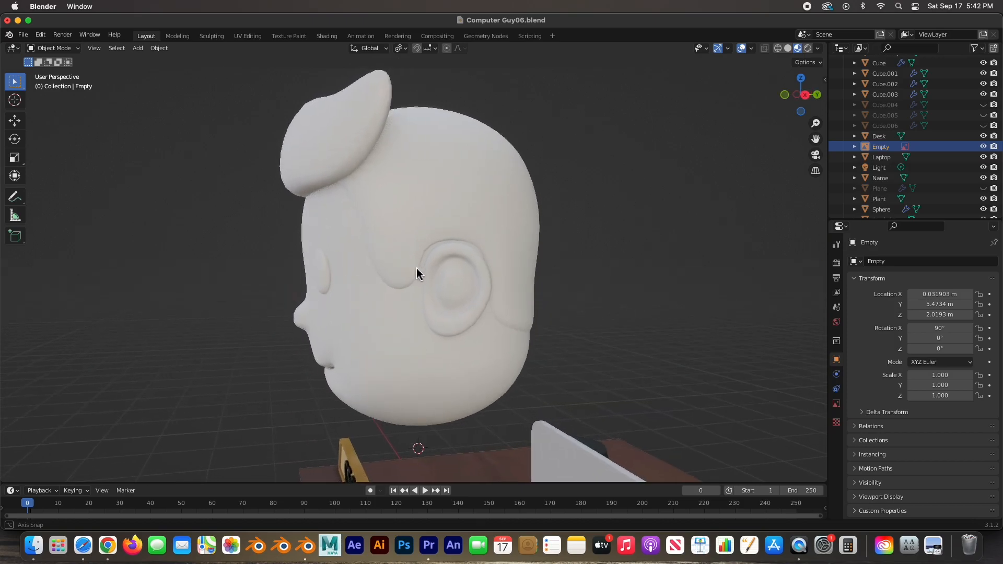
Inspect the finished cartoon head, its hair pieces and the surrounding desk scene from several angles
left_click(438, 234)
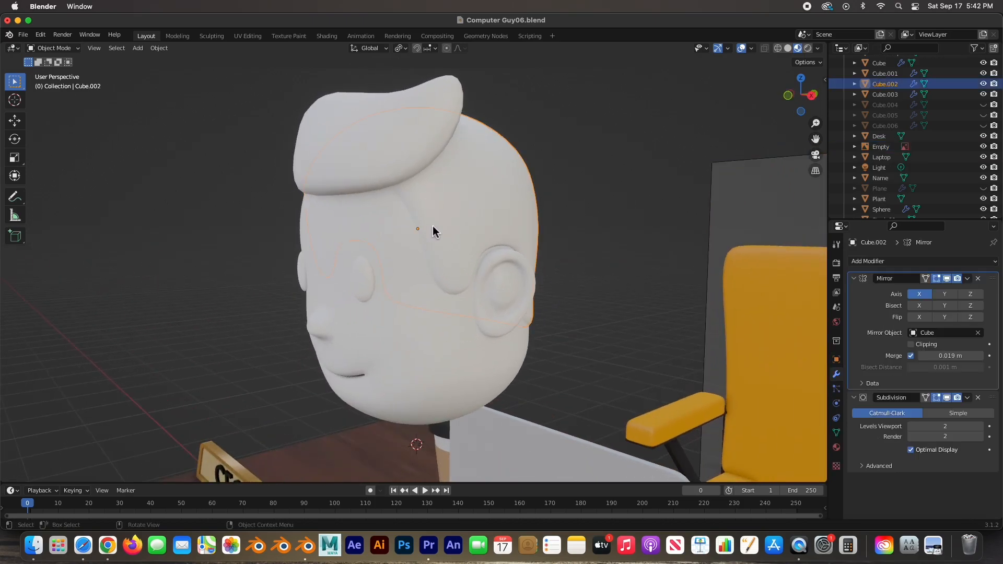
left_click(312, 130)
middle_click_drag(312, 129, 381, 233)
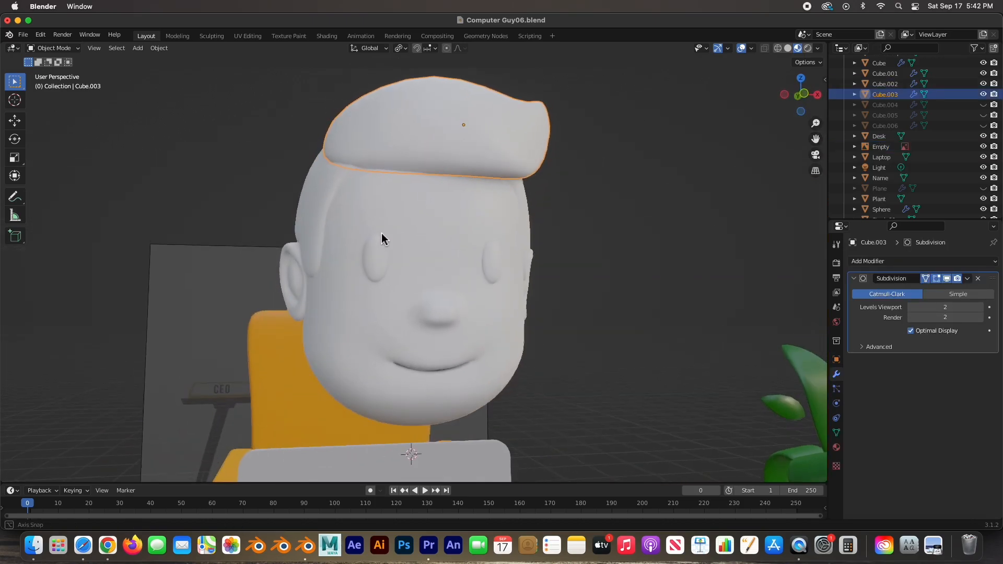
scroll(382, 233, "up", 3)
scroll(382, 233, "down", 6)
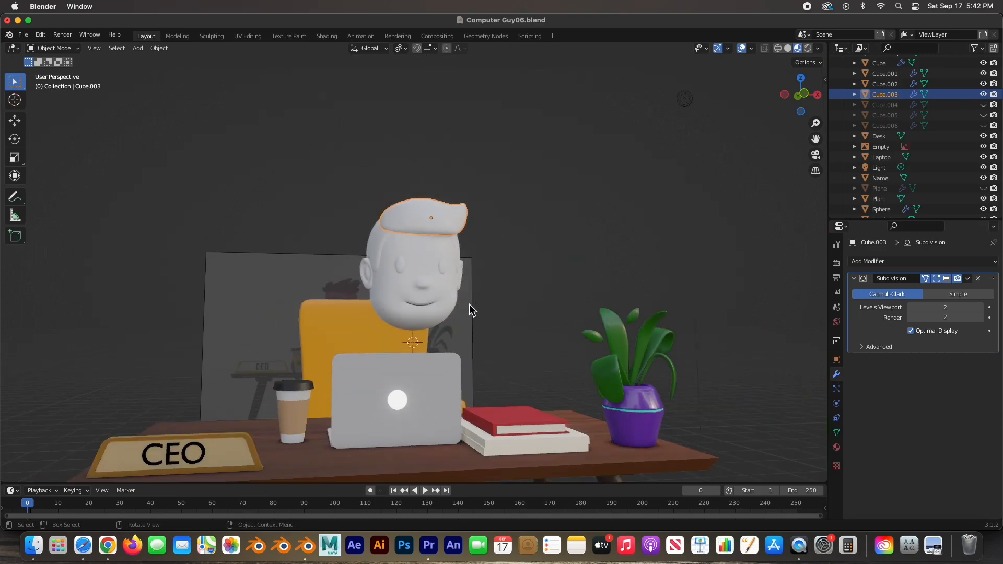
middle_click_drag(554, 302, 562, 328)
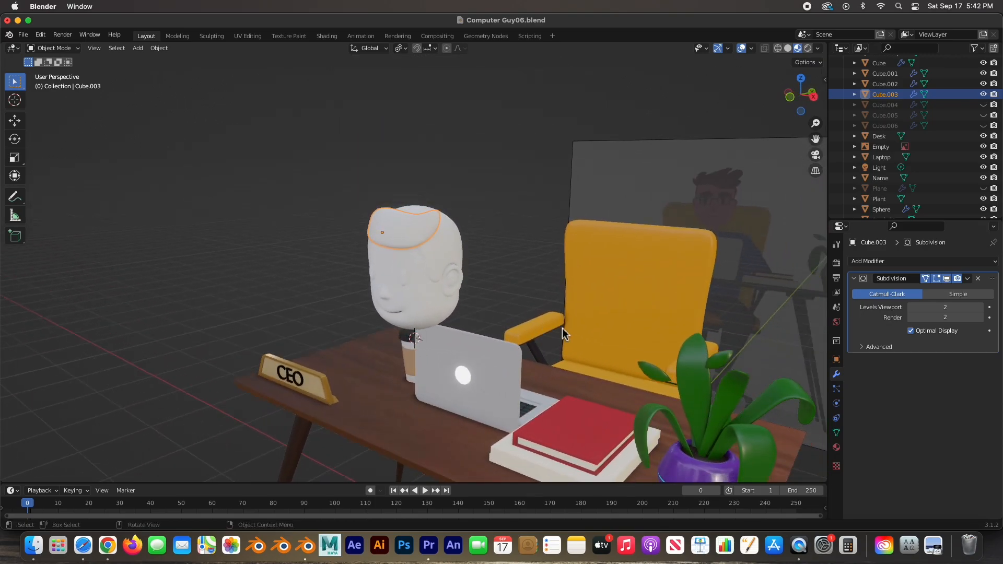
left_click(591, 311)
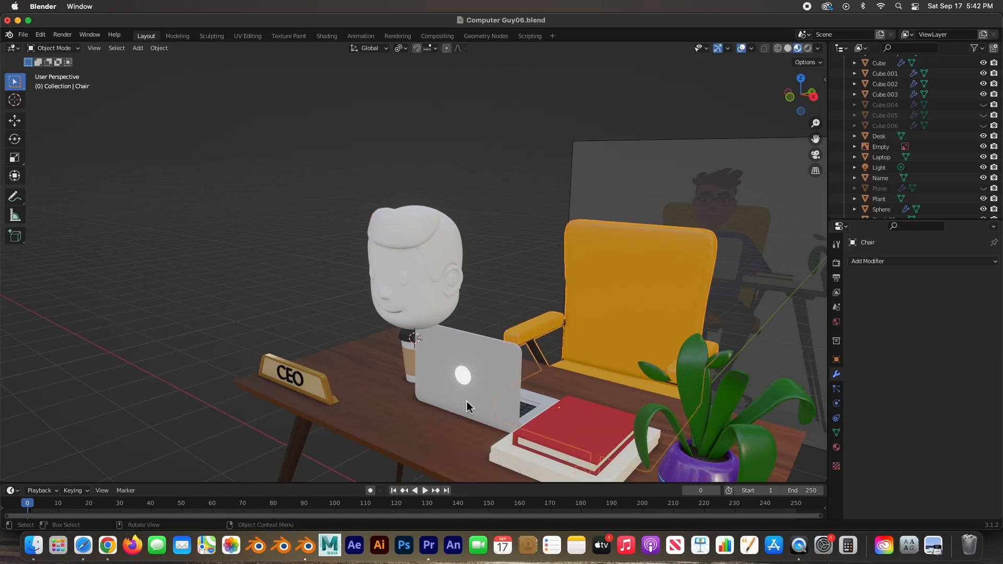
scroll(525, 387, "down", 3)
scroll(455, 343, "up", 8)
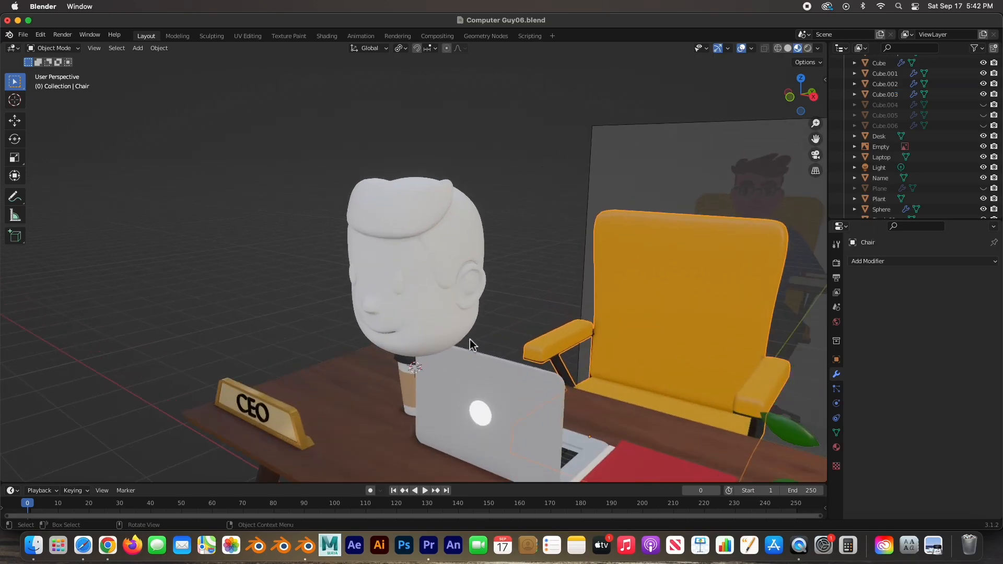
middle_click_drag(437, 343, 508, 293)
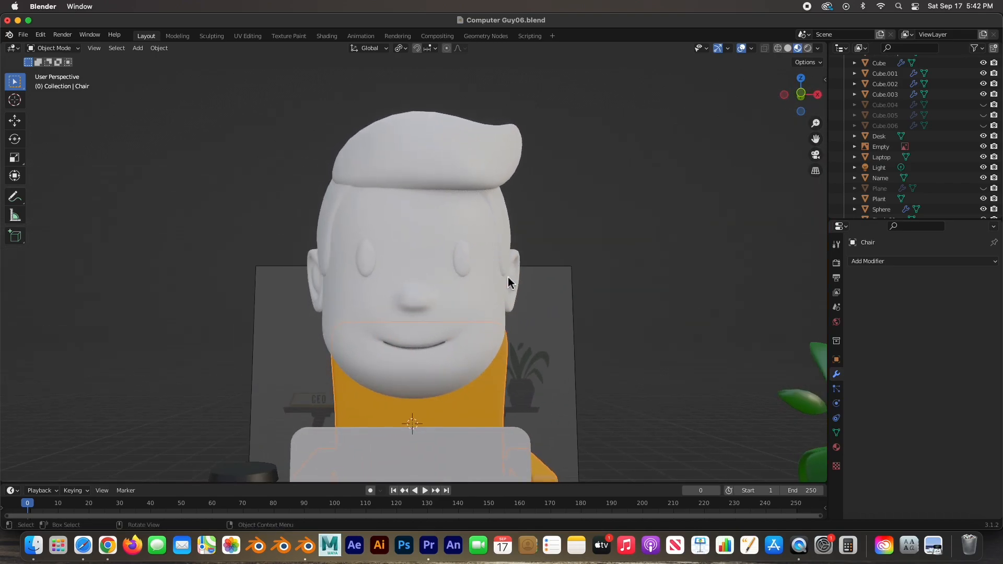
left_click(547, 217)
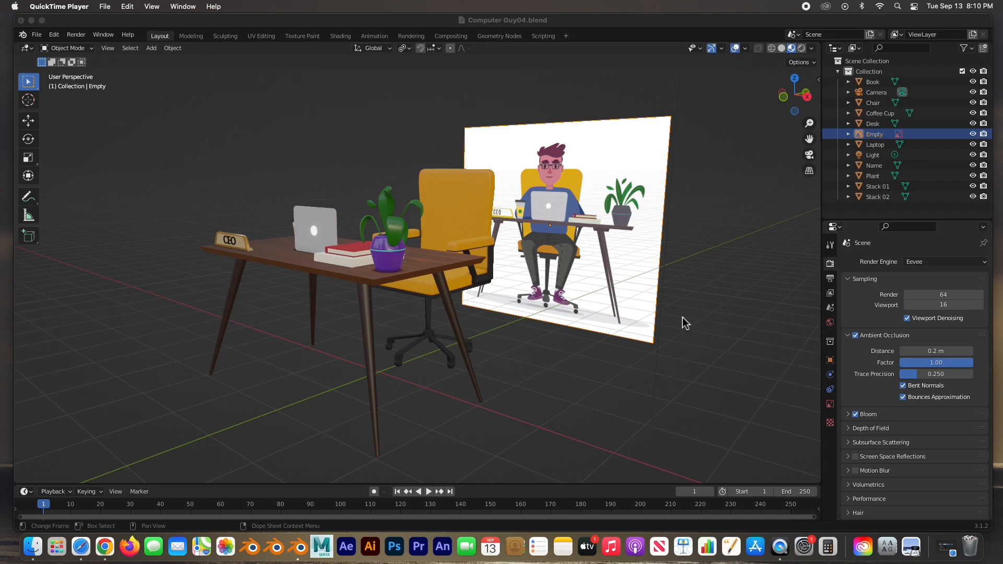
Hide the chair, the desk and the potted plant
left_click(682, 318)
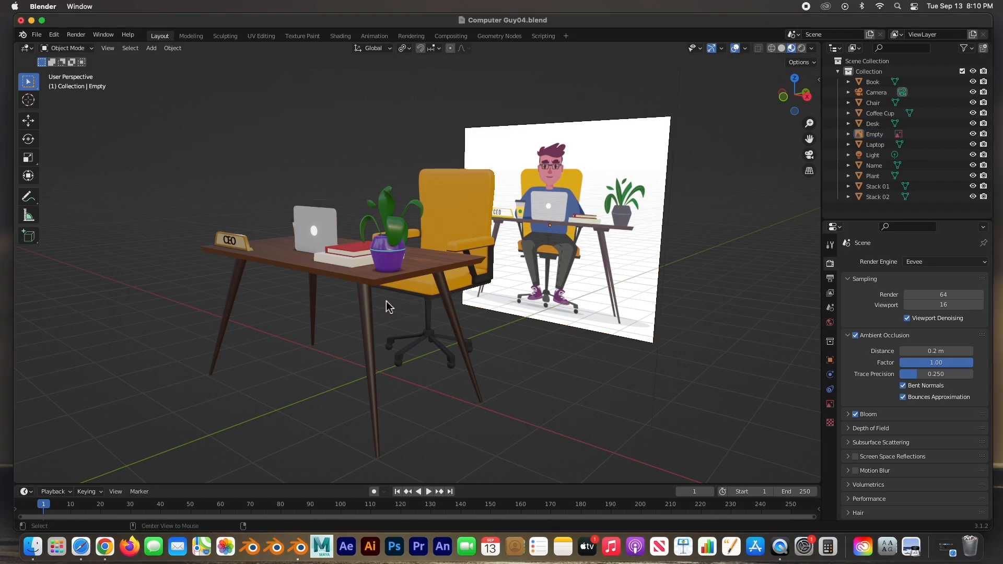
middle_click_drag(442, 302, 417, 302)
left_click(479, 226)
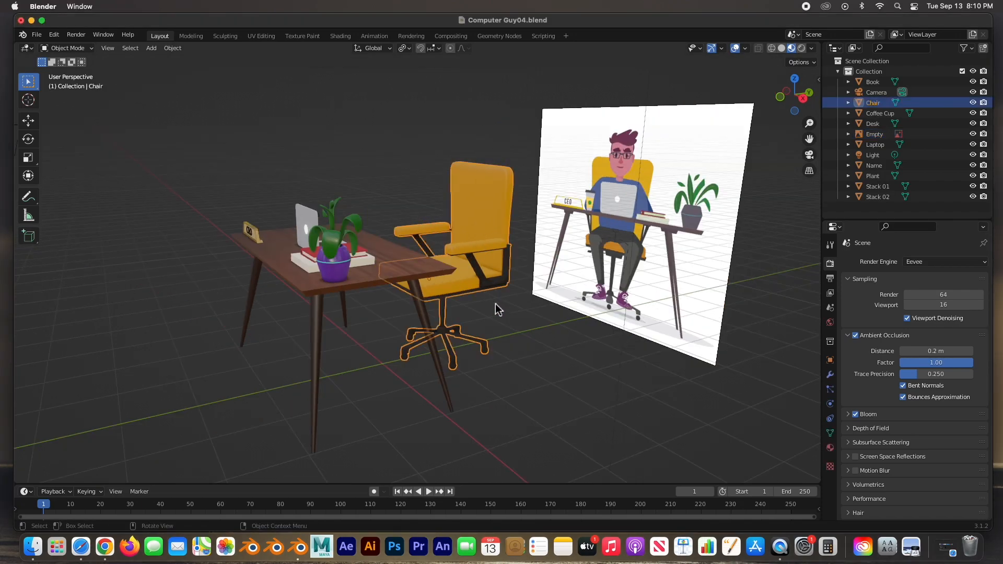
key("h")
left_click(380, 293)
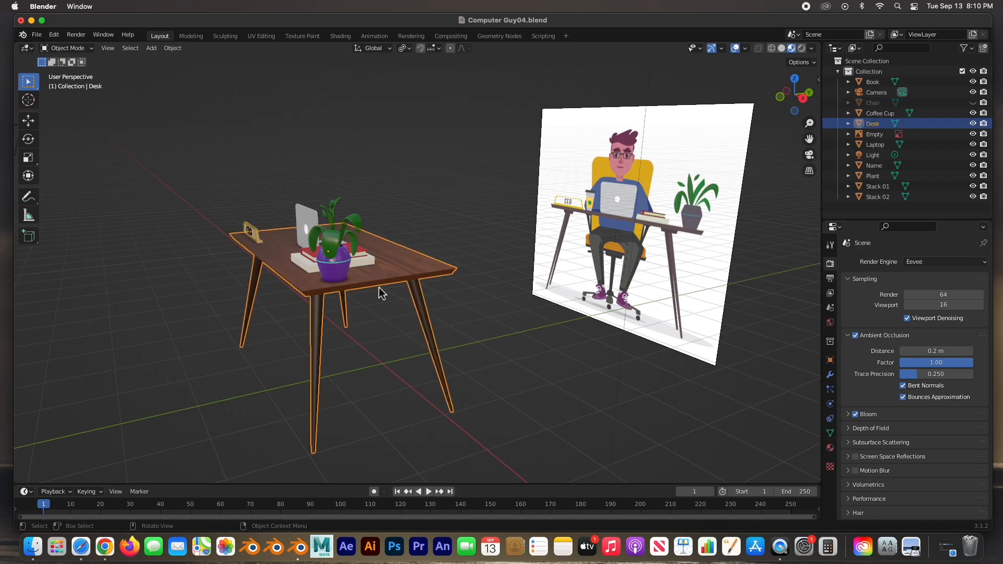
key("h")
left_click(343, 276)
key("h")
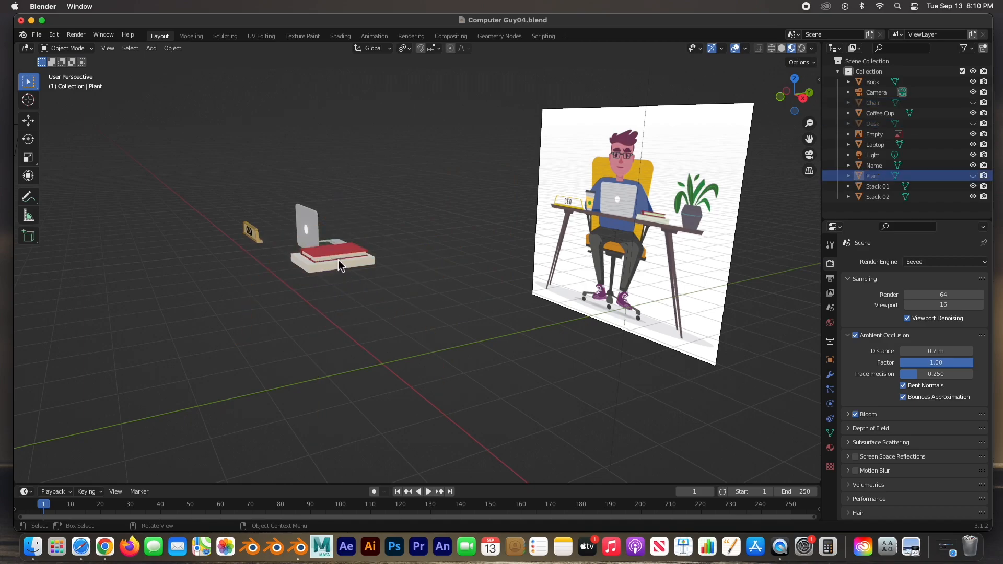
Hide both book stack objects and the red book
left_click(340, 262)
key("h")
left_click(333, 262)
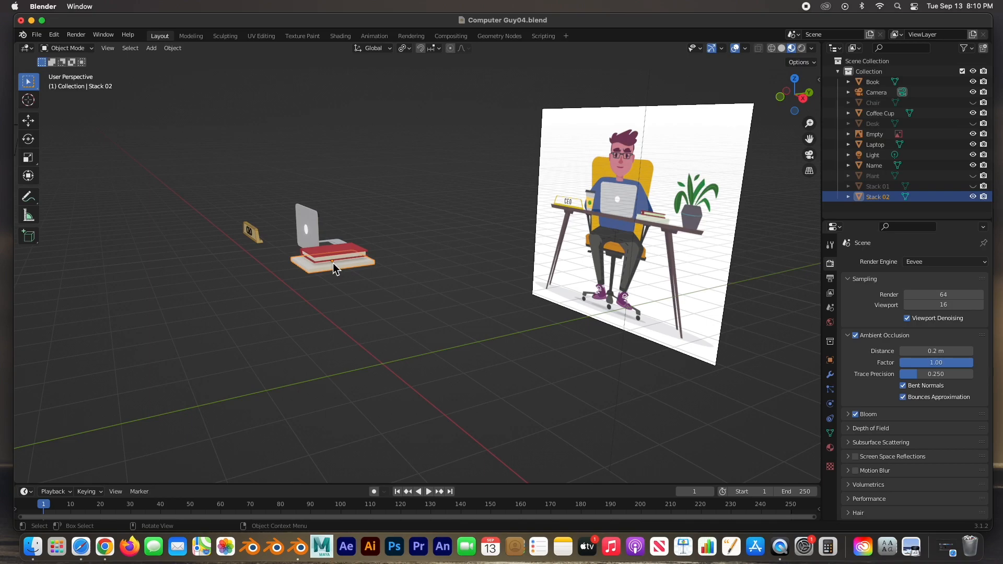
key("h")
left_click(334, 258)
key("h")
Hide the laptop, the coffee cup and the CEO name plate
left_click(324, 250)
key("h")
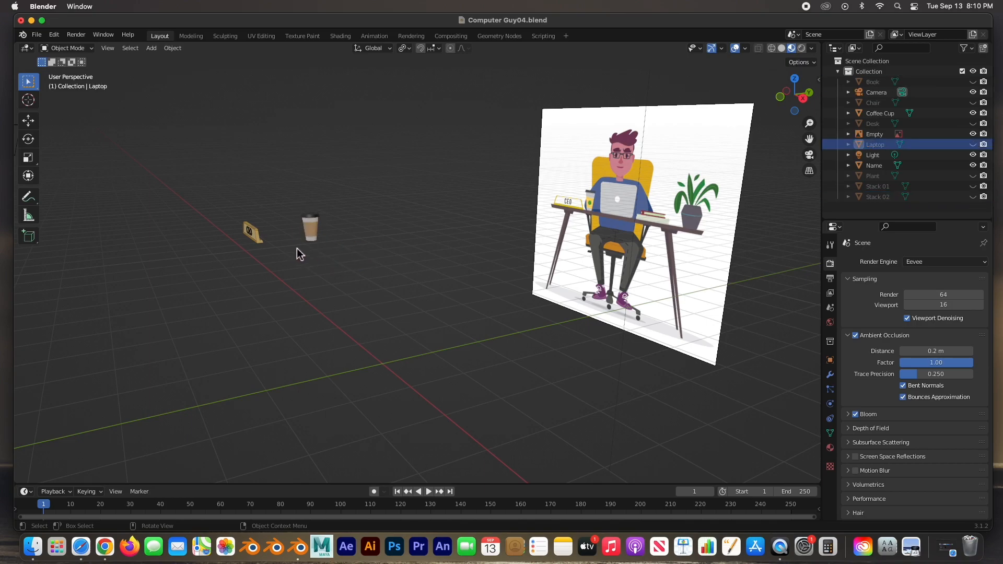
left_click(309, 230)
key("h")
left_click(256, 232)
key("h")
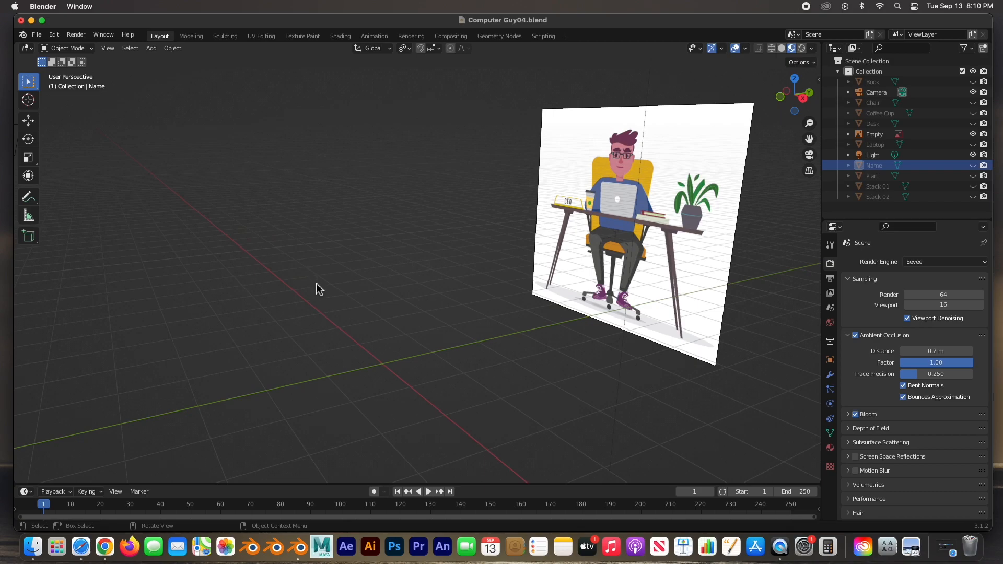
Add a cube and, in front view, move it about -1.6 m in X and 2.1 m in Z over the reference character's head
middle_click_drag(331, 331, 368, 307)
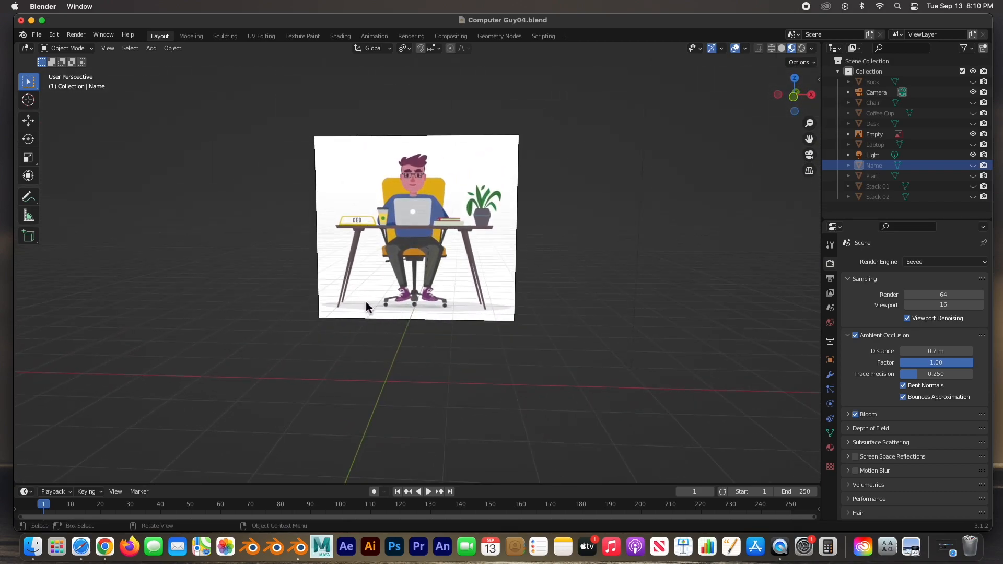
key("shift+a")
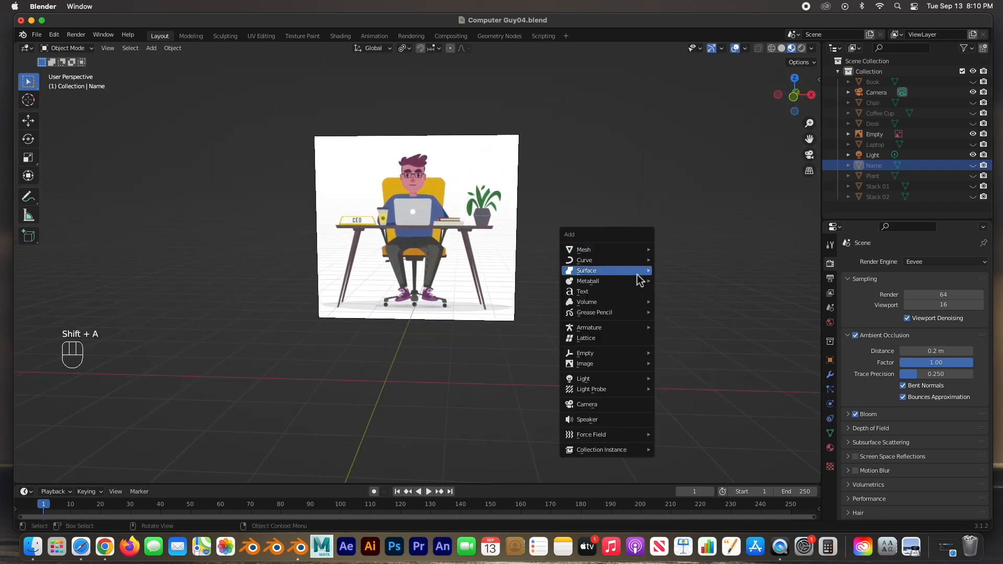
mouse_move(643, 252)
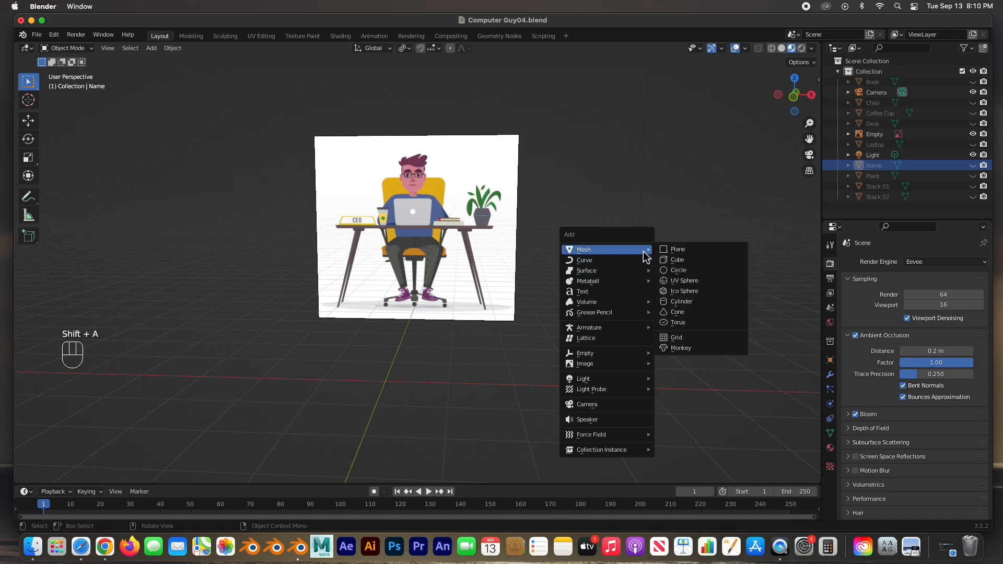
left_click(693, 261)
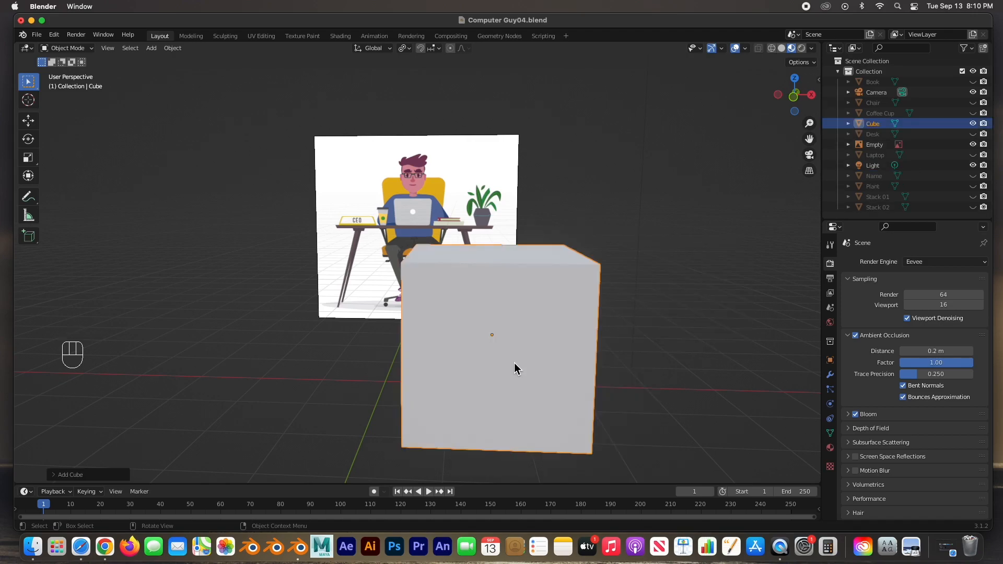
key("KP_1")
key("g")
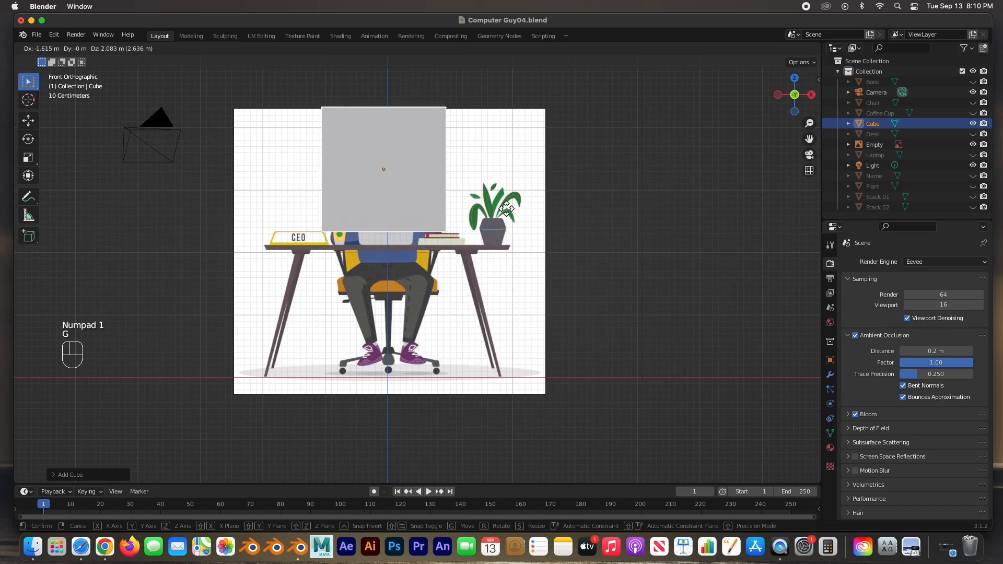
left_click(506, 208)
Lower the reference image's opacity to 0.049
left_click(442, 334)
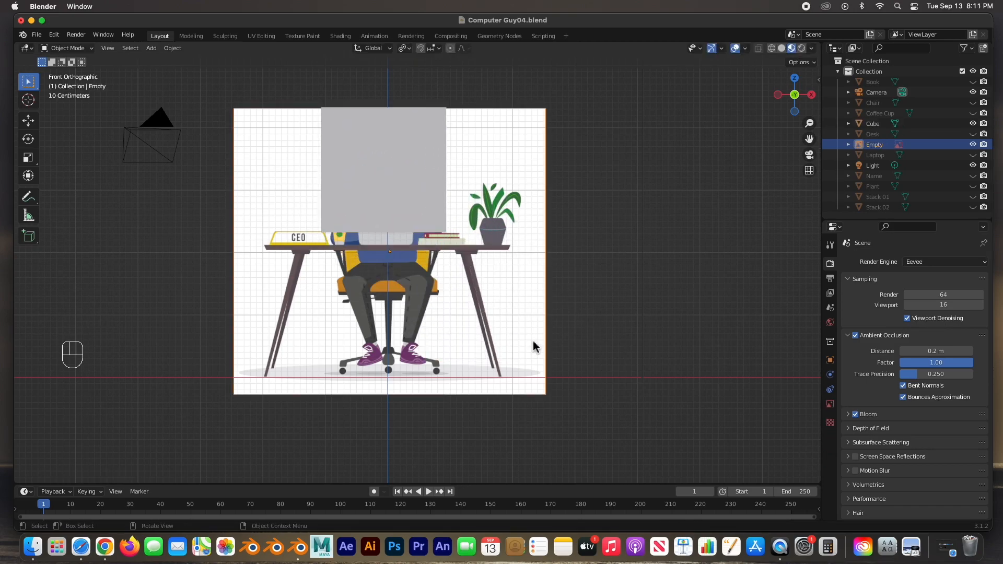
left_click(830, 404)
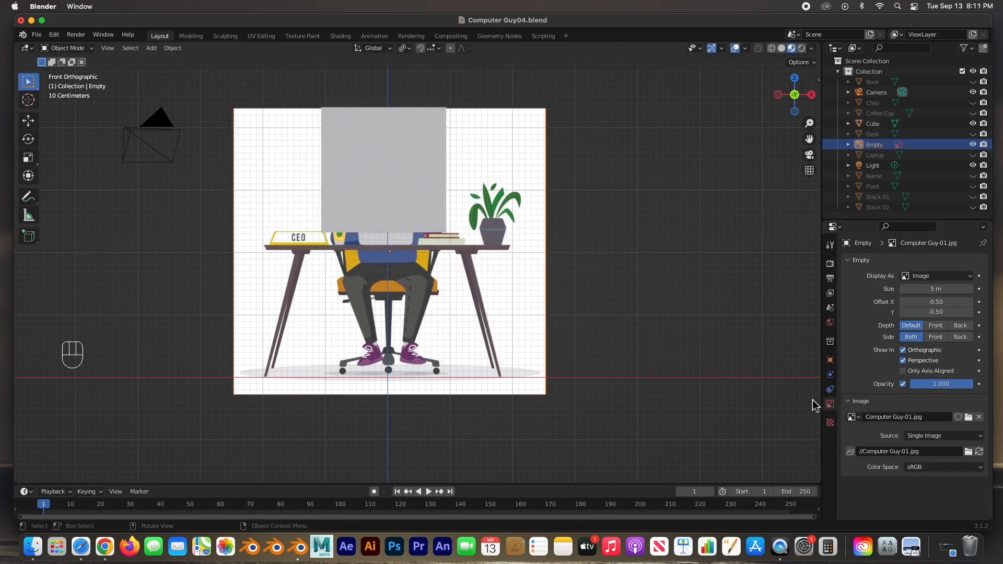
left_click_drag(954, 386, 903, 384)
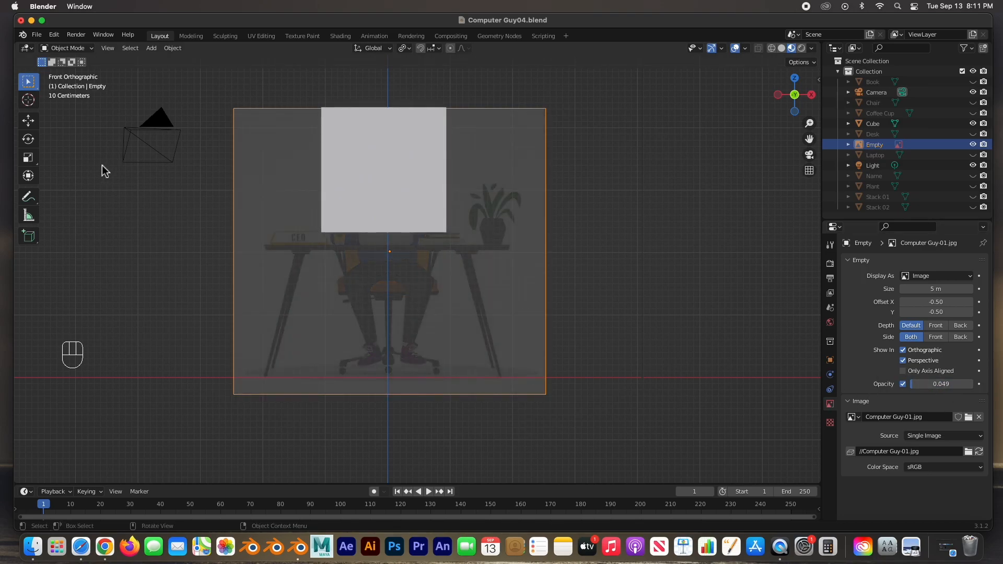
Switch the viewport to solid shading with X-ray and scale the cube down to roughly the size of the character's head
left_click(354, 172)
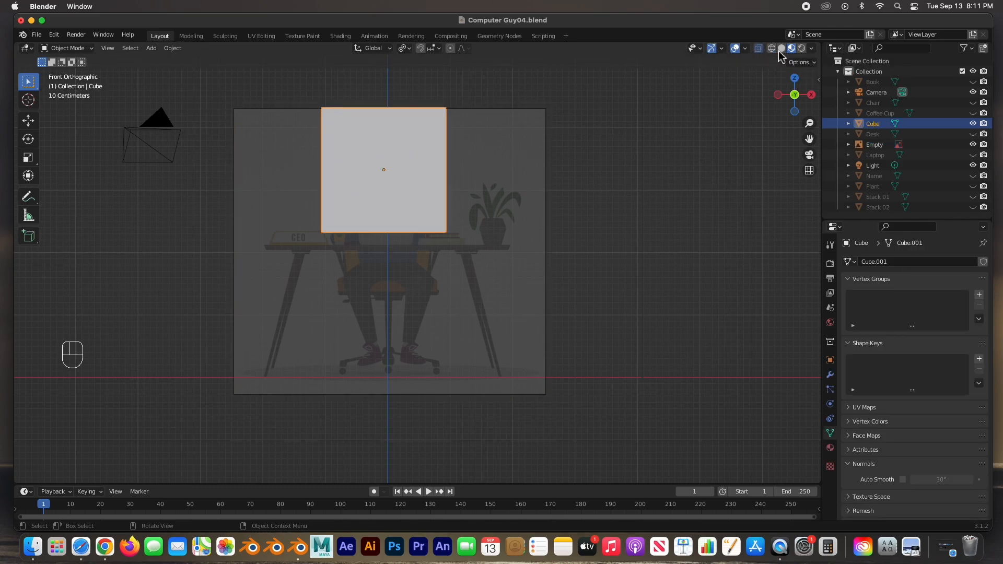
left_click(758, 50)
scroll(408, 212, "up", 2)
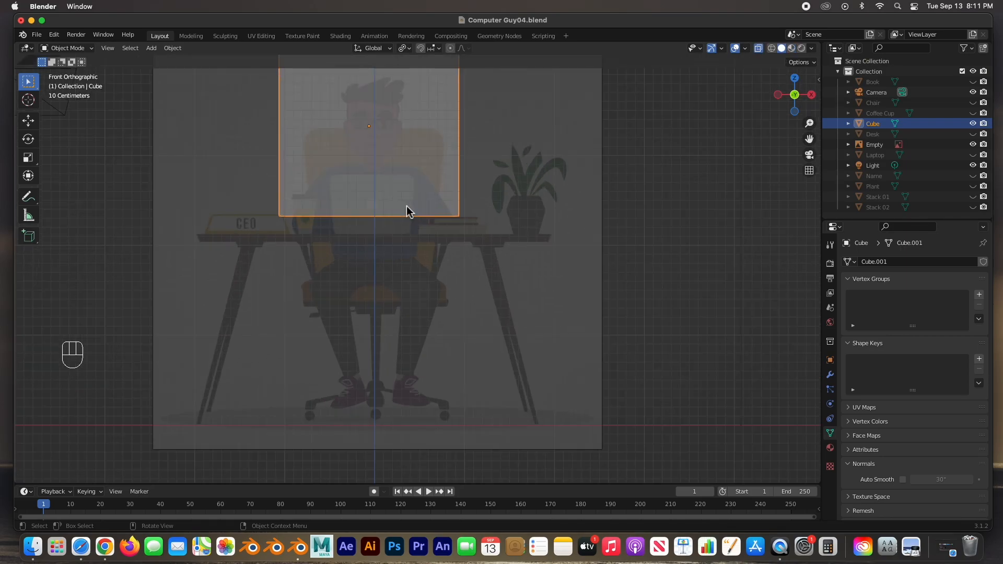
scroll(408, 212, "down", 3)
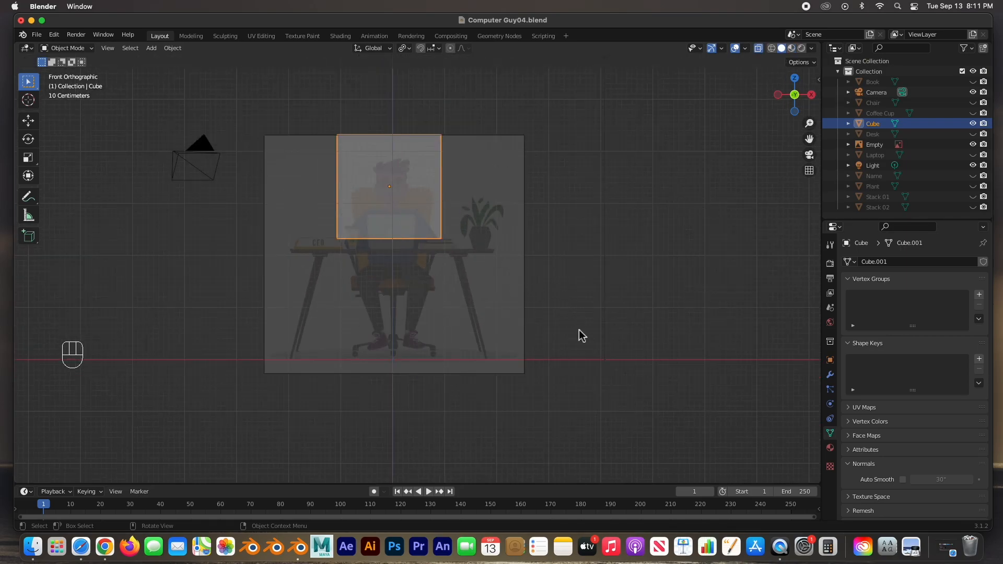
key("s")
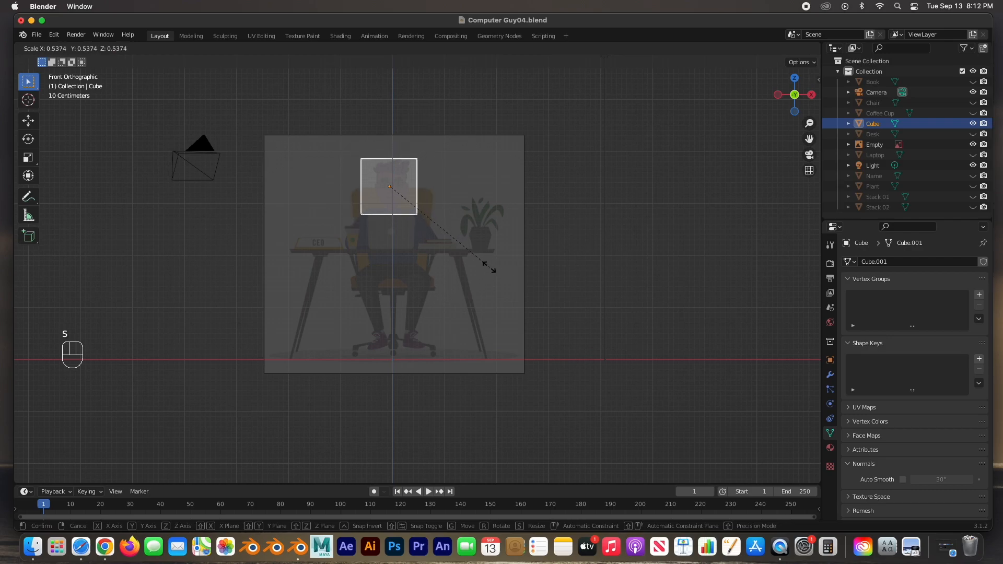
left_click(472, 255)
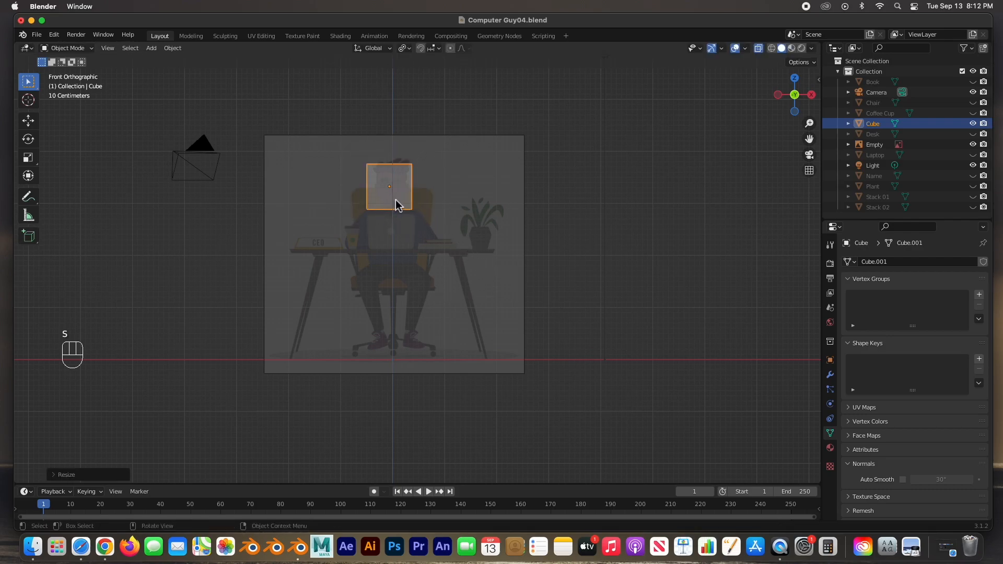
Move the cube so it is centred over the face in the reference image
key("KP_Decimal")
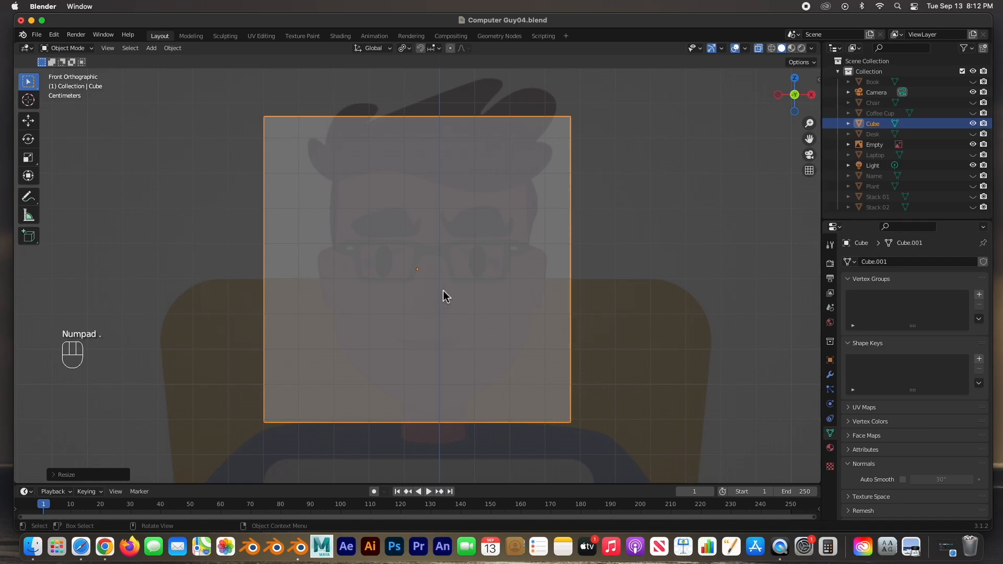
key("g")
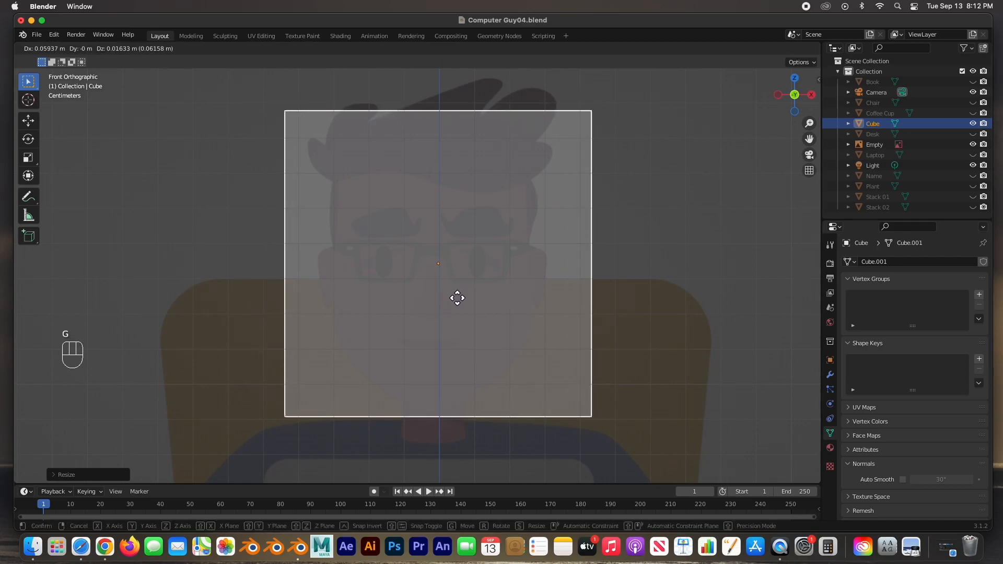
left_click(455, 292)
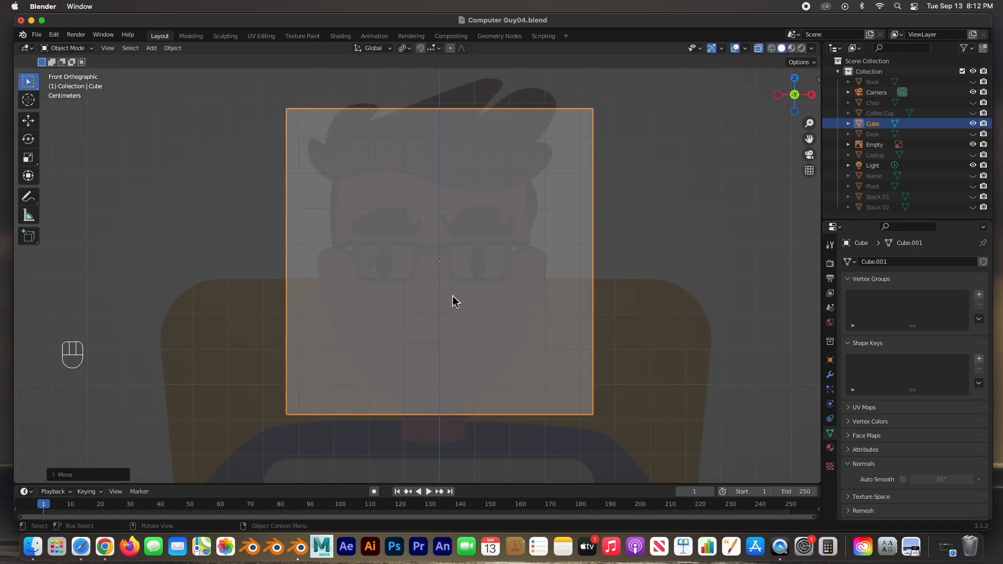
key("g")
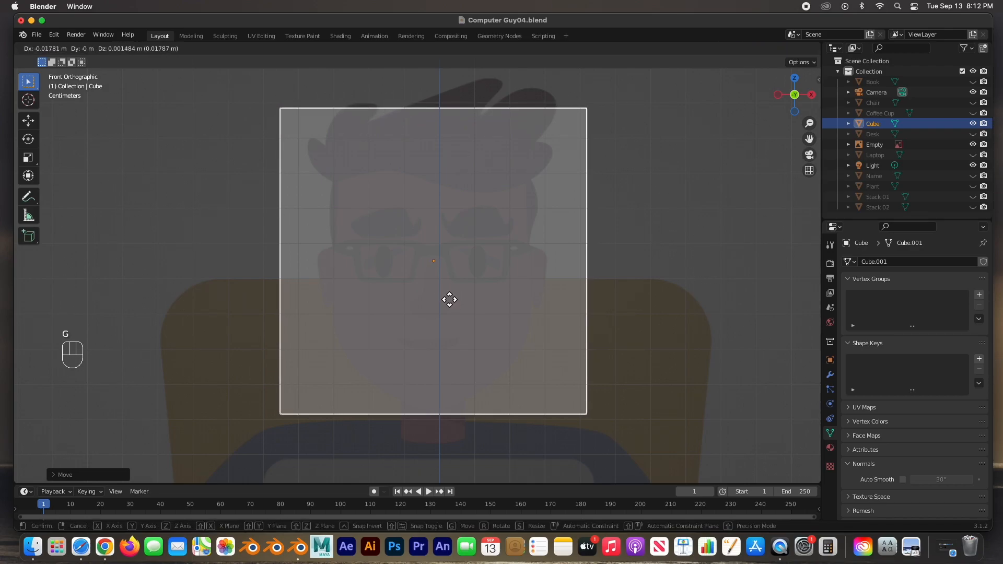
left_click(444, 294)
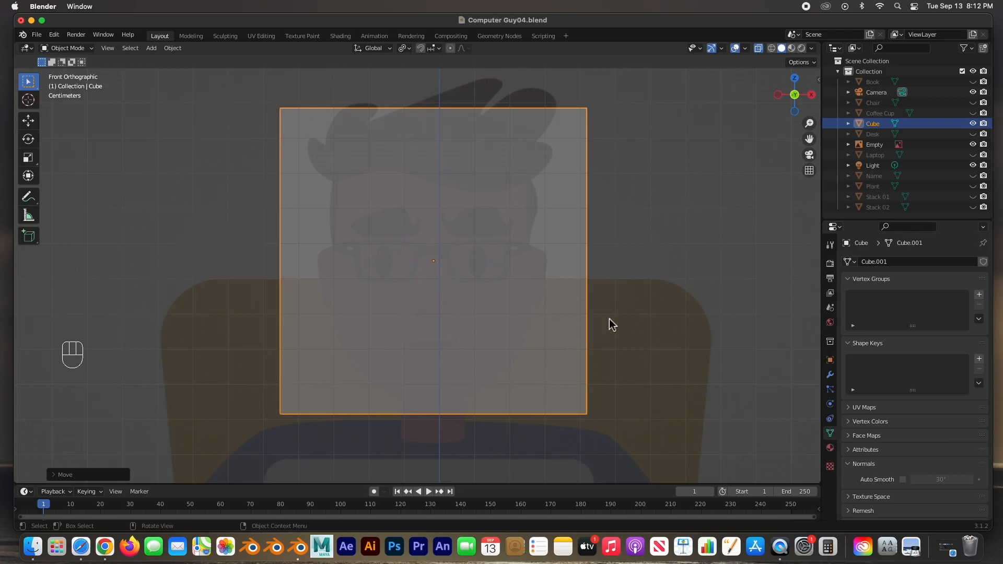
Add a Subdivision Surface modifier to the cube with a viewport level of 2
left_click(830, 375)
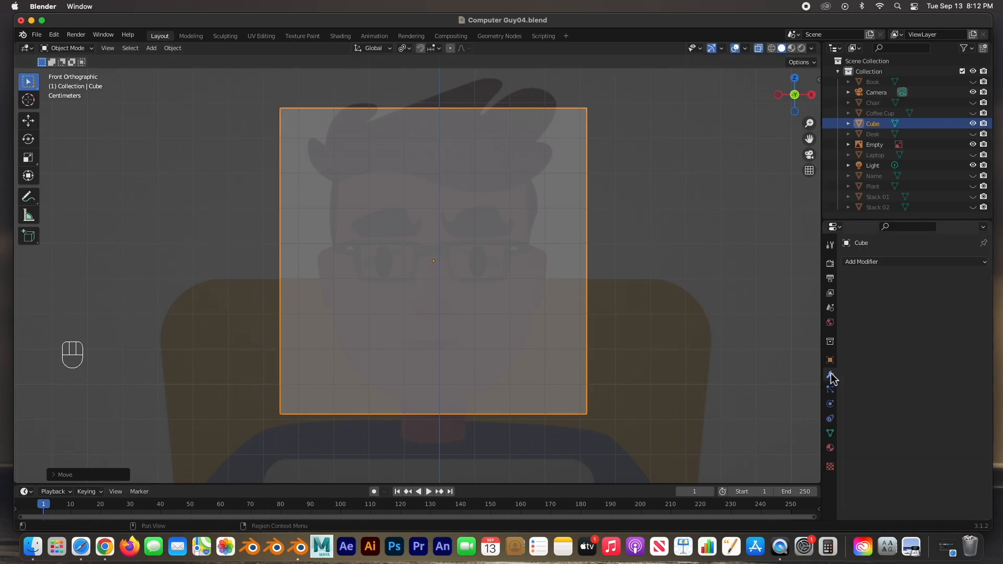
left_click(872, 263)
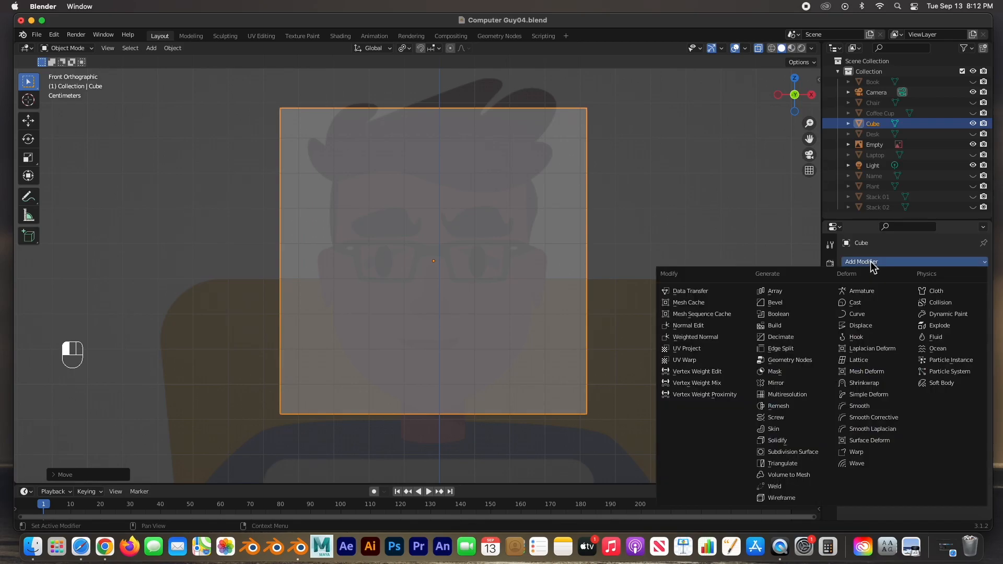
left_click(767, 451)
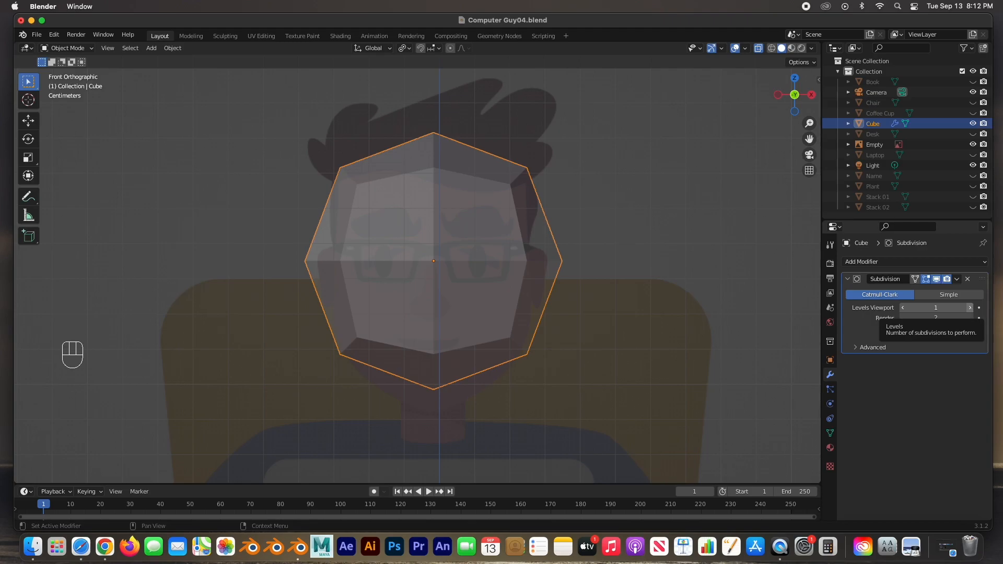
left_click(970, 308)
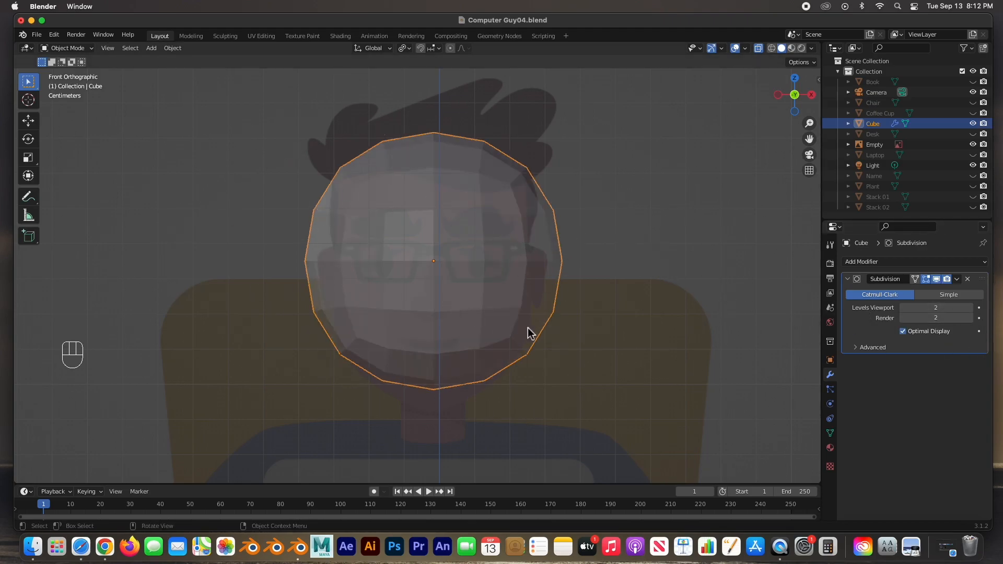
Scale the rounded cube to the reference head's width and move it up over the upper face and forehead
key("s")
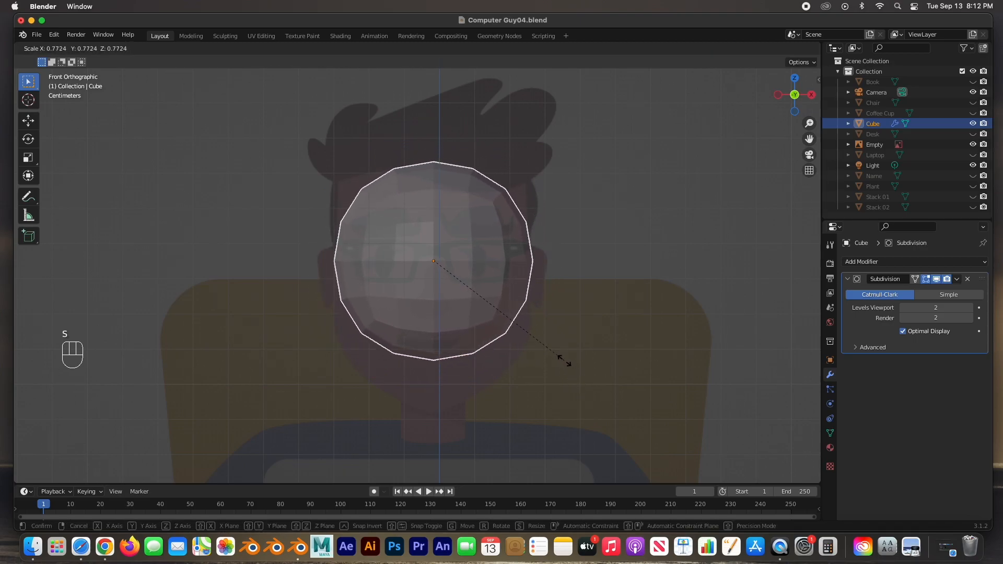
left_click(566, 365)
key("g")
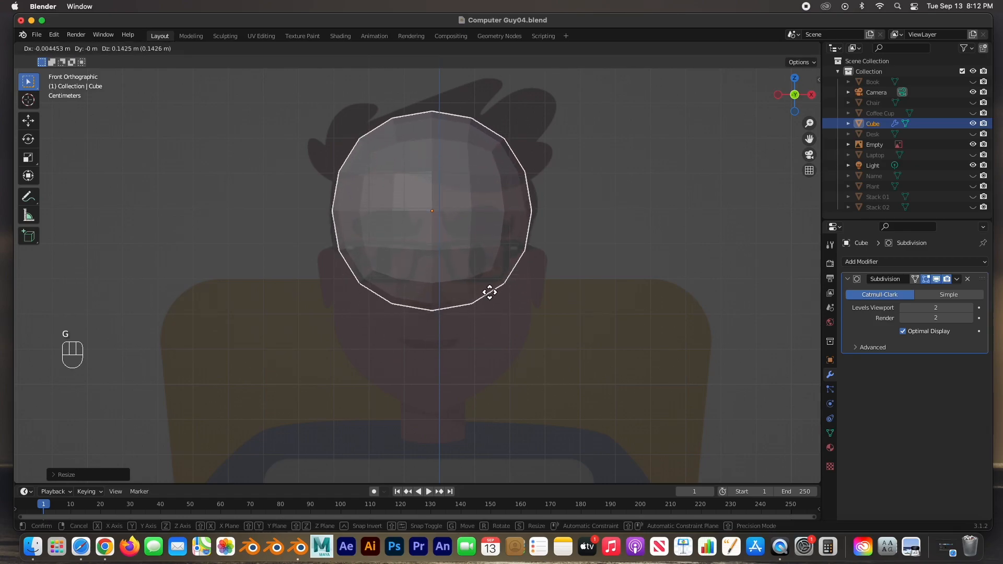
left_click(485, 288)
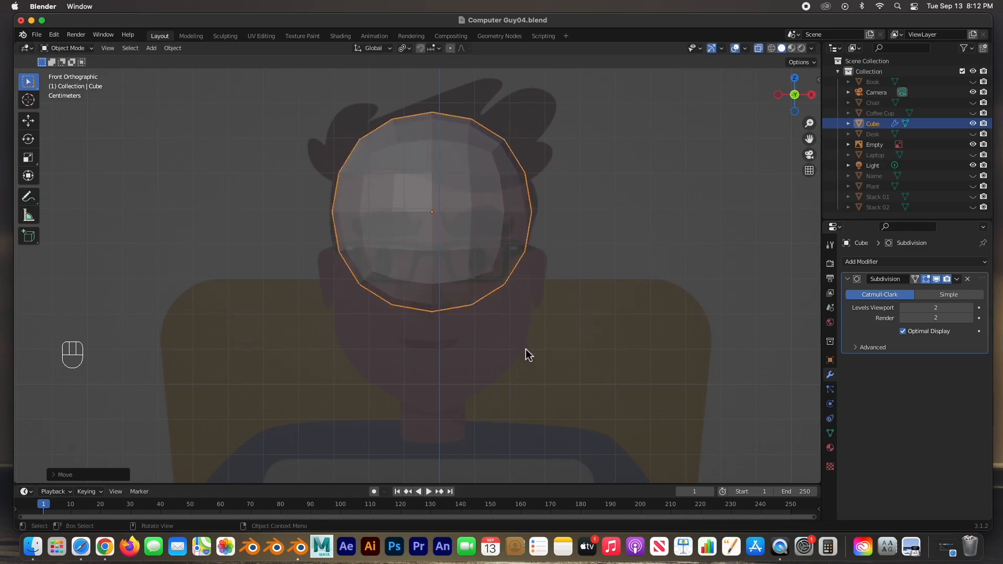
key("s")
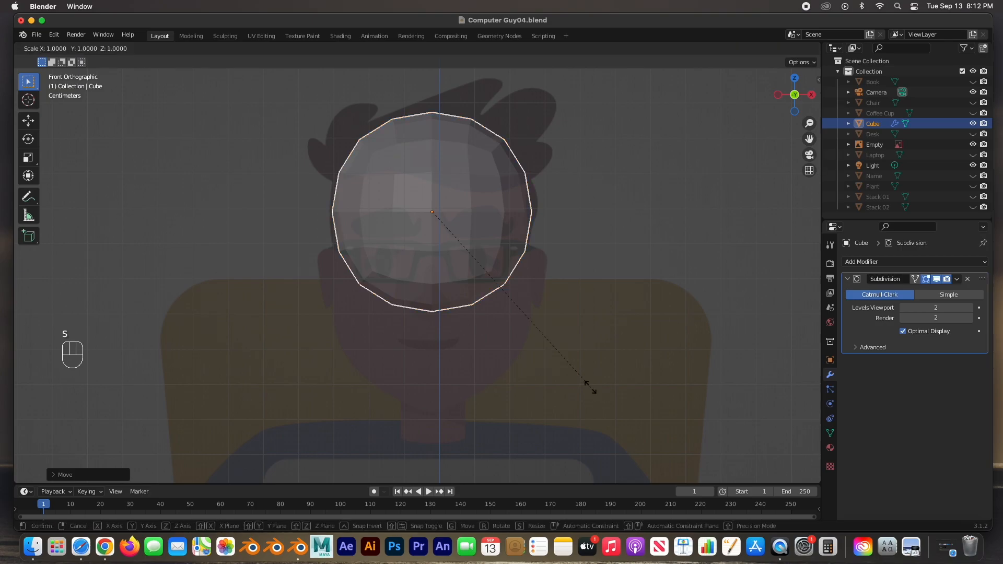
left_click(603, 399)
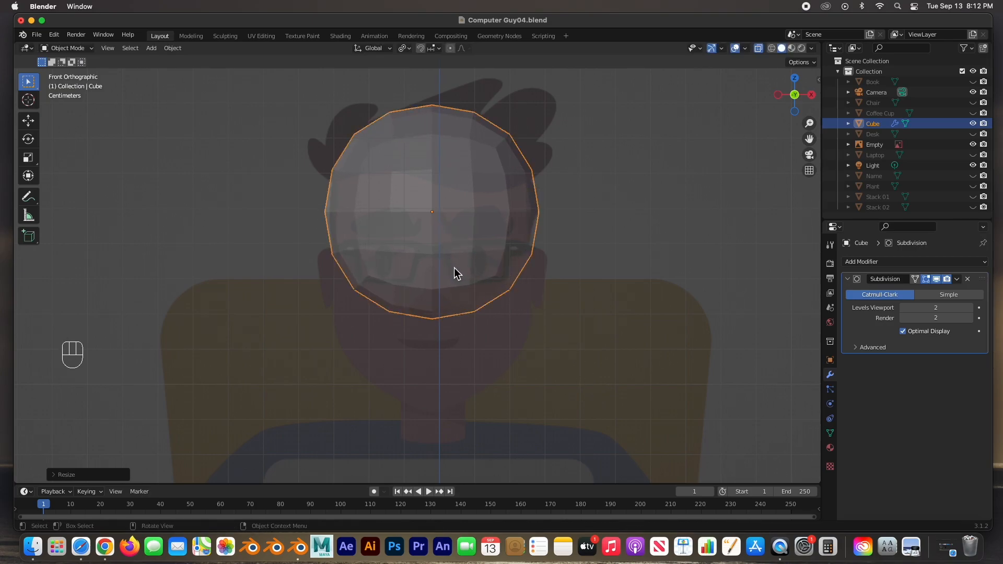
key("g")
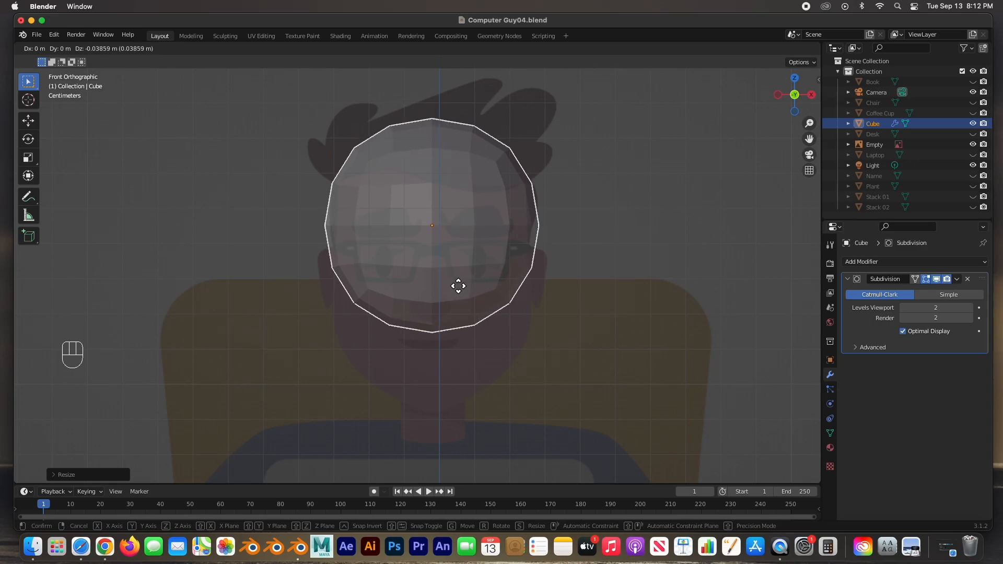
left_click(454, 281)
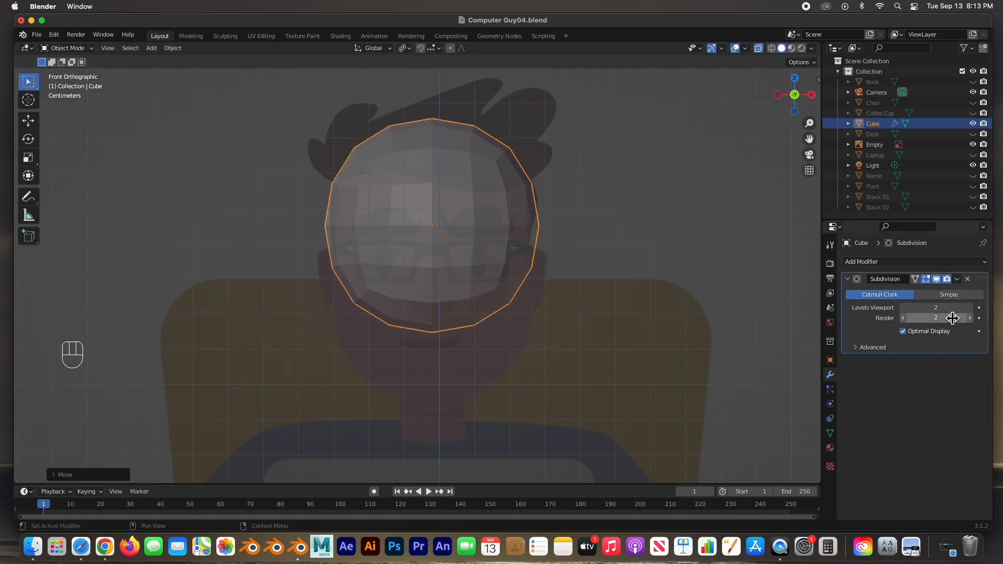
Apply the Subdivision modifier to the cube and enter Edit Mode with all faces deselected
left_click(959, 283)
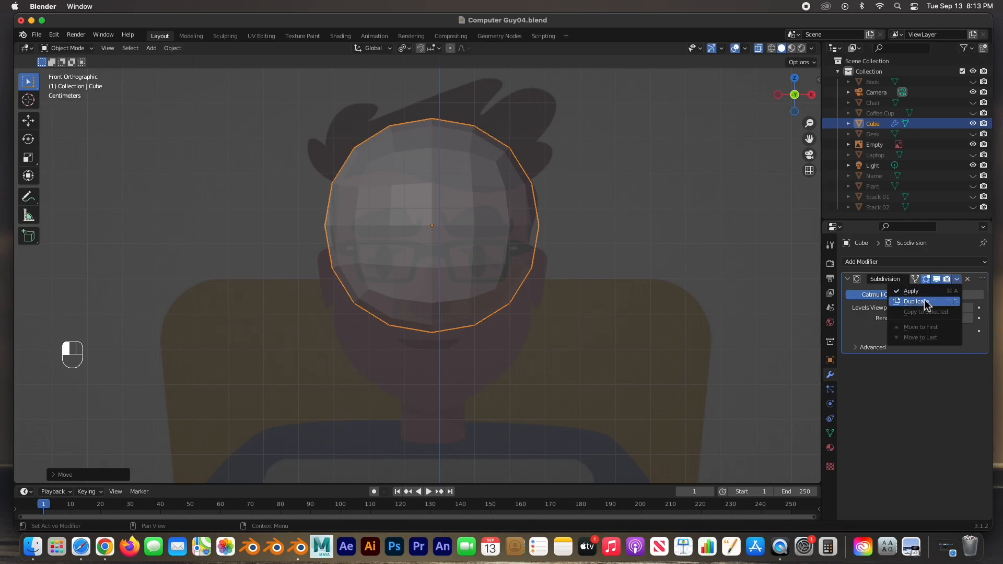
left_click(898, 291)
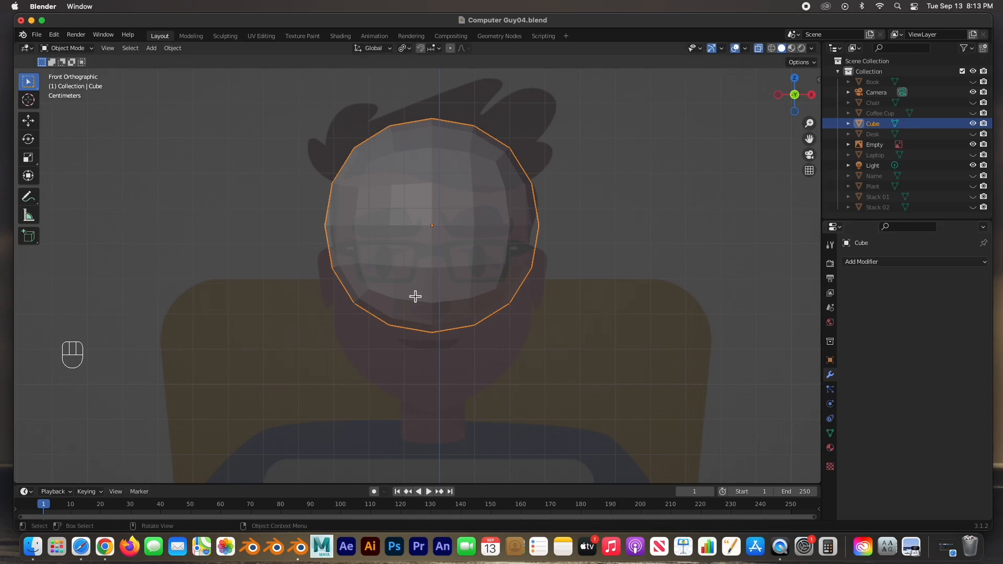
key("Tab")
left_click(595, 401)
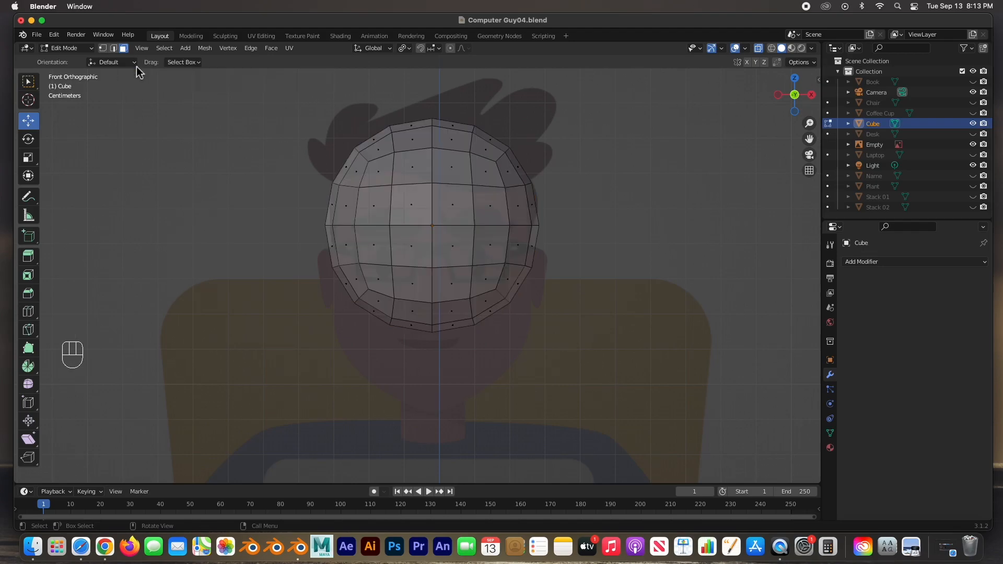
Select the lower faces of the sphere and extrude them straight down three times, to the reference chin, then clear the selection
left_click_drag(580, 336, 313, 276)
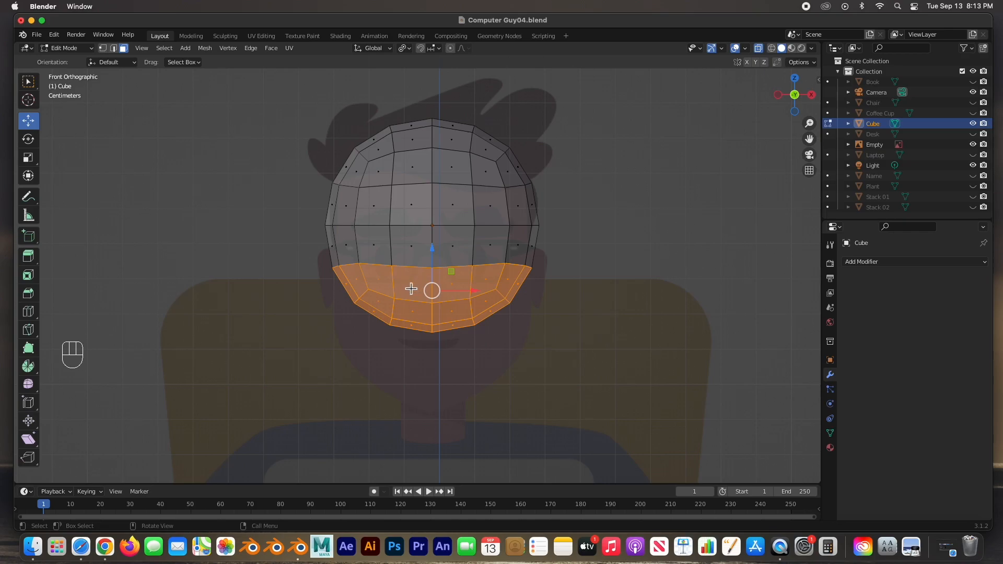
key("e")
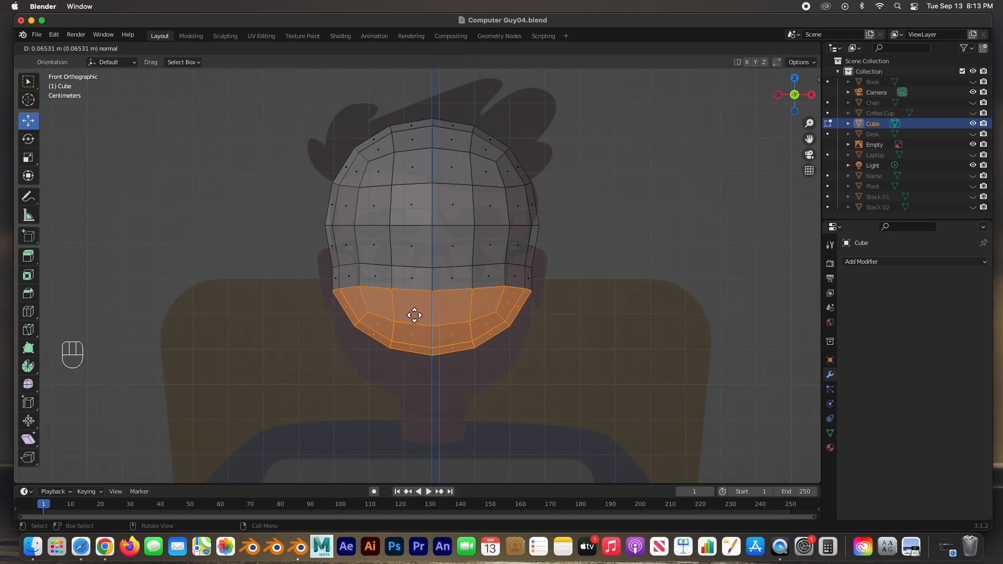
left_click(411, 309)
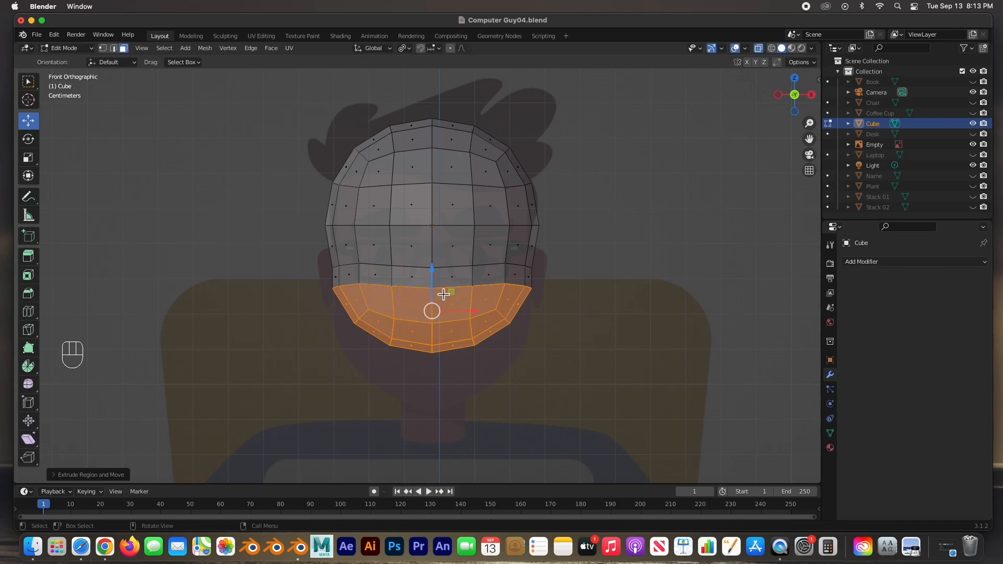
key("e")
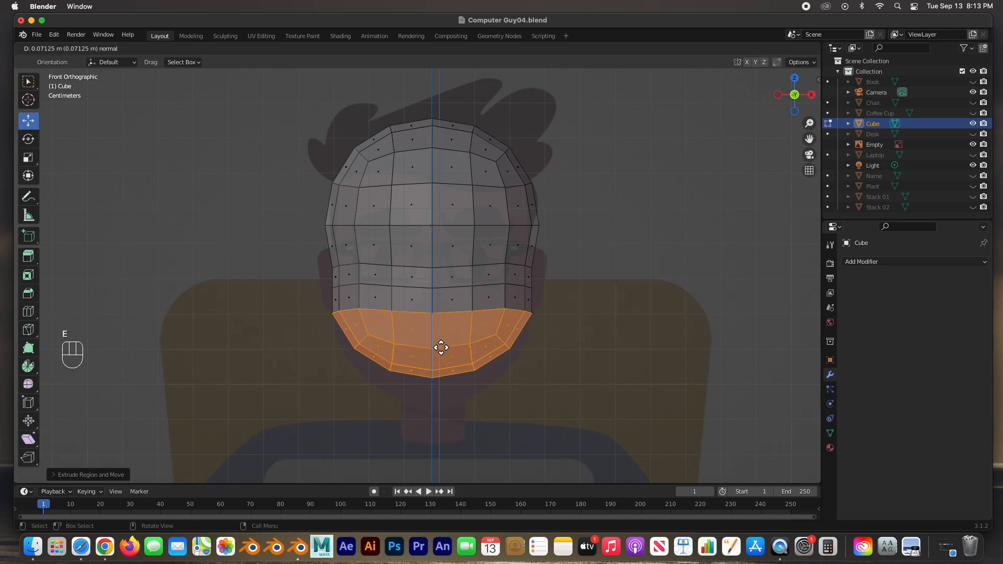
left_click(444, 349)
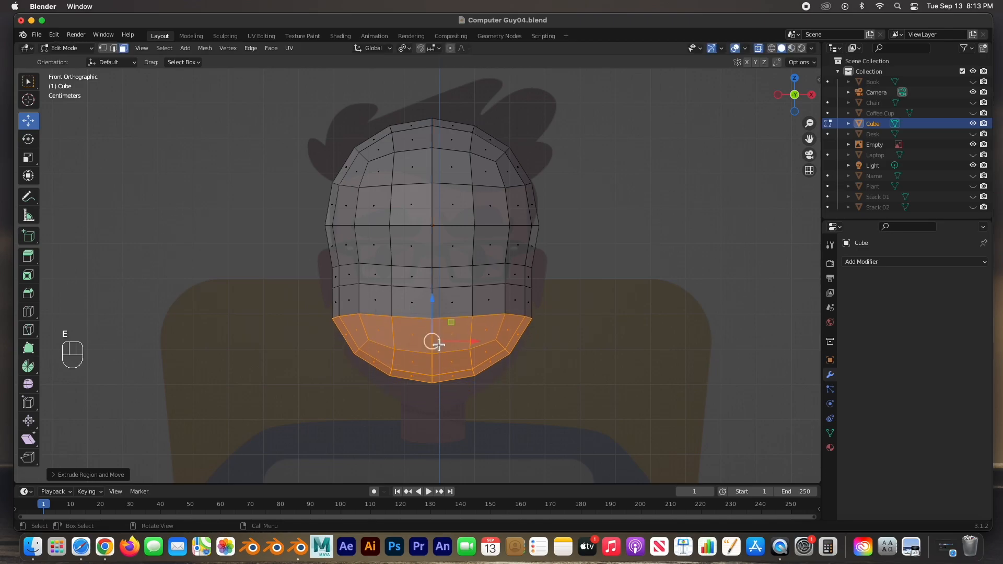
key("e")
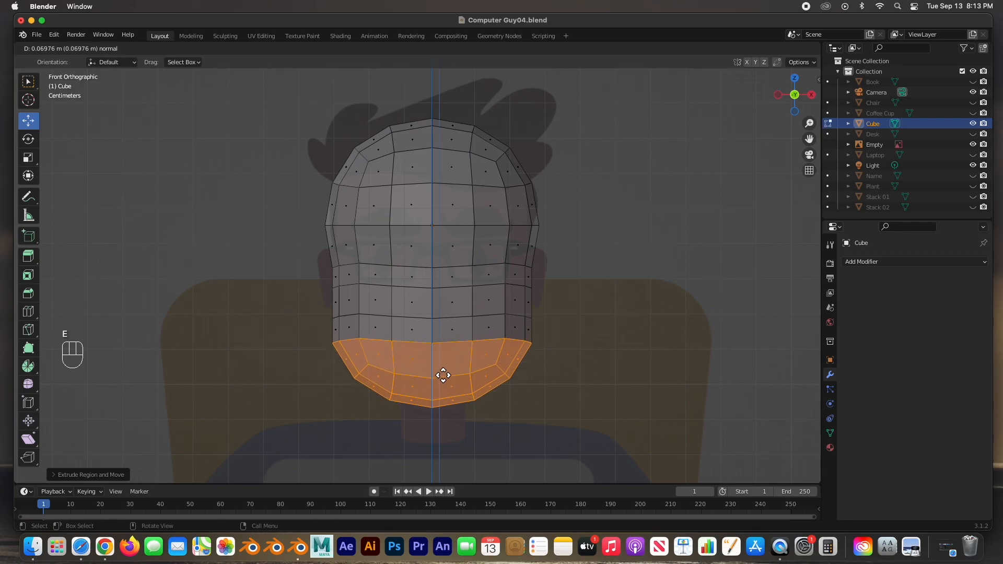
left_click(509, 366)
left_click(612, 376)
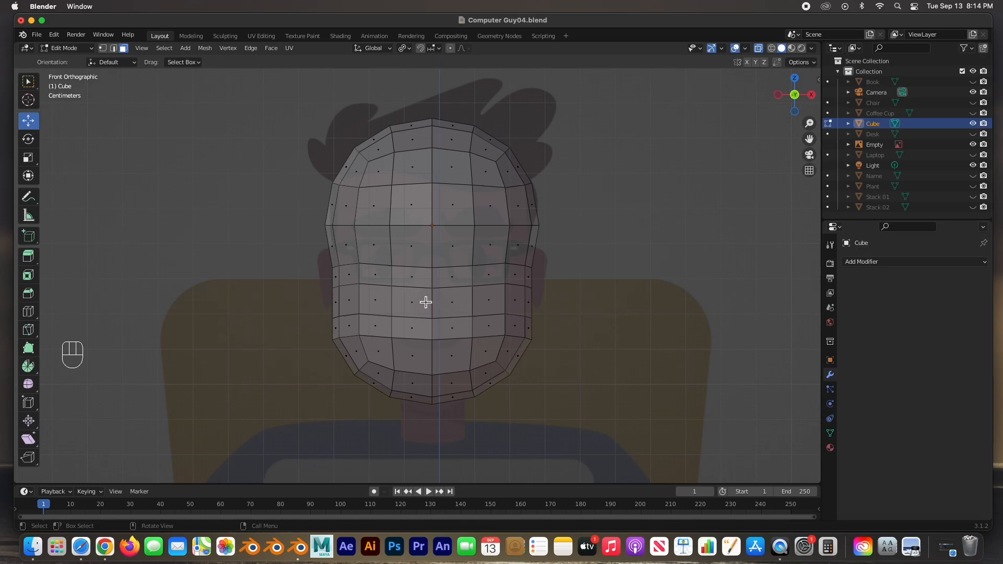
left_click(450, 304)
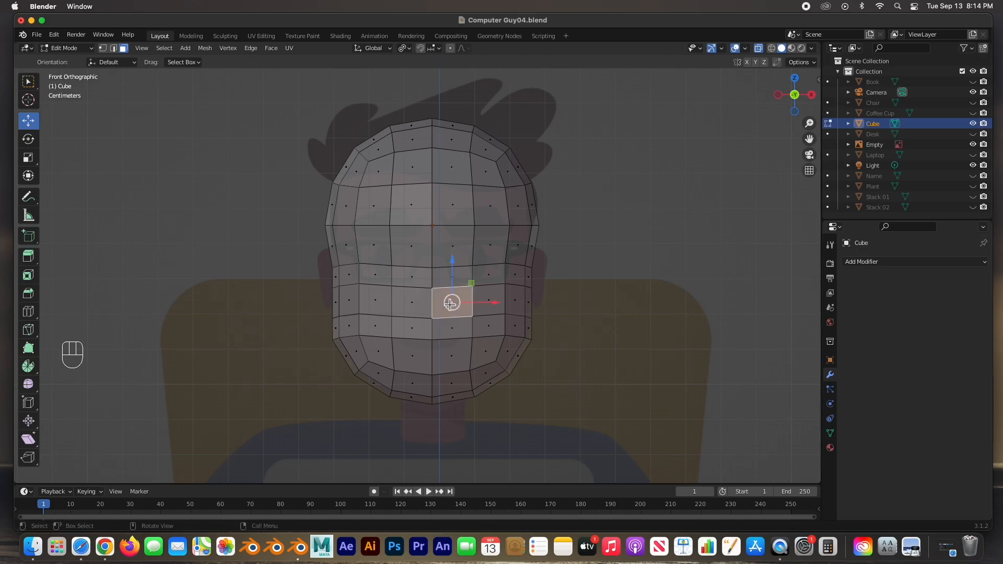
left_click(414, 304, "shift")
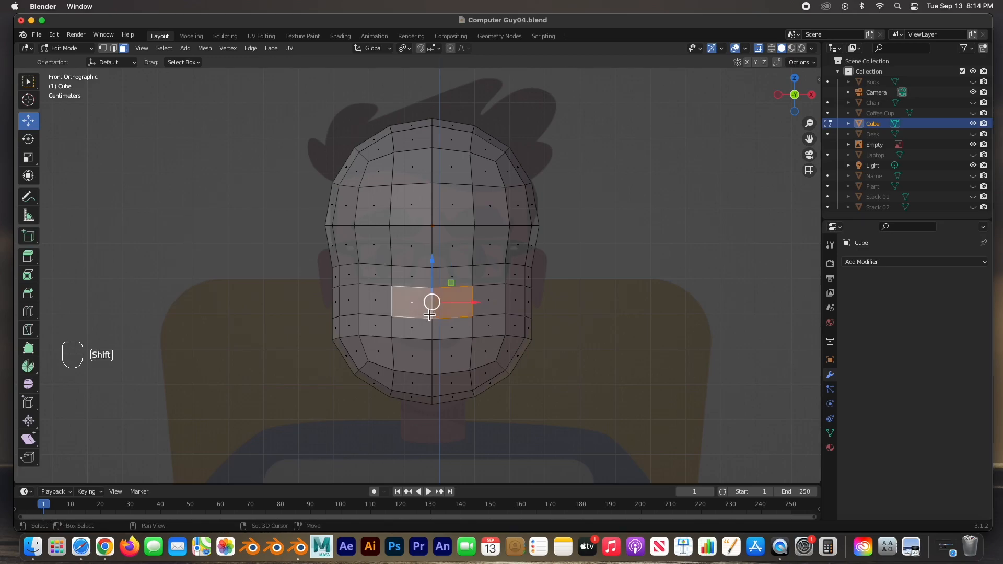
left_click(391, 256)
left_click(457, 256)
left_click(495, 256)
left_click(481, 279, "shift")
left_click(464, 280, "shift")
left_click(466, 260, "shift")
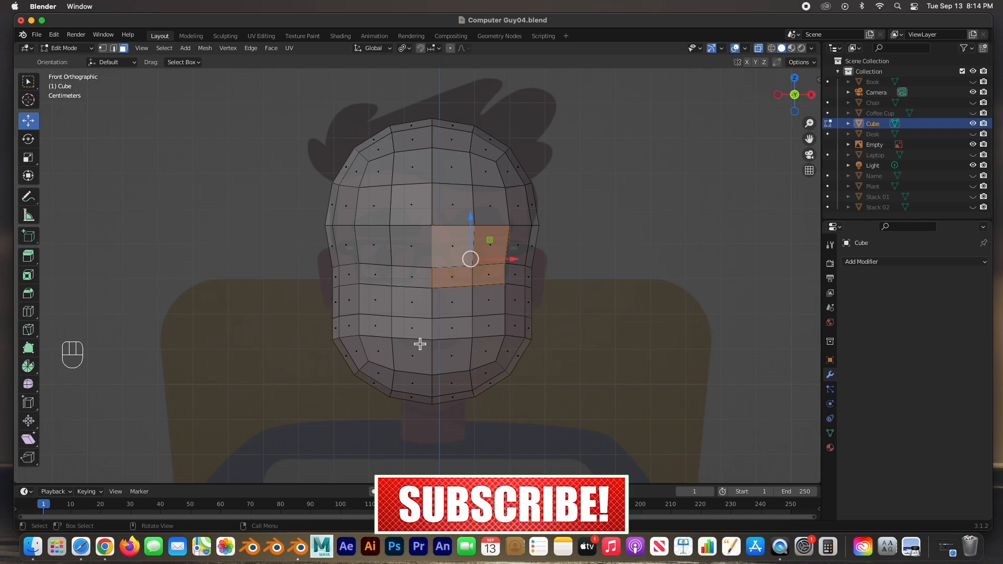
Select the two rows of four faces over the mouth on the front of the head, leaving out all faces on the back
left_click_drag(385, 329, 482, 352)
middle_click_drag(482, 352, 413, 311)
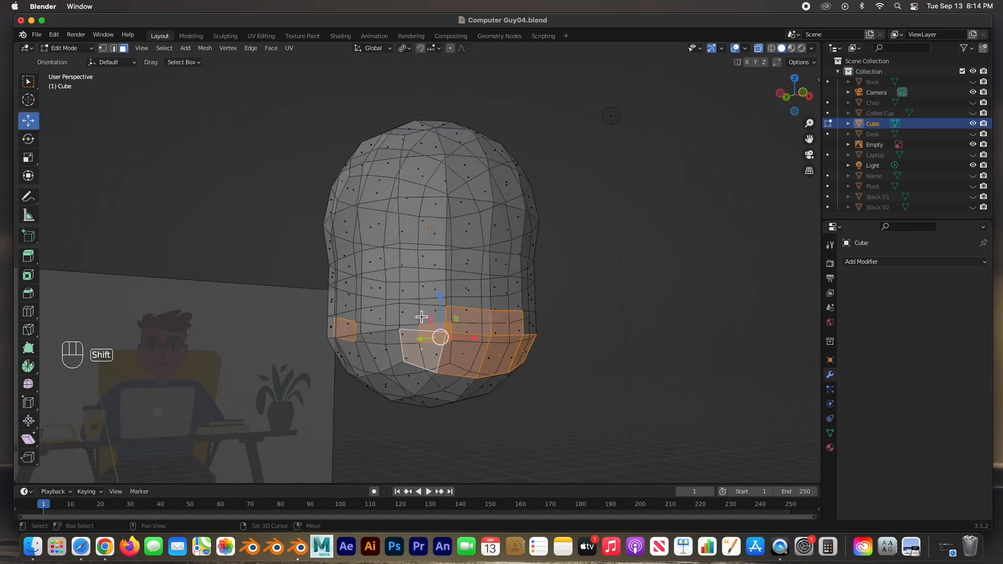
left_click(421, 317, "shift")
middle_click_drag(522, 347, 458, 346)
left_click(501, 330, "shift")
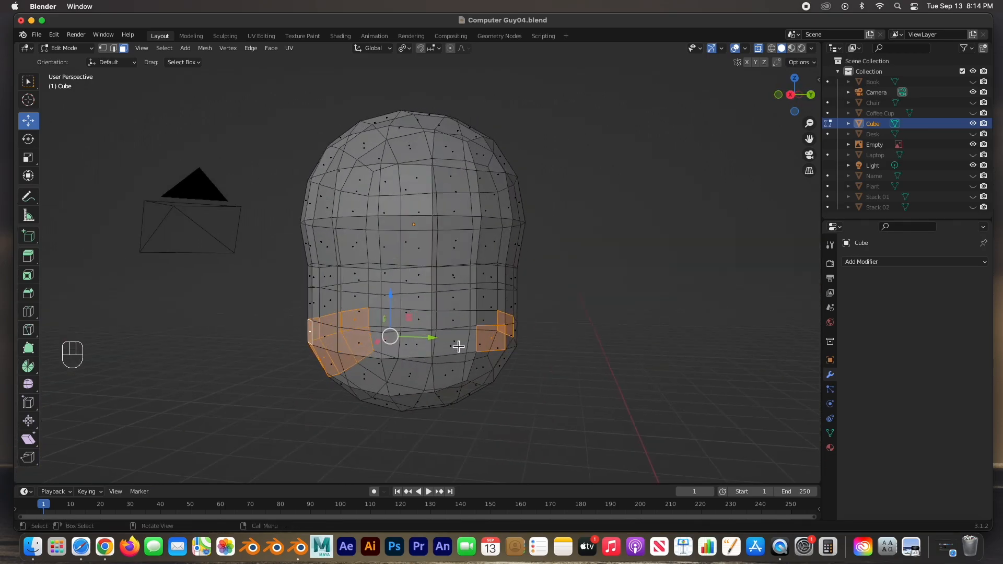
left_click(494, 338, "shift")
left_click(510, 326, "shift")
middle_click_drag(508, 334, 452, 314)
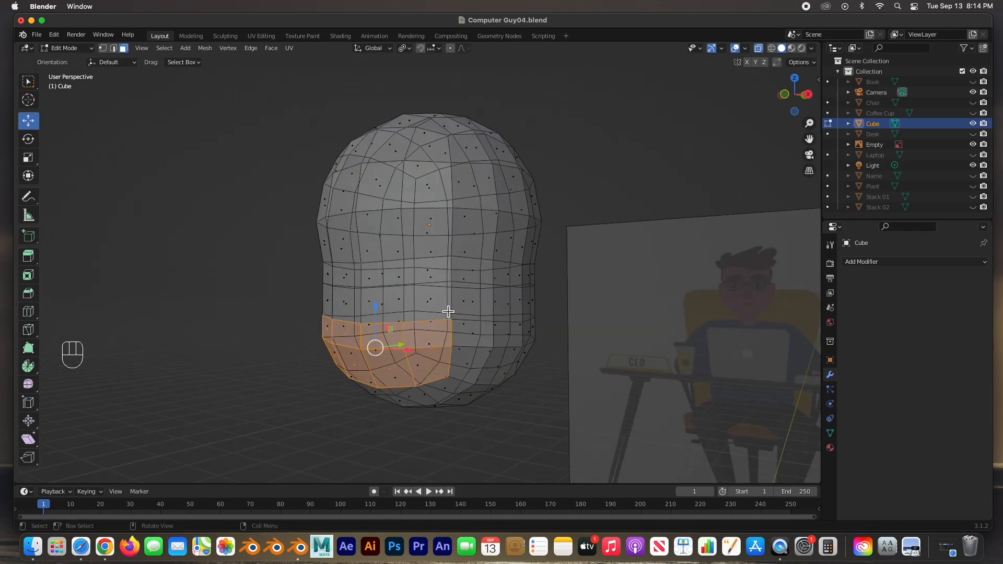
key("KP_1")
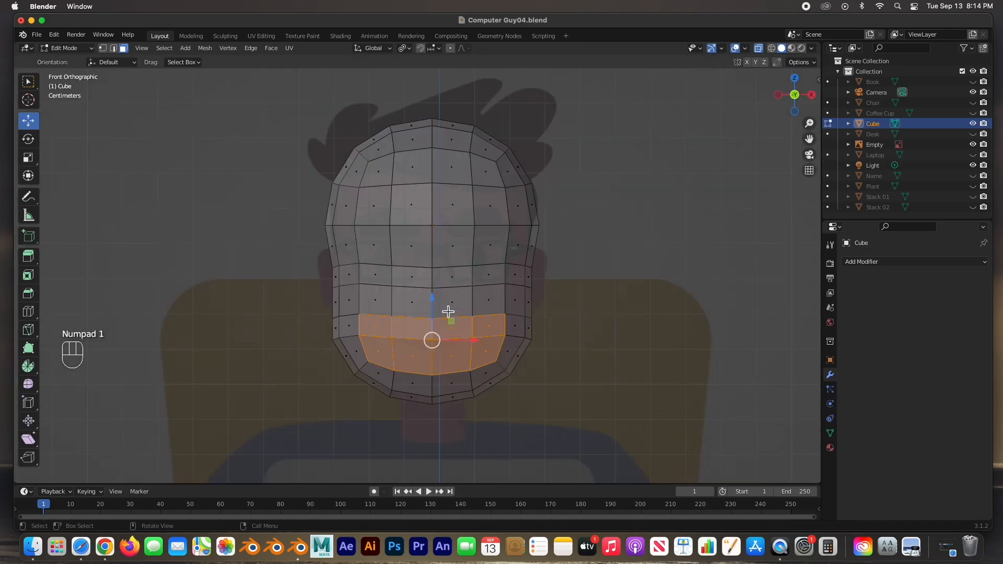
Inset the selected mouth faces by about 0.07 m and scale the inset faces down slightly in front view
scroll(447, 373, "up", 3)
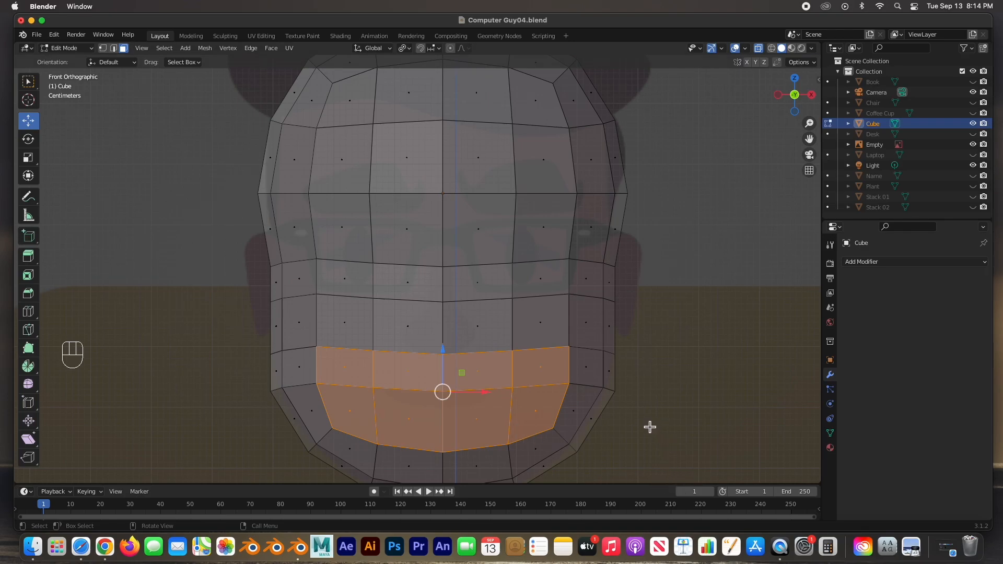
key("i")
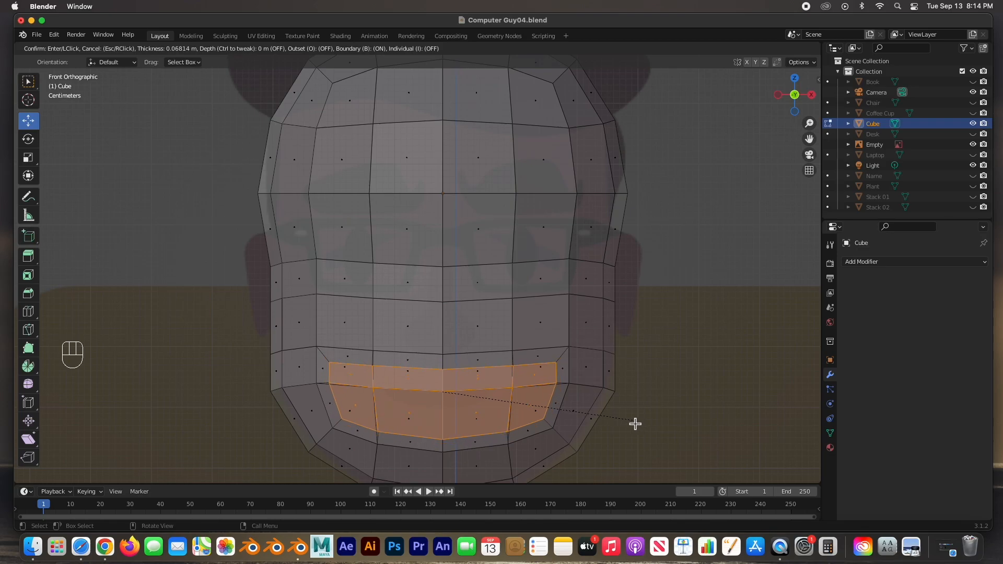
left_click(635, 423)
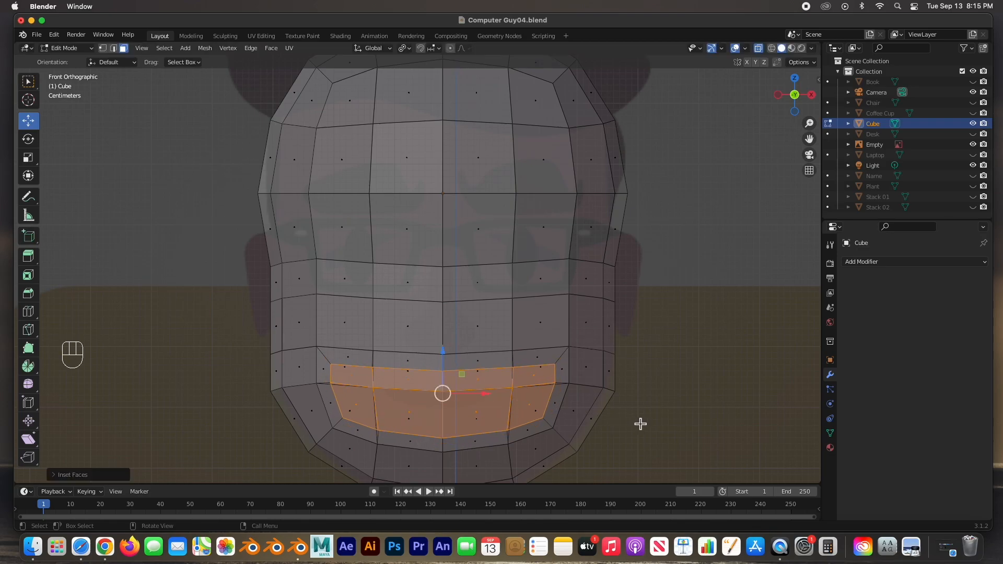
key("s")
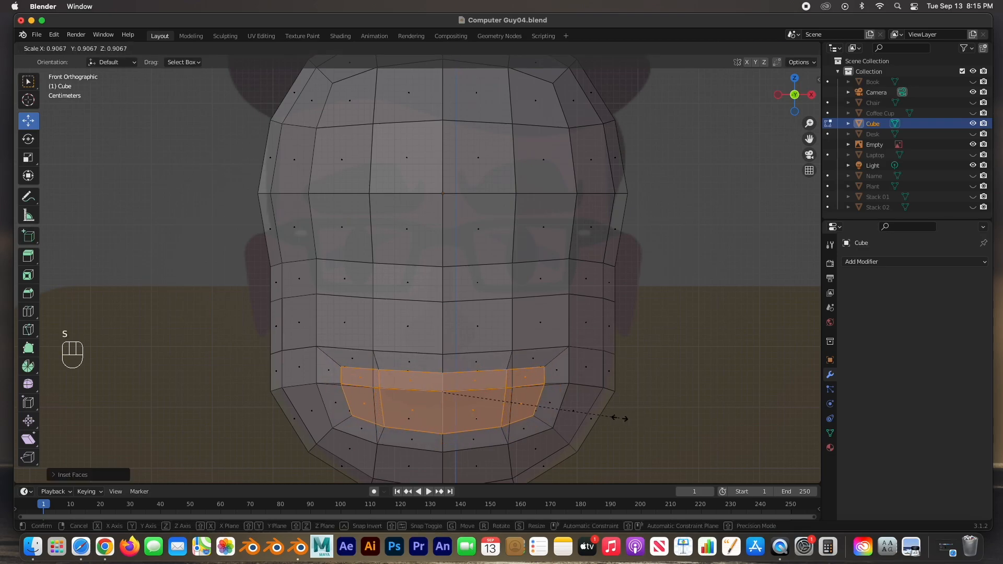
left_click(606, 418)
Flatten the inset mouth faces front to back in right view by scaling them along Y to about 0.79
middle_click_drag(606, 412, 521, 400)
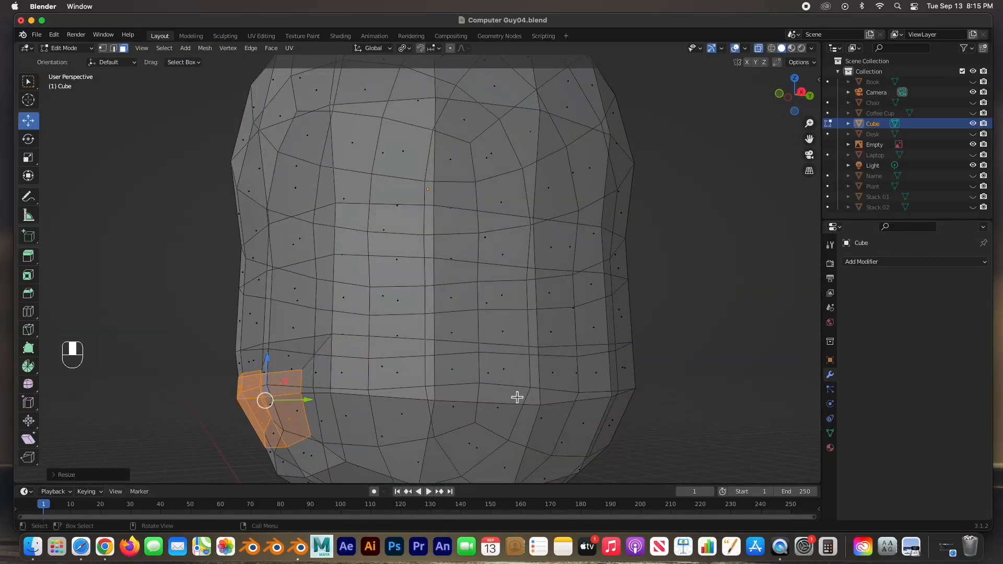
key("KP_3")
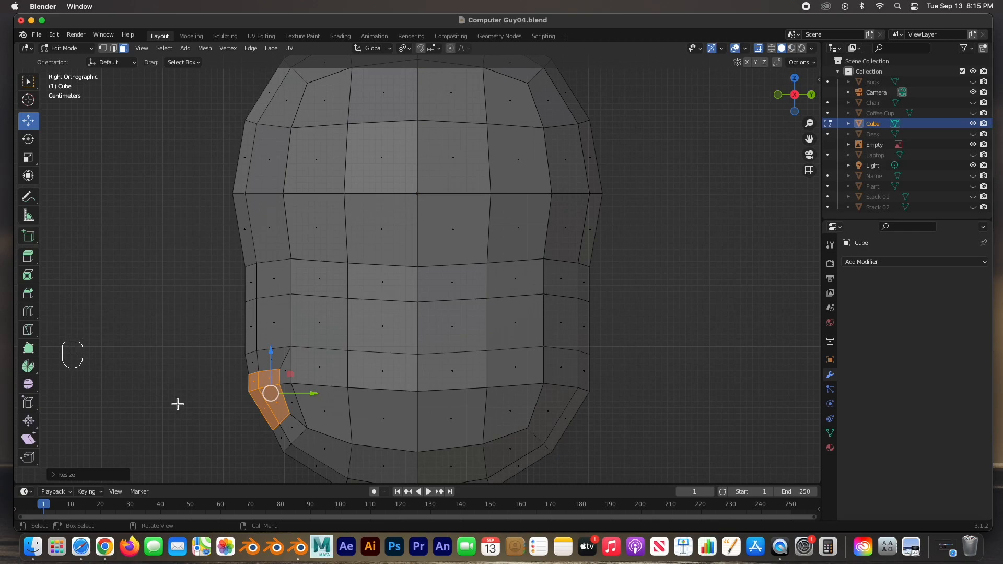
key("s")
key("y")
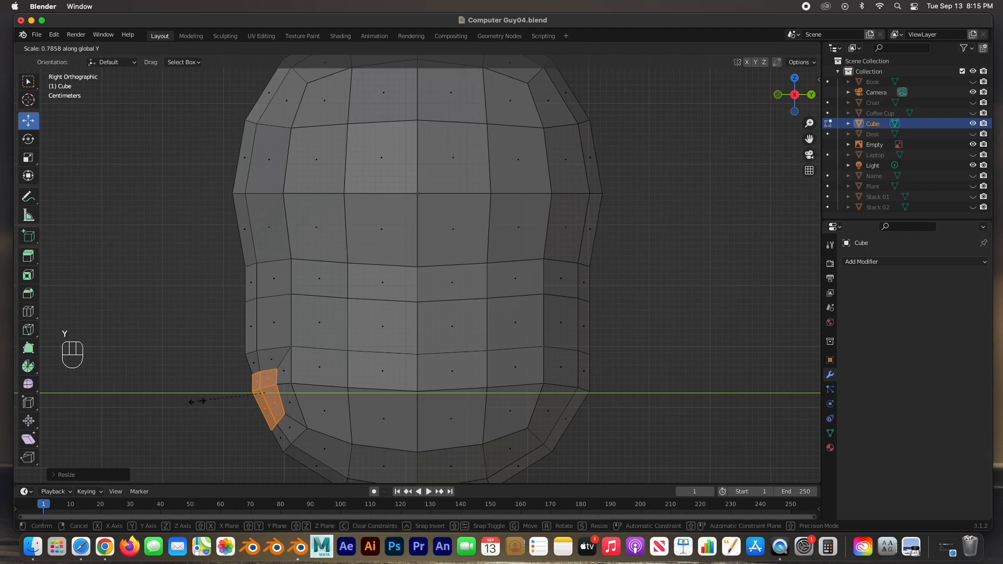
left_click(201, 403)
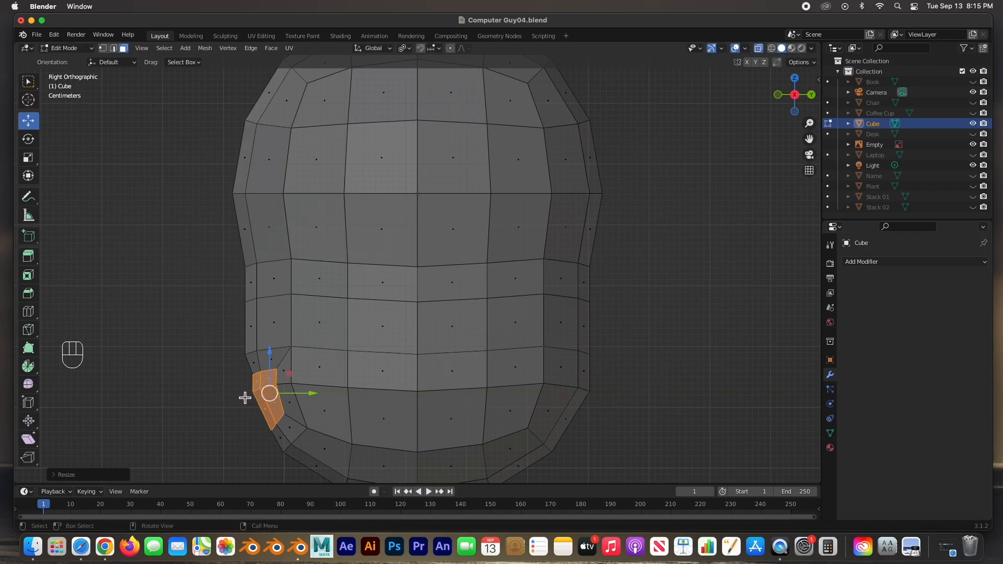
Select the middle row of vertices across the mouth, including the side vertices beyond its corners, and lower it slightly in front view
key("1")
left_click_drag(229, 409, 310, 394)
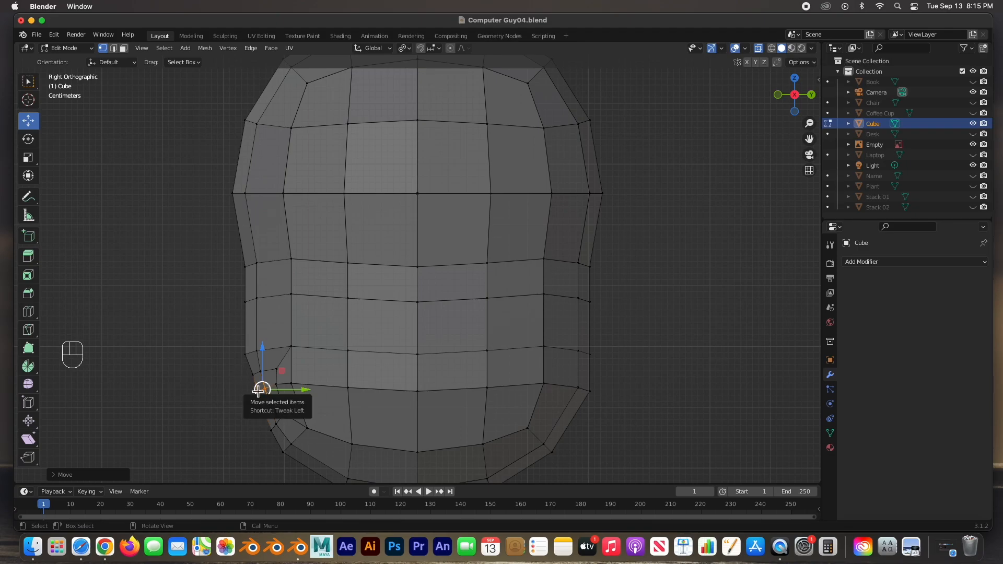
key("KP_1")
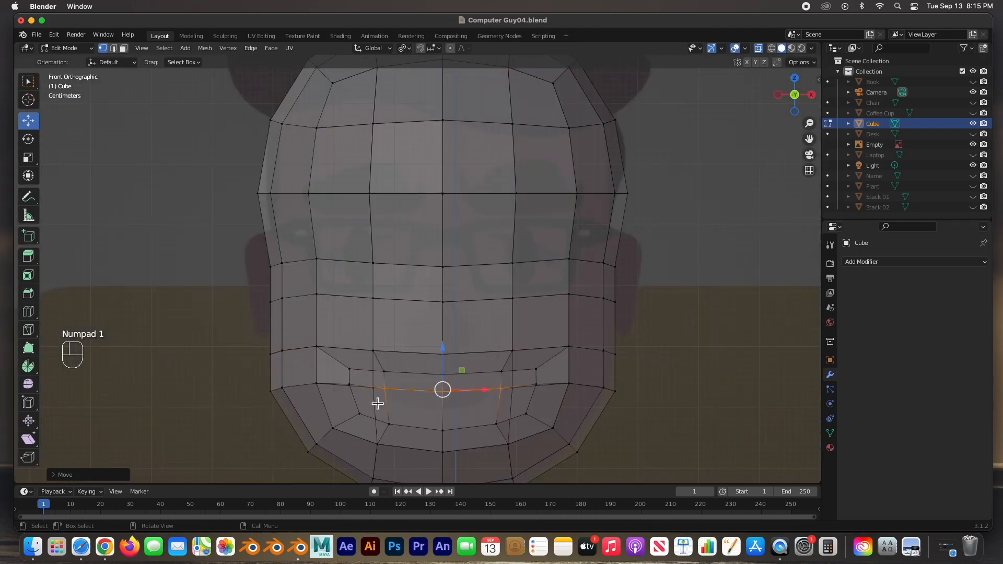
left_click(348, 388, "shift")
left_click(320, 384, "shift")
left_click(539, 385, "shift")
left_click(572, 385, "shift")
left_click_drag(441, 350, 445, 358)
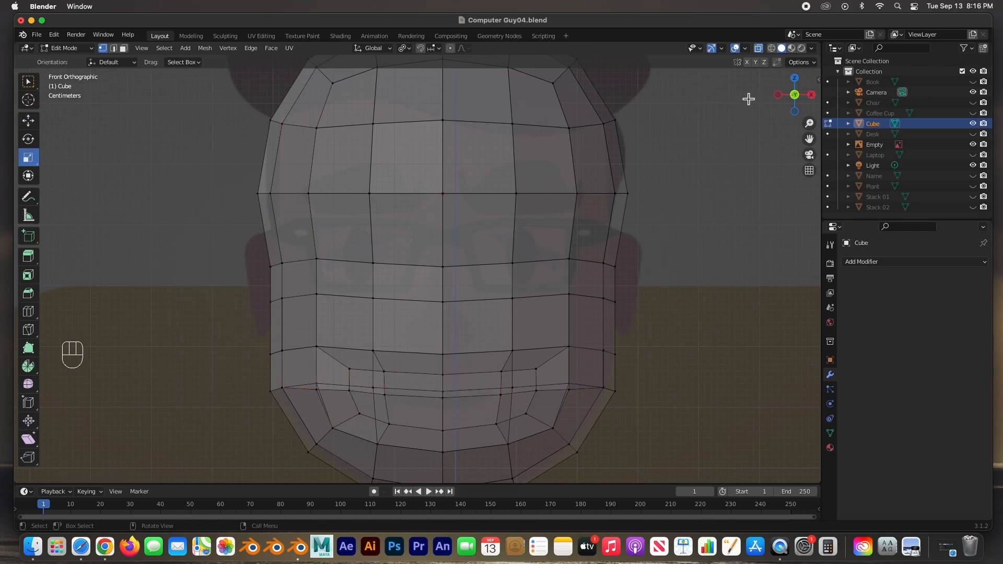
Turn on X mirroring, move the three vertices in the column beside the mouth's centre inward about 0.02 m along X, and clear the selection
left_click(747, 63)
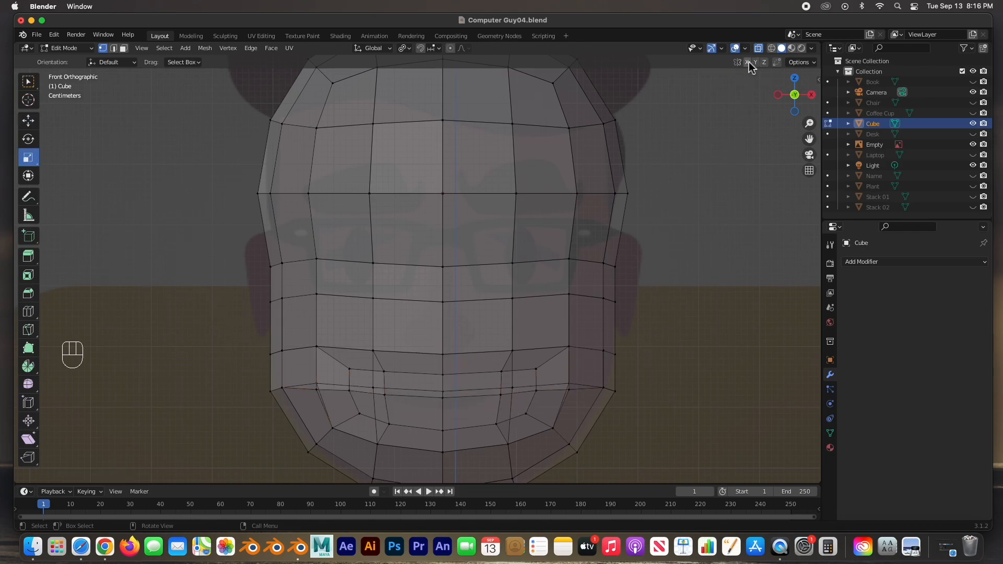
left_click(501, 372)
left_click(501, 395, "shift")
left_click(496, 424, "shift")
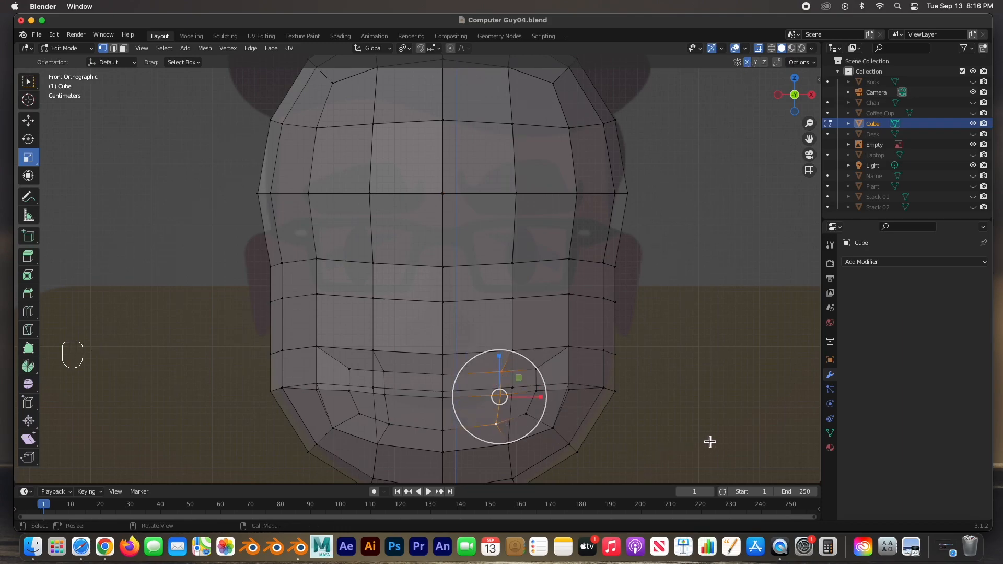
key("g")
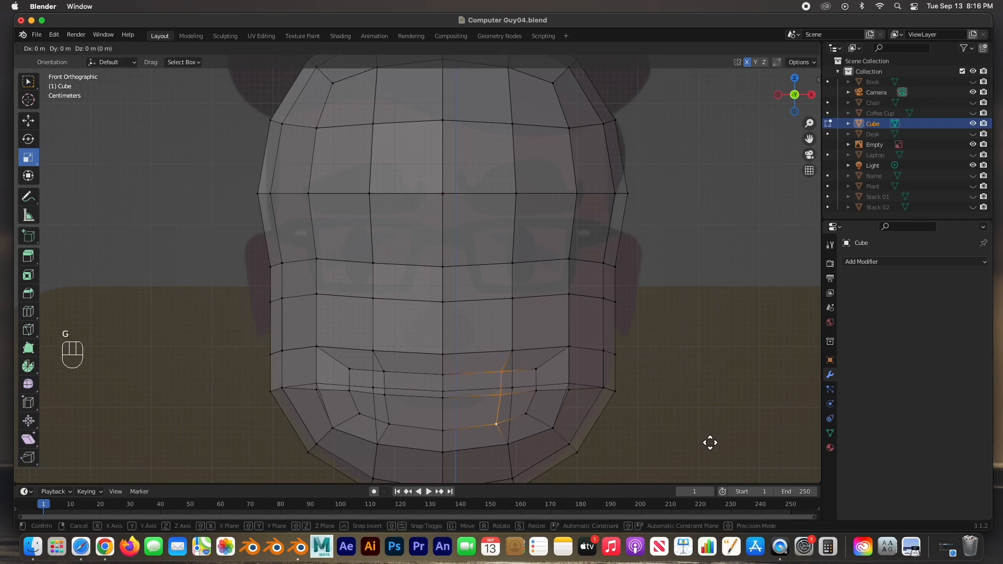
key("z")
key("x")
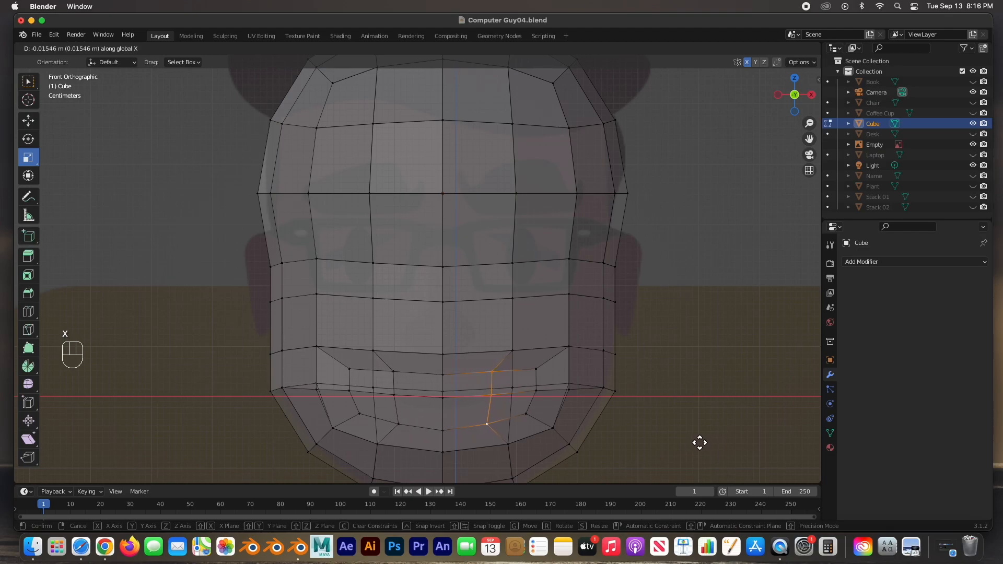
left_click(694, 440)
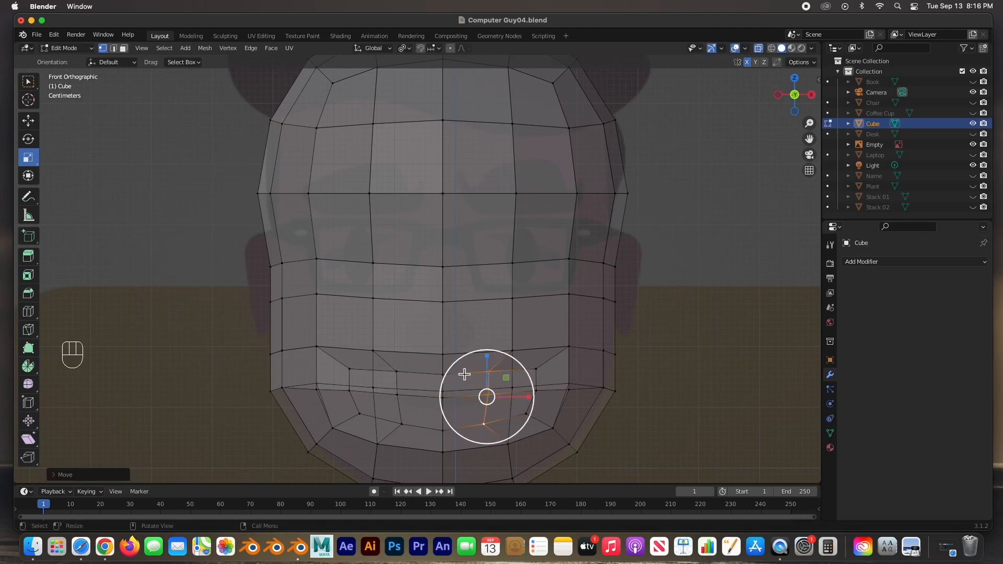
left_click(748, 402)
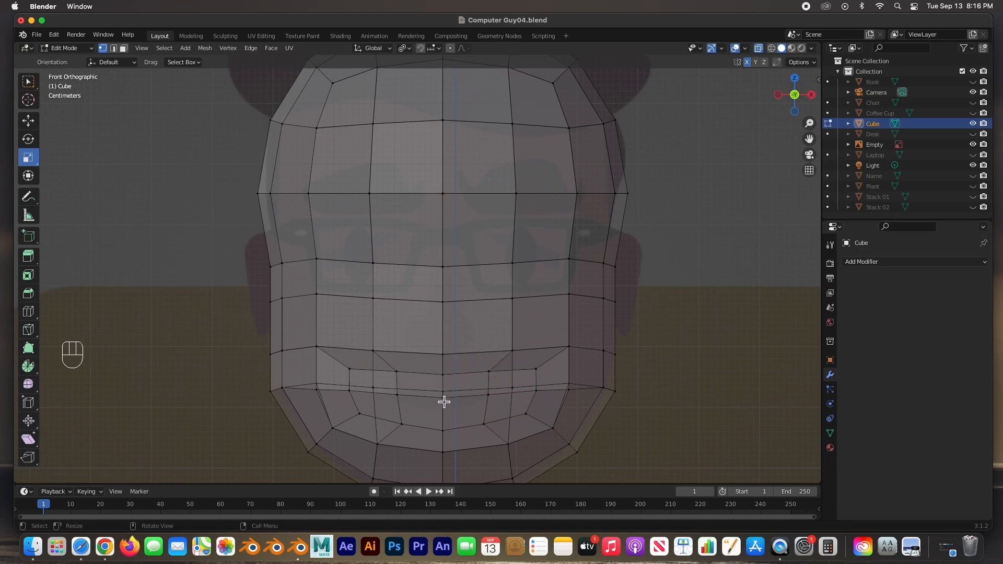
Select the three vertices at the outer end of the mouth inset and move them slightly toward the centre along X
left_click(352, 375)
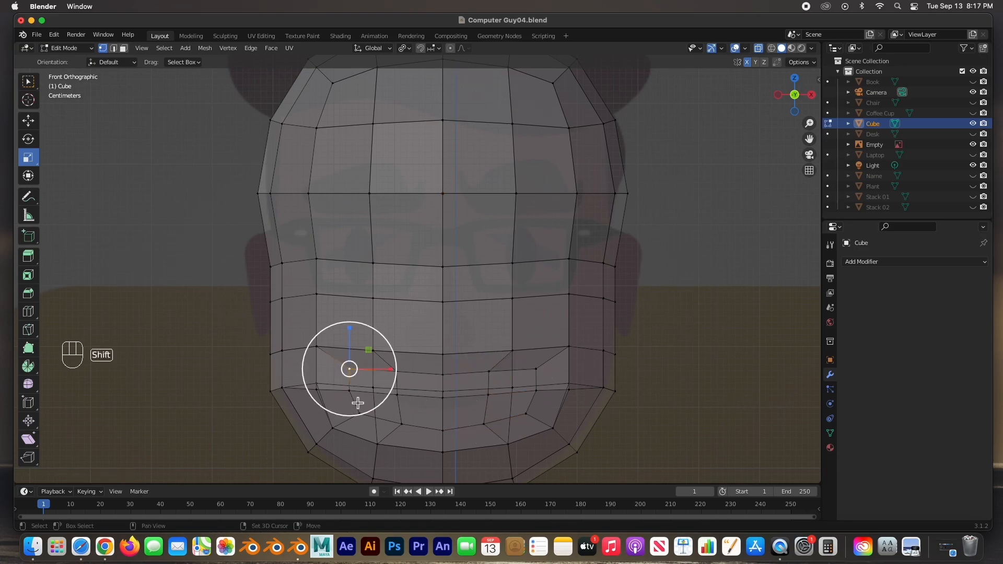
left_click(353, 396, "shift")
left_click(361, 414, "shift")
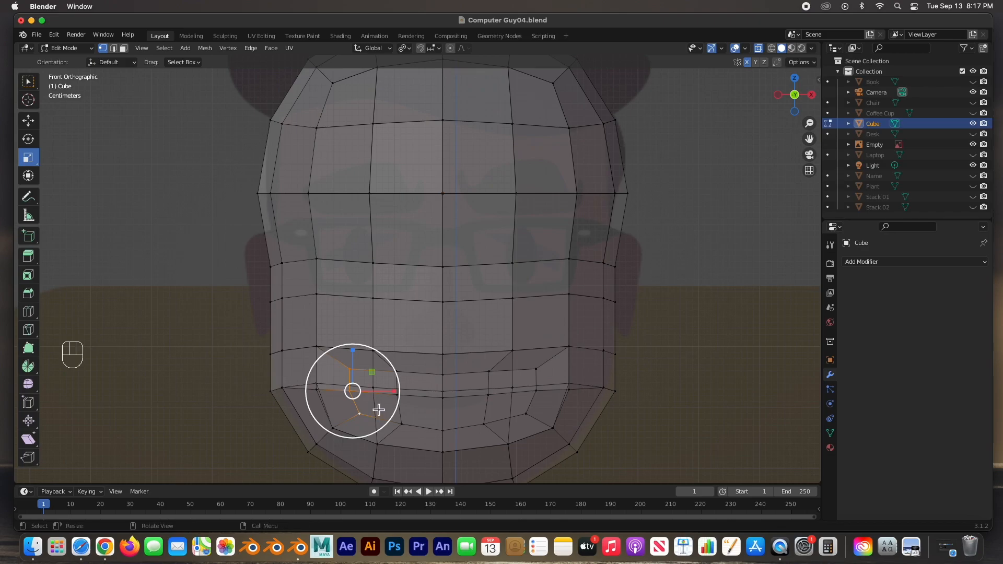
left_click(26, 123)
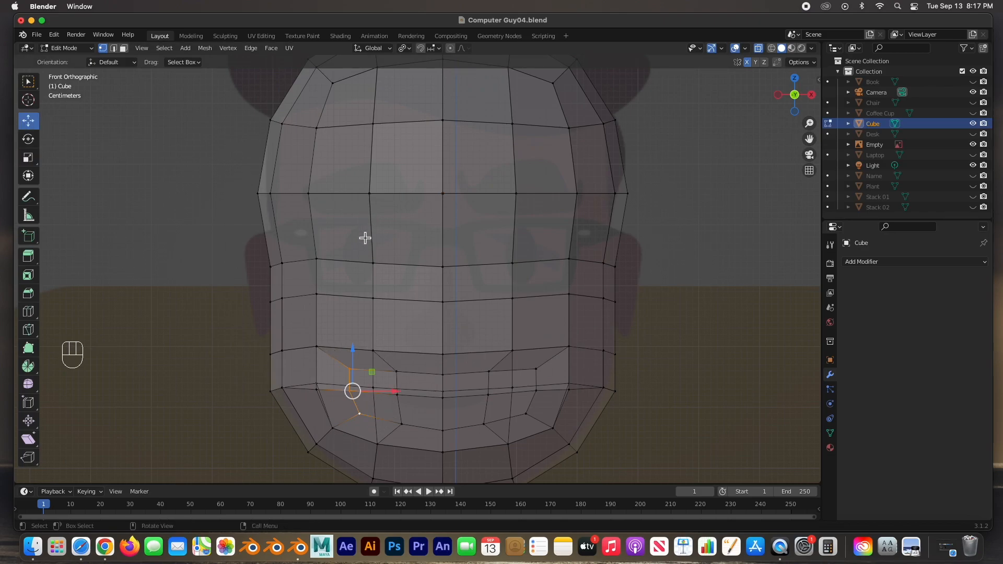
left_click_drag(393, 393, 405, 394)
Move the three vertices in the column next to the mouth's centre line slightly further inward along X
left_click(488, 372)
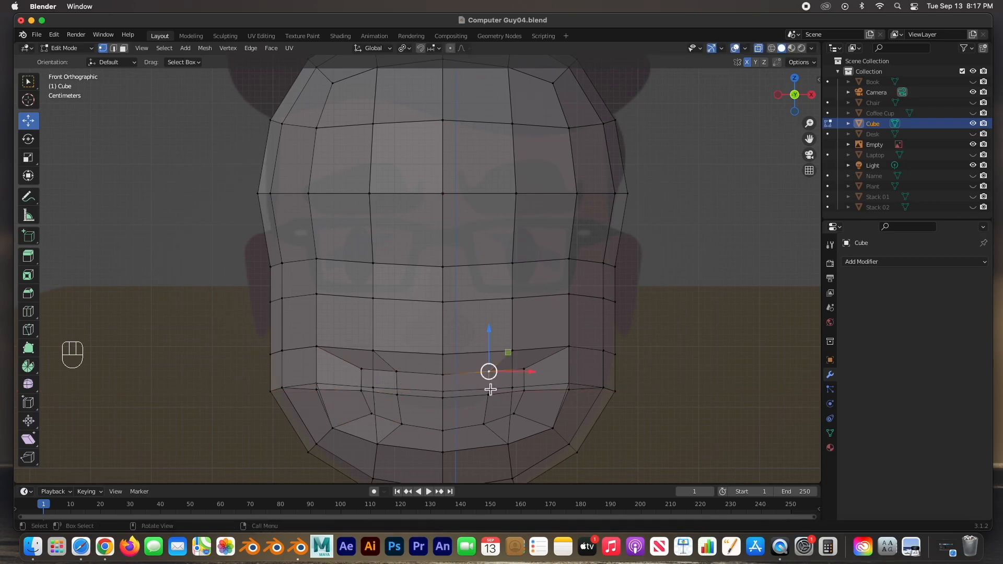
left_click(488, 396, "shift")
left_click(489, 422, "shift")
left_click_drag(531, 396, 522, 399)
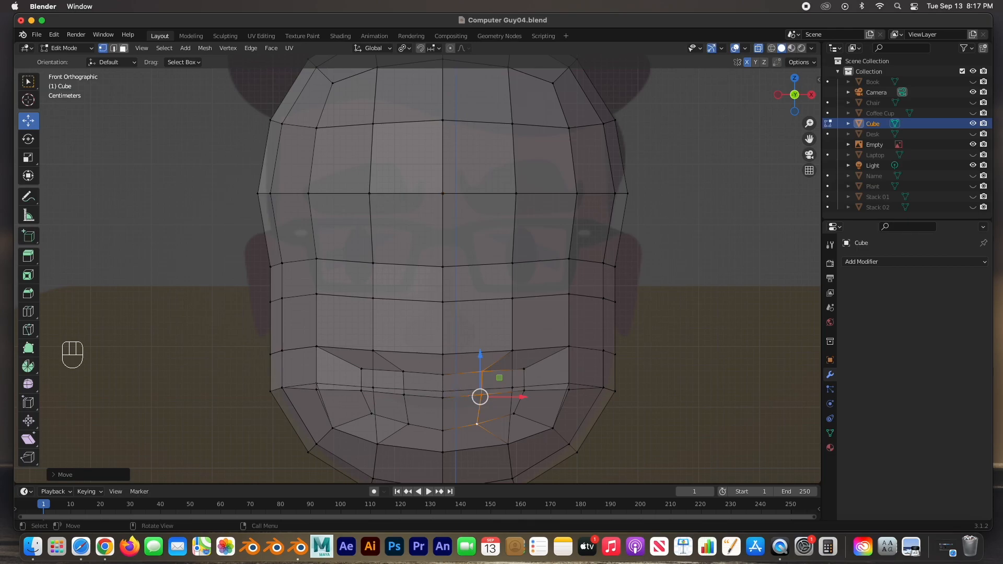
Select all eight inner mouth faces in face mode, four in the upper row and four in the lower row
left_click(124, 48)
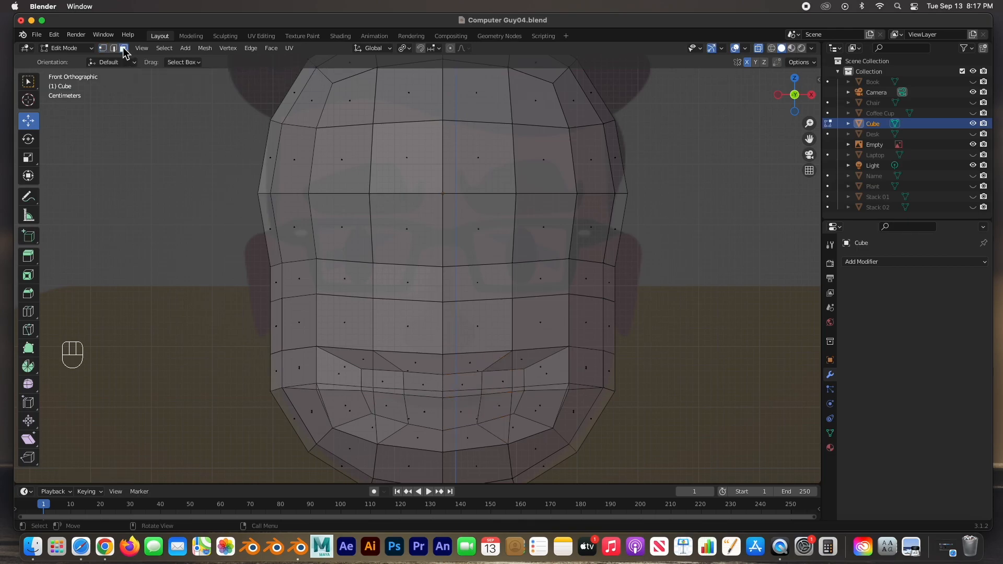
left_click(387, 386)
left_click(392, 412, "shift")
left_click(423, 414, "shift")
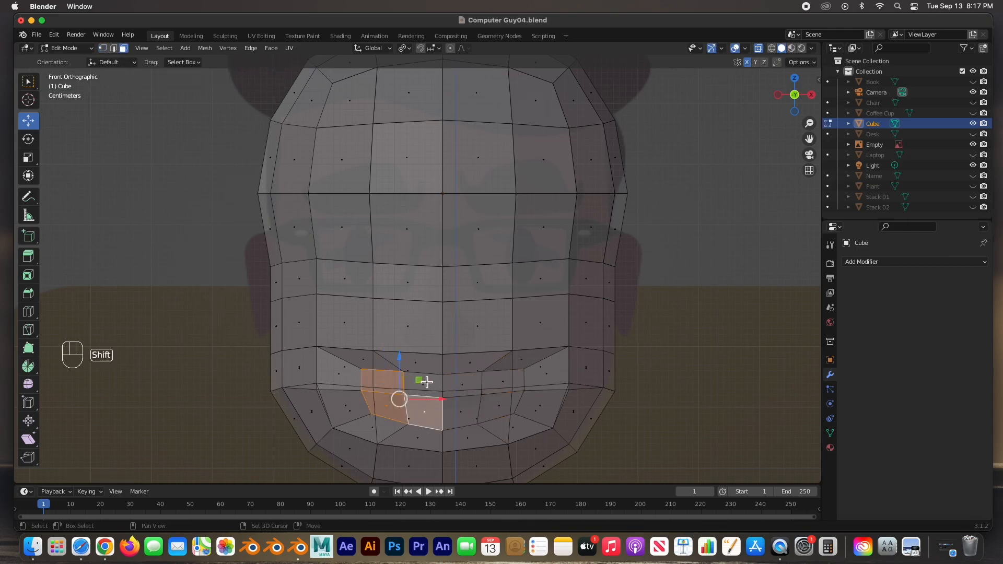
left_click(421, 385, "shift")
left_click(459, 387, "shift")
left_click(464, 409, "shift")
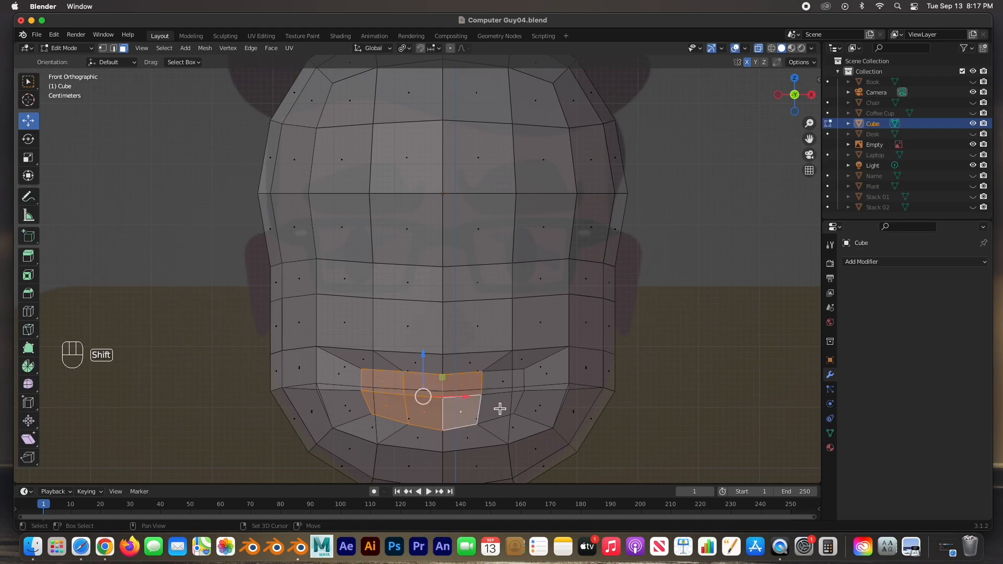
left_click(507, 387, "shift")
left_click(504, 409, "shift")
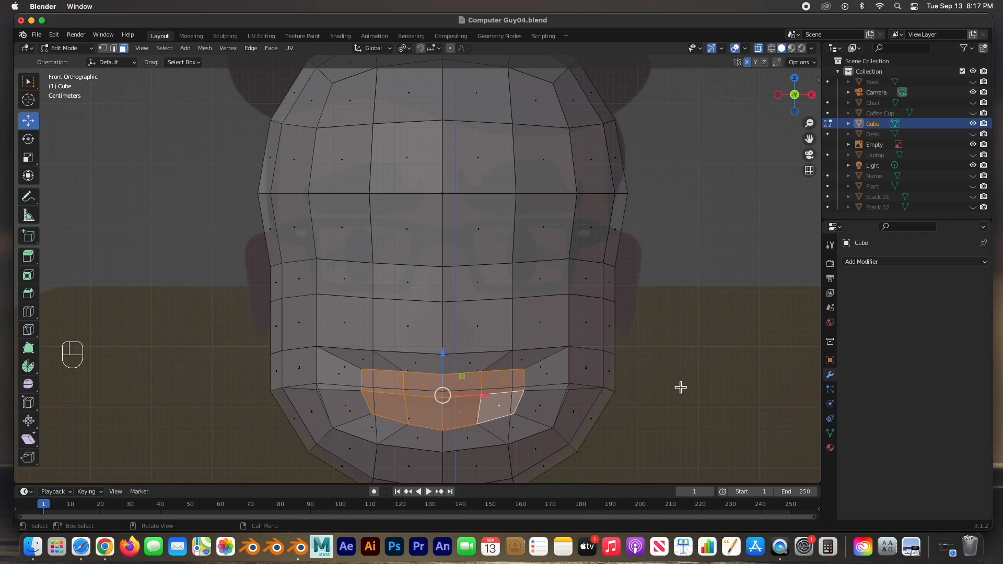
Inset the eight mouth faces by about 0.06 m and narrow the inset faces along X to about 0.8
key("i")
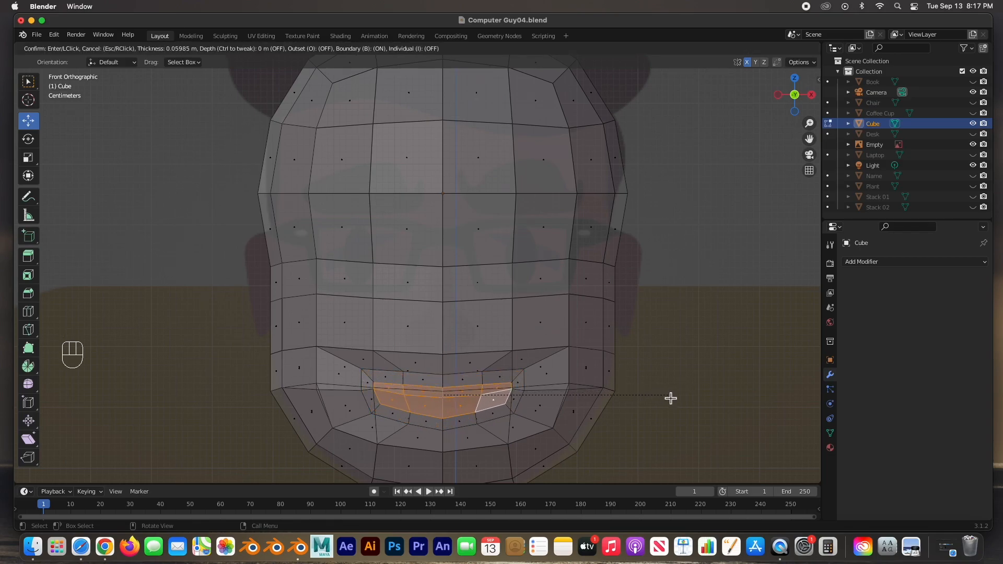
left_click(667, 396)
key("s")
key("x")
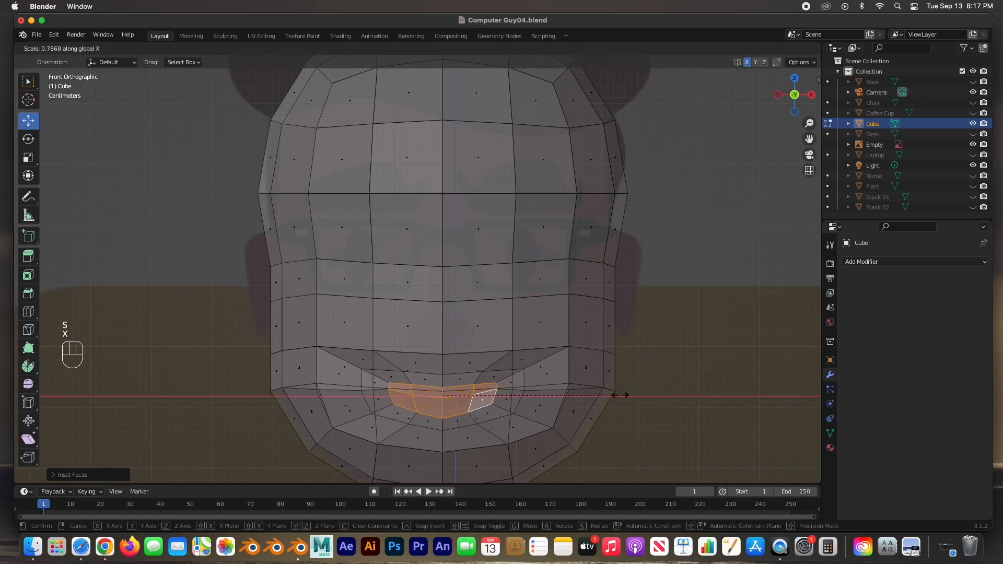
left_click(627, 395)
Move the selected inner mouth faces slightly back into the head along Y
middle_click_drag(519, 392, 354, 416)
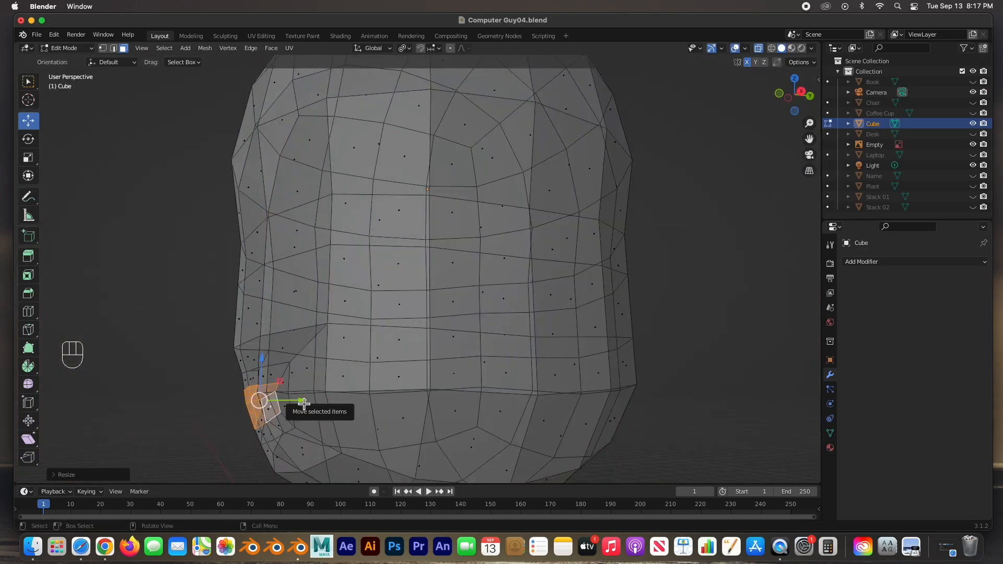
left_click_drag(303, 404, 311, 406)
middle_click_drag(312, 406, 409, 402)
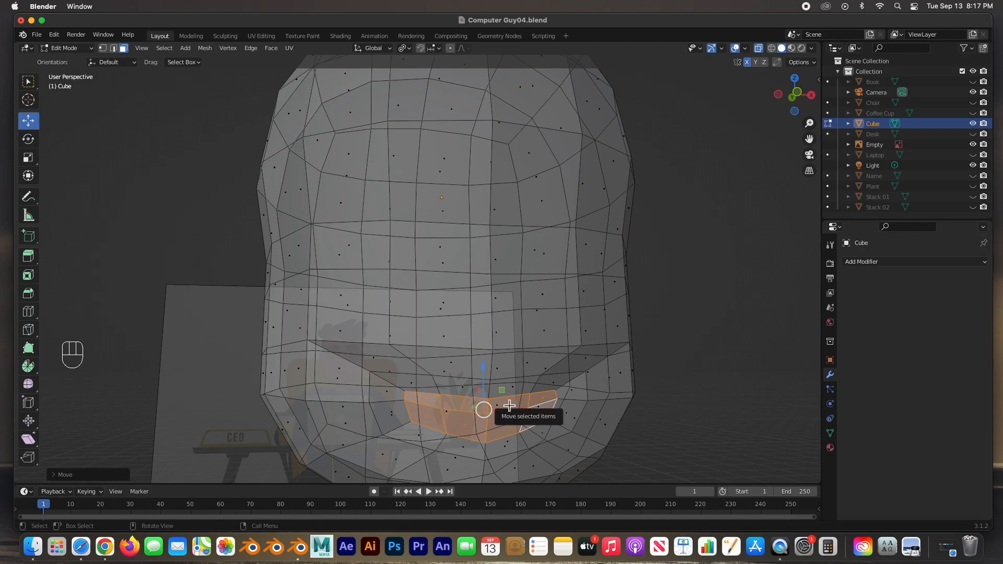
Inset the selected mouth faces again by about 0.02 m in front view
key("KP_1")
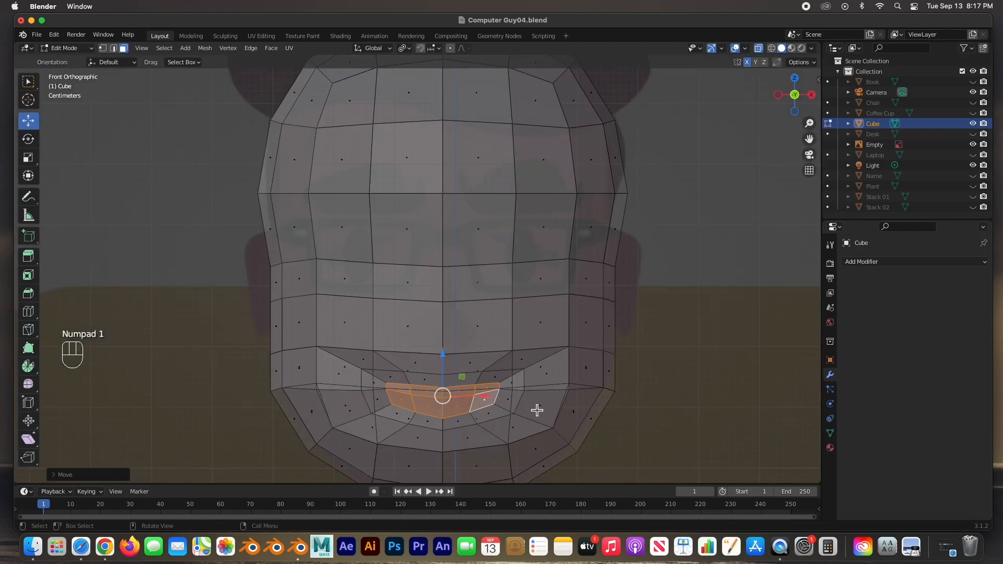
key("i")
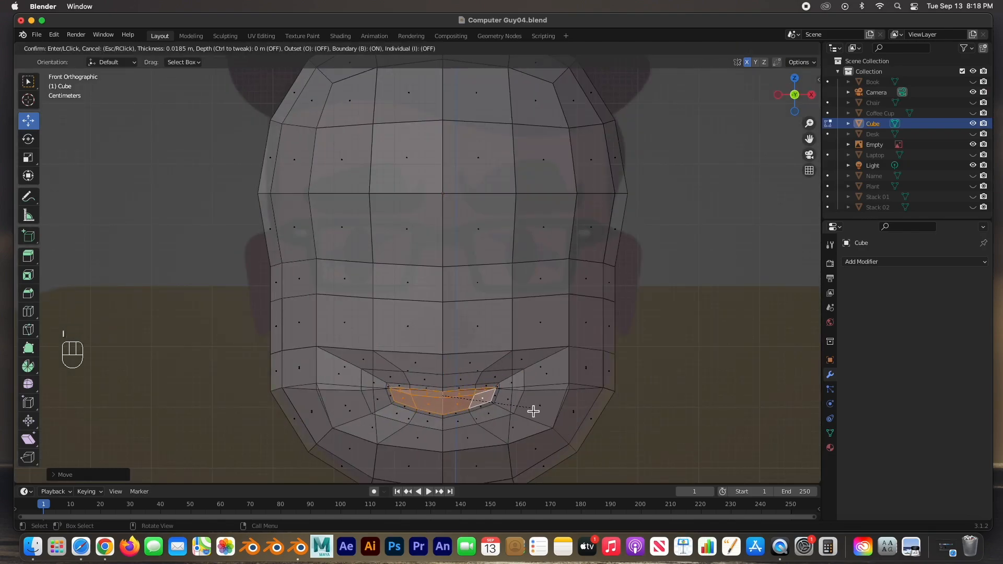
left_click(533, 411)
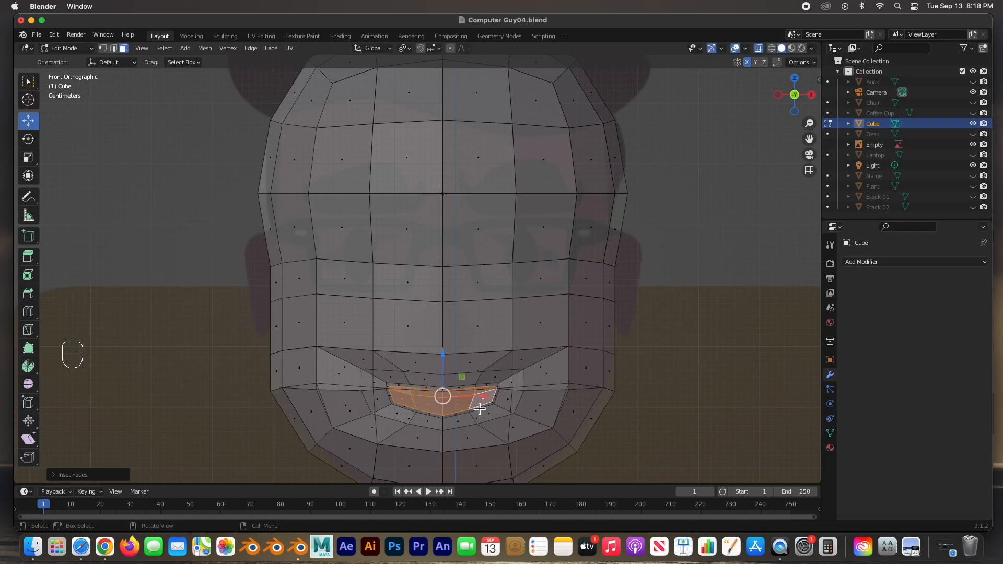
Push the newly inset mouth faces back along Y behind the lips in right view
scroll(478, 409, "up", 1)
scroll(479, 410, "up", 1)
middle_click_drag(480, 410, 430, 376)
key("KP_3")
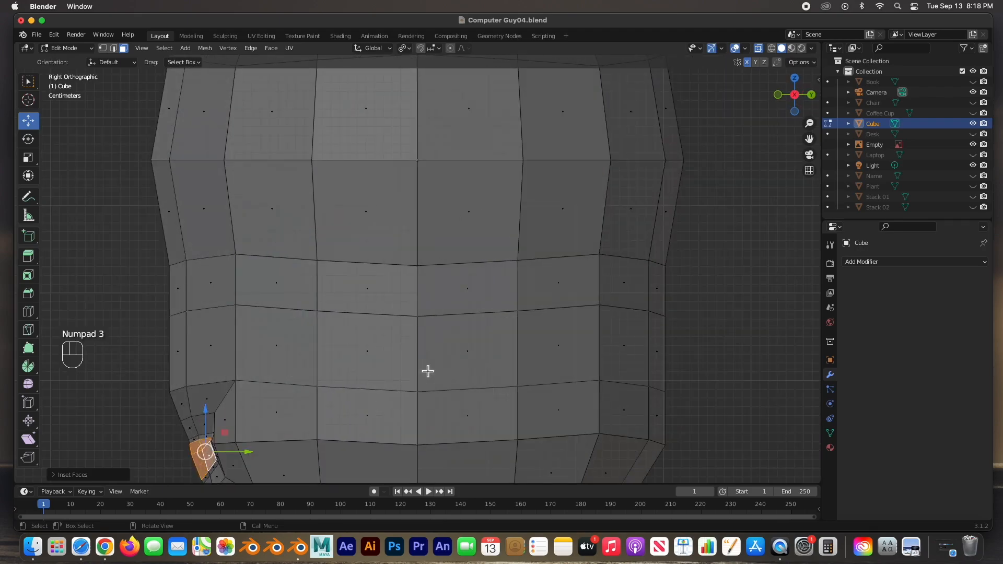
key("KP_Decimal")
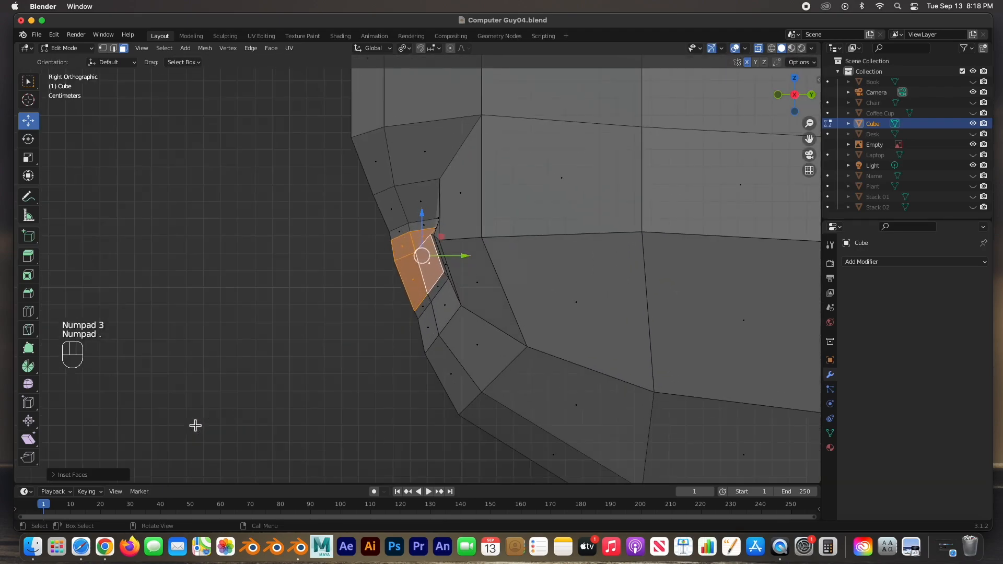
left_click_drag(456, 256, 489, 257)
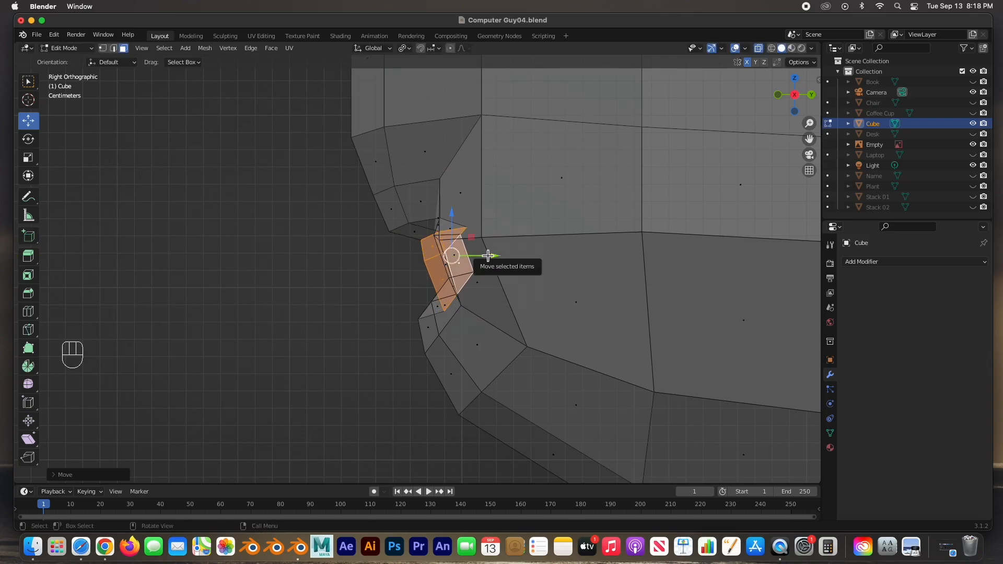
Extrude the inner mouth faces about 0.06 m straight back into the head to form the mouth cavity
key("e")
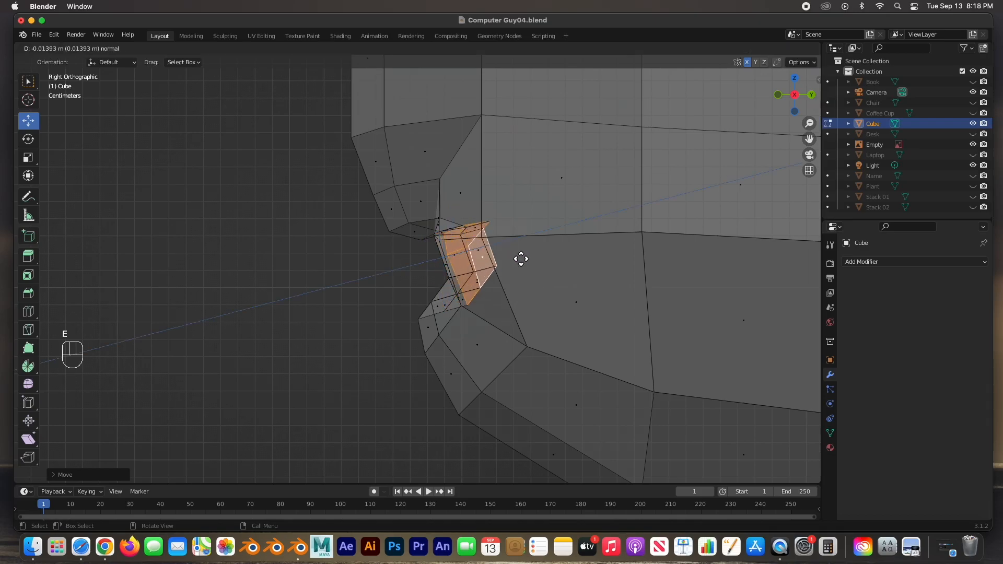
key("z")
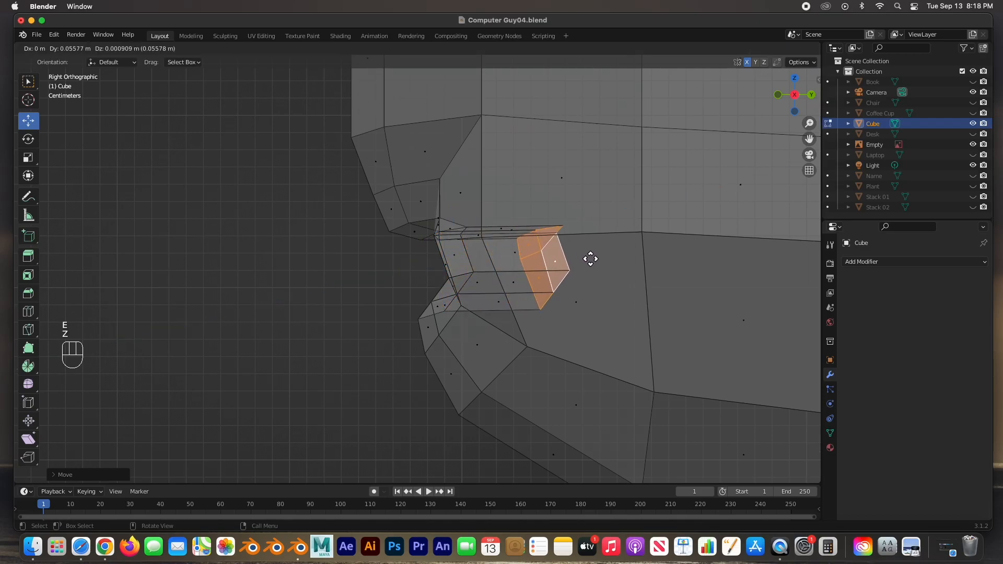
left_click(604, 256)
middle_click_drag(501, 257, 533, 261)
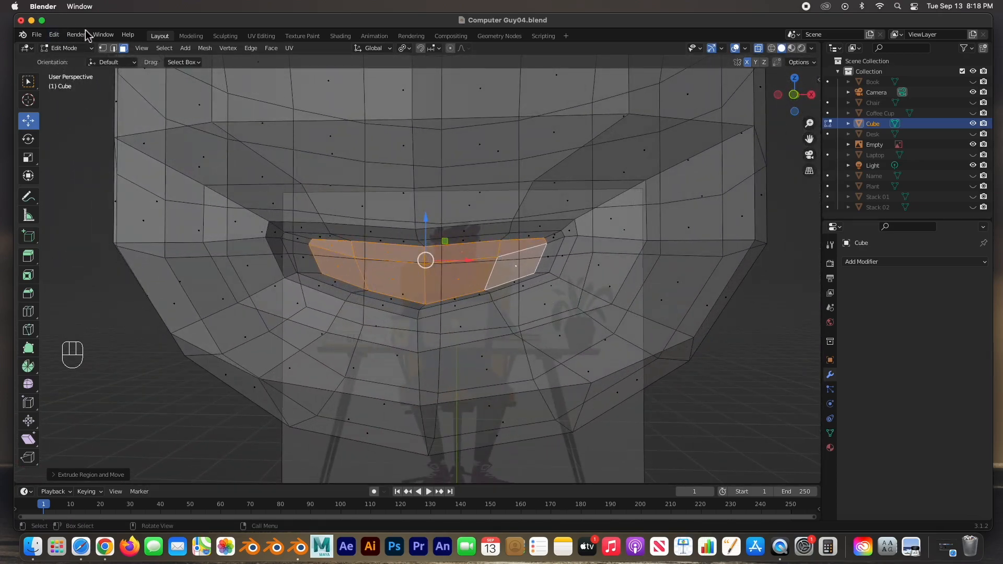
Move the vertices at one corner of the mouth slightly down, working in vertex select mode
left_click(103, 50)
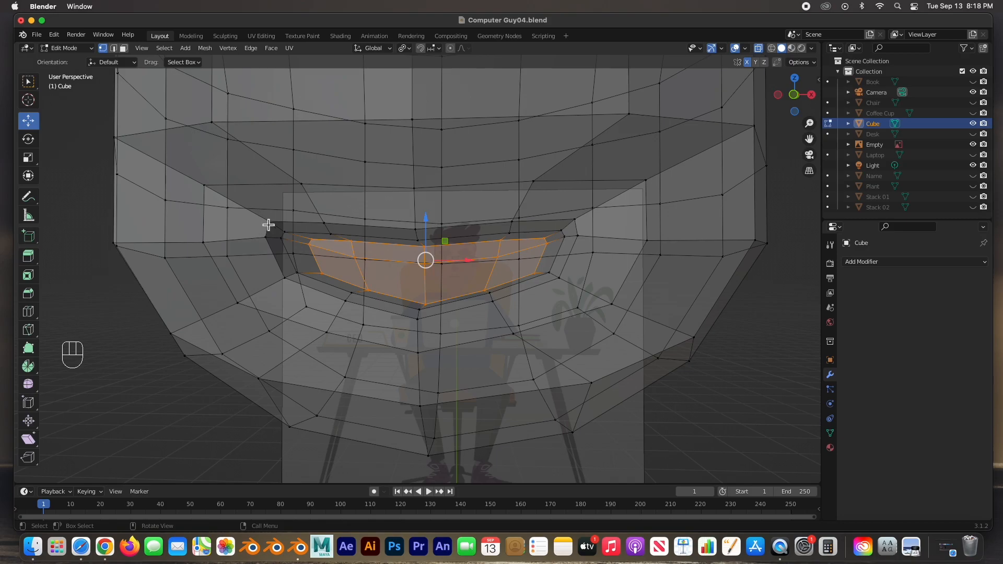
left_click(312, 250)
left_click(277, 249, "shift")
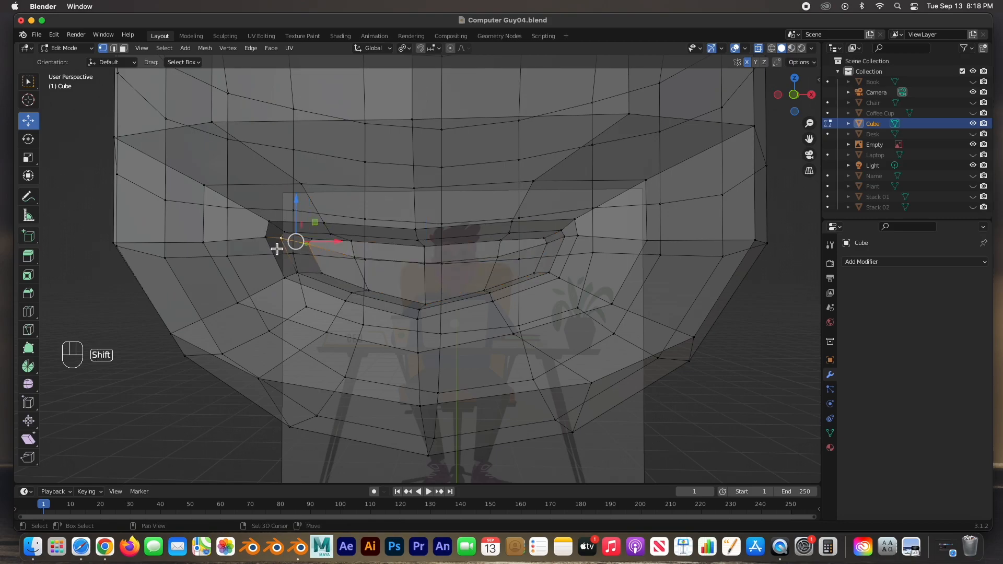
left_click_drag(286, 239, 284, 254)
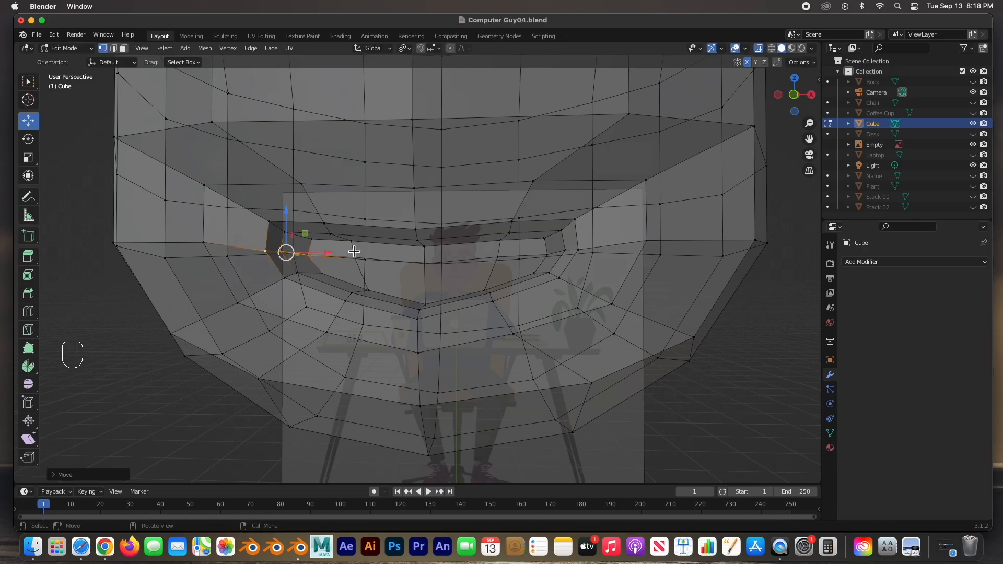
mouse_move(369, 239)
middle_mouse_down()
mouse_move(441, 233)
mouse_move(440, 247)
mouse_move(271, 233)
mouse_move(356, 235)
middle_mouse_up()
scroll(356, 234, "down", 5)
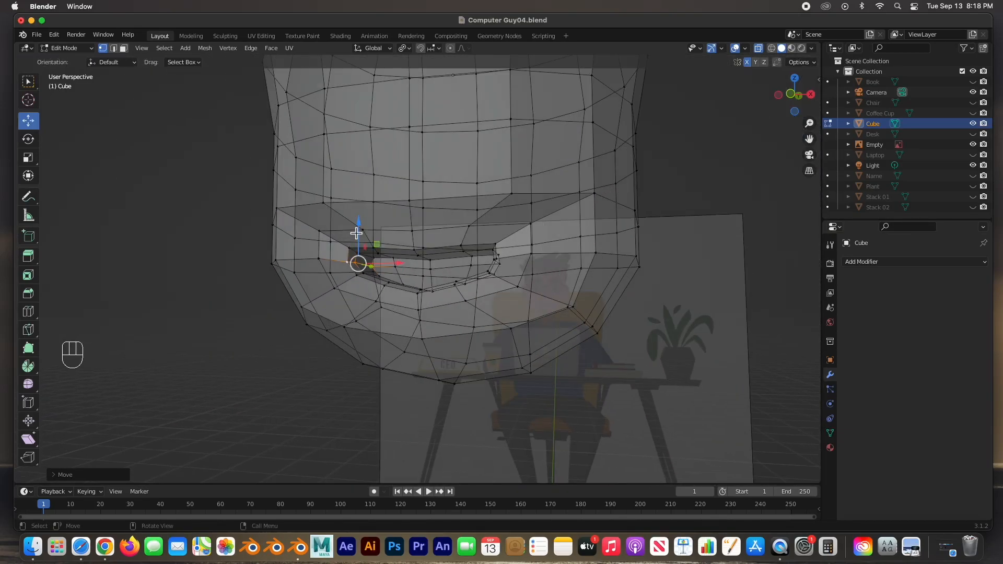
In Object Mode, add a Subdivision Surface modifier to the head and set its viewport level to 2
key("Tab")
middle_click_drag(353, 232, 393, 218)
scroll(434, 209, "down", 3)
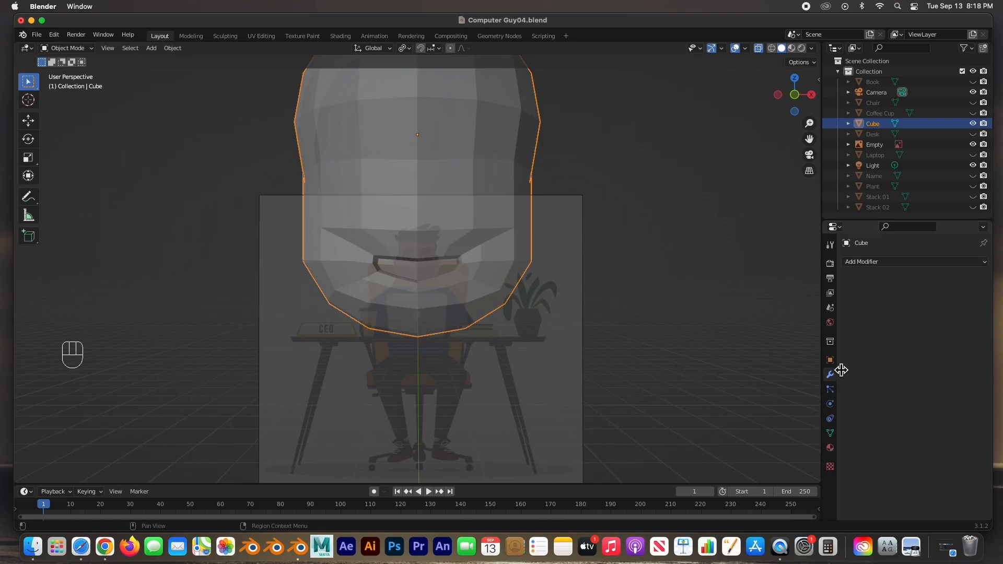
left_click(895, 262)
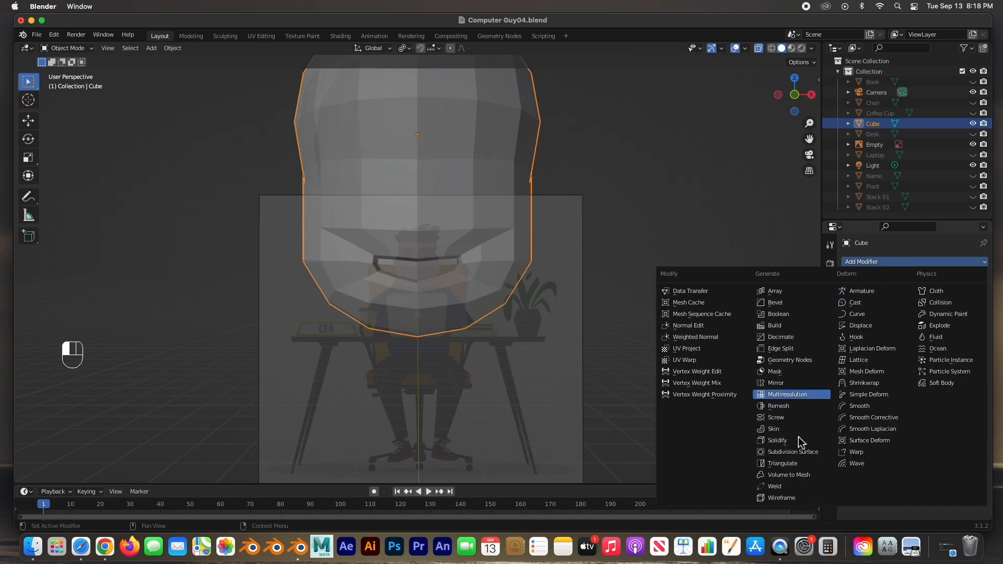
left_click(792, 452)
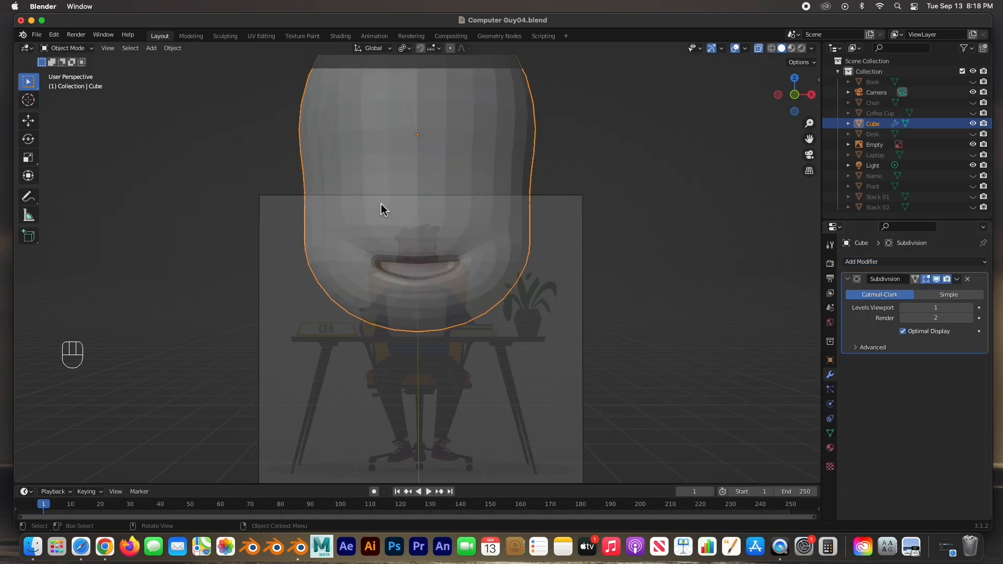
mouse_move(512, 230)
middle_mouse_down()
mouse_move(474, 239)
mouse_move(422, 234)
mouse_move(402, 220)
mouse_move(451, 197)
mouse_move(506, 226)
mouse_move(511, 240)
middle_mouse_up()
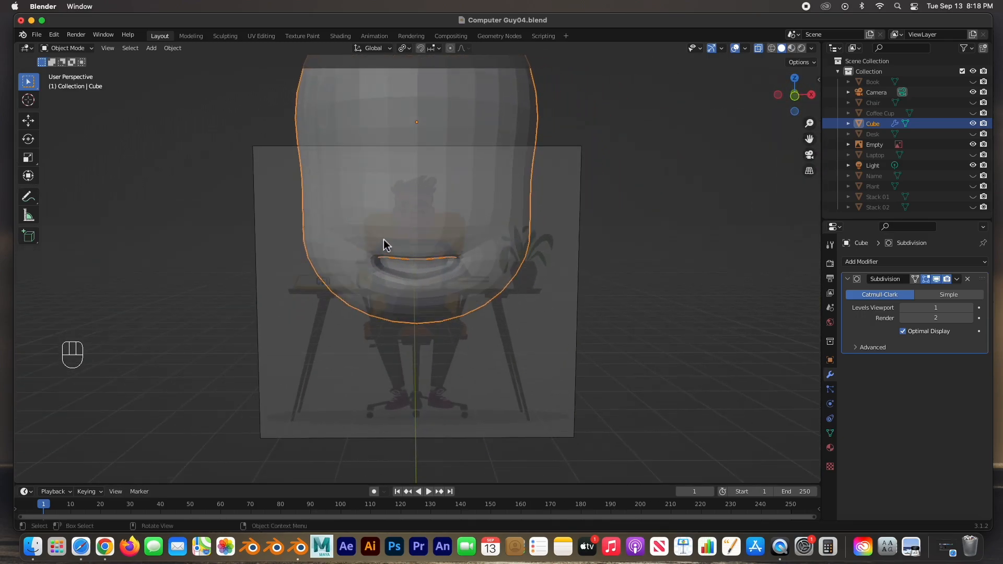
left_click(973, 312)
middle_click_drag(620, 280, 606, 265)
Shade the head smooth and turn off X-ray to inspect the mouth and head shape from several angles
right_click(468, 217)
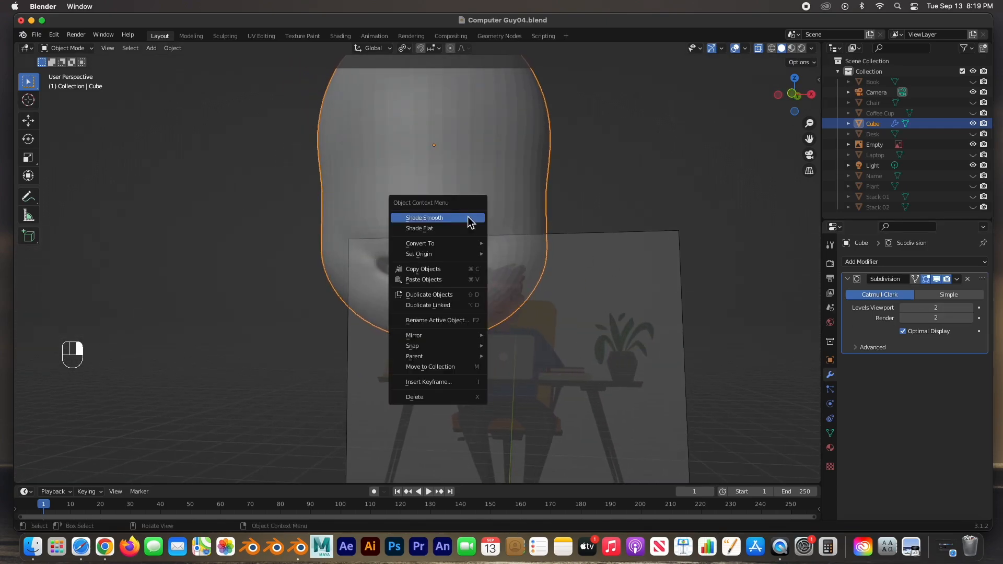
left_click(439, 219)
middle_click_drag(589, 254, 449, 264)
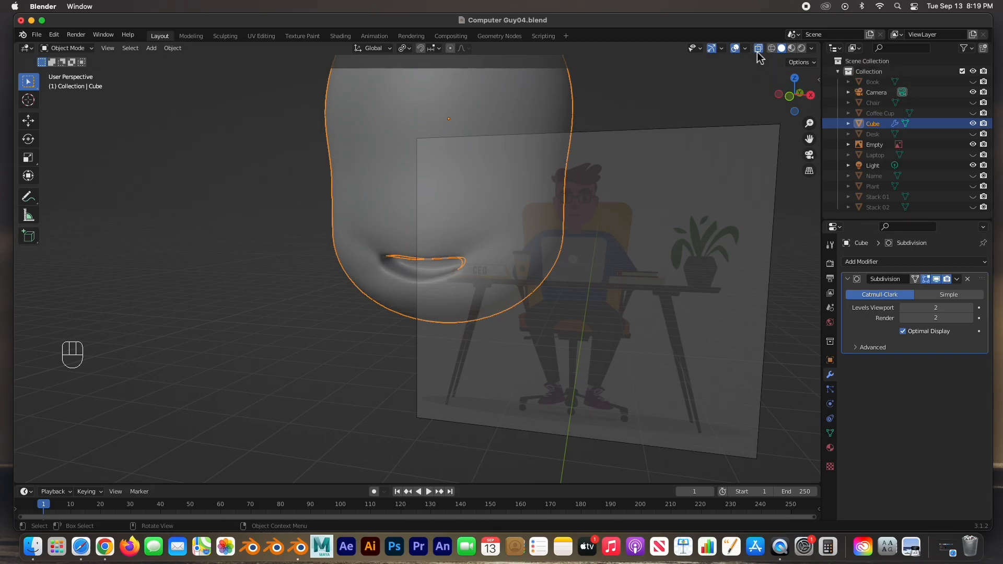
left_click(759, 49)
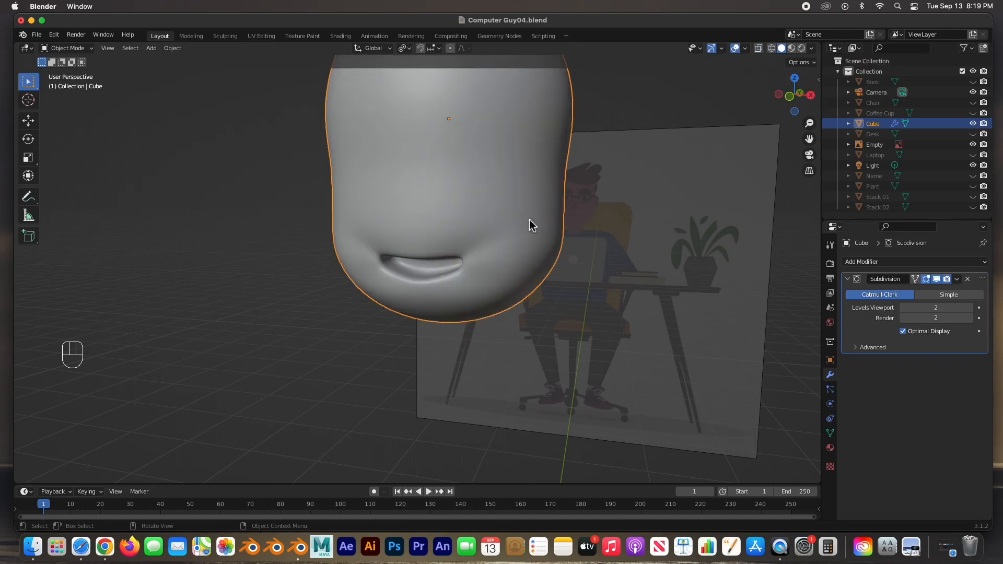
scroll(510, 215, "up", 2)
scroll(507, 215, "down", 3)
middle_click_drag(470, 209, 431, 236)
middle_click_drag(459, 236, 439, 262)
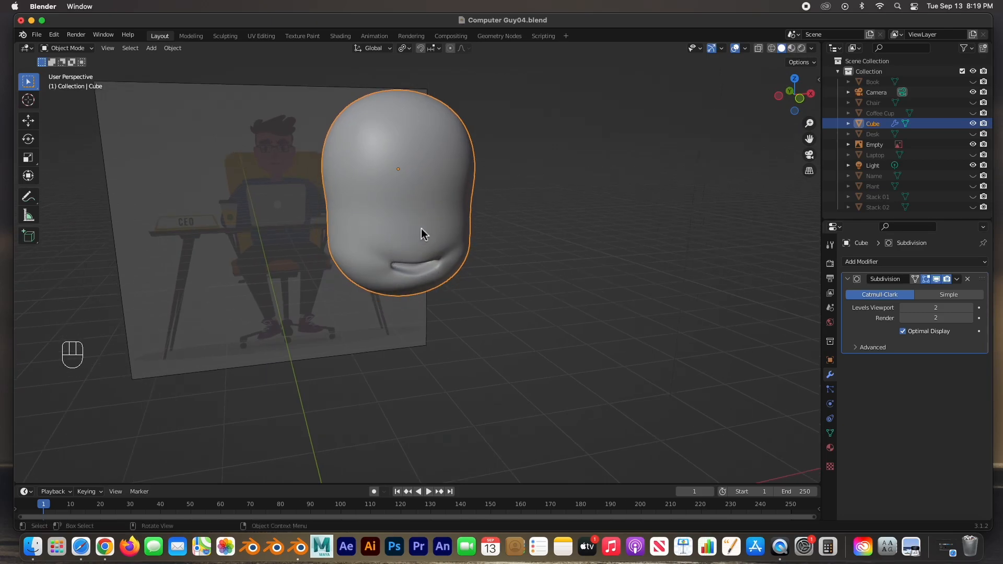
scroll(421, 233, "up", 2)
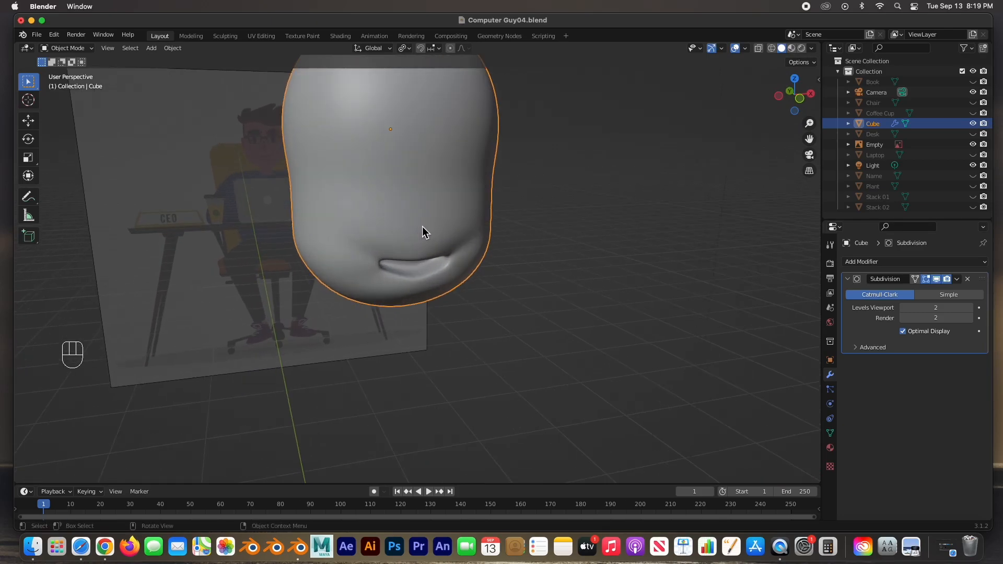
Turn X-ray back on and, in Edit Mode with face selection, select the two central front faces above the mouth for the nose
key("KP_1")
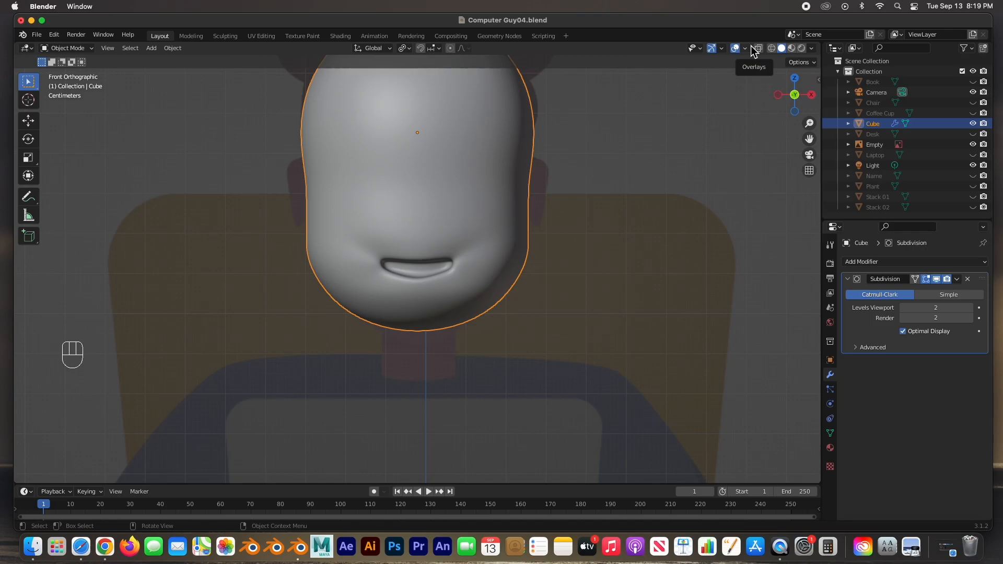
left_click(759, 48)
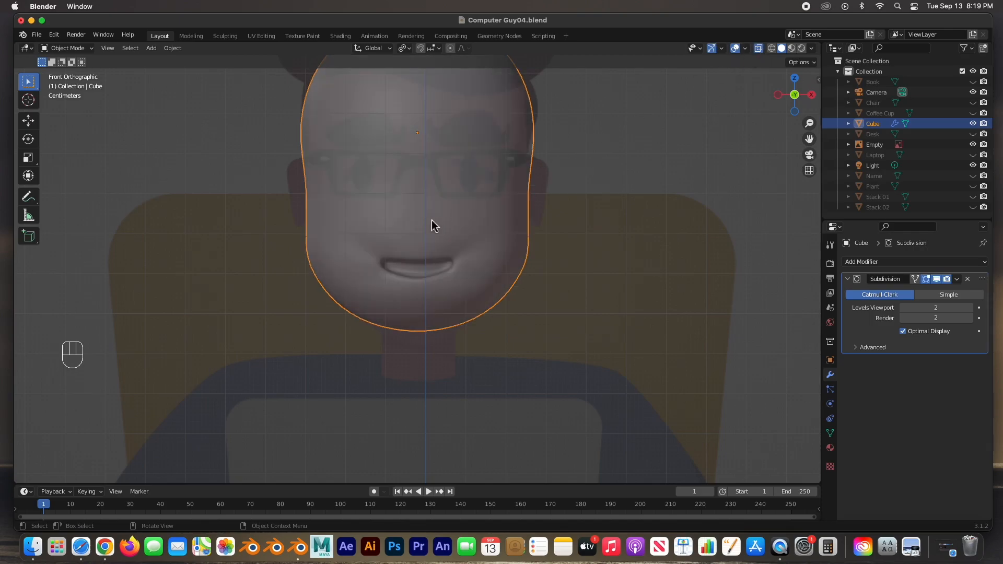
key("Tab")
key("3")
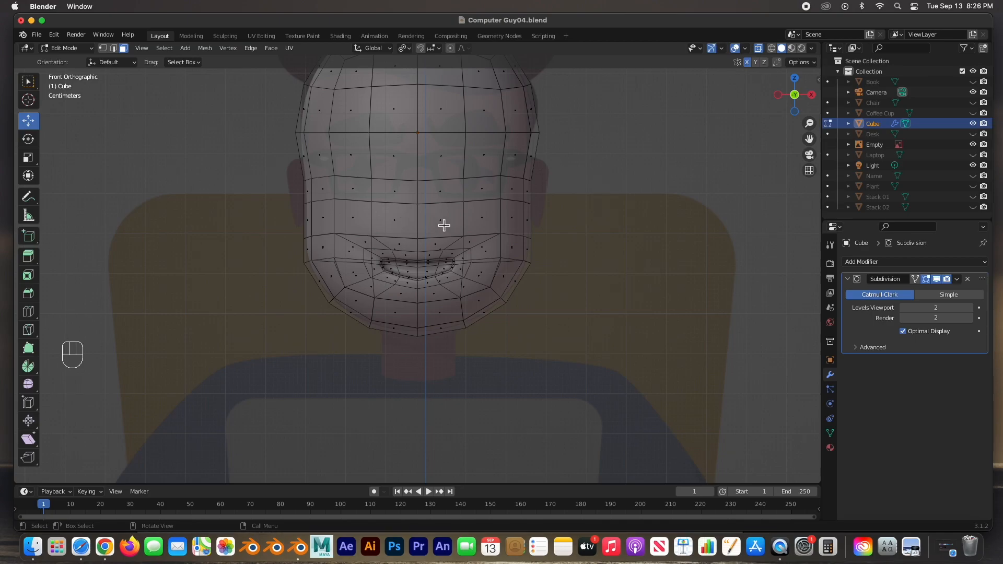
left_click(444, 225)
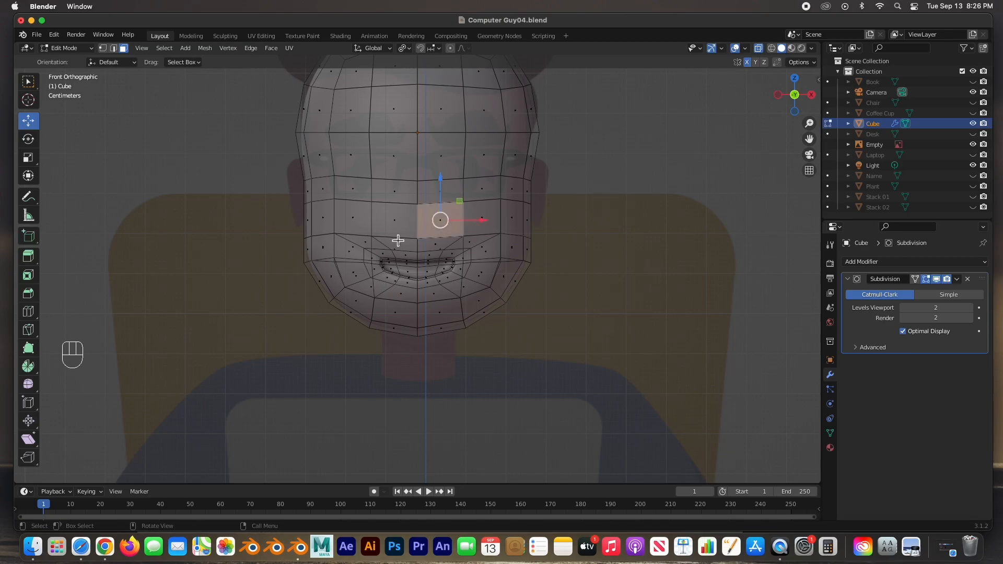
left_click(398, 230, "shift")
middle_click_drag(602, 257, 485, 242)
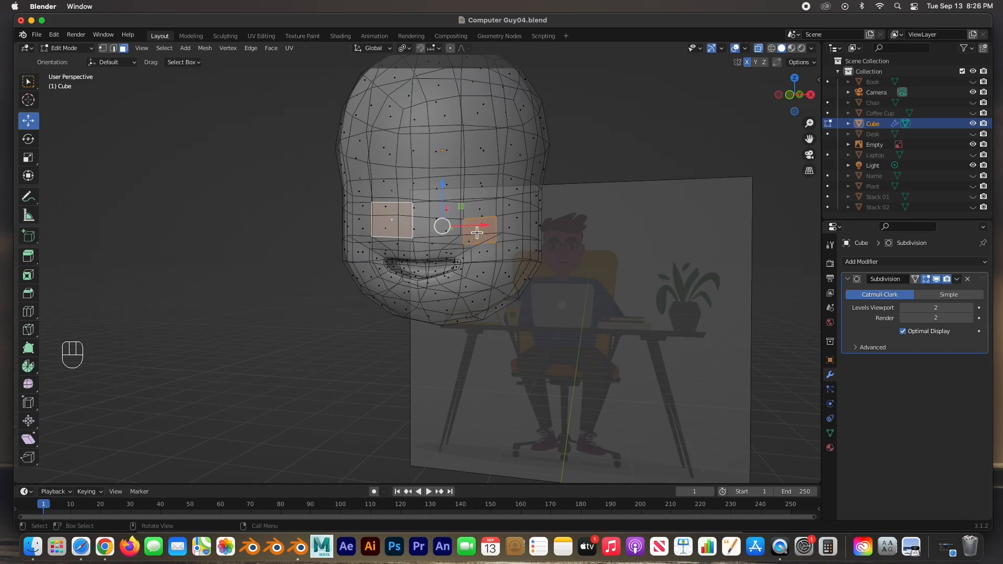
left_click(473, 239, "shift")
middle_click_drag(391, 238, 432, 265)
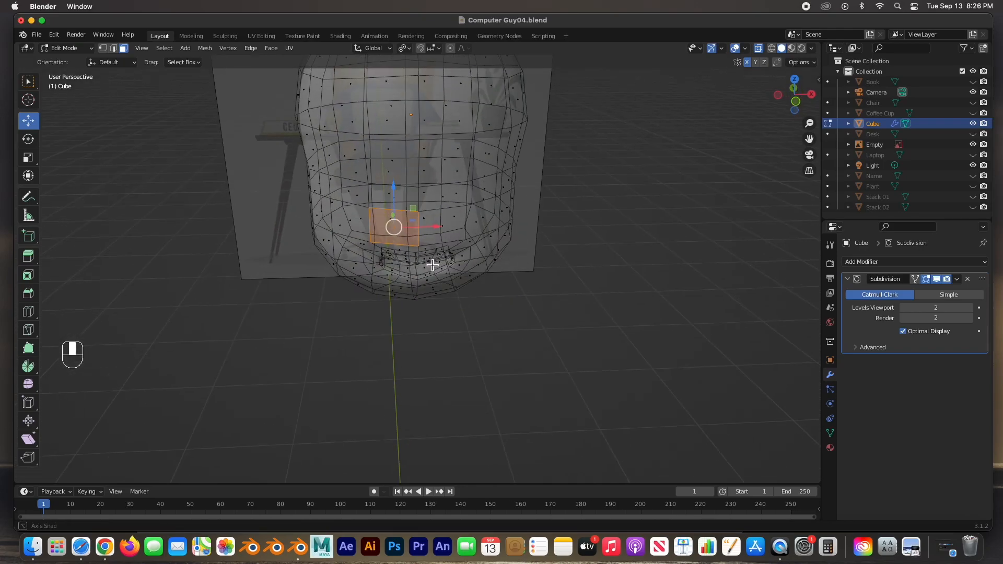
left_click(446, 227, "shift")
middle_click_drag(513, 249, 488, 192)
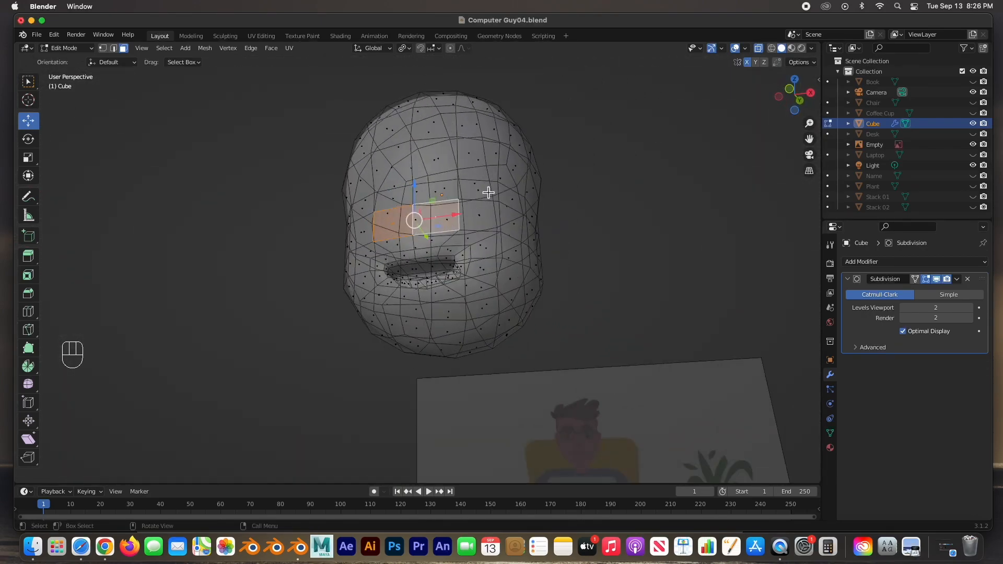
Inset the two nose faces in front view, scale the inset to about 0.6 along X and make it slightly taller along Z
key("KP_1")
key("super+z")
key("i")
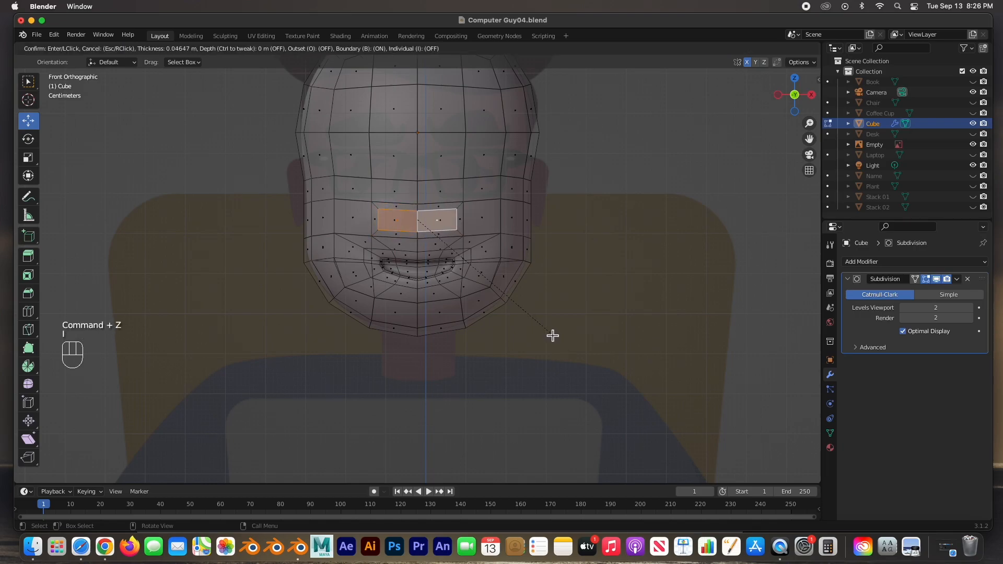
left_click(540, 312)
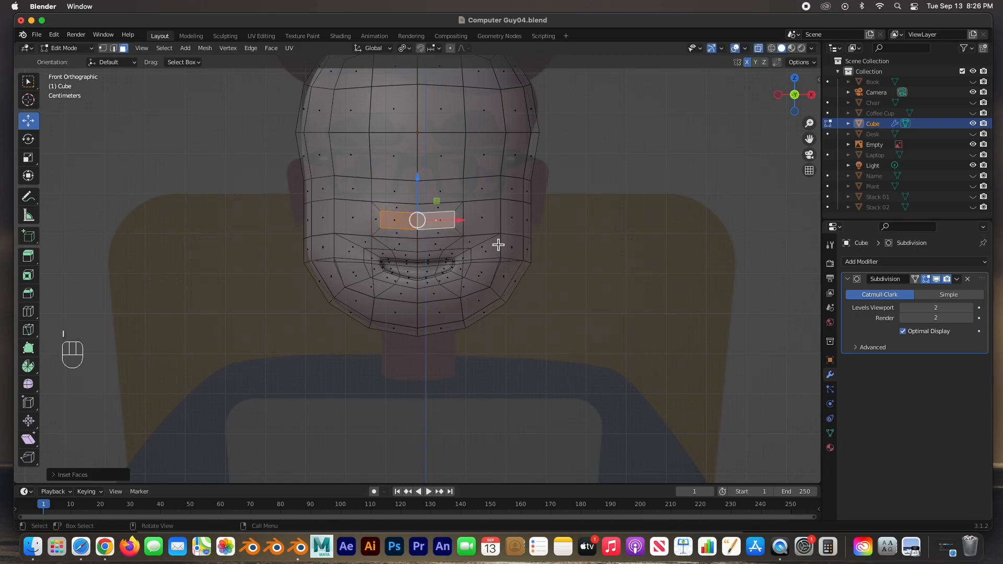
left_click(28, 157)
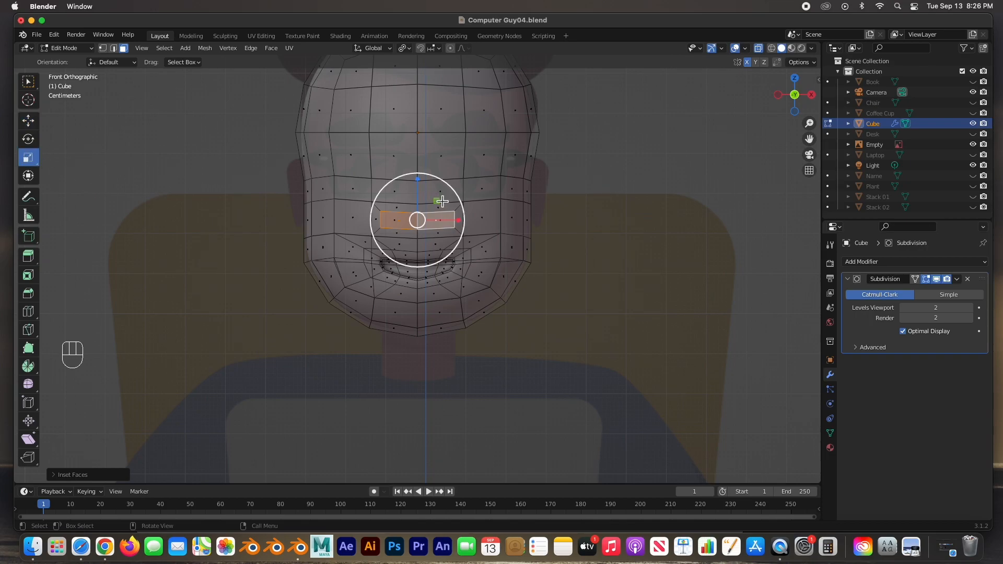
left_click_drag(460, 223, 454, 219)
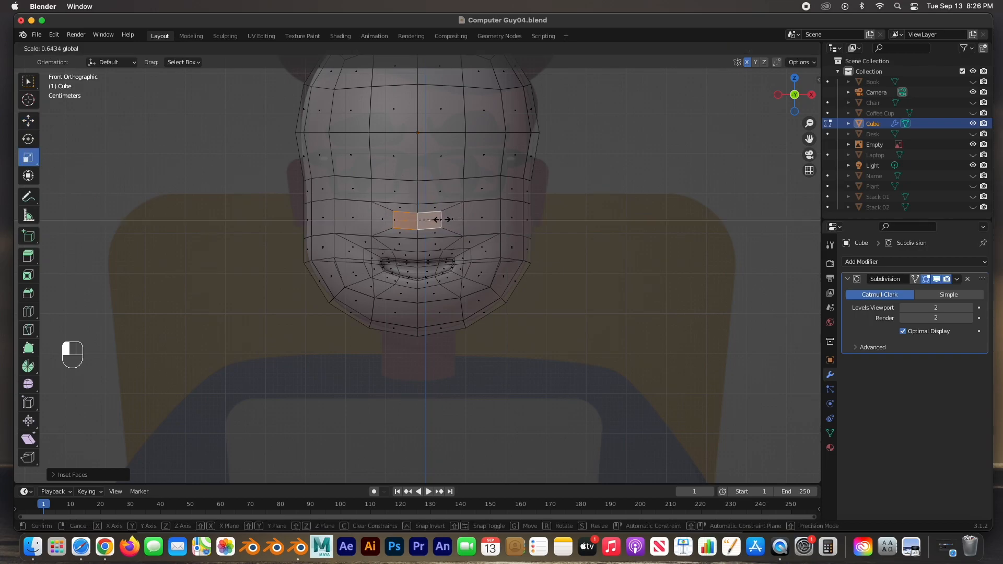
left_click_drag(440, 220, 418, 175)
Shift the inset nose faces slightly along Y, then extrude them about 0.04 m outward from the face
middle_click_drag(488, 253, 448, 269)
left_click(29, 121)
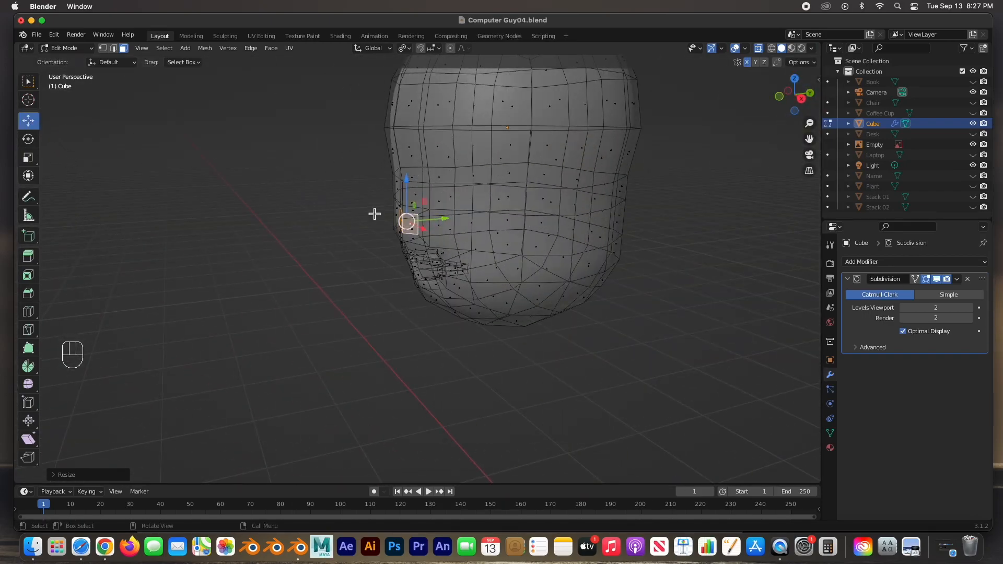
middle_click_drag(504, 232, 446, 224)
left_click_drag(444, 223, 444, 226)
middle_click_drag(443, 226, 509, 299)
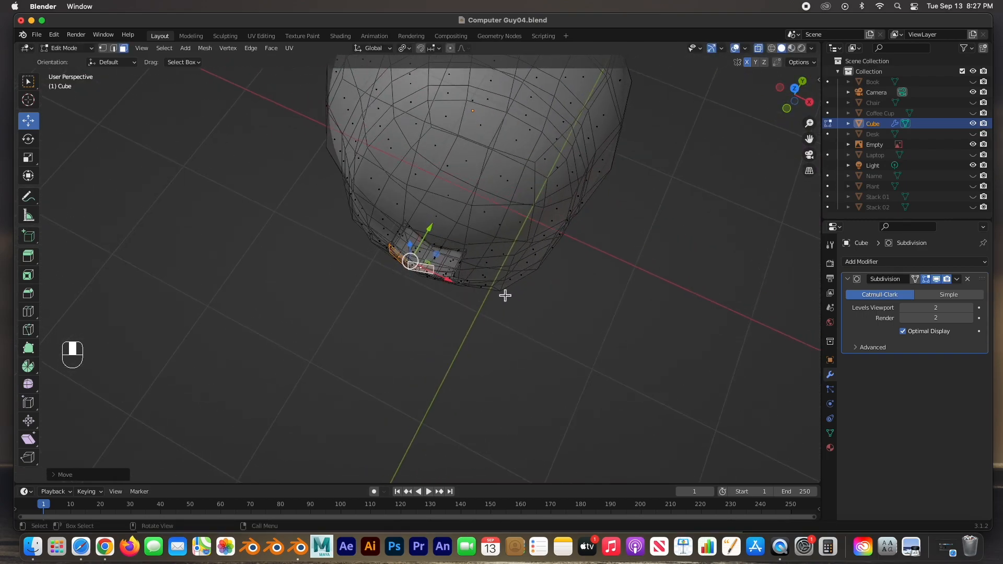
key("e")
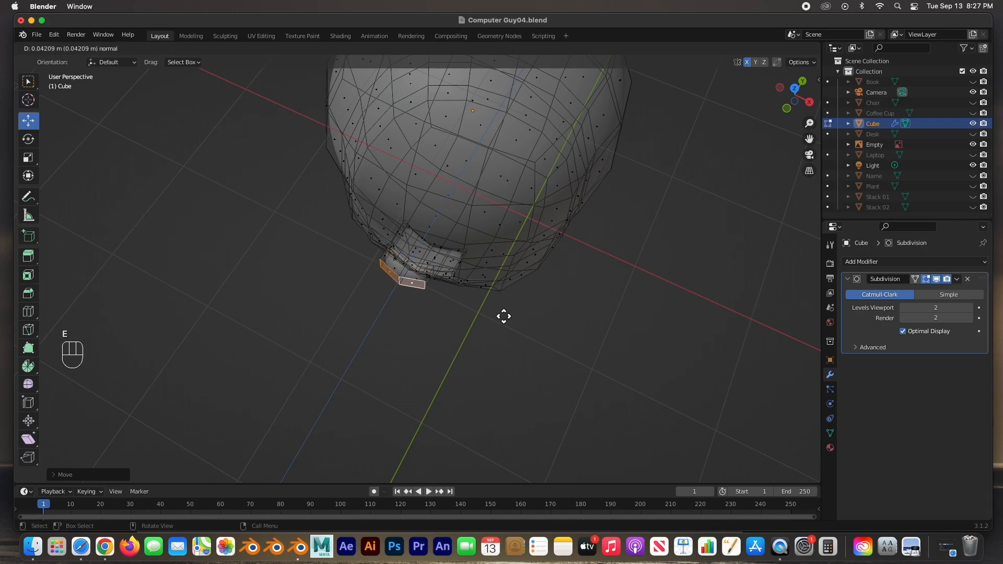
left_click(499, 312)
middle_click_drag(507, 299, 552, 236)
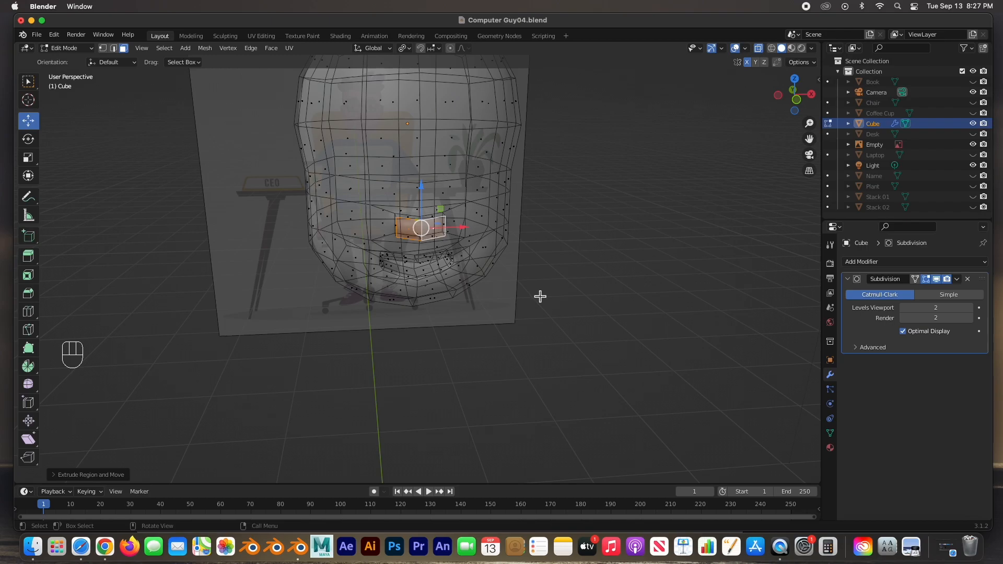
Scale down the extruded nose tip faces in front view to taper the nose, then clear the selection
key("KP_1")
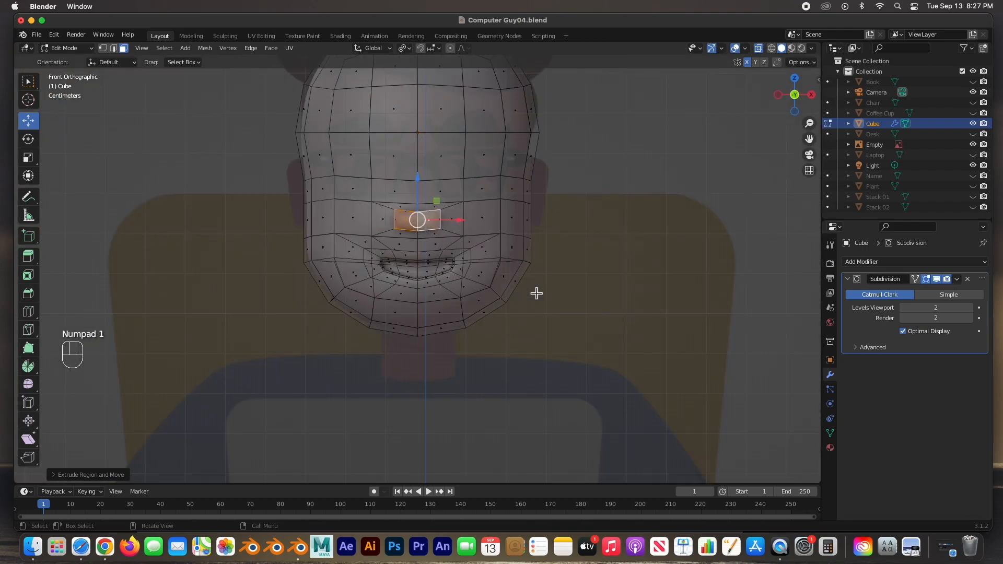
key("s")
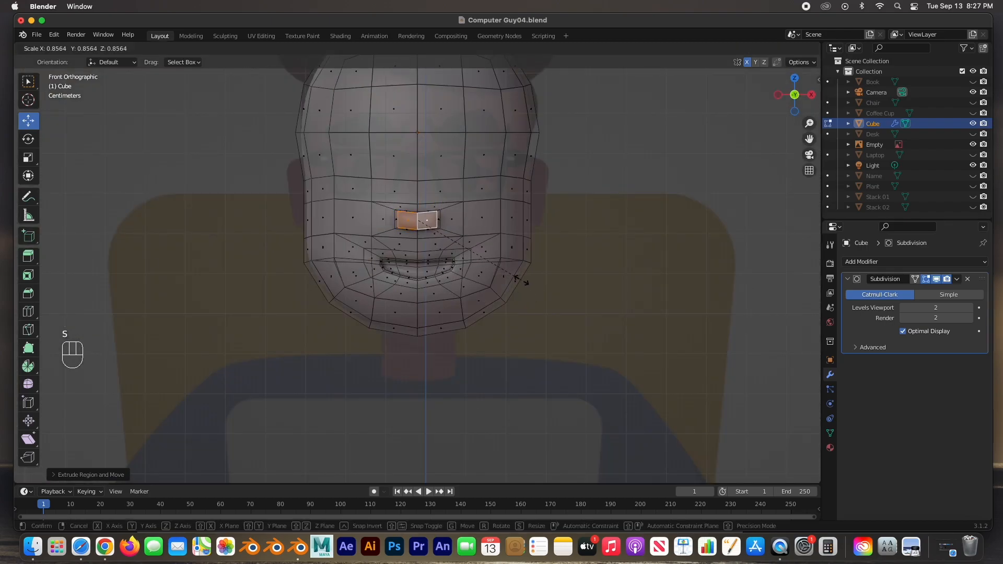
left_click(477, 265)
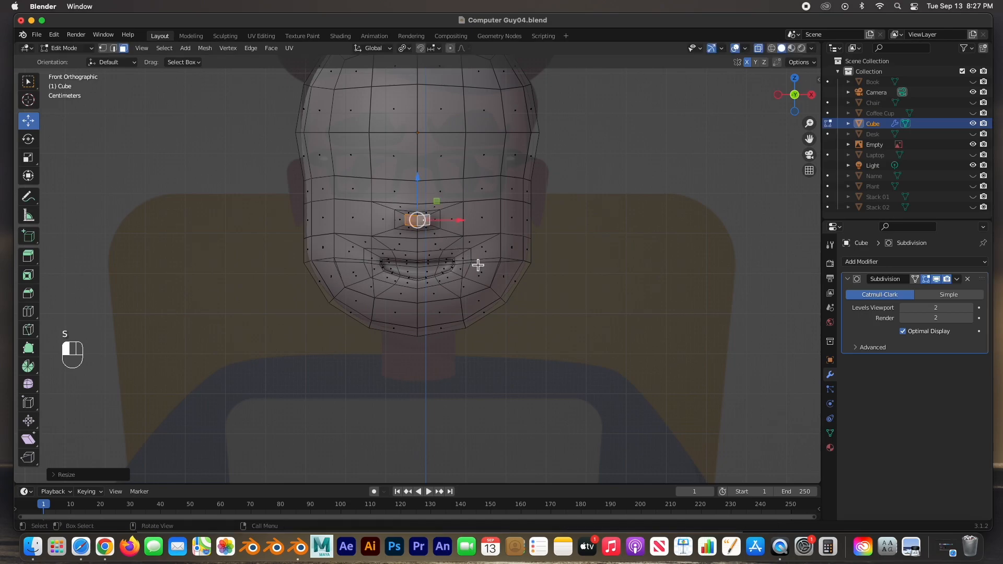
left_click(566, 256)
Move the centre vertices above the nose up and the centre vertices beneath it down in front view to round its outline
middle_click_drag(466, 231, 403, 222)
scroll(432, 236, "up", 3)
key("KP_1")
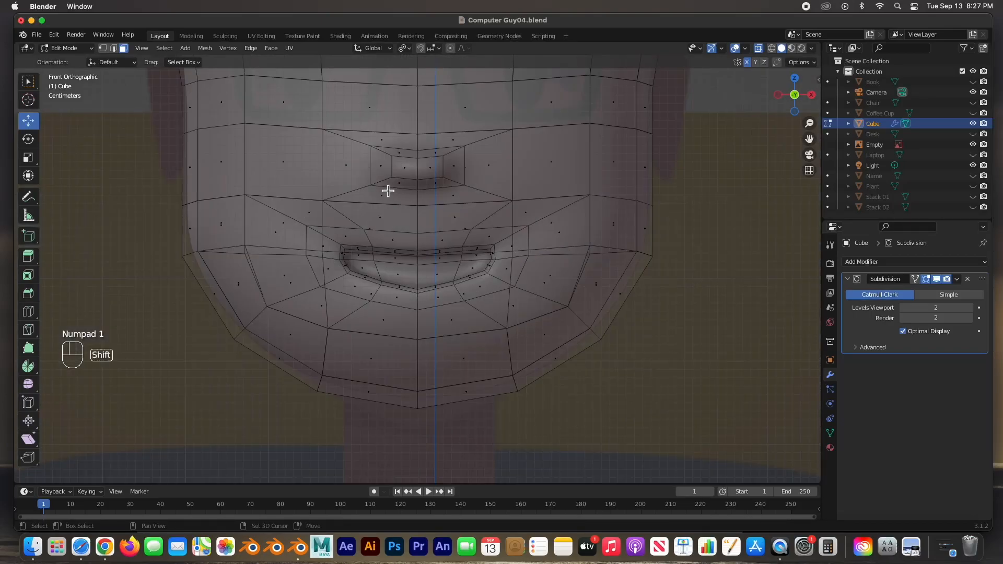
middle_click_drag(401, 192, 387, 268, "shift")
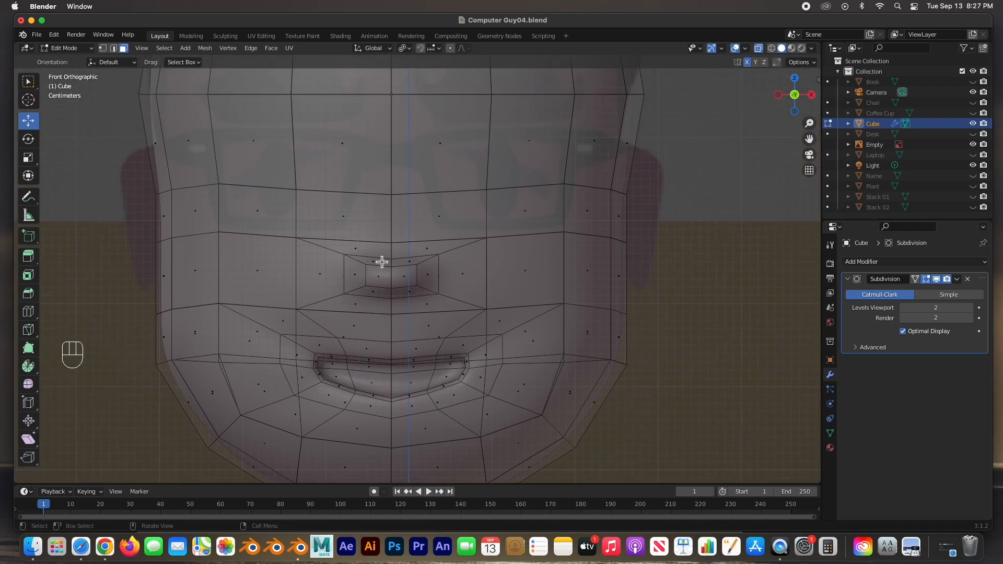
left_click_drag(389, 238, 399, 283)
left_click_drag(393, 221, 394, 206)
left_click_drag(389, 292, 398, 329)
left_click_drag(394, 260, 394, 271)
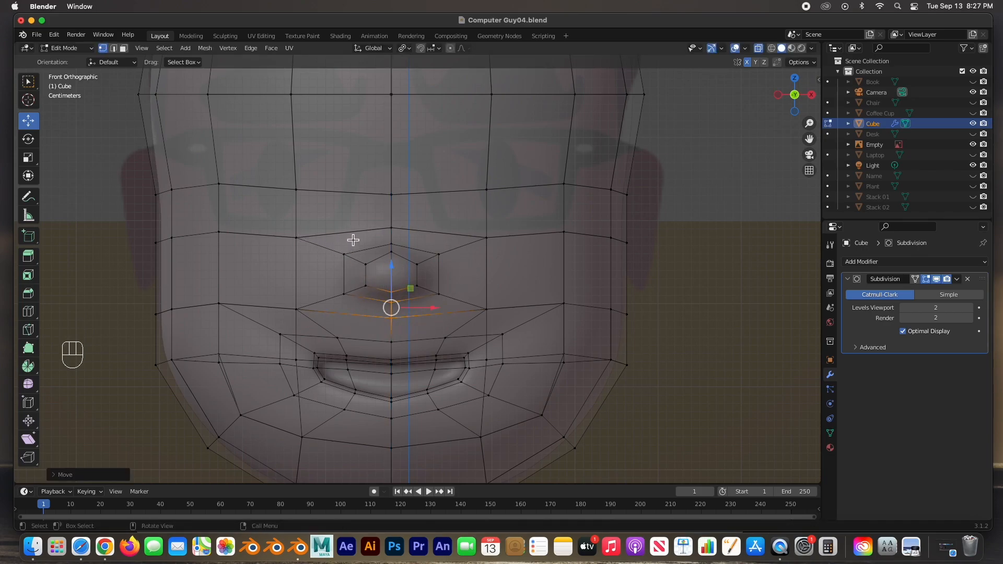
mouse_move(384, 215)
left_mouse_down()
mouse_move(401, 265)
mouse_move(394, 207)
left_mouse_up()
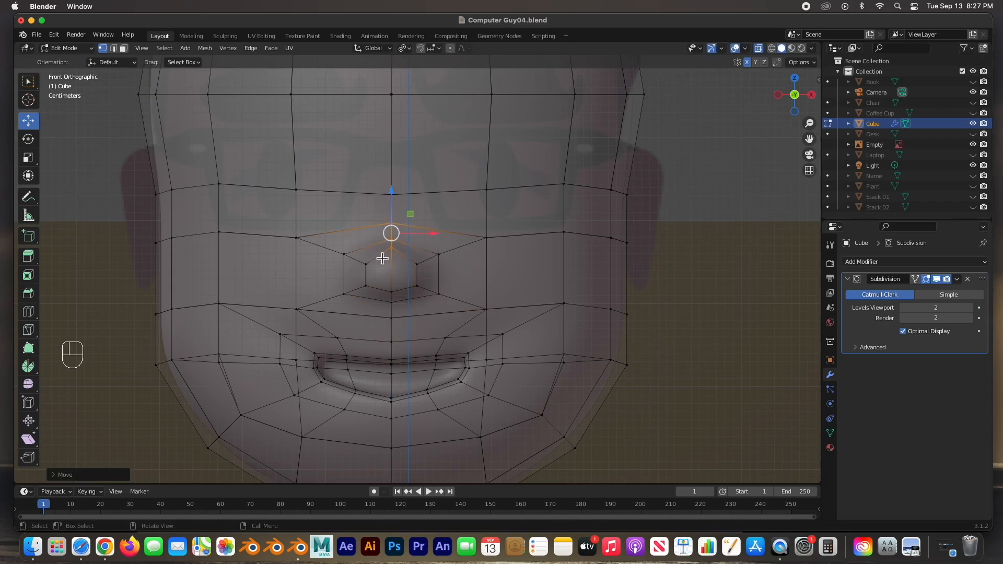
Move the top centre vertex of the nose tip down slightly in front view, then clear the selection
left_click(392, 247)
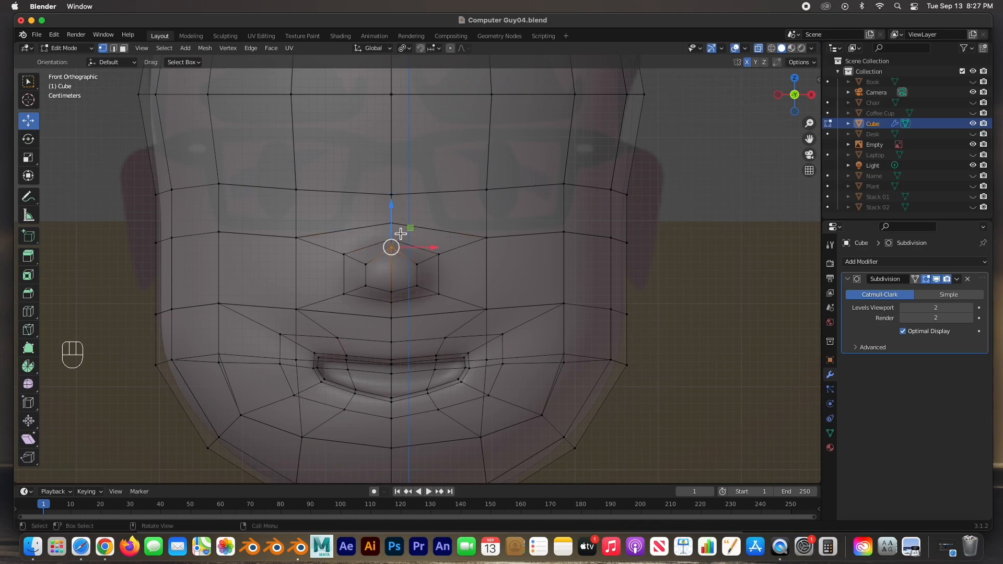
left_click_drag(393, 213, 394, 217)
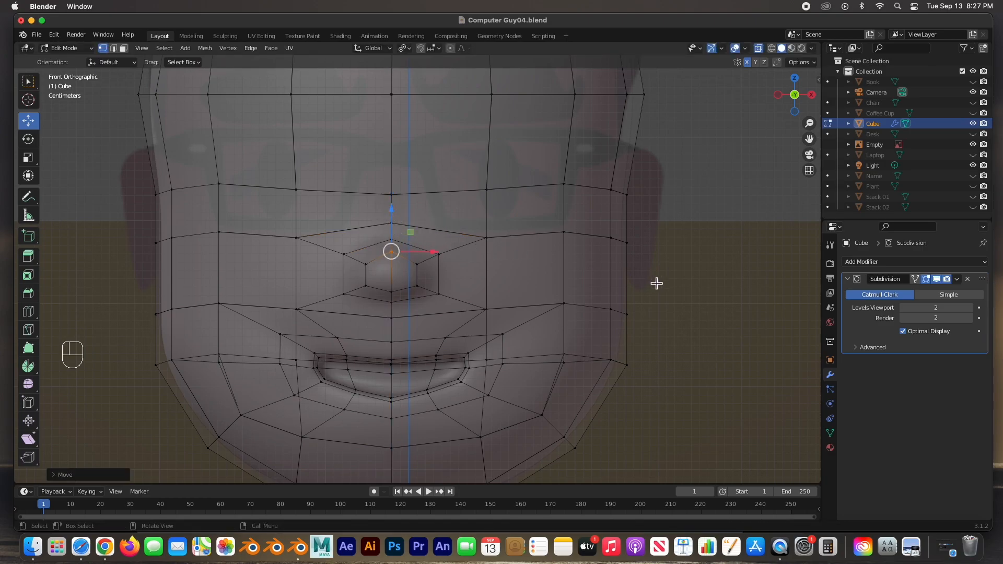
left_click(695, 300)
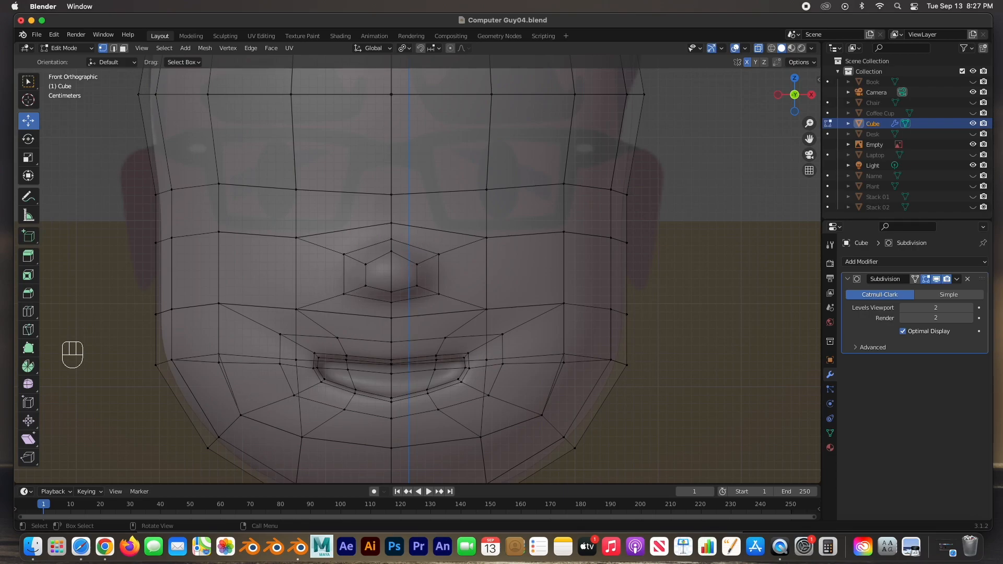
scroll(254, 175, "down", 5)
key("super+z")
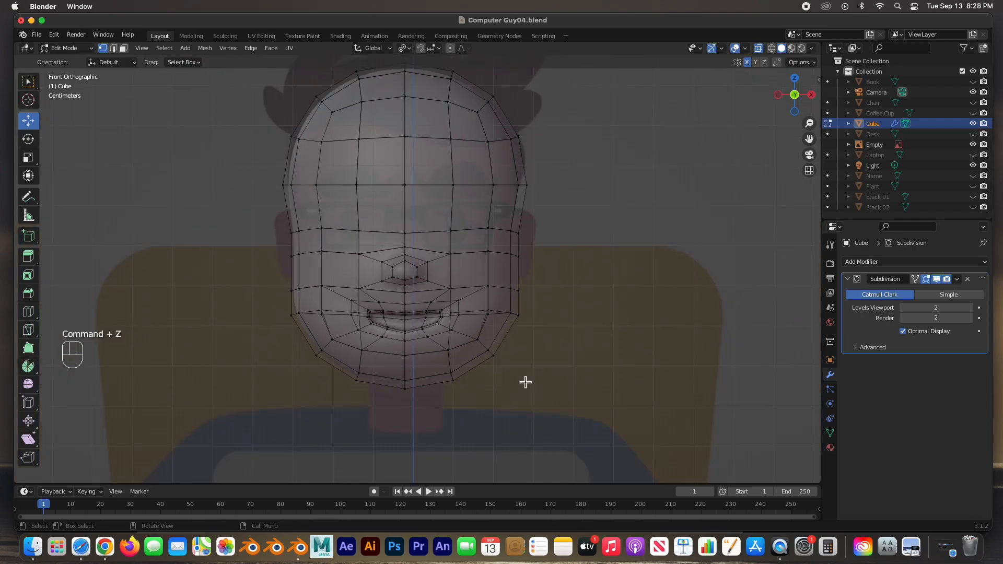
Leave mesh editing, add a UV sphere and move it over the head in front view
key("Tab")
key("shift+a")
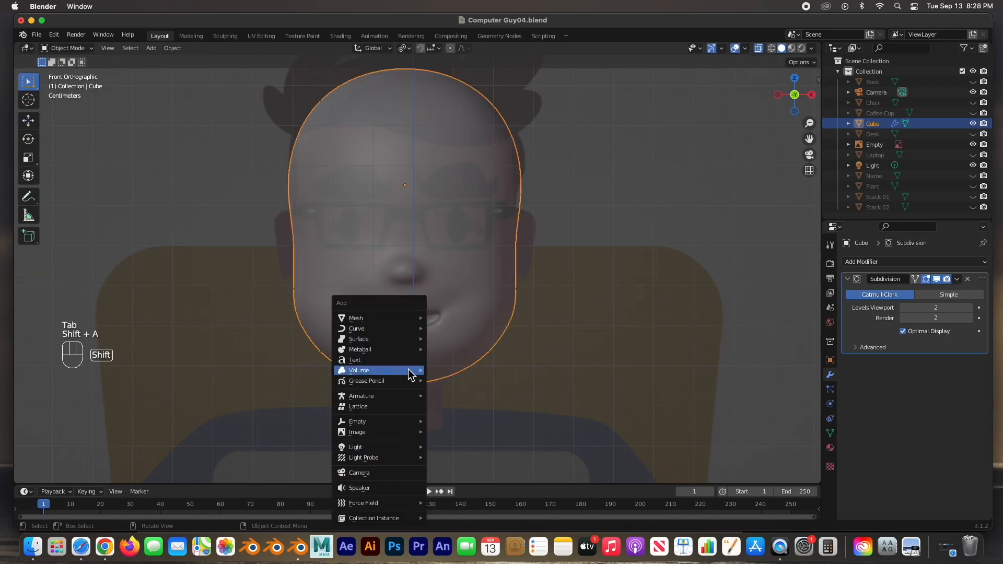
mouse_move(414, 320)
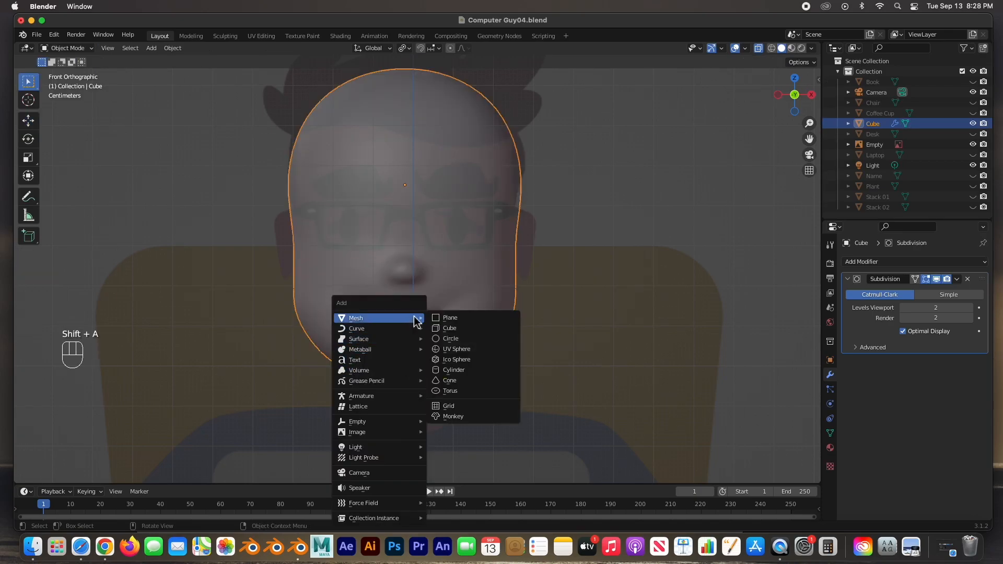
left_click(477, 349)
scroll(452, 344, "down", 6)
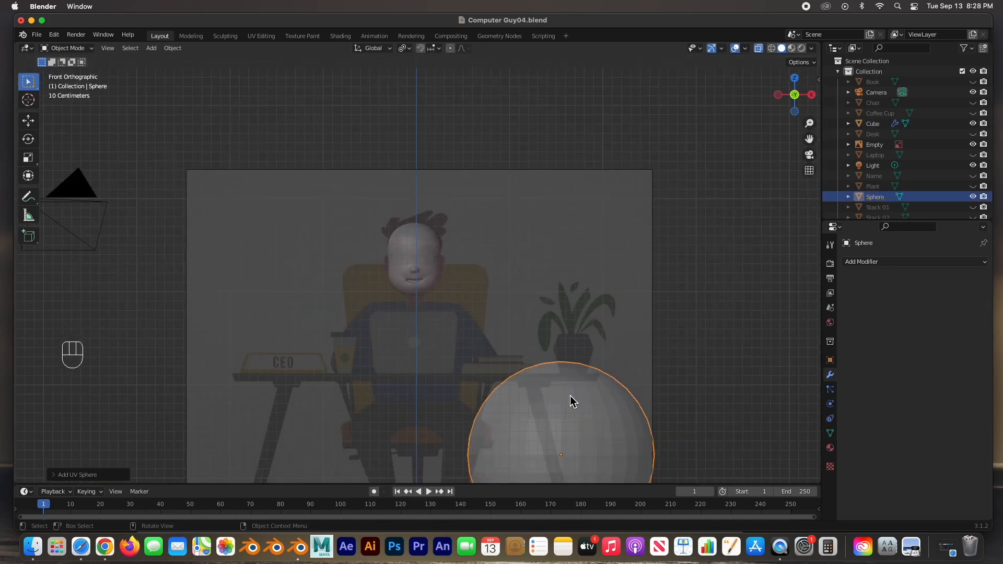
scroll(575, 403, "down", 2)
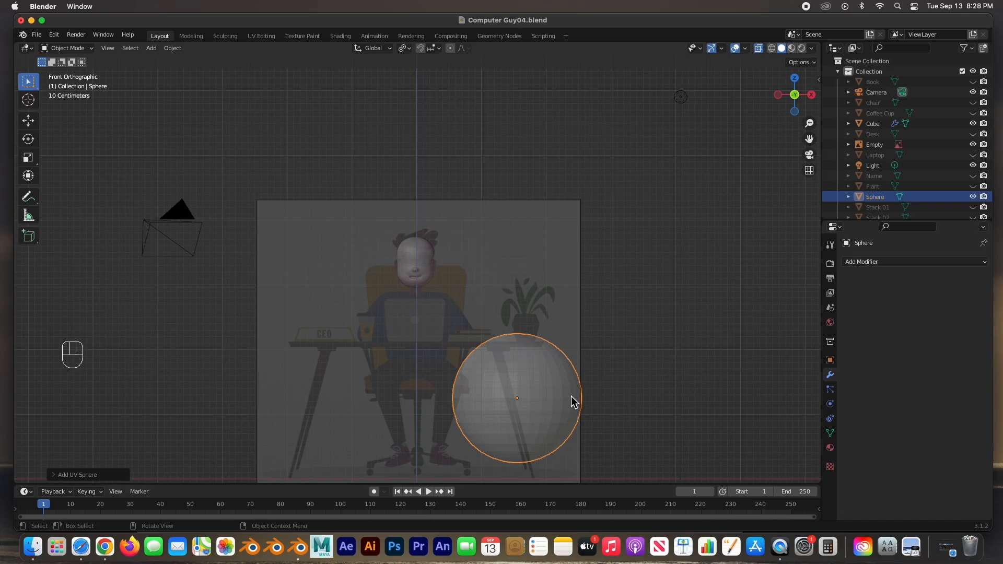
key("g")
left_click(483, 264)
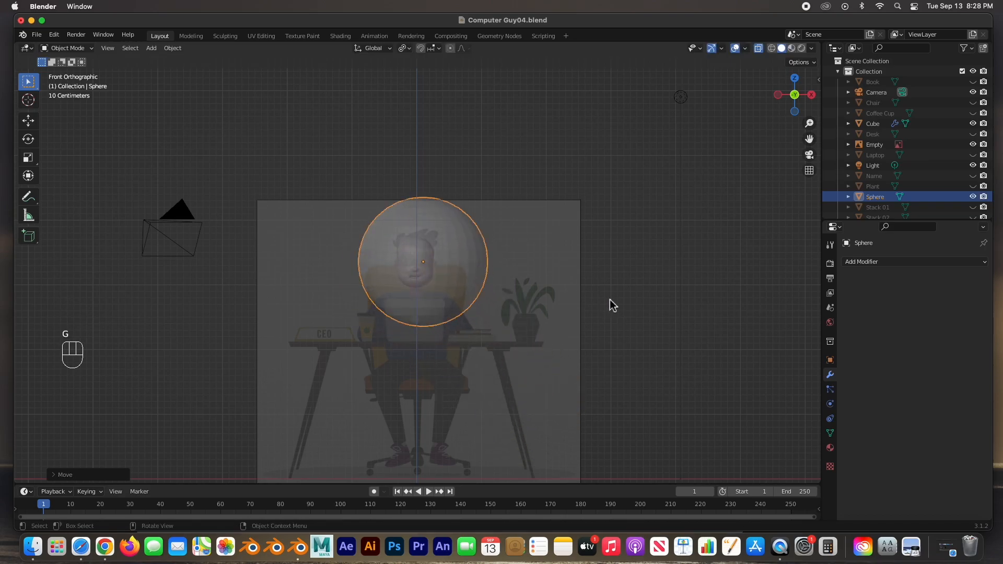
Rotate the sphere 90° about the X axis in right side view
key("KP_3")
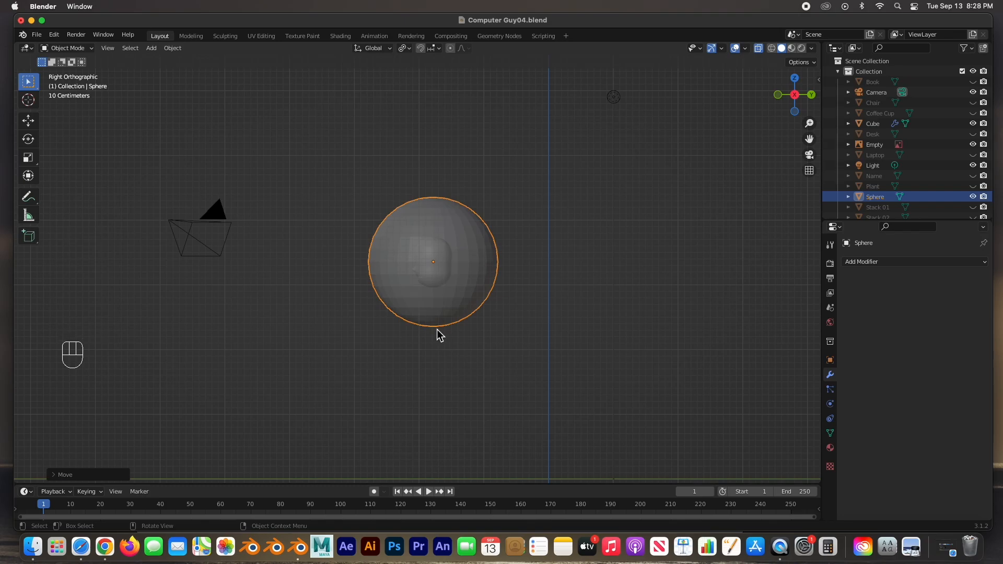
key("r")
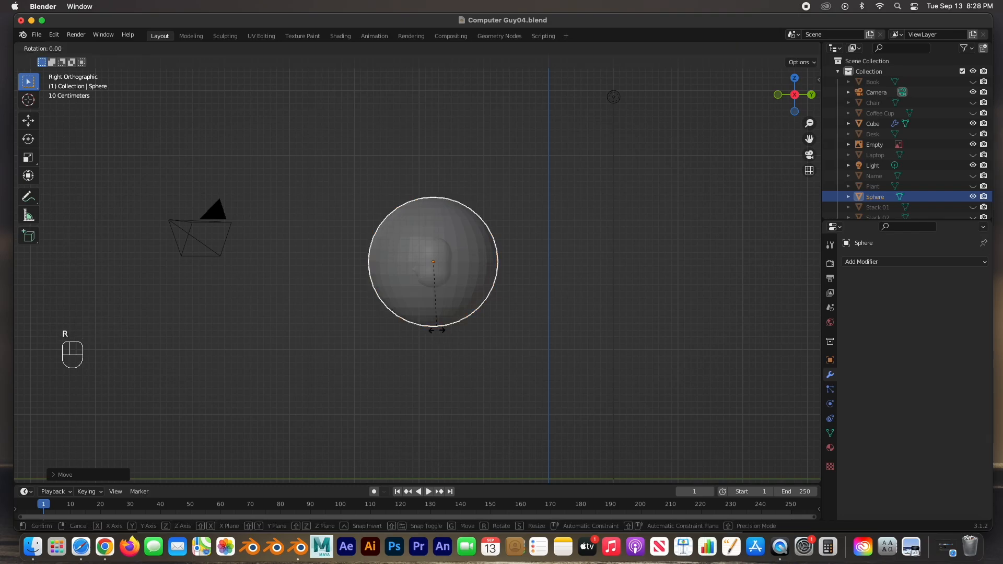
type("x90")
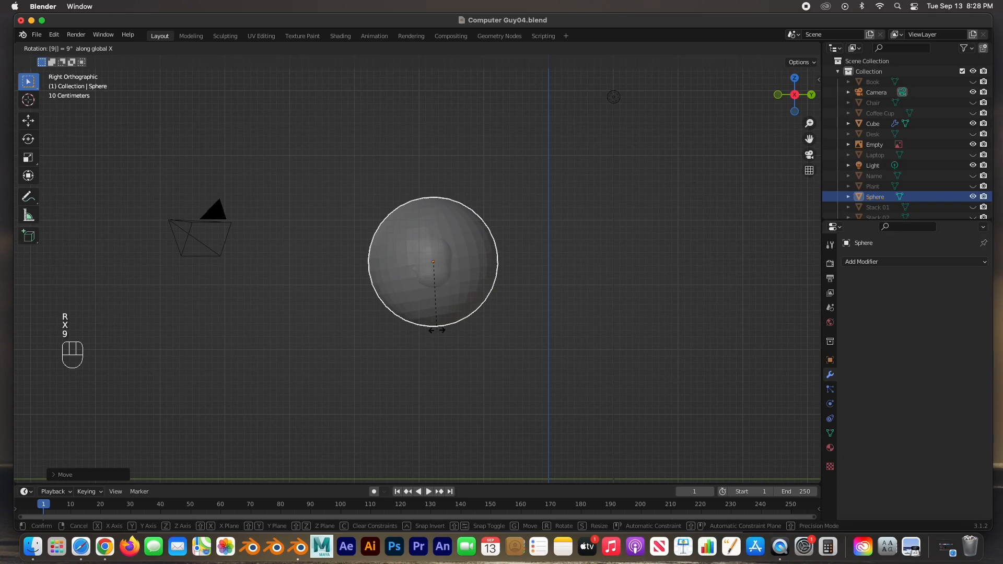
key("Return")
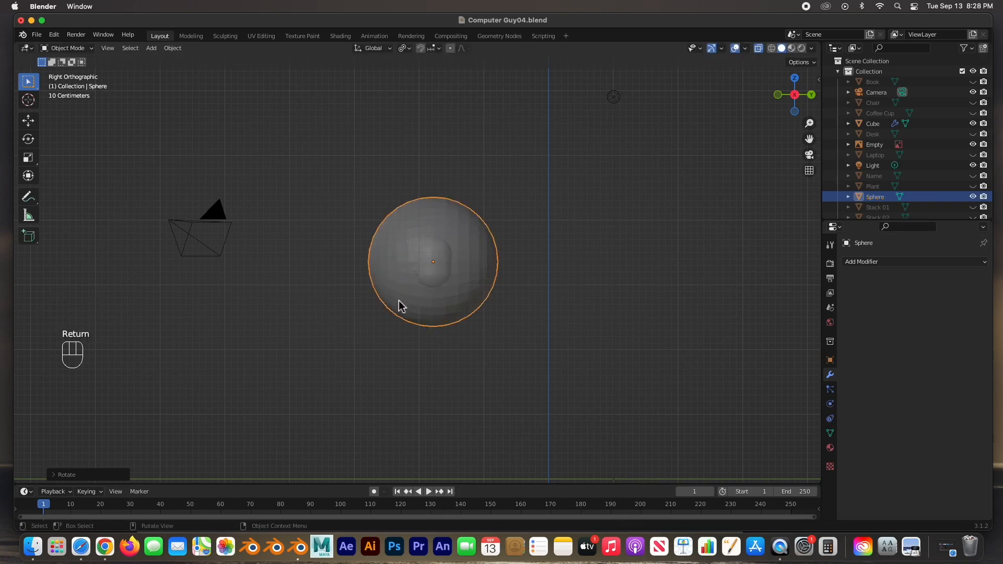
Scale the sphere down to roughly eye size and place it over the character's left eye in the front reference image
key("s")
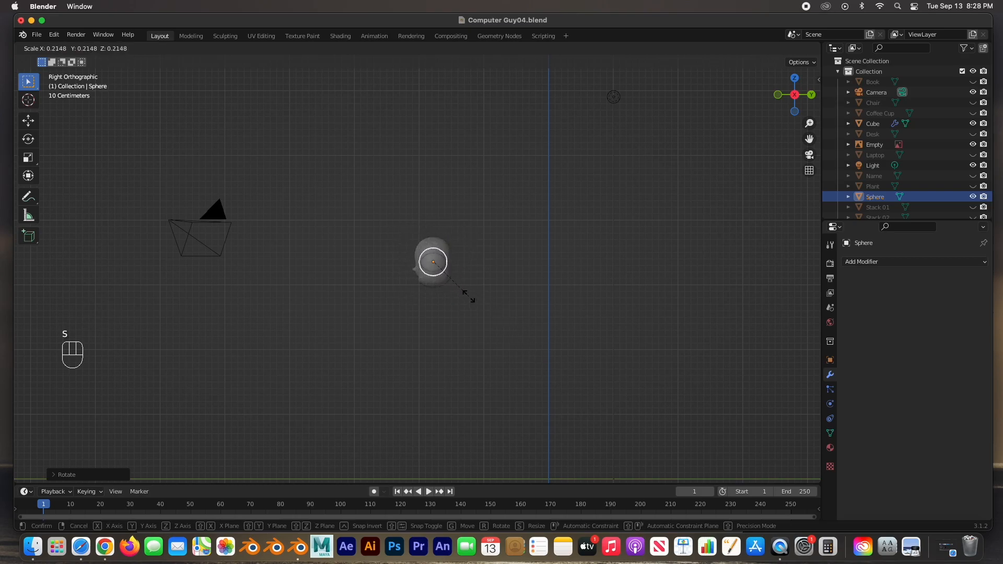
left_click(466, 290)
key("KP_1")
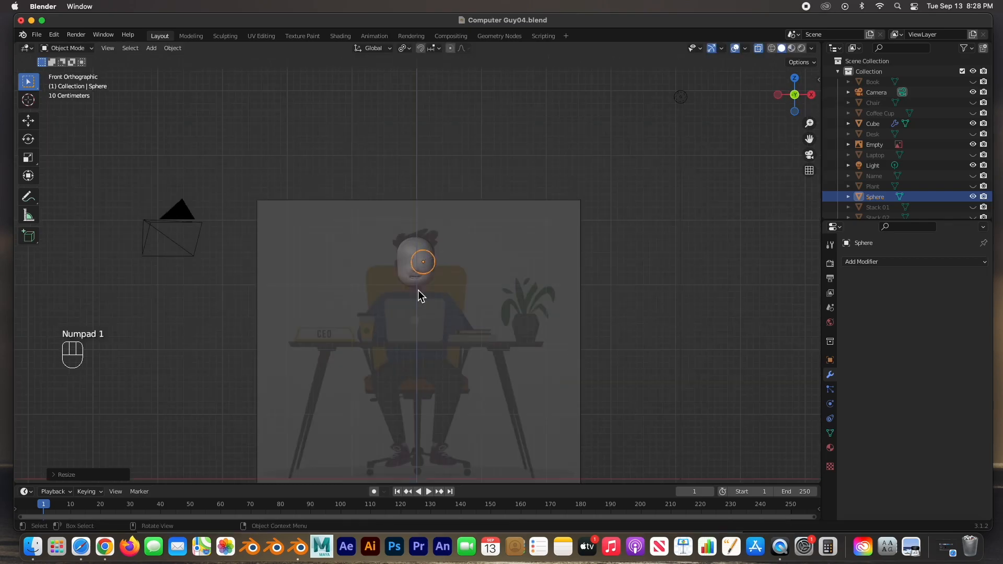
scroll(422, 296, "up", 6)
scroll(424, 295, "up", 5)
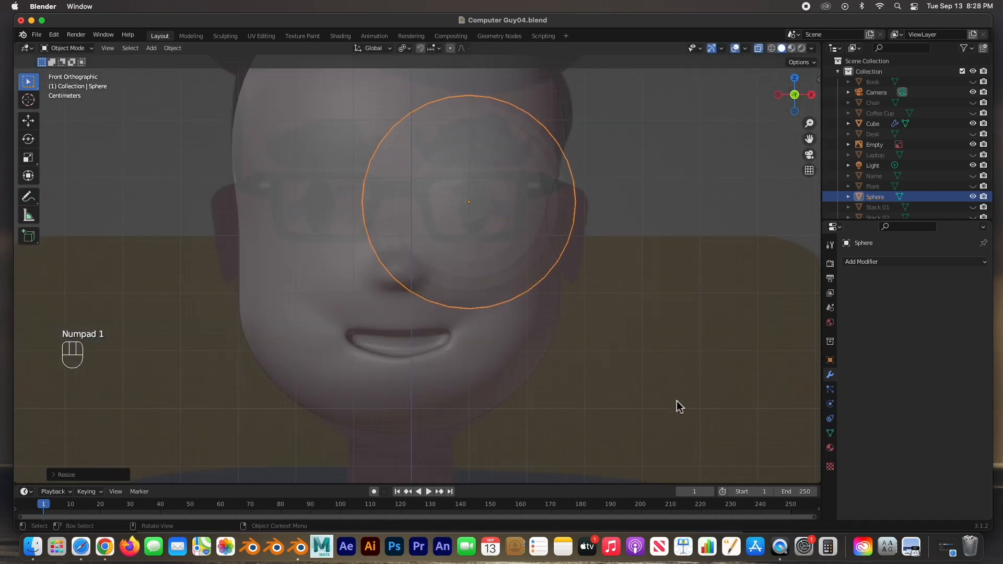
key("s")
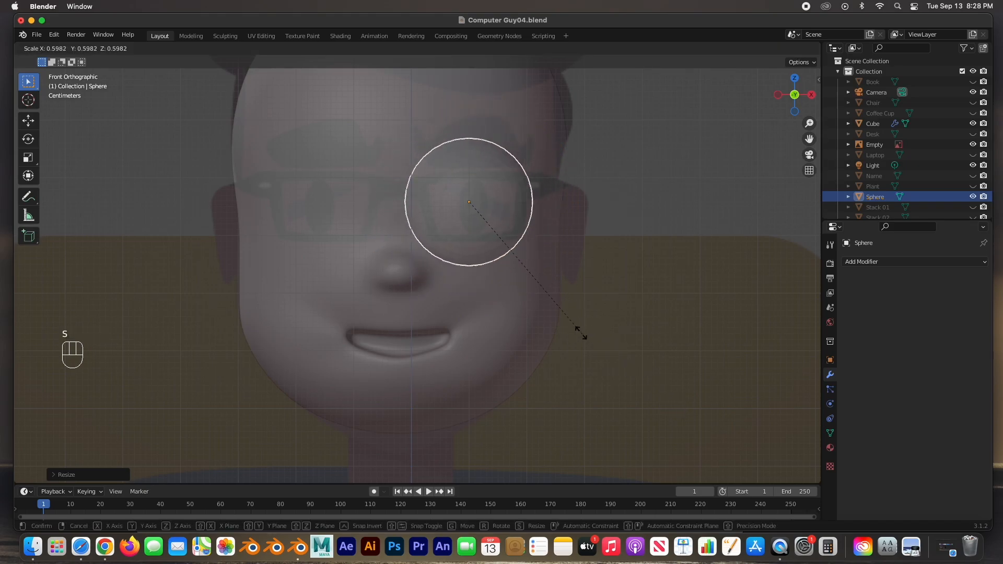
left_click(515, 296)
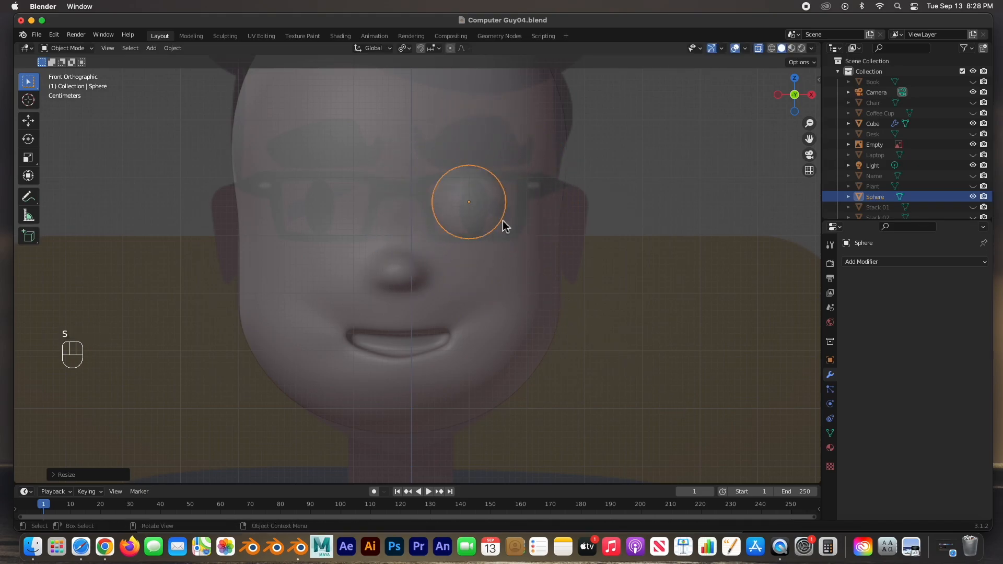
key("g")
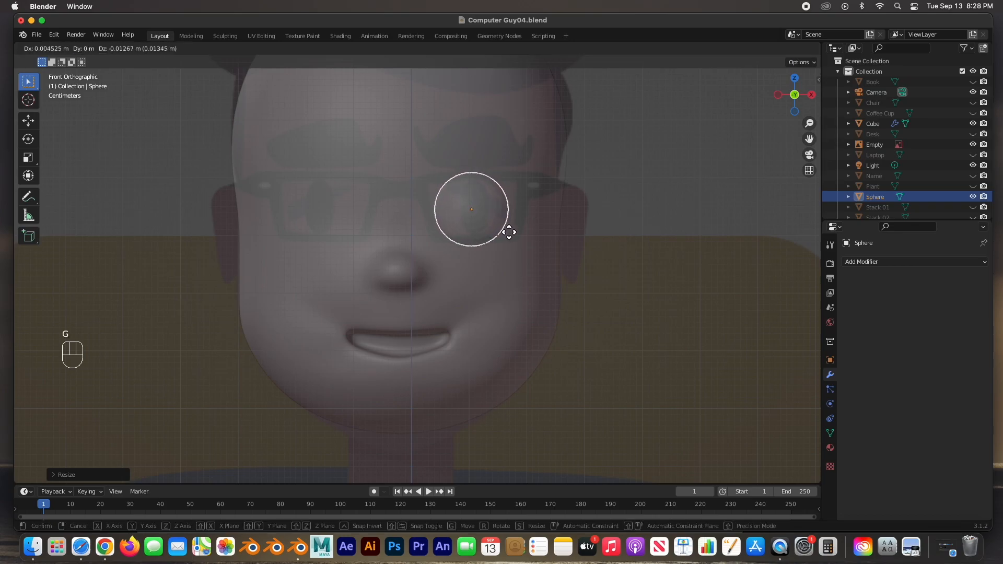
left_click(510, 231)
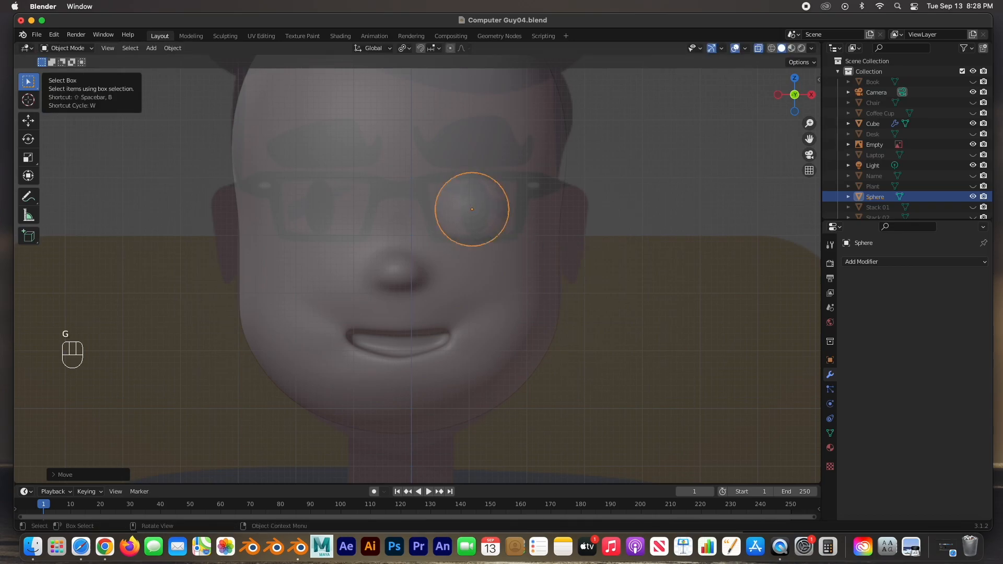
Narrow the eye sphere along X, shorten it along Z and flatten it along Y into a thin upright oval
left_click(28, 158)
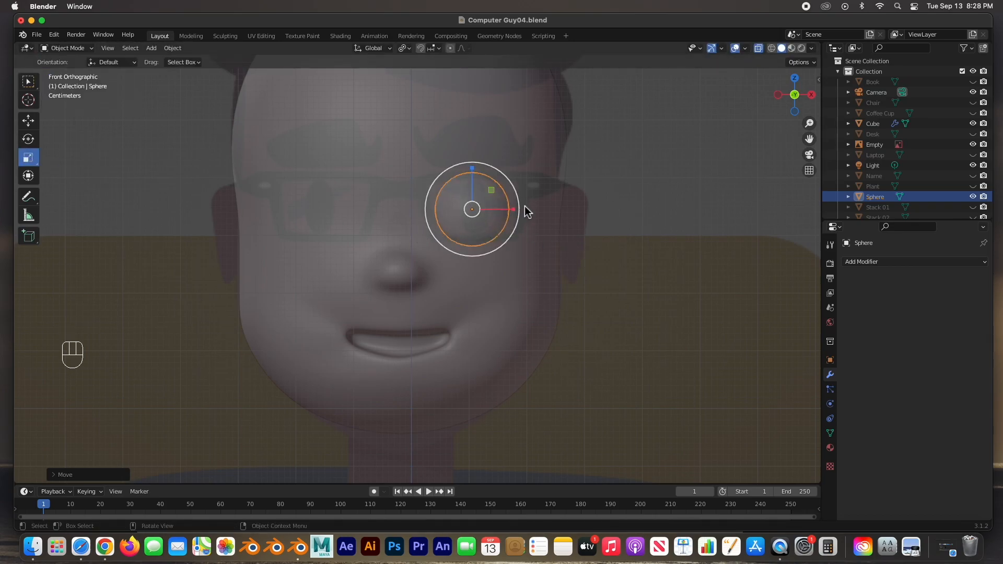
left_click_drag(513, 210, 494, 209)
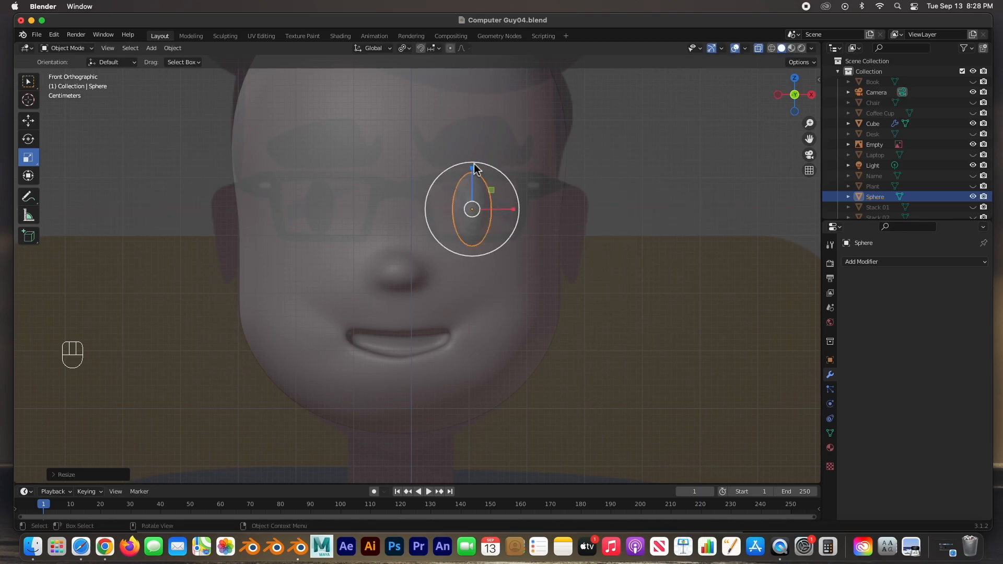
left_click_drag(475, 168, 471, 170)
left_click_drag(513, 210, 519, 210)
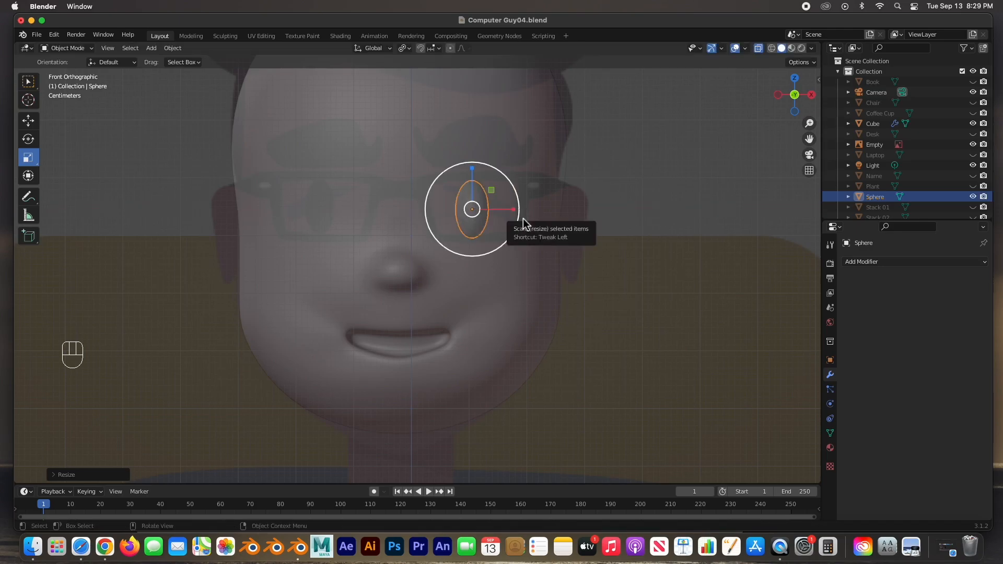
key("KP_3")
left_click_drag(600, 210, 569, 217)
Move the eye forward to the face surface in side view and rotate it about -19° in top view to follow the face curve
key("g")
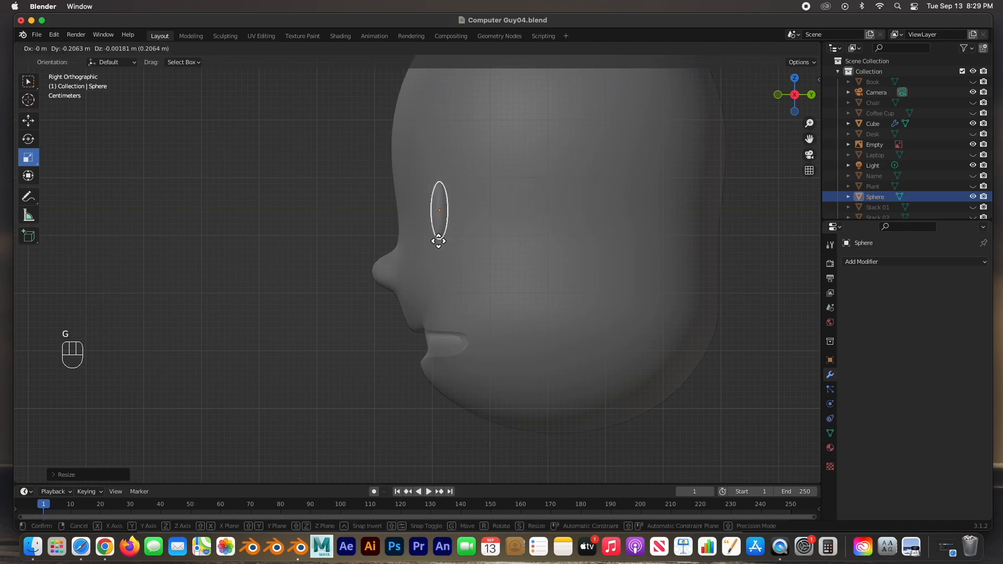
left_click(402, 241)
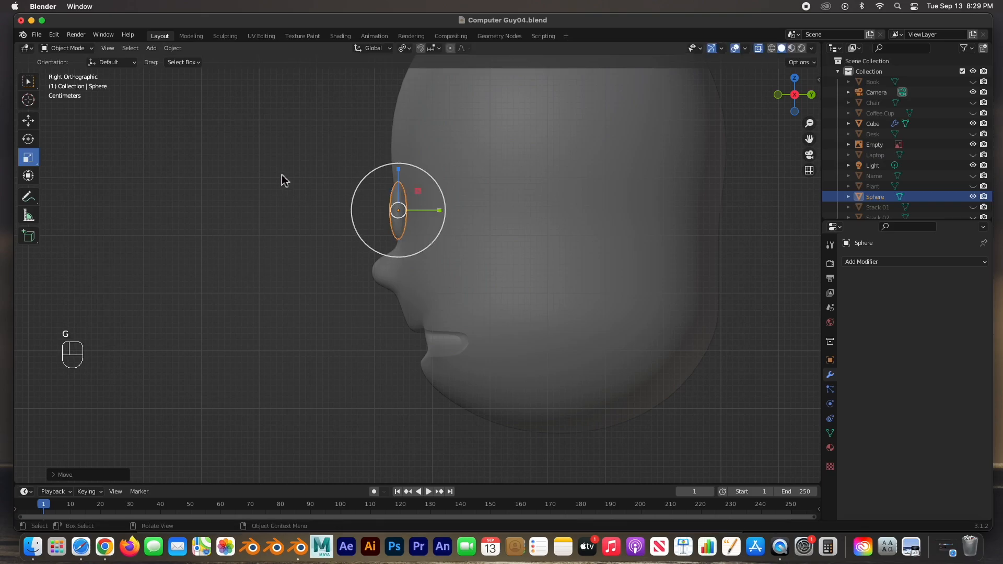
key("KP_7")
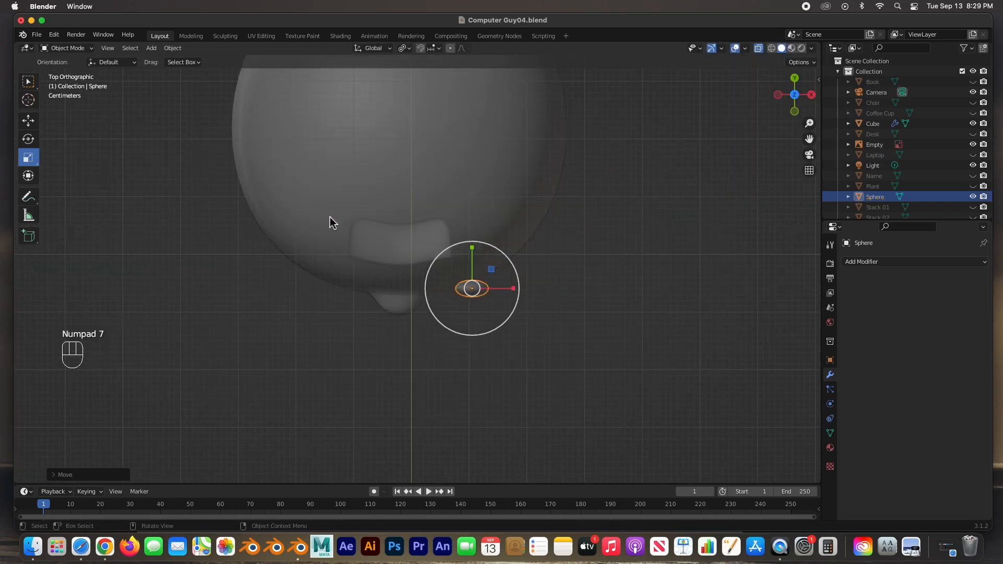
scroll(488, 312, "up", 5)
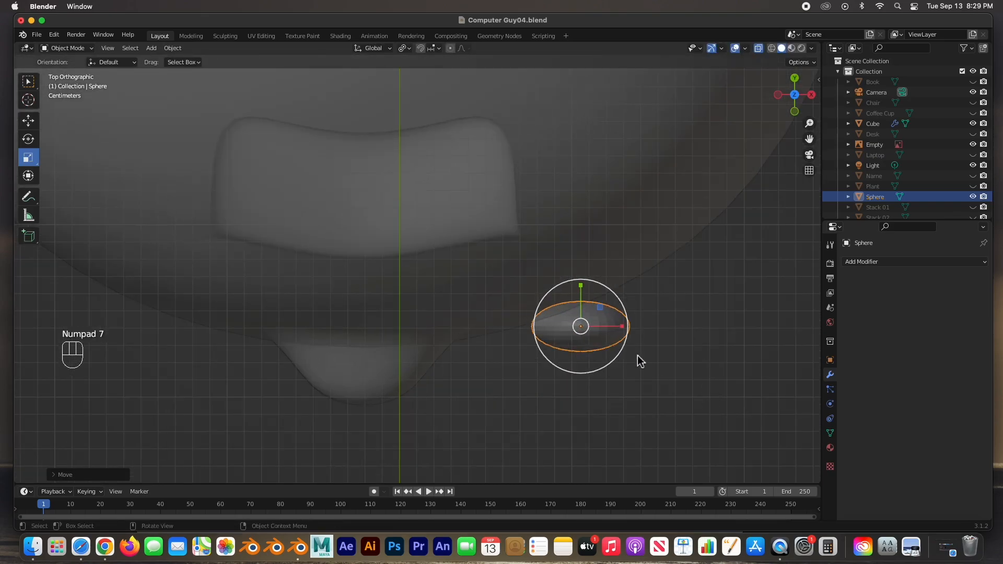
scroll(640, 361, "down", 2)
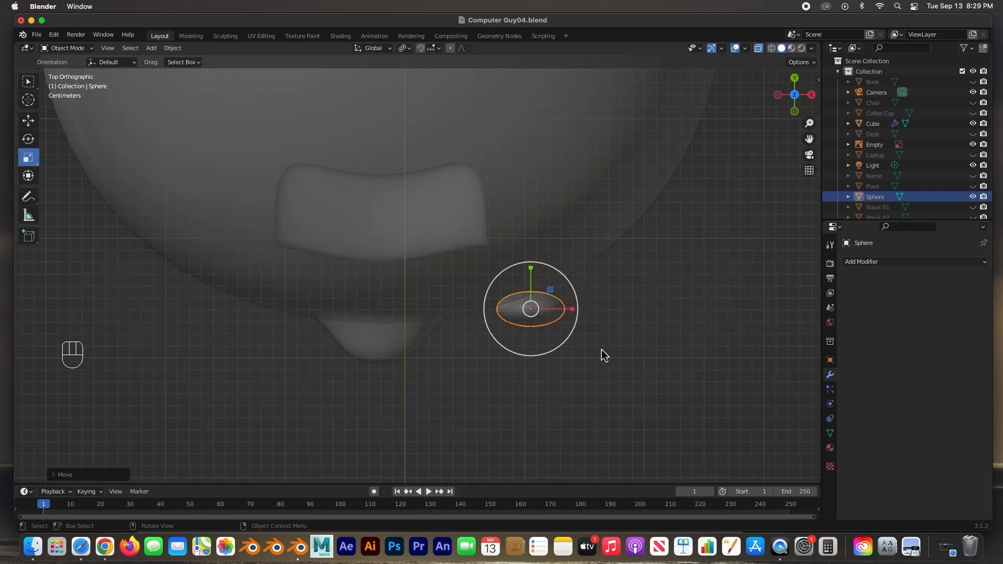
key("r")
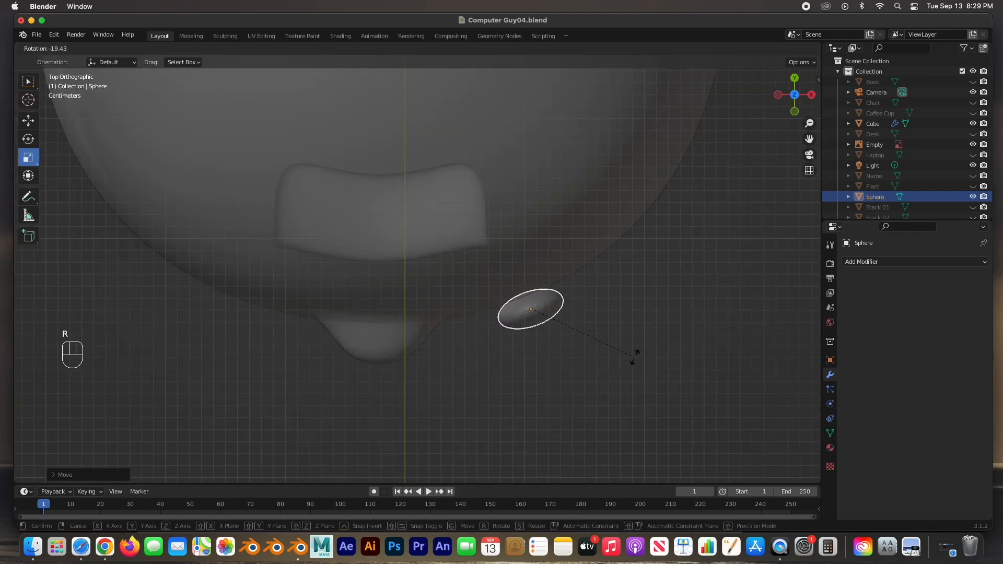
left_click(635, 361)
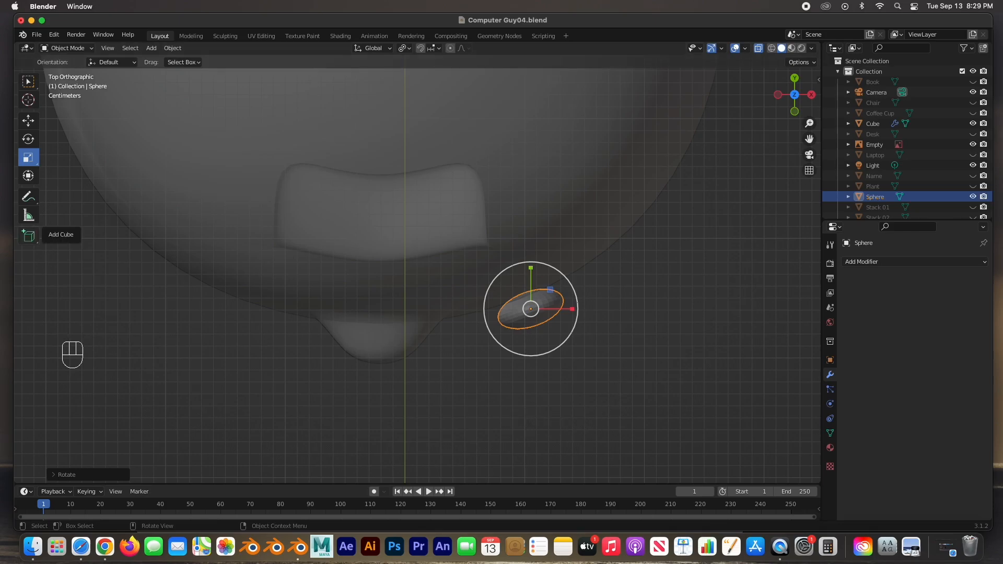
Push the eye back into the face along Y in top view, then nudge it along X and Z in front view
left_click(29, 121)
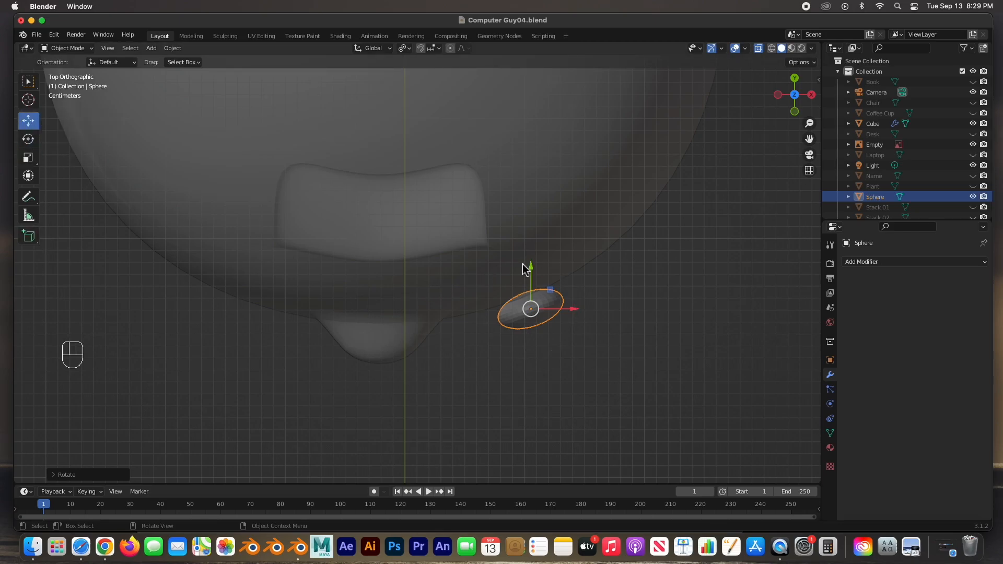
left_click_drag(531, 270, 531, 256)
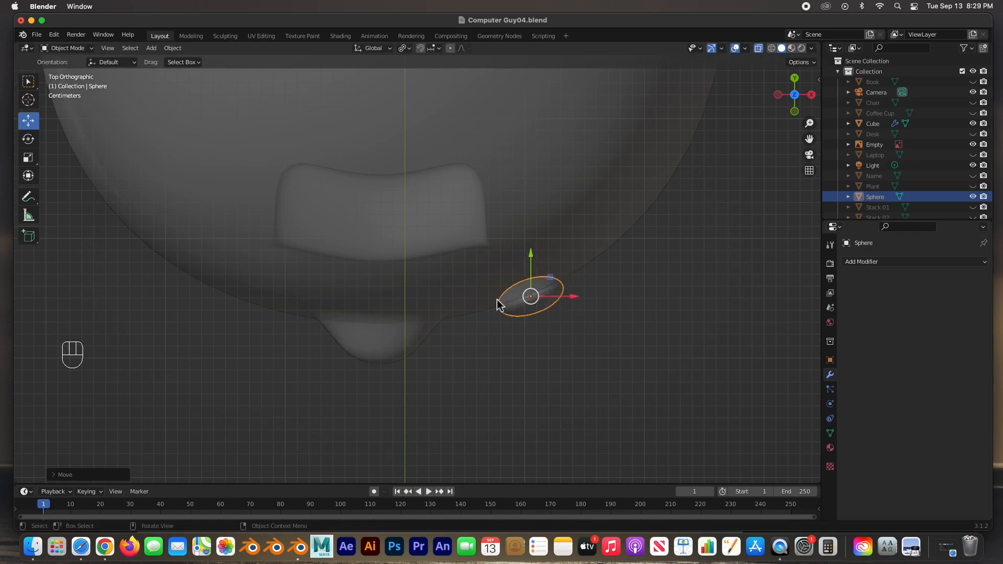
left_click_drag(531, 260, 532, 259)
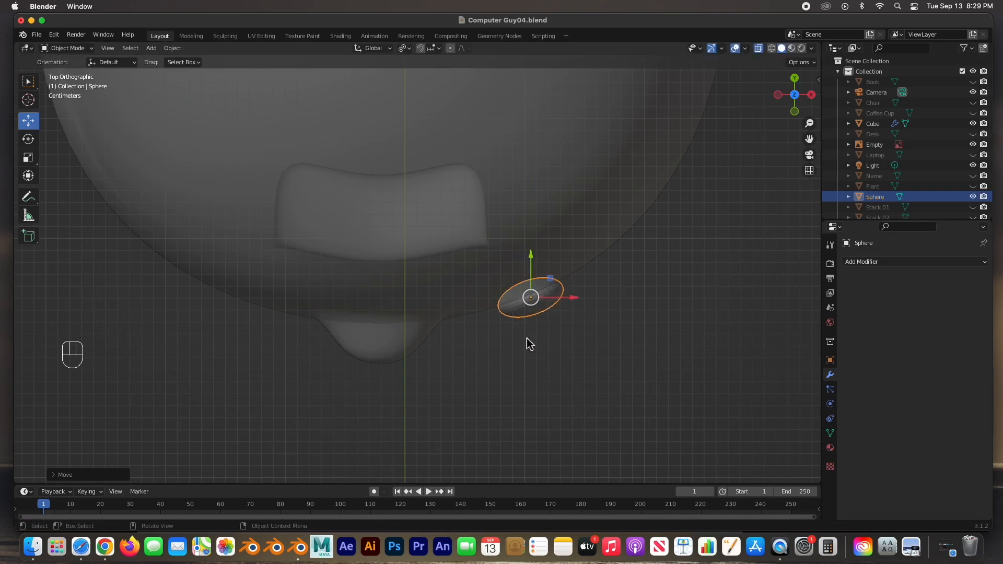
key("KP_1")
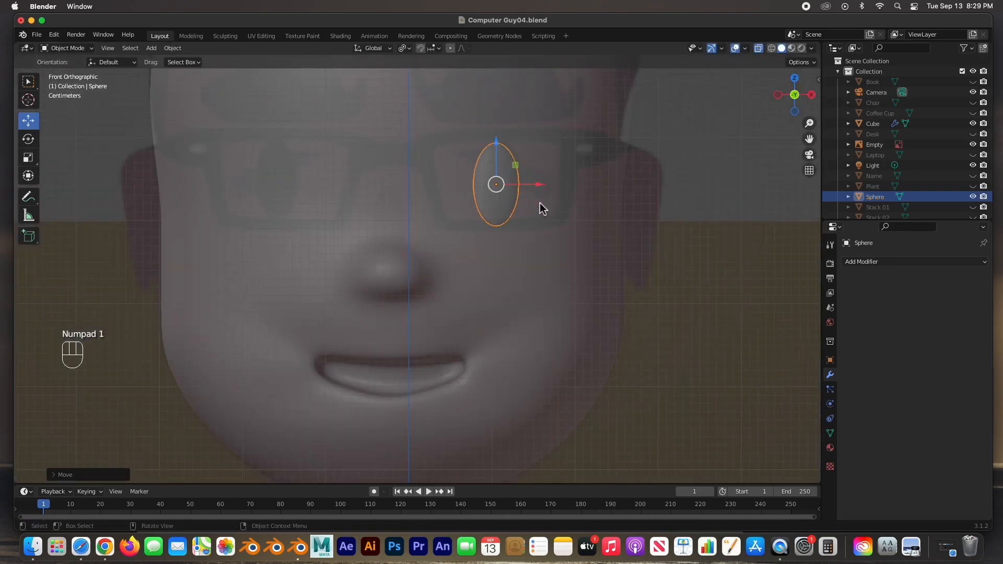
left_click_drag(542, 180, 544, 180)
left_click_drag(499, 144, 499, 141)
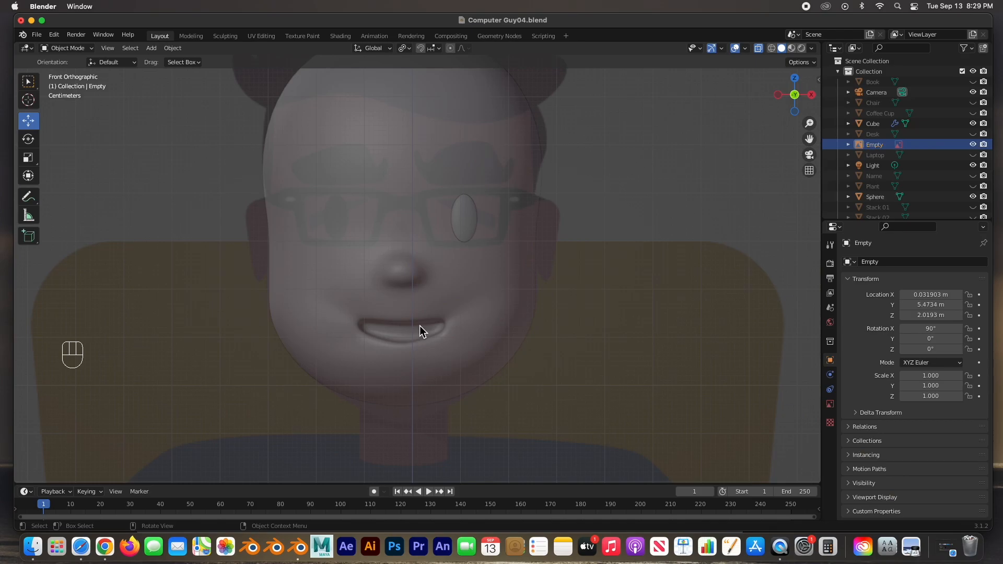
Add a cube, move it over the character's head in front view and scale it down to a fraction of its size
key("shift+a")
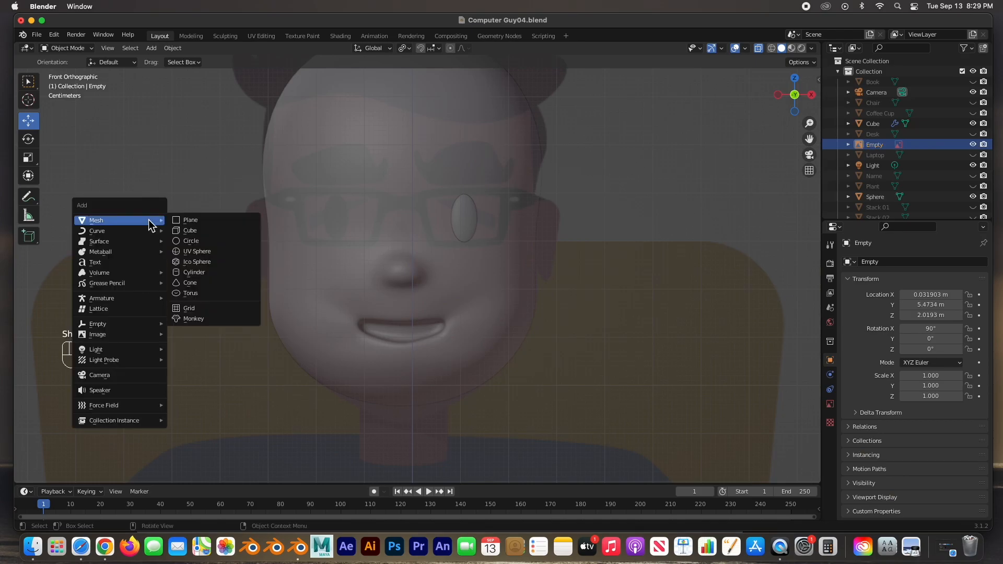
left_click(190, 231)
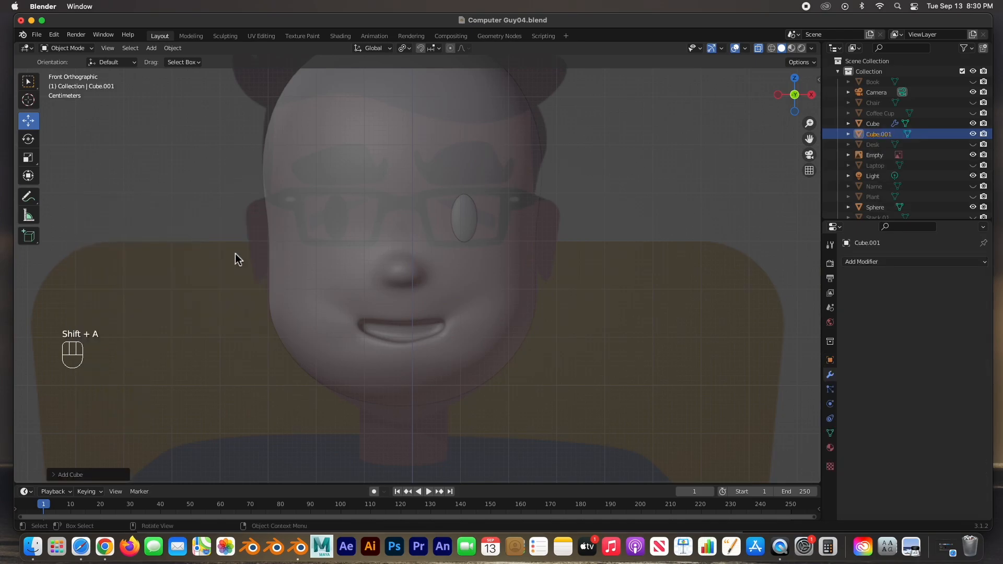
scroll(575, 325, "down", 8)
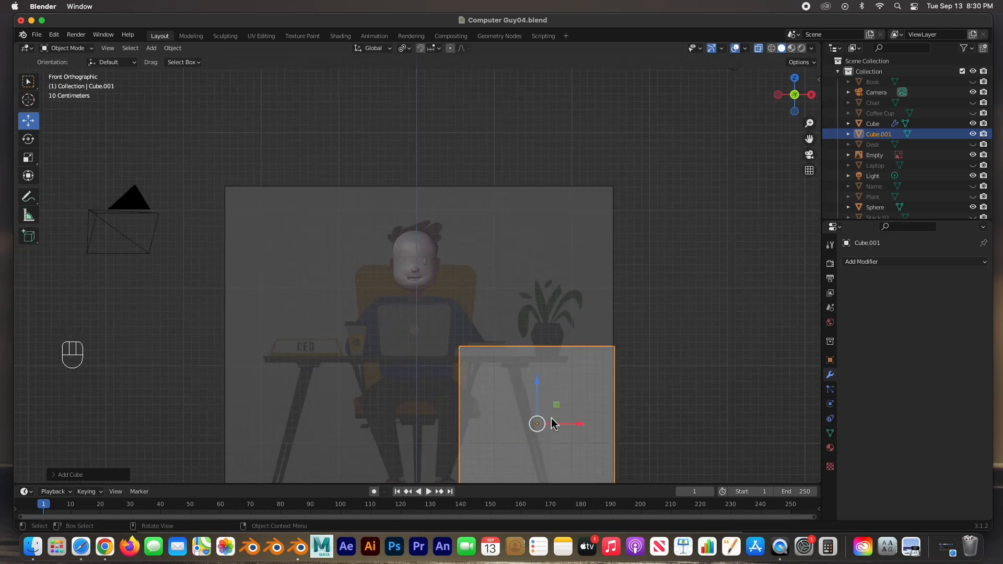
key("g")
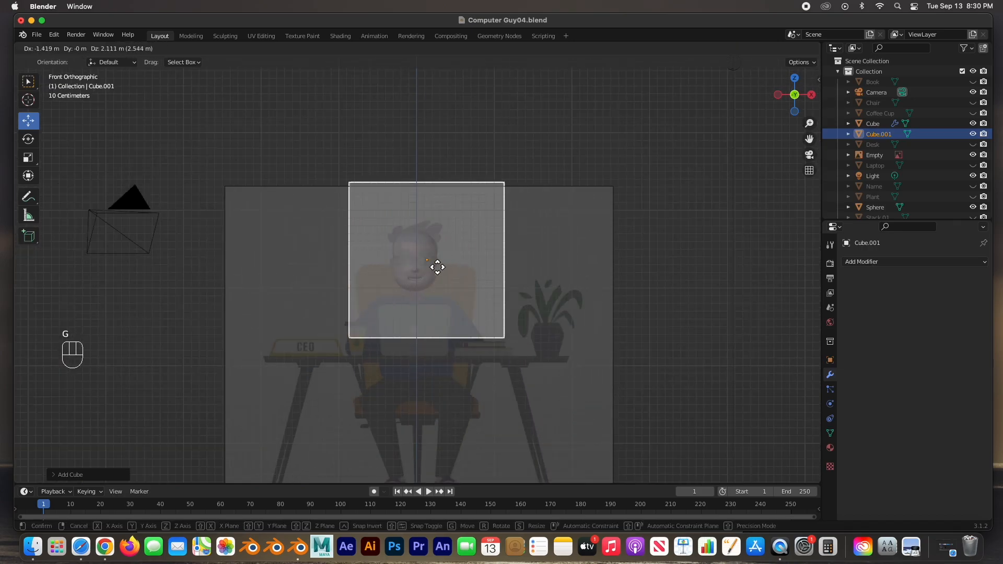
left_click(447, 271)
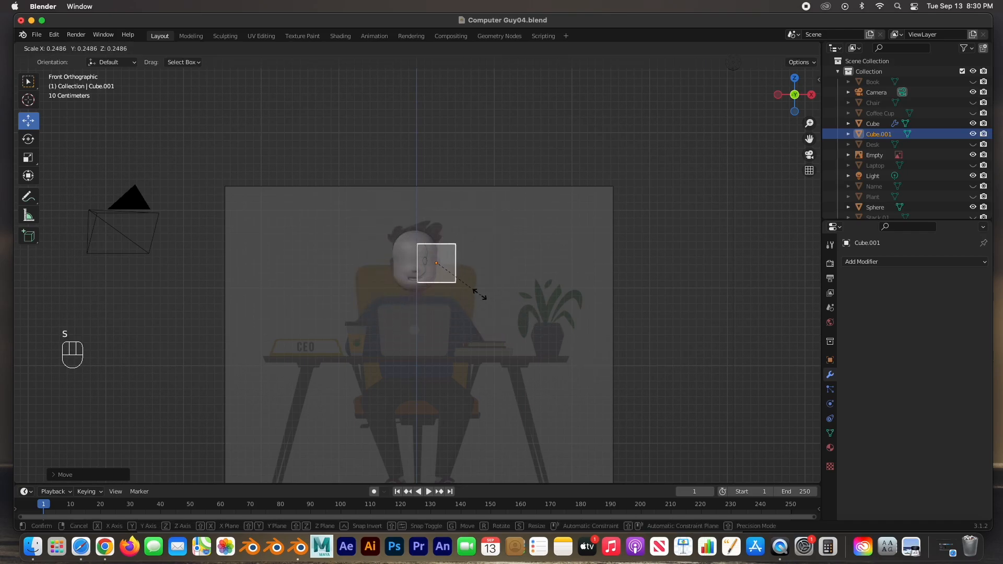
left_click(456, 277)
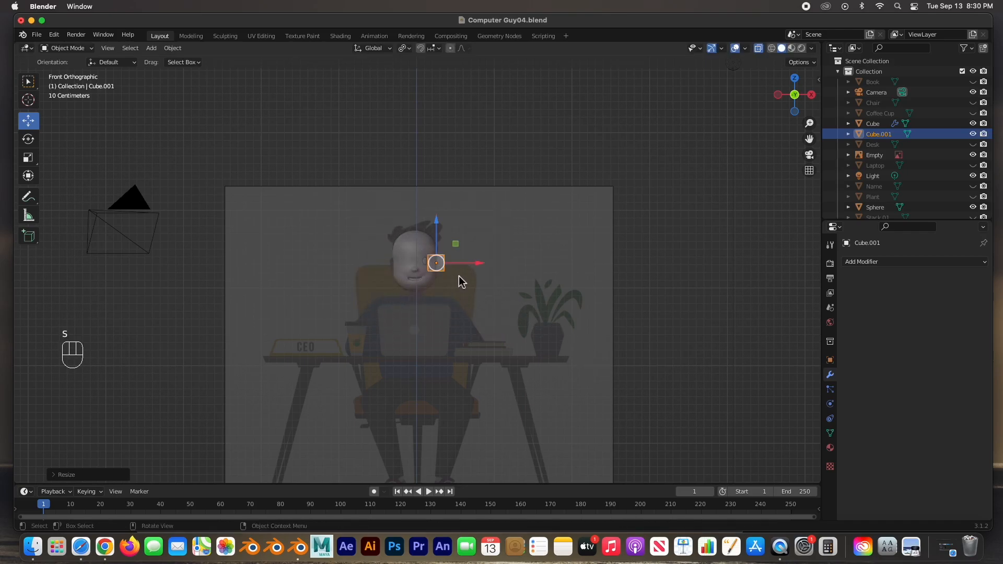
Shrink the cube further toward ear size and lower it along Z to the level of the reference's left ear
key("KP_Decimal")
scroll(547, 293, "down", 5)
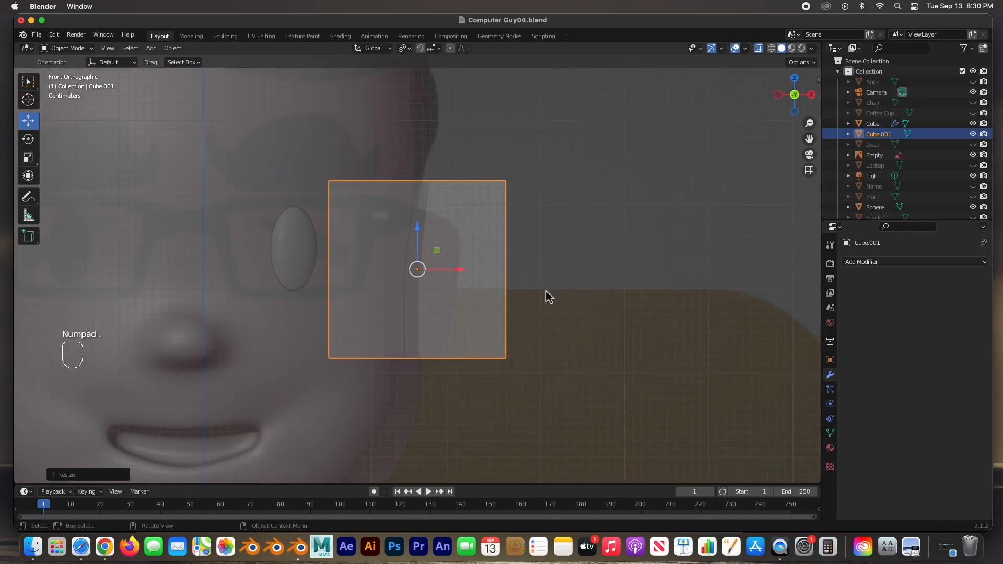
key("s")
left_click(490, 415)
left_click_drag(417, 247, 418, 263)
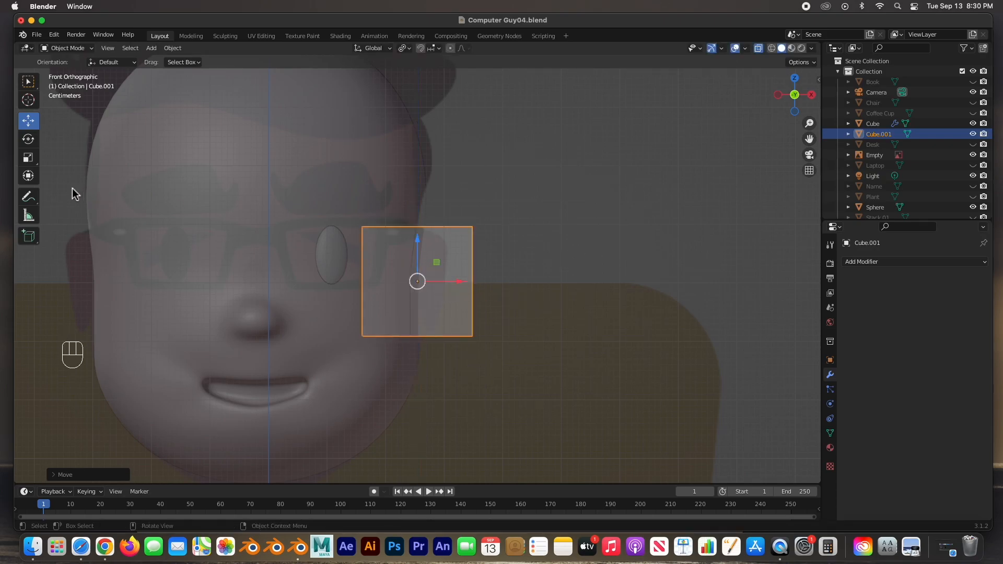
Narrow the cube along X into a thin upright slab and move it outward against the side of the head
left_click(28, 157)
left_click_drag(461, 278, 425, 280)
key("super+z")
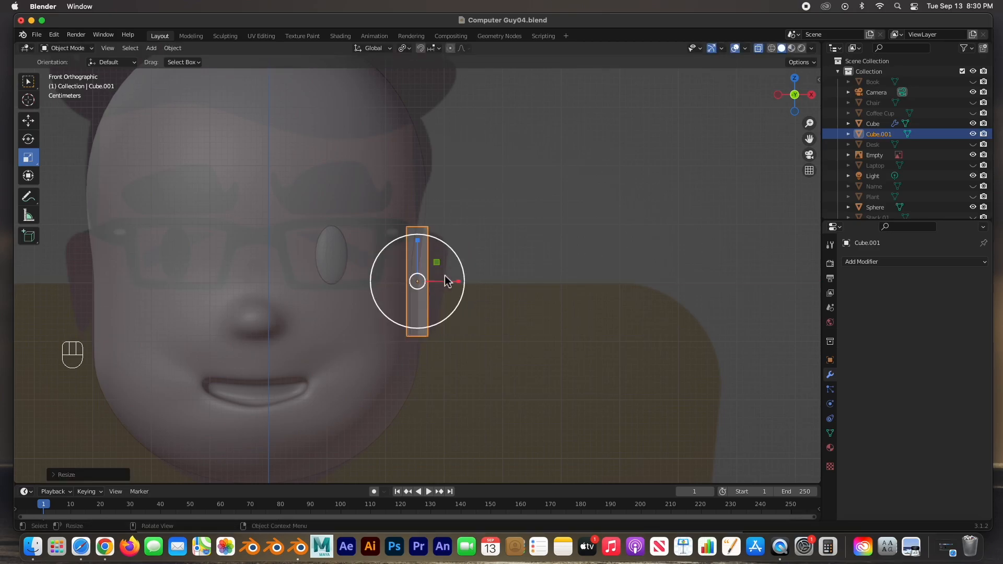
left_click(29, 120)
left_click_drag(467, 284, 481, 284)
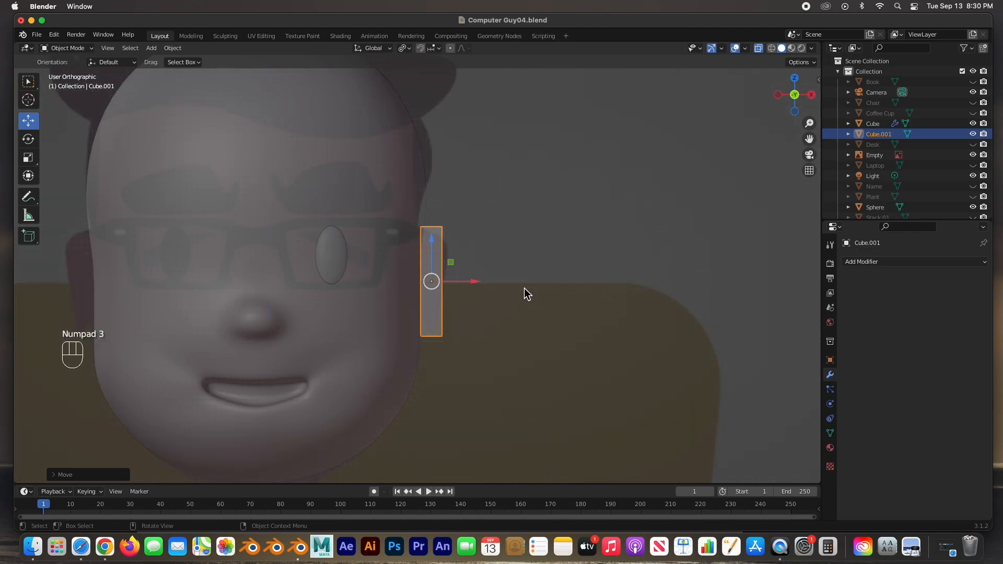
Narrow the ear slab slightly along Y in side view and subdivide its whole mesh once
key("KP_3")
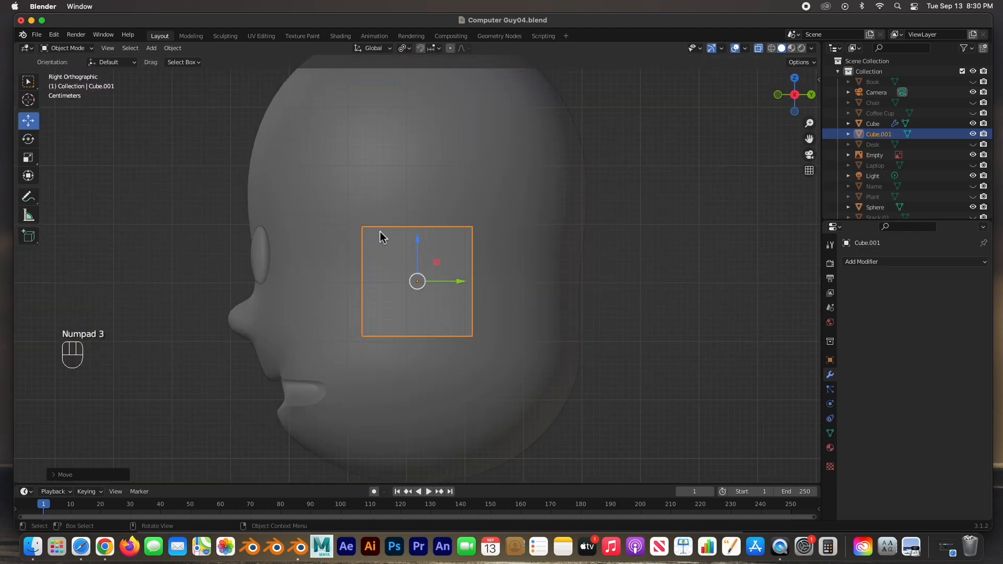
left_click(28, 157)
left_click_drag(465, 283, 450, 280)
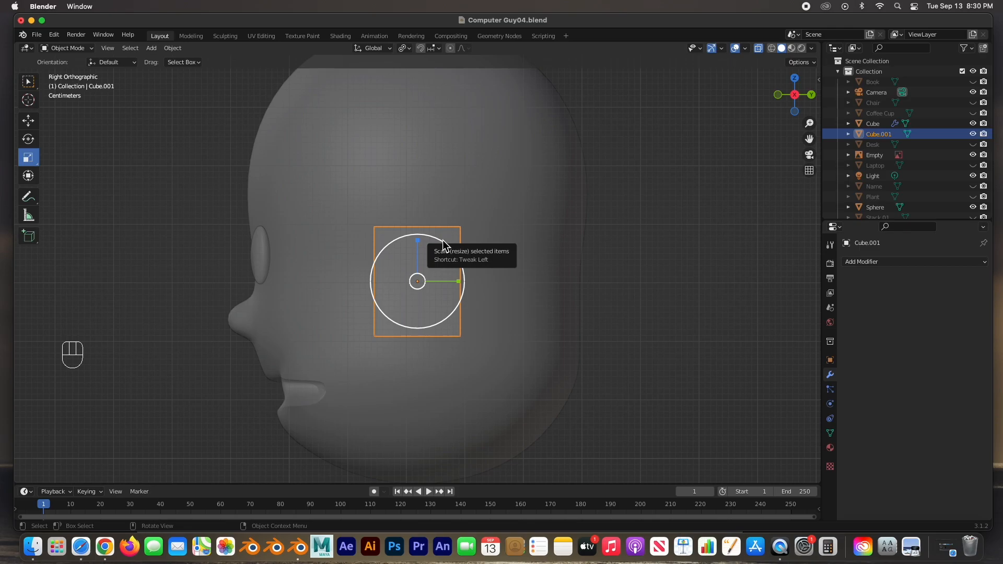
key("Tab")
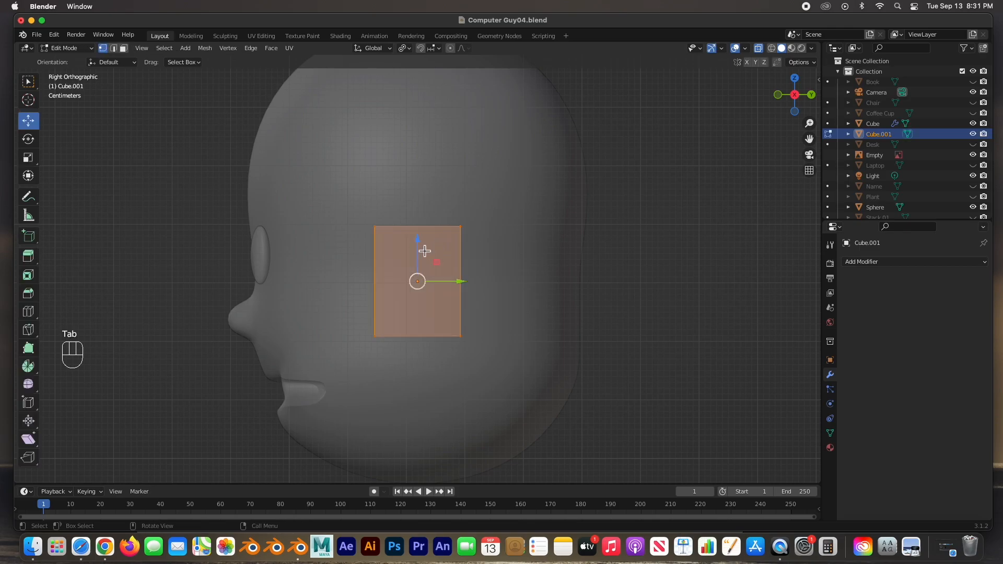
right_click(437, 248)
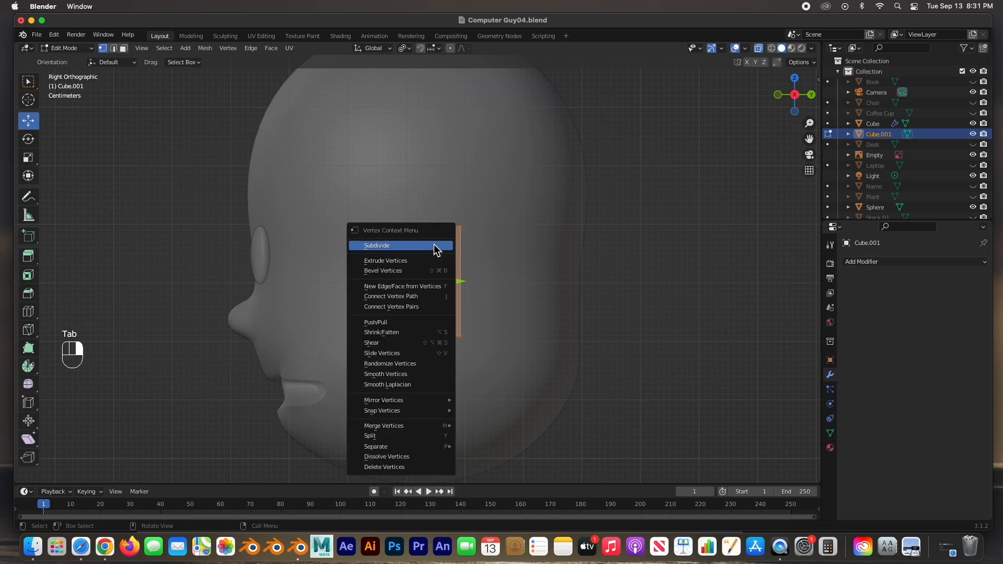
left_click(400, 246)
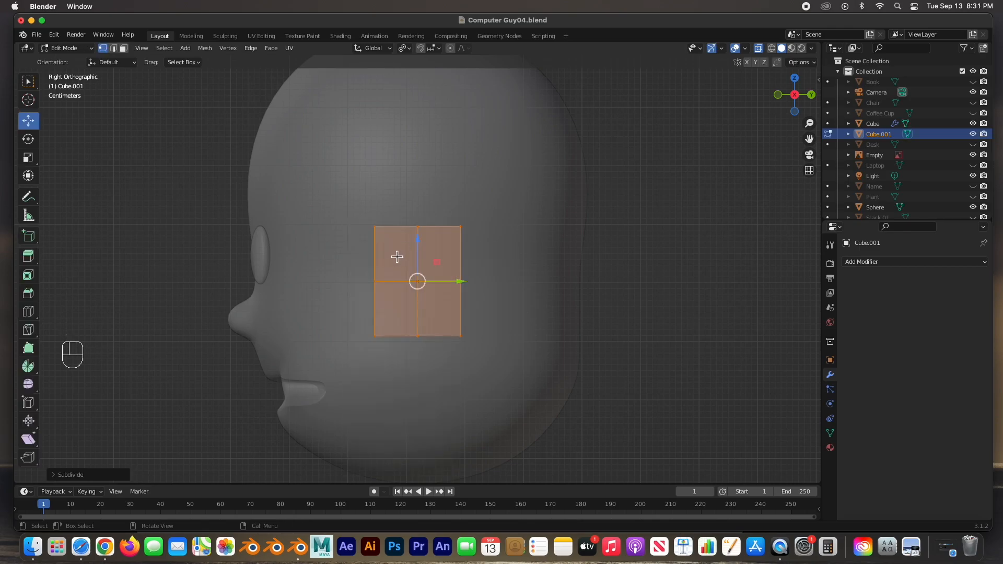
Select the four faces on the outer side of the ear slab and inset them to form an inner rim
left_click(385, 287)
middle_click_drag(386, 287, 410, 291)
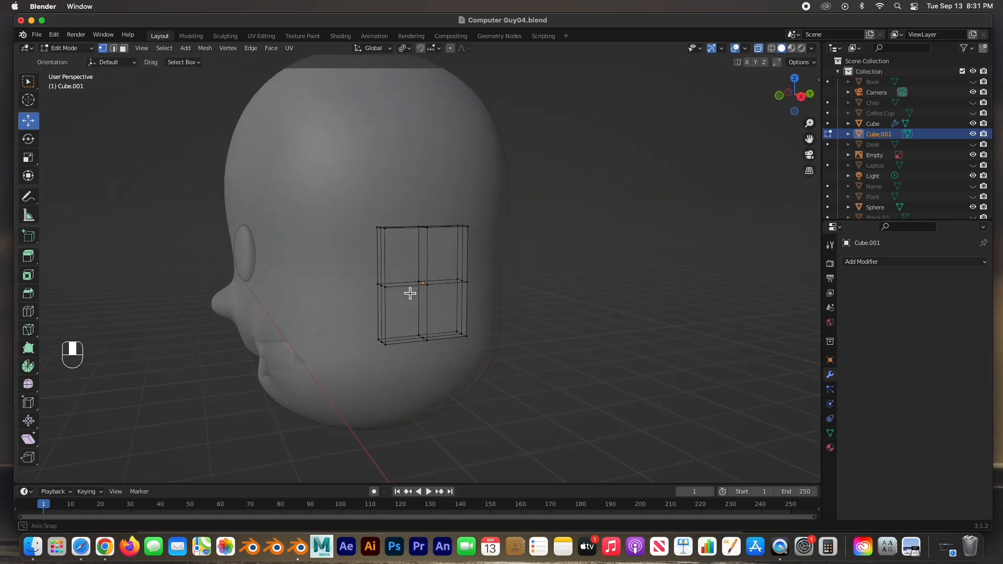
key("KP_1")
key("KP_3")
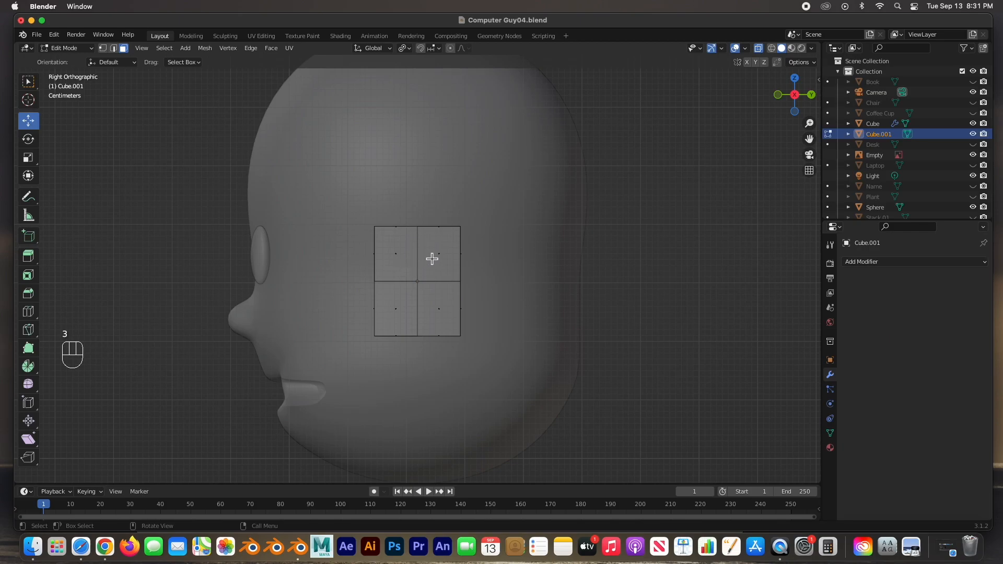
left_click(437, 257, "shift")
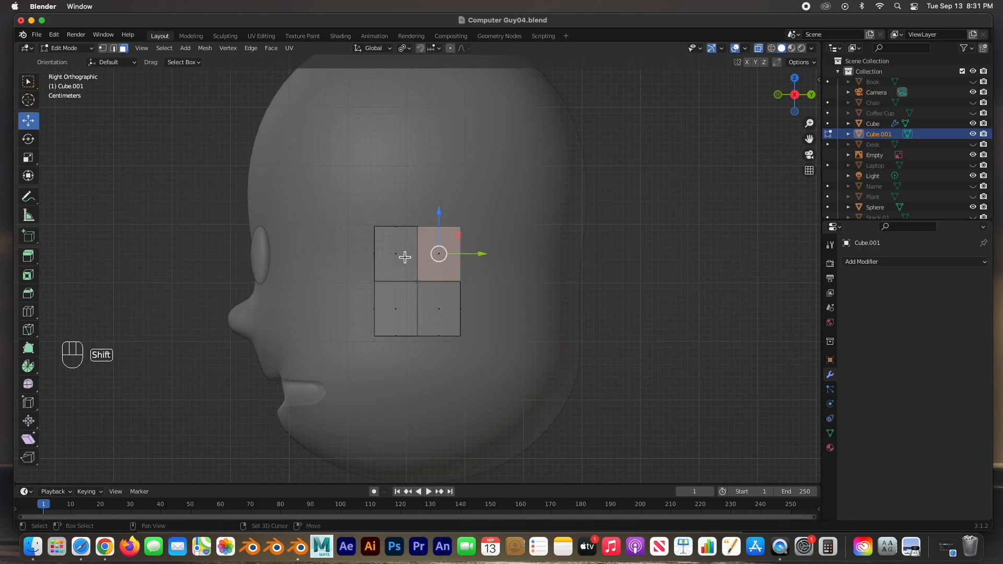
left_click(404, 256, "shift")
left_click(402, 306, "shift")
left_click(436, 309, "shift")
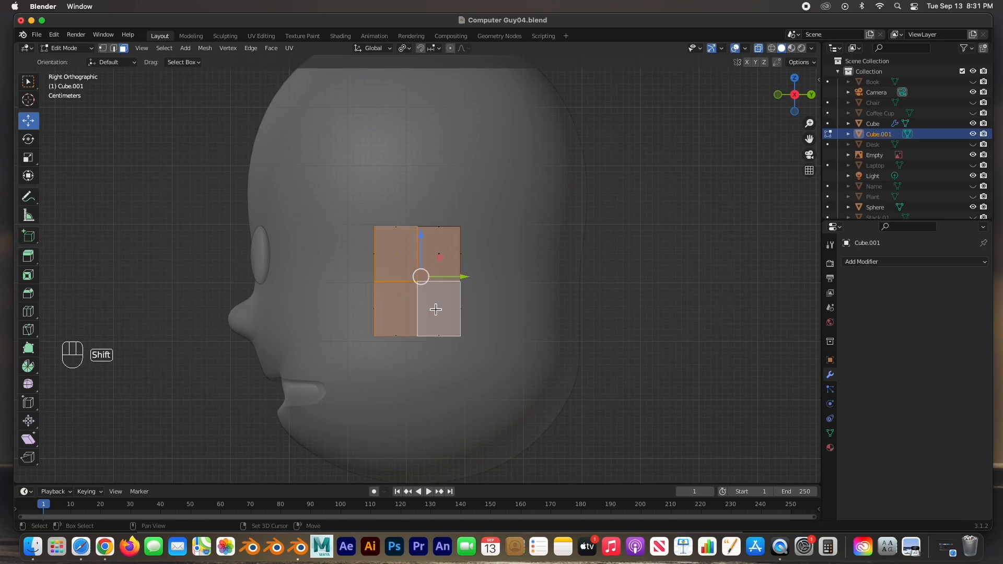
middle_click_drag(549, 319, 478, 301)
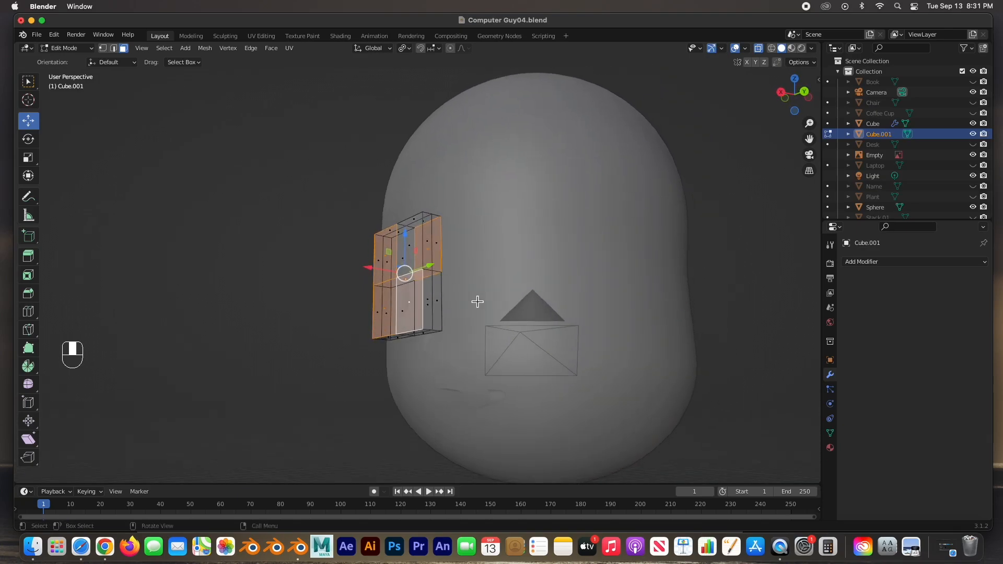
left_click(420, 254, "shift")
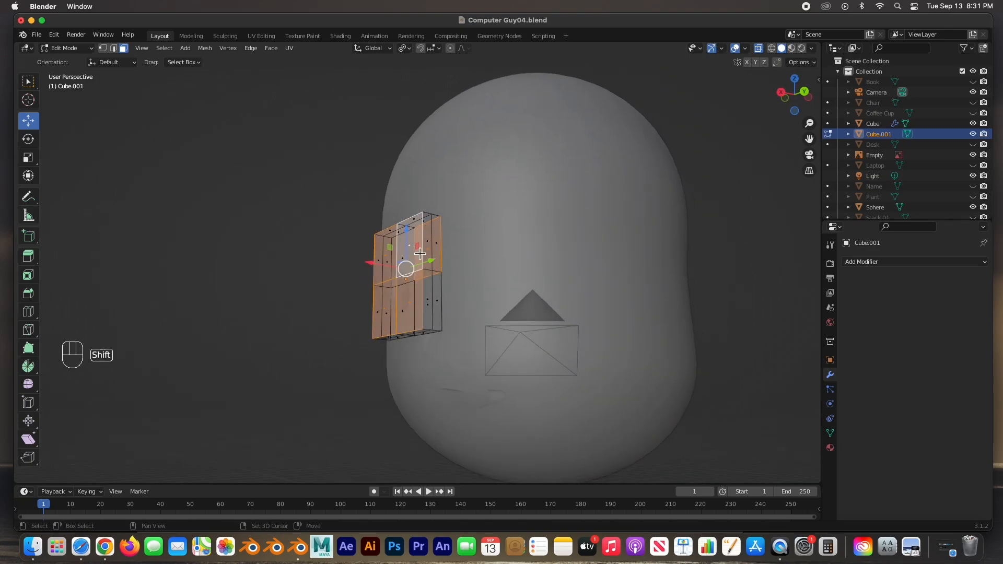
middle_click_drag(430, 256, 494, 285)
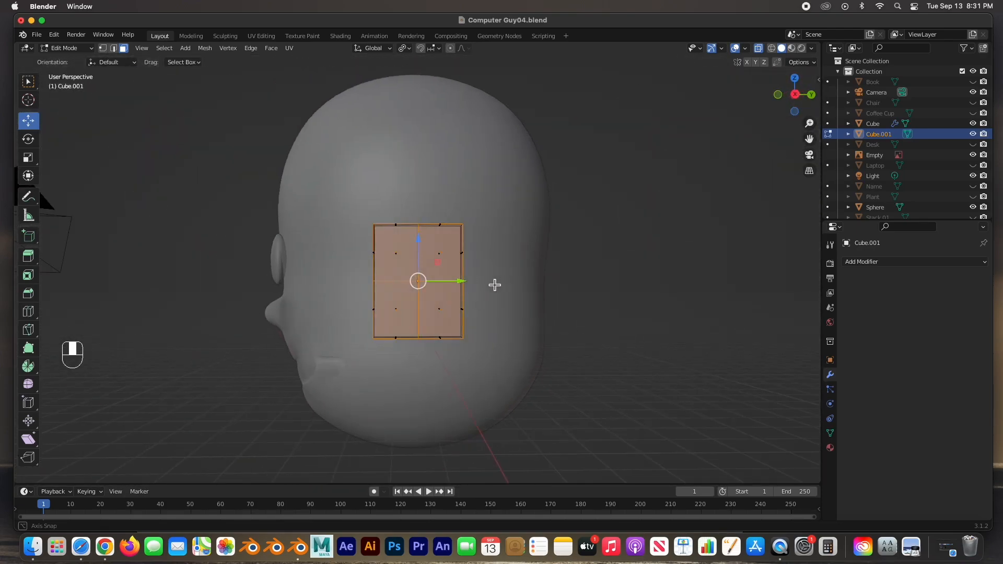
key("KP_3")
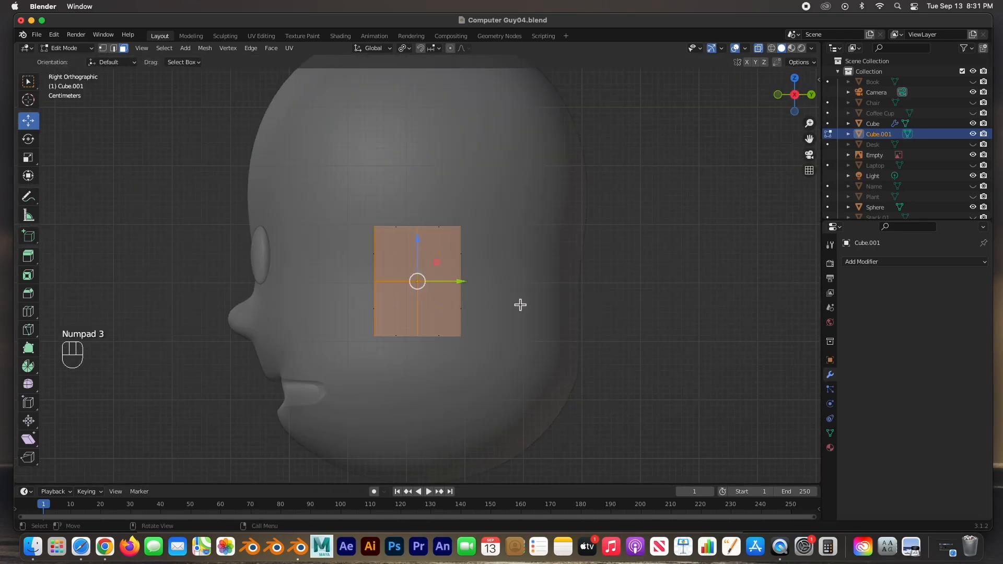
key("i")
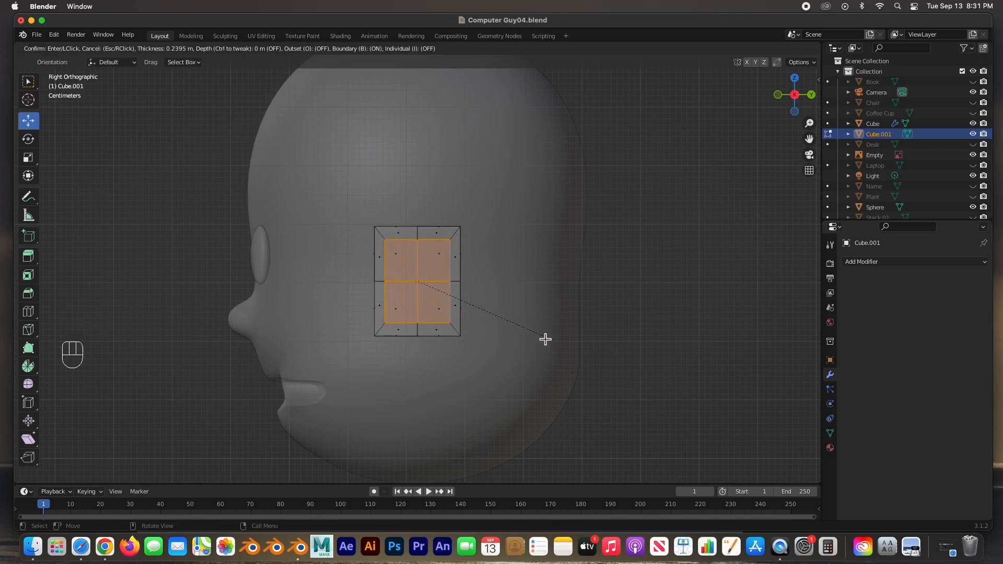
left_click(544, 338)
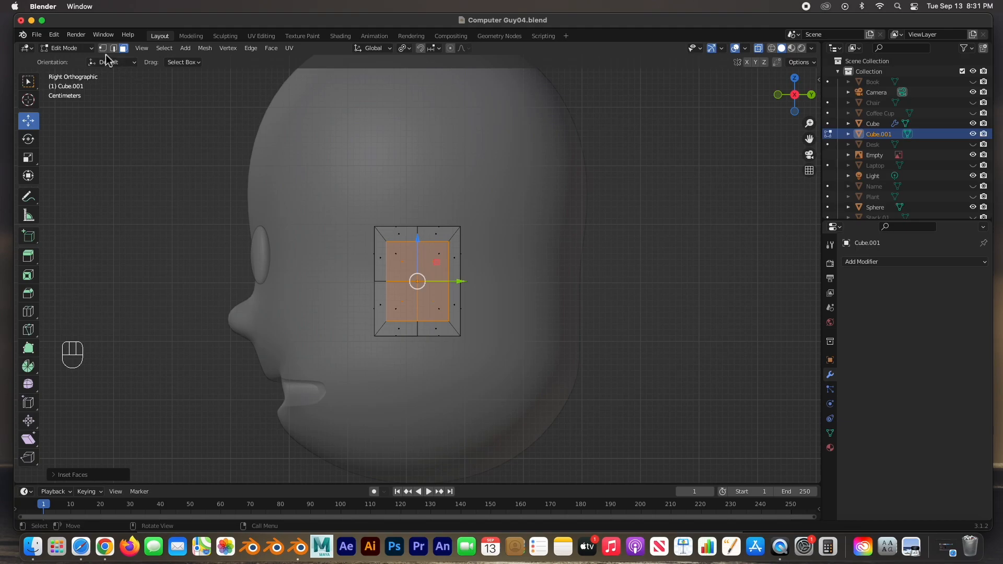
Move the ear's corner vertices inward and its bottom middle vertices down in side view to round and taper the outline
key("1")
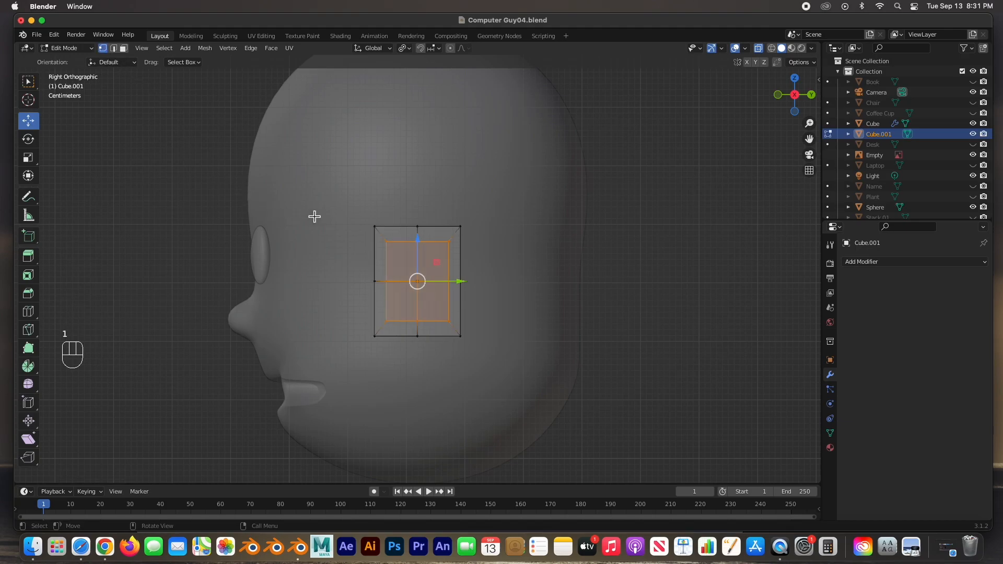
left_click_drag(368, 216, 388, 238)
left_click_drag(467, 216, 449, 248)
left_click_drag(437, 308, 421, 348)
left_click_drag(356, 312, 401, 340)
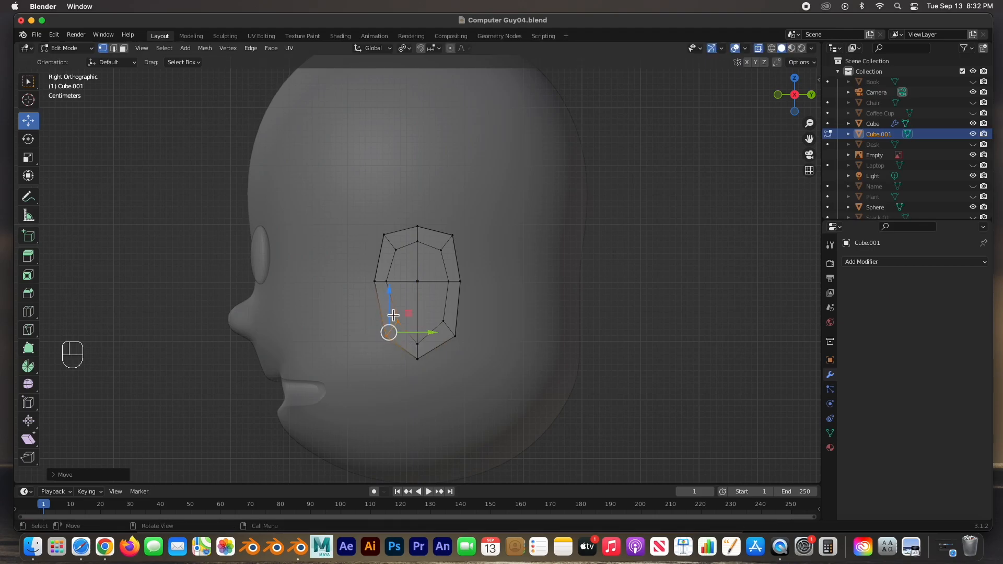
Refine the ear outline by shifting the front middle and upper corner vertices inward and the rear middle vertices backward
left_click(372, 282)
left_click_drag(400, 287, 404, 286)
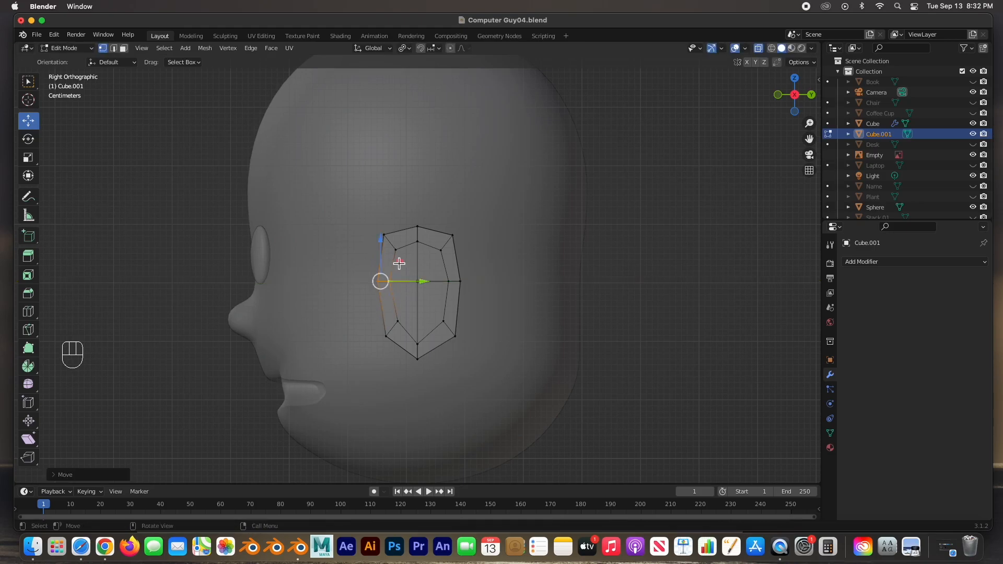
left_click_drag(376, 226, 397, 253)
left_click(464, 286)
left_click_drag(476, 286, 488, 284)
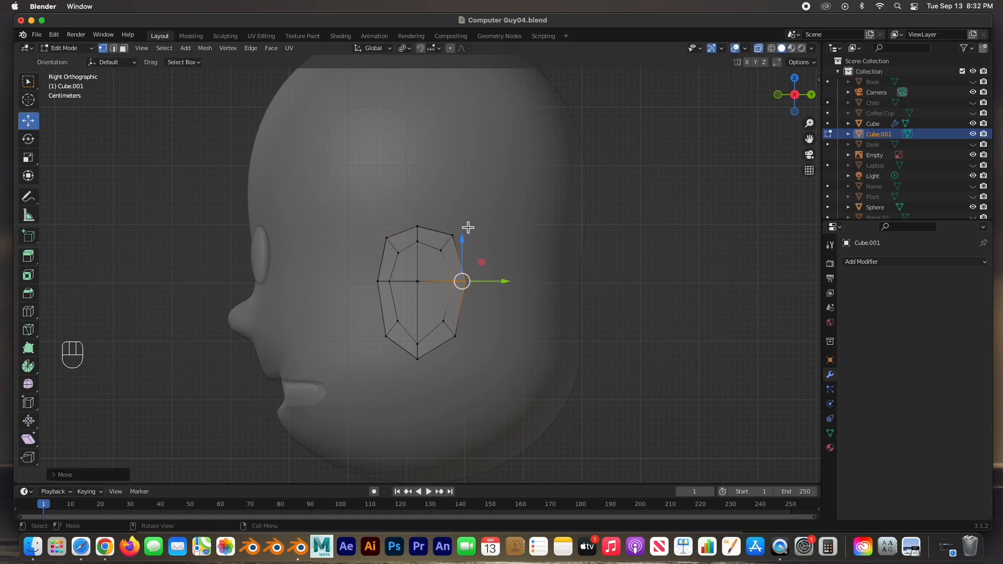
left_click(452, 235)
left_click_drag(453, 251, 455, 253)
left_click(451, 239)
left_click_drag(458, 245, 455, 246)
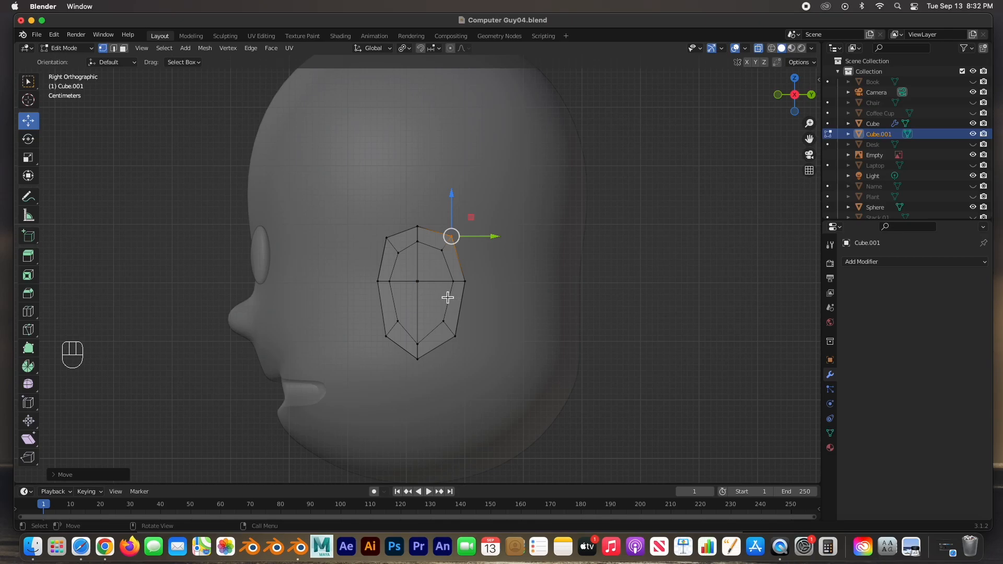
Select the four inner faces on the ear's outer side and extrude them inward to form a recess
left_click(438, 278)
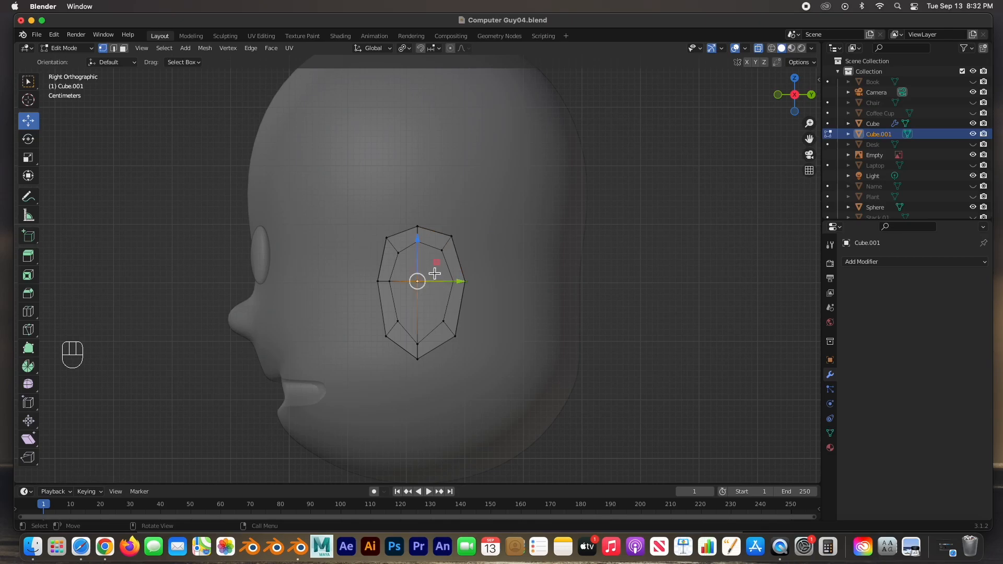
key("3")
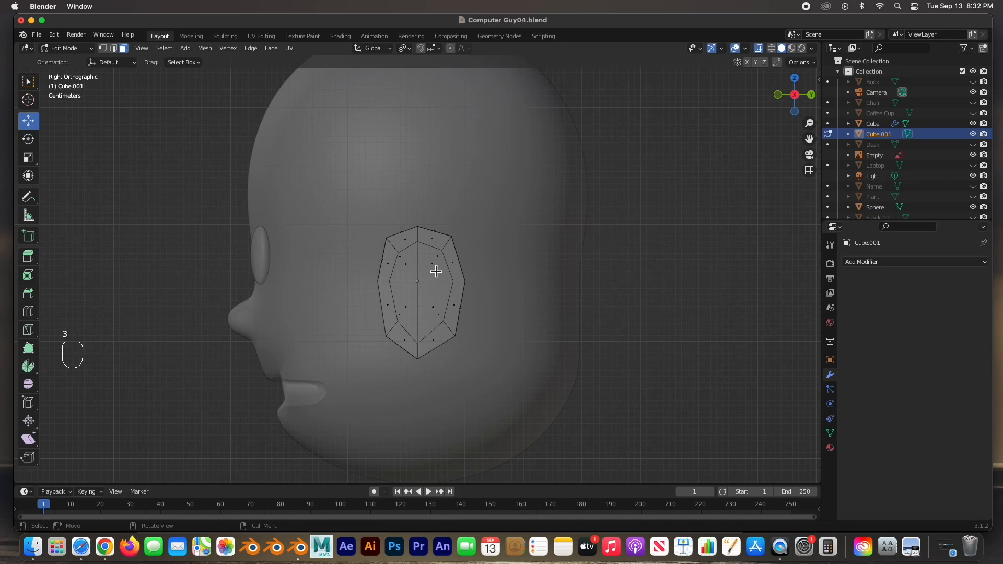
left_click(435, 270)
left_click(413, 269, "shift")
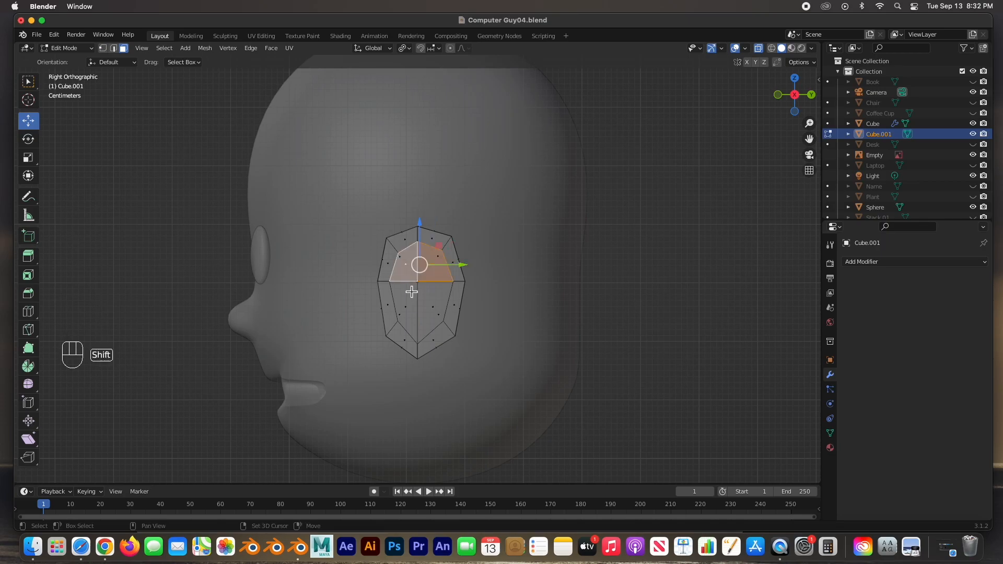
left_click(409, 304, "shift")
left_click(440, 309, "shift")
mouse_move(463, 306)
middle_mouse_down()
mouse_move(368, 293)
mouse_move(372, 327)
mouse_move(474, 305)
middle_mouse_up()
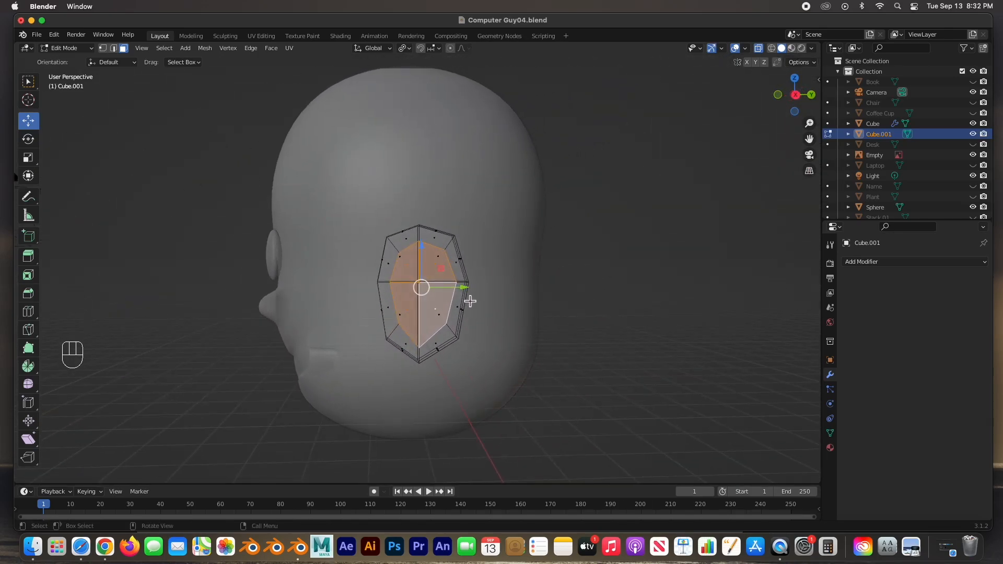
middle_click_drag(452, 311, 504, 312)
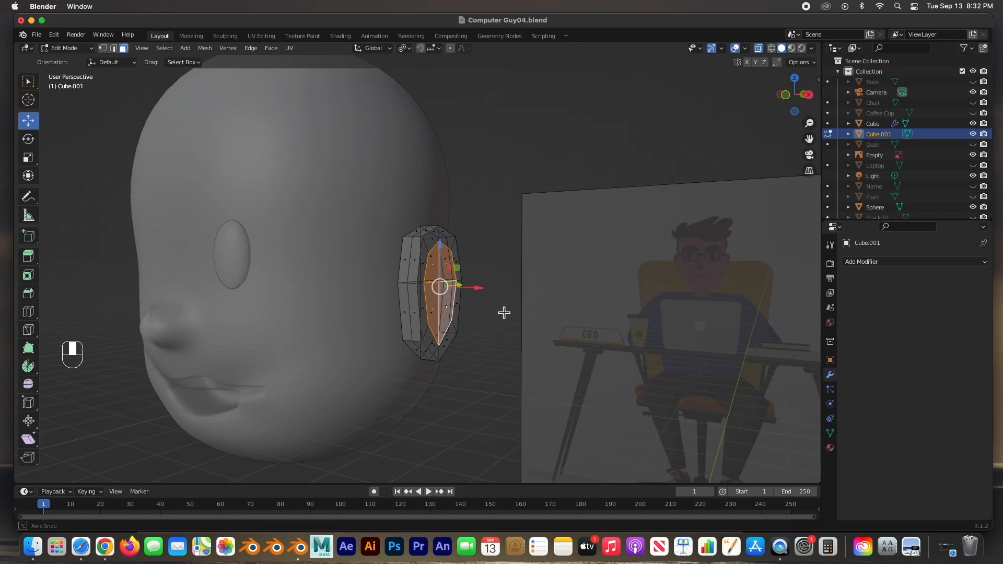
key("e")
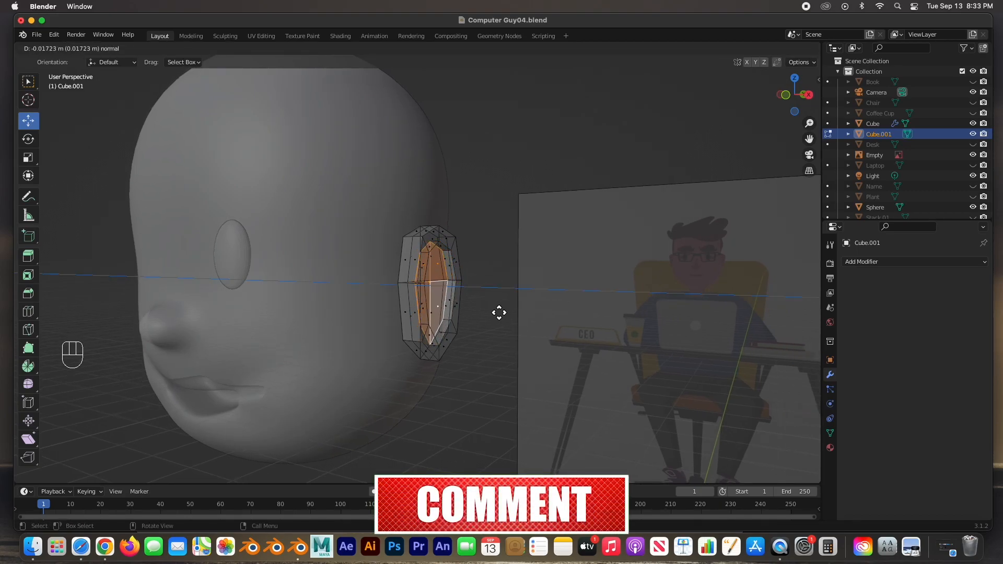
left_click(492, 311)
Scale the recessed ear faces down uniformly so the walls of the hollow slope inward
middle_click_drag(488, 308, 421, 305)
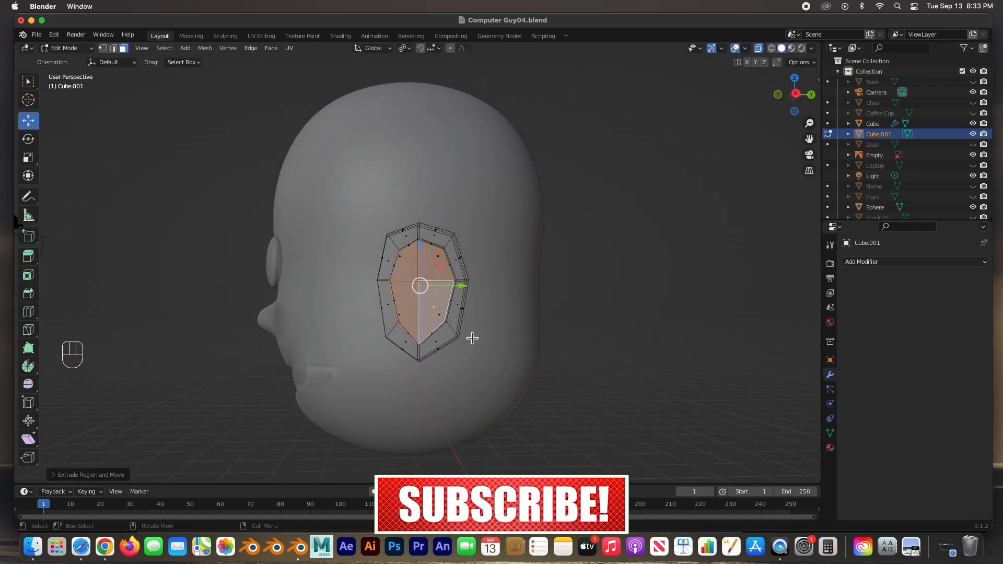
key("s")
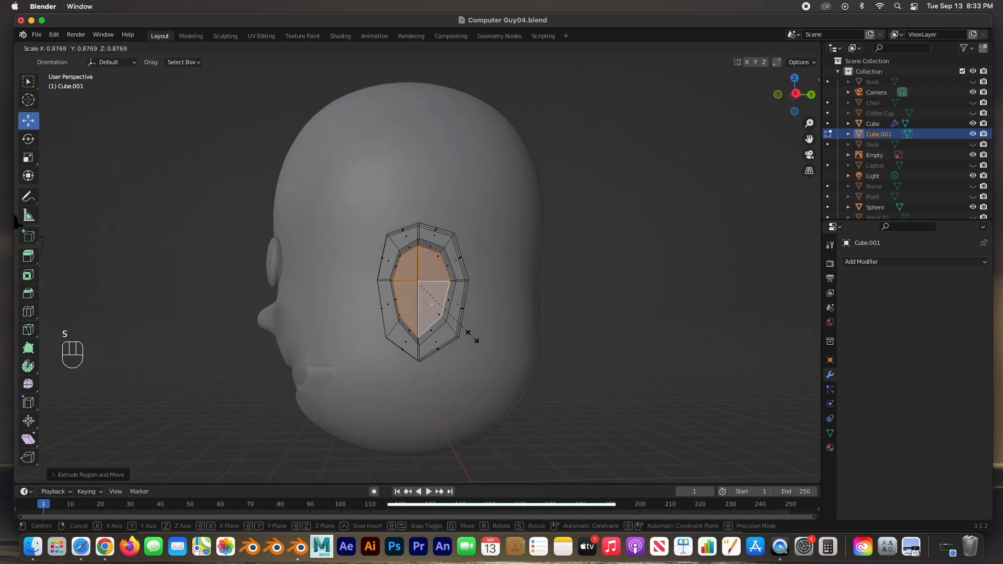
left_click(463, 336)
Extrude the recessed faces back outward and scale them down to form a raised centre inside the ear
middle_click_drag(464, 336, 524, 333)
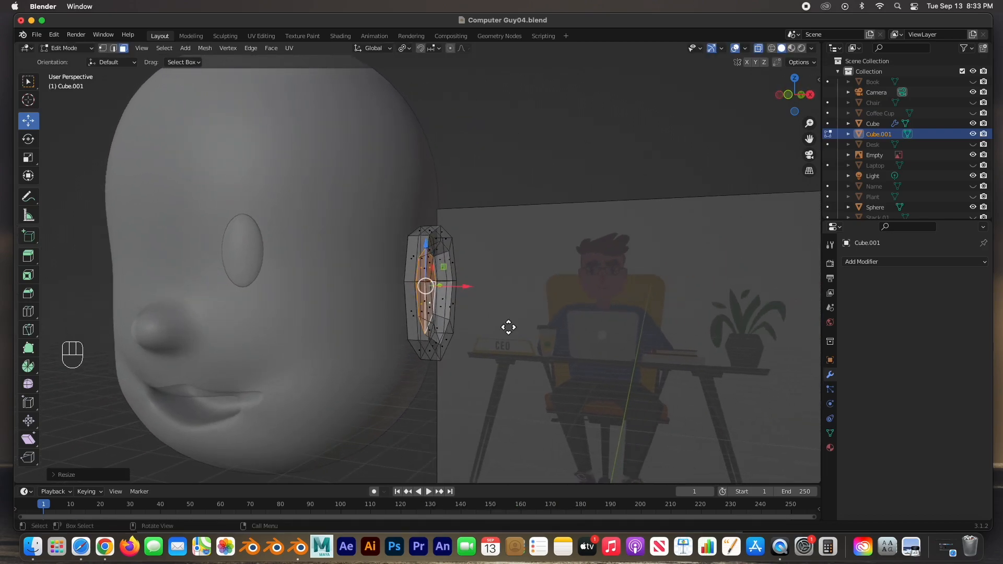
key("e")
left_click(522, 327)
middle_click_drag(521, 327, 492, 334)
key("s")
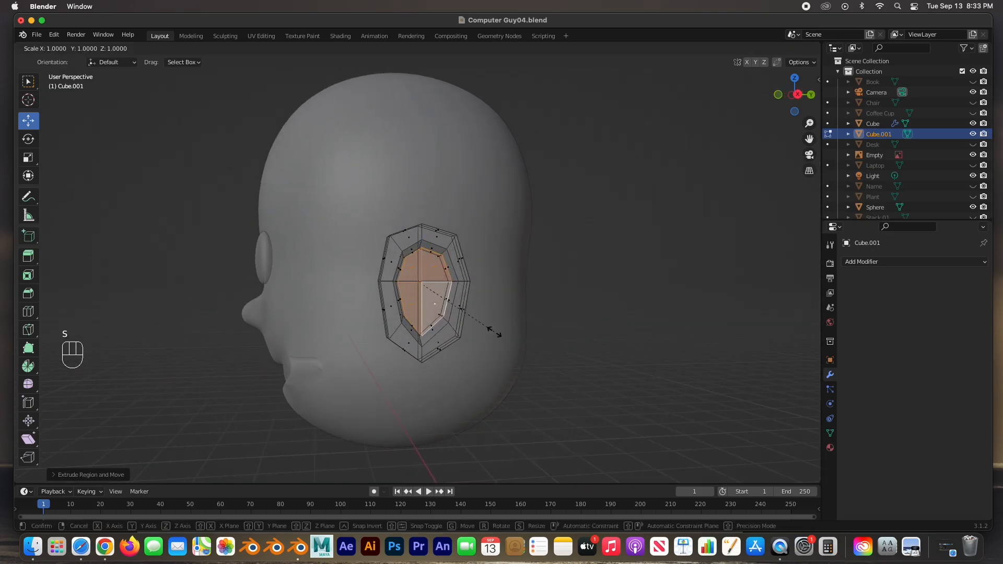
left_click(463, 329)
Return to Object Mode and add a Subdivision Surface modifier to the ear
middle_click_drag(466, 329, 451, 294)
key("Tab")
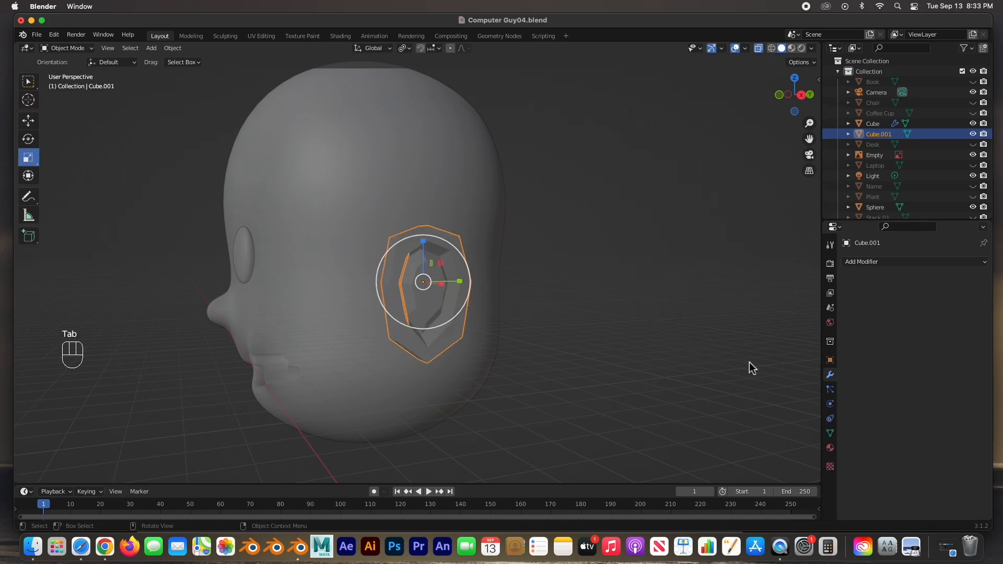
left_click(872, 262)
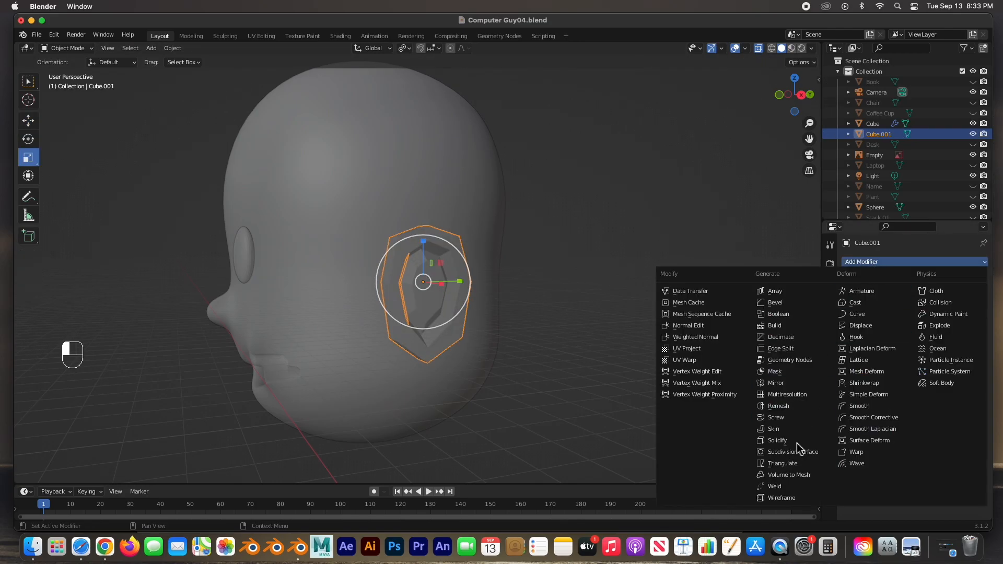
left_click(760, 452)
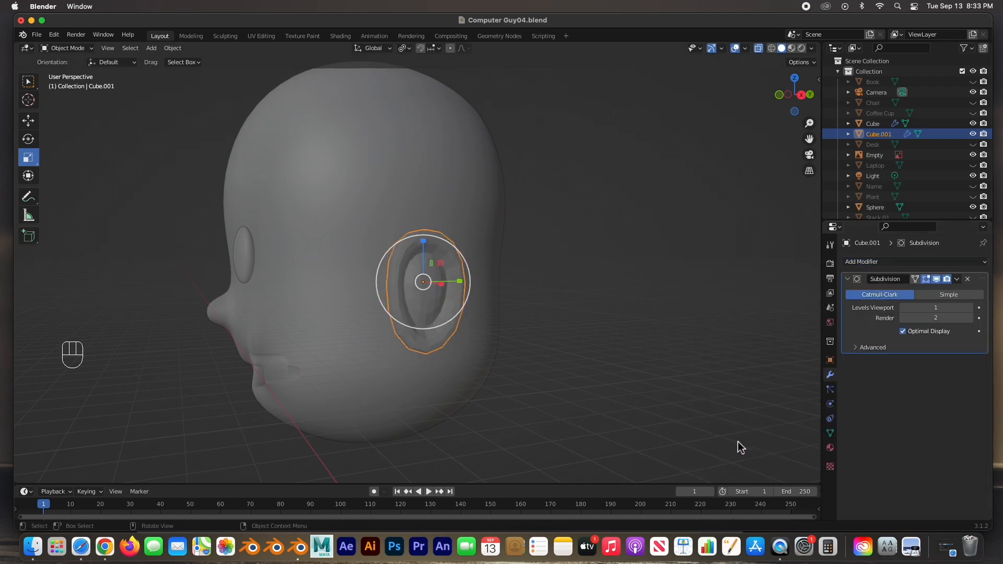
Apply Shade Smooth to the ear and deselect it
left_click(557, 388)
left_click(439, 310)
right_click(438, 308)
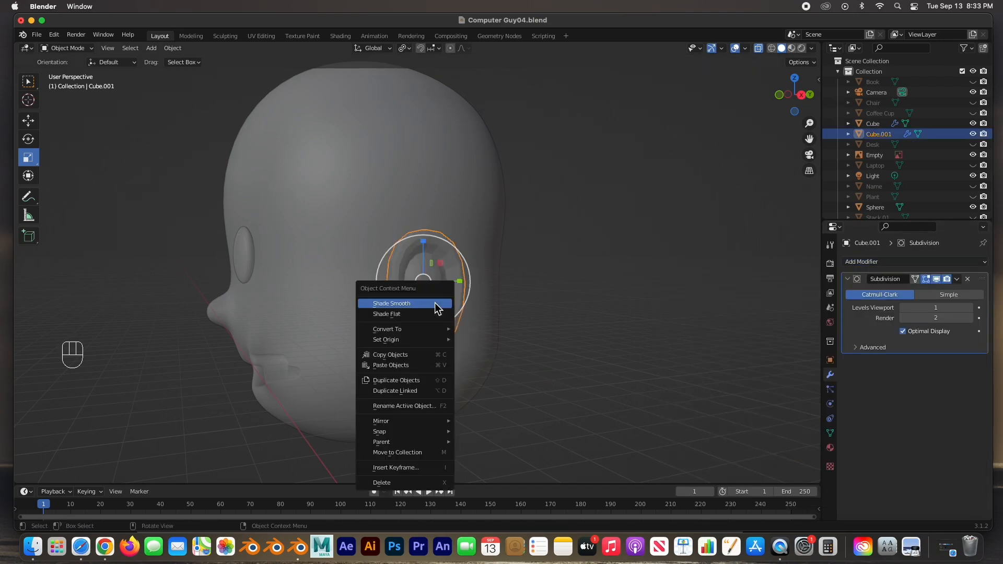
left_click(418, 304)
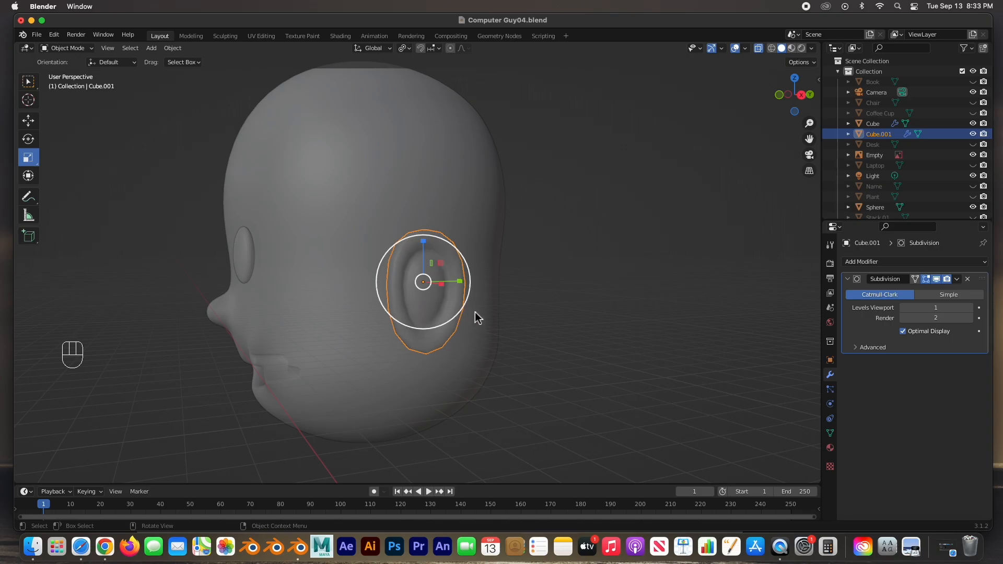
left_click(490, 324)
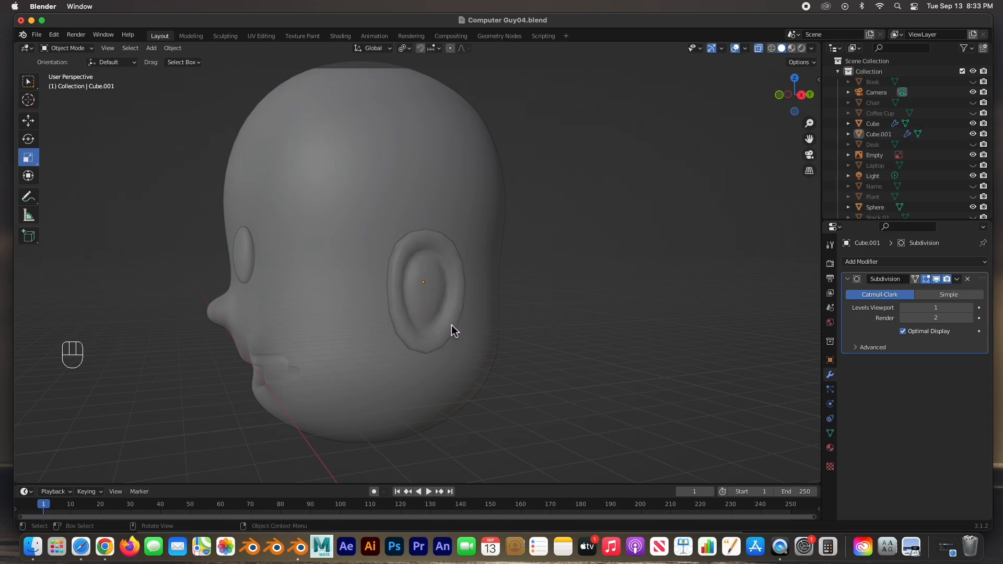
Open the ear mesh in Edit Mode with nothing selected and turn on the Subdivision modifier's on-cage display
left_click(435, 319)
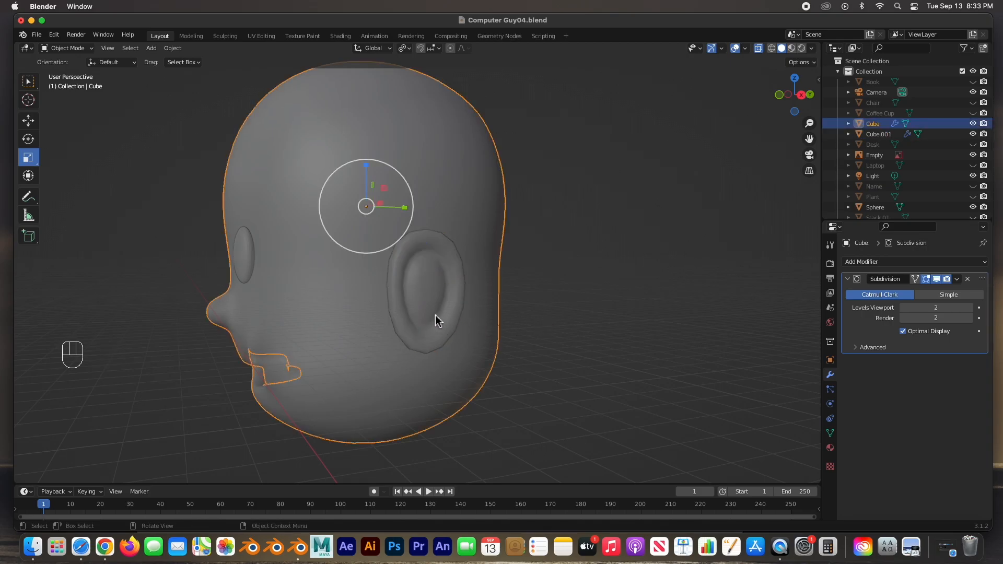
left_click(436, 317)
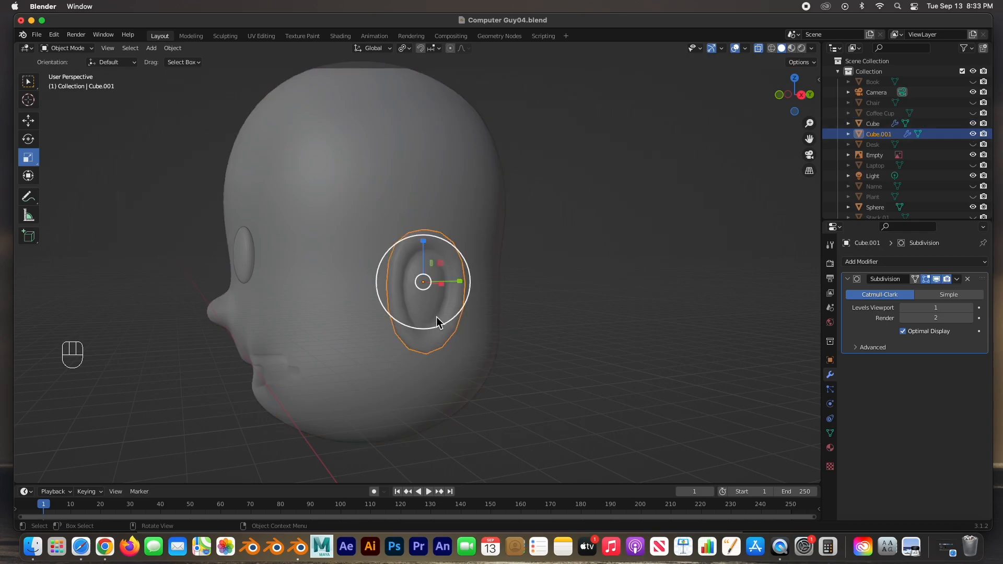
key("KP_3")
scroll(436, 316, "up", 4)
key("Tab")
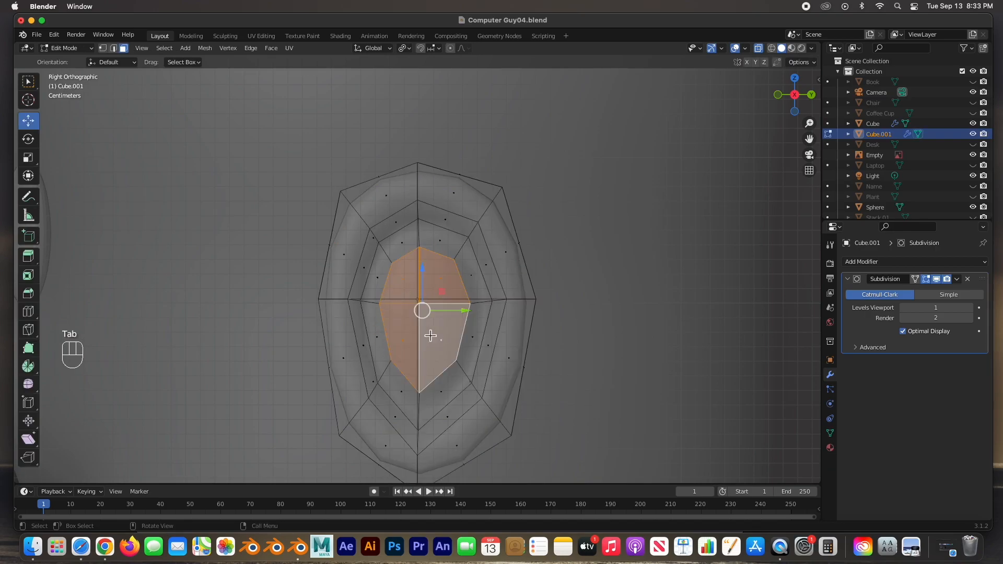
key("alt+a")
middle_click_drag(516, 285, 545, 241)
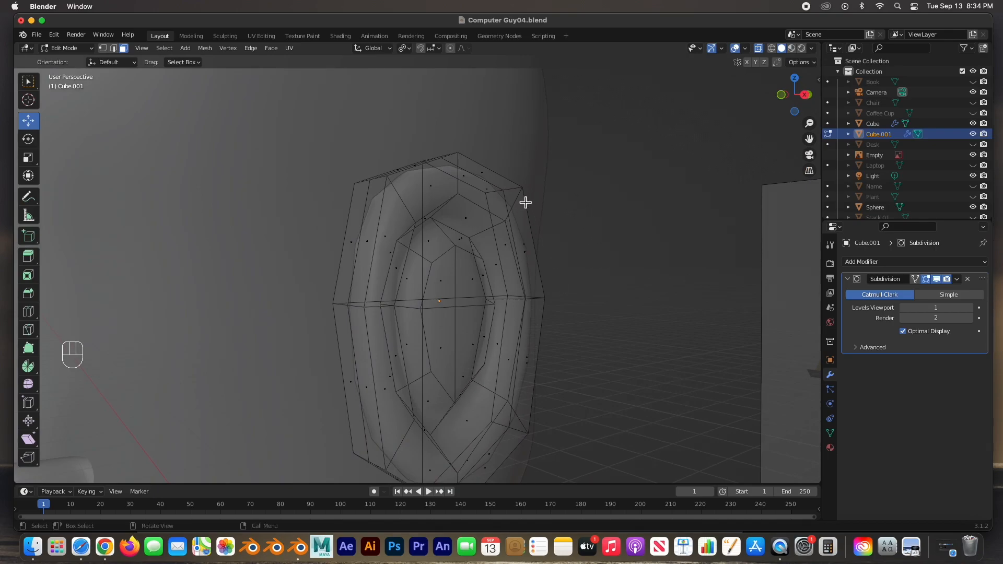
left_click(916, 279)
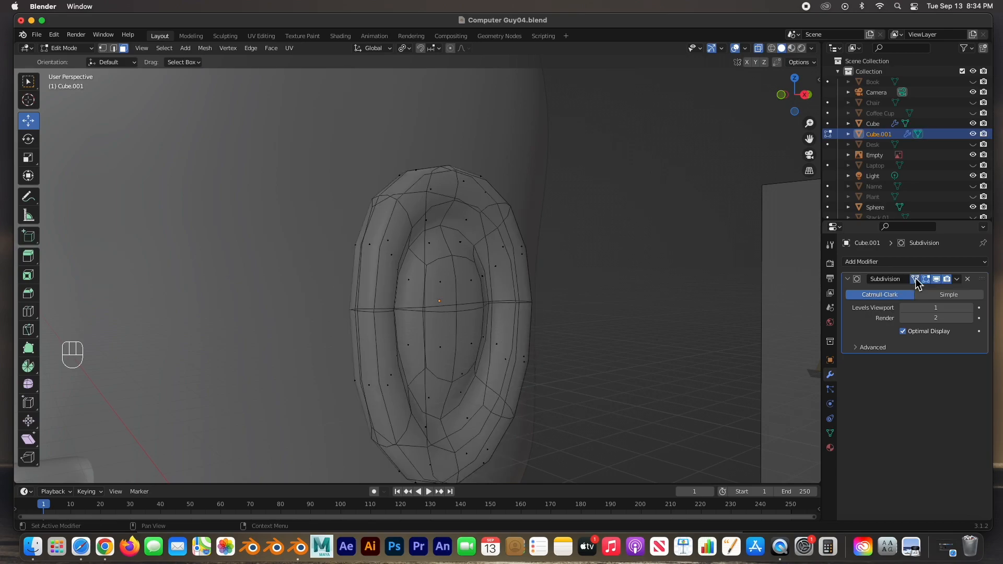
Select the vertices at the lower end of the ear's inner bump in side view and move them up along Z
middle_click_drag(583, 261, 515, 238)
middle_click_drag(518, 244, 526, 279, "alt")
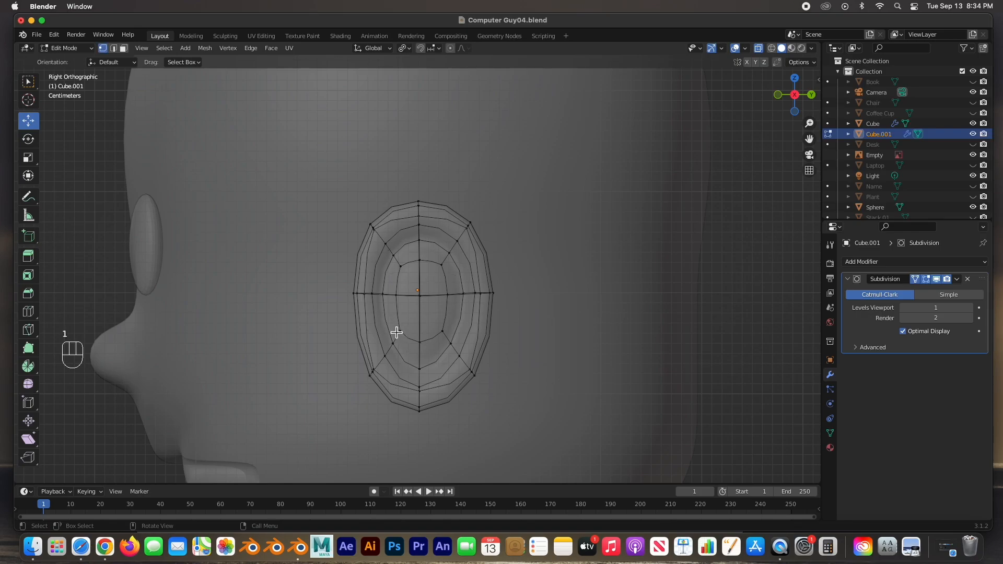
left_click_drag(395, 330, 452, 375)
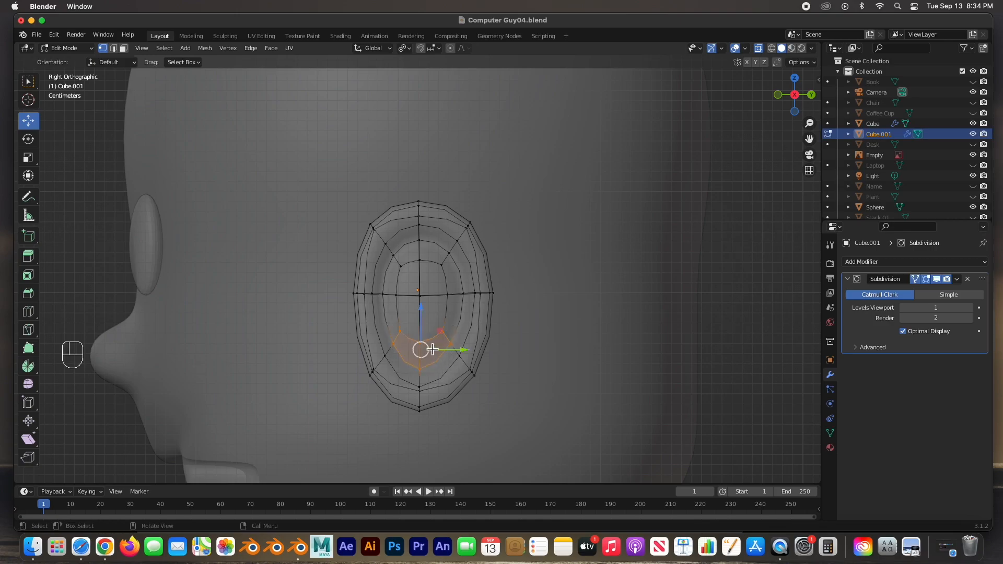
left_click_drag(427, 335, 423, 310)
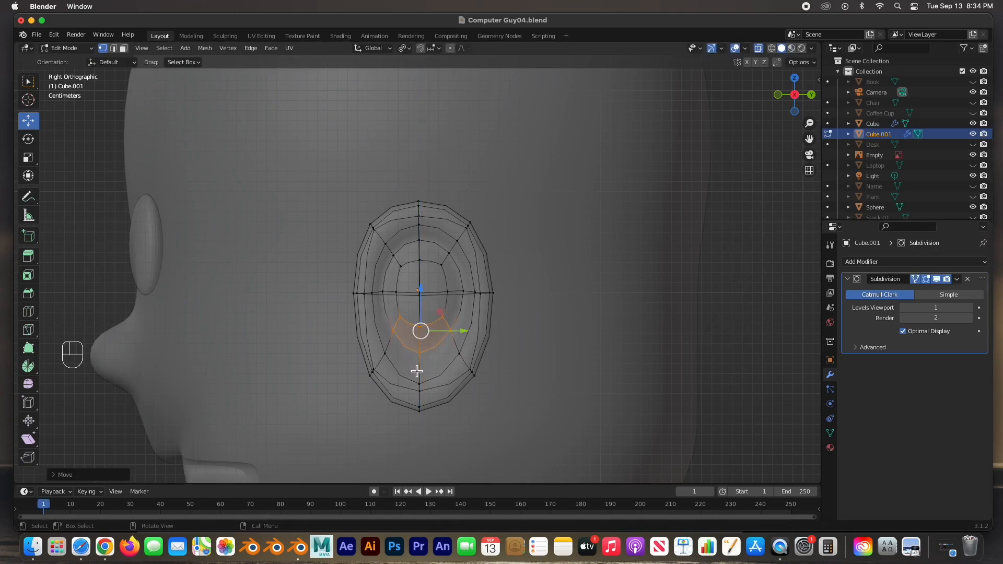
Move the bottom middle vertex of the ear's inner rim up along Z to thicken the lobe
middle_click_drag(416, 371, 438, 384)
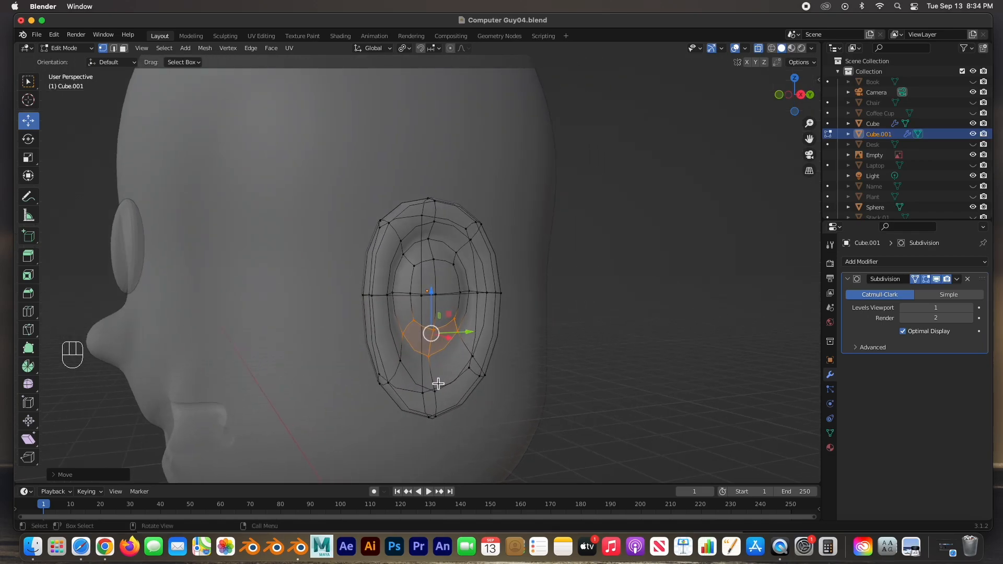
left_click(435, 392)
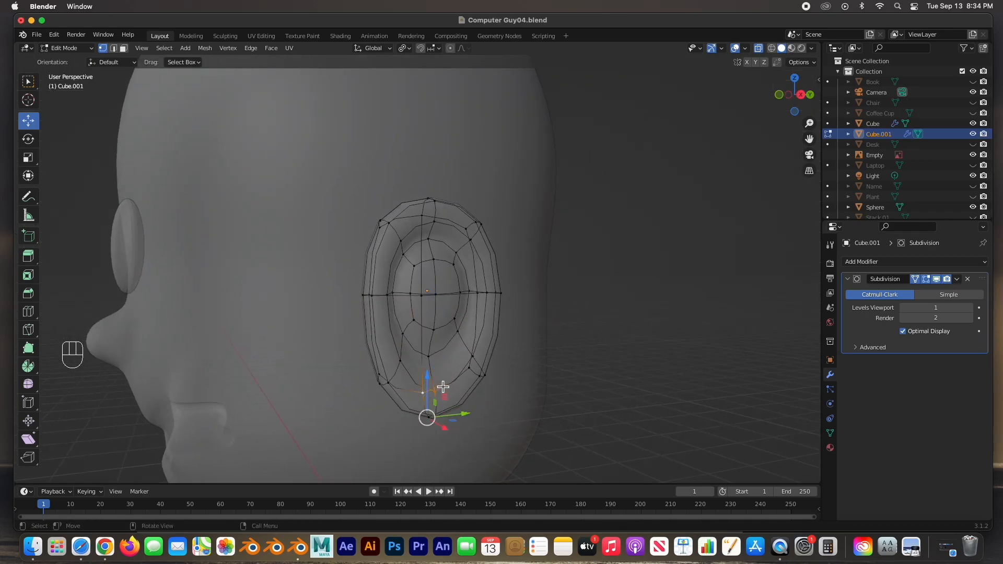
middle_click_drag(428, 396, 421, 385)
left_click_drag(421, 385, 421, 333)
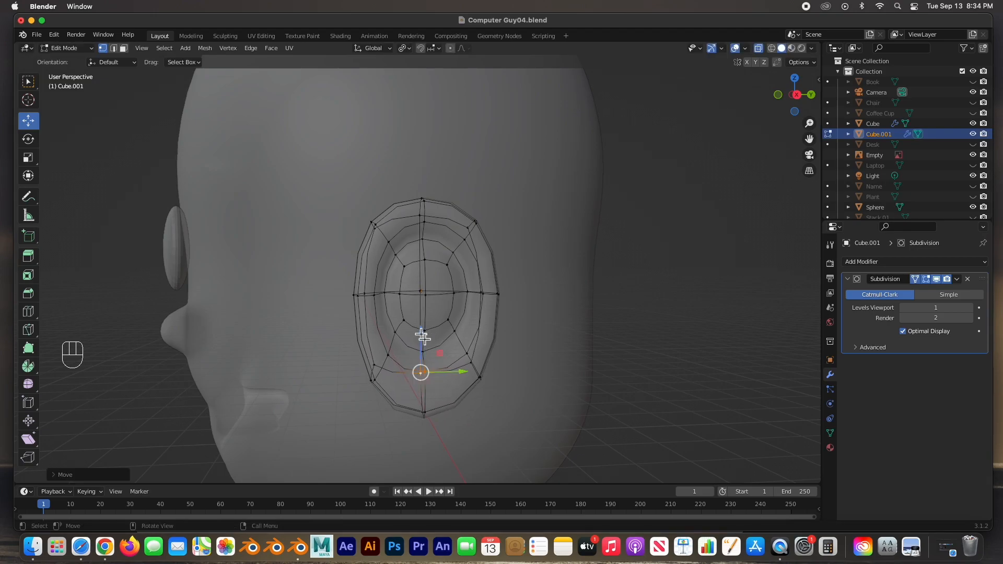
Select the vertices at the ear's bottom tip and pull them down and slightly toward the face
left_click_drag(413, 392, 441, 431)
left_click_drag(428, 390, 427, 407)
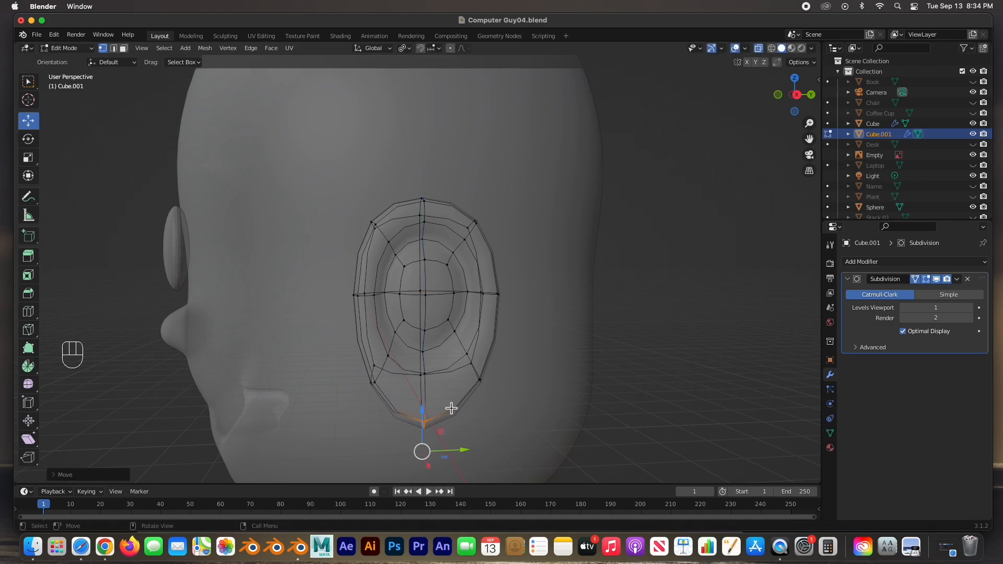
left_click_drag(461, 445, 457, 450)
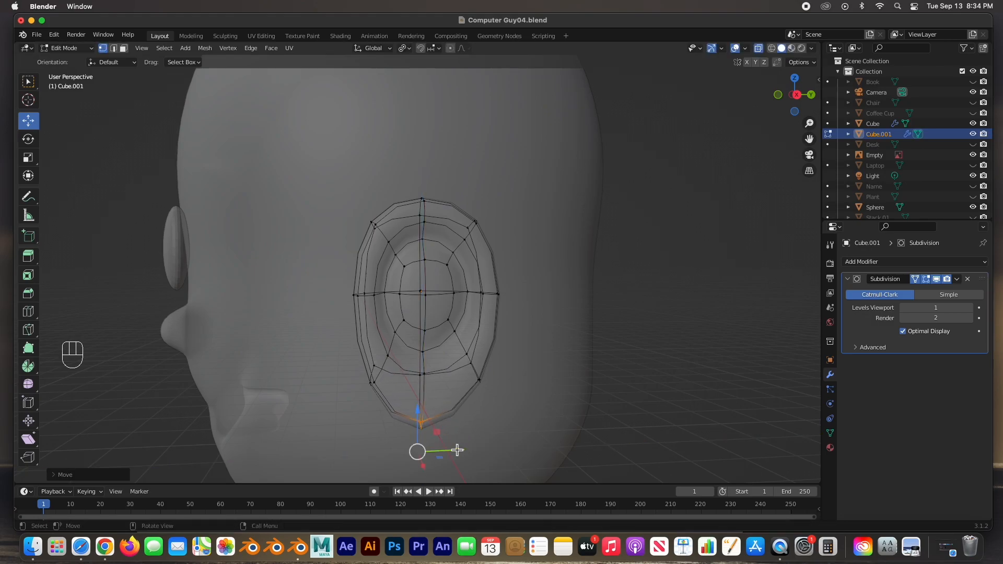
Move the ear's lower rear corner vertices up and toward the face to taper the outline above the lobe
left_click(477, 381)
left_click_drag(511, 390, 477, 374)
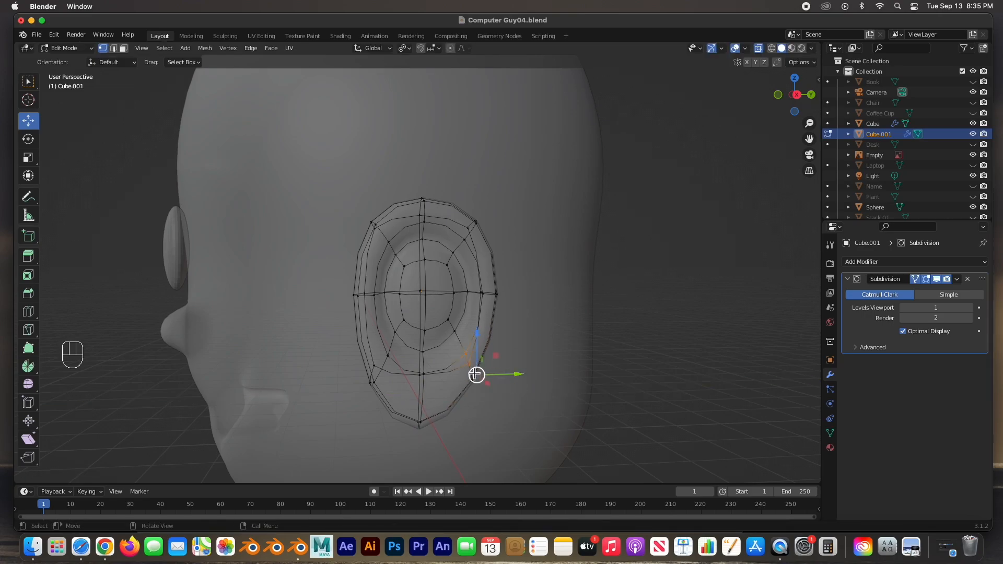
key("KP_3")
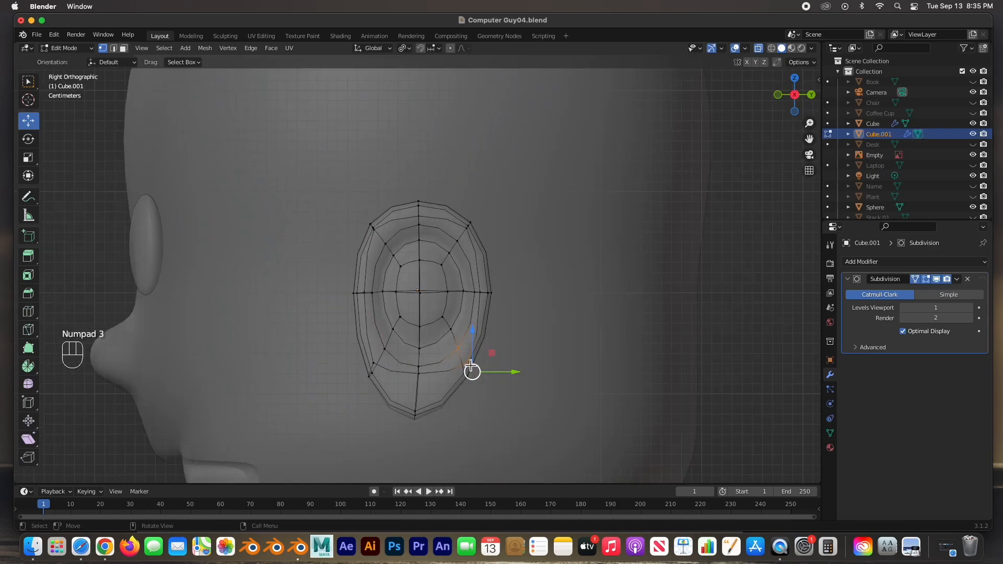
left_click_drag(472, 371, 464, 366)
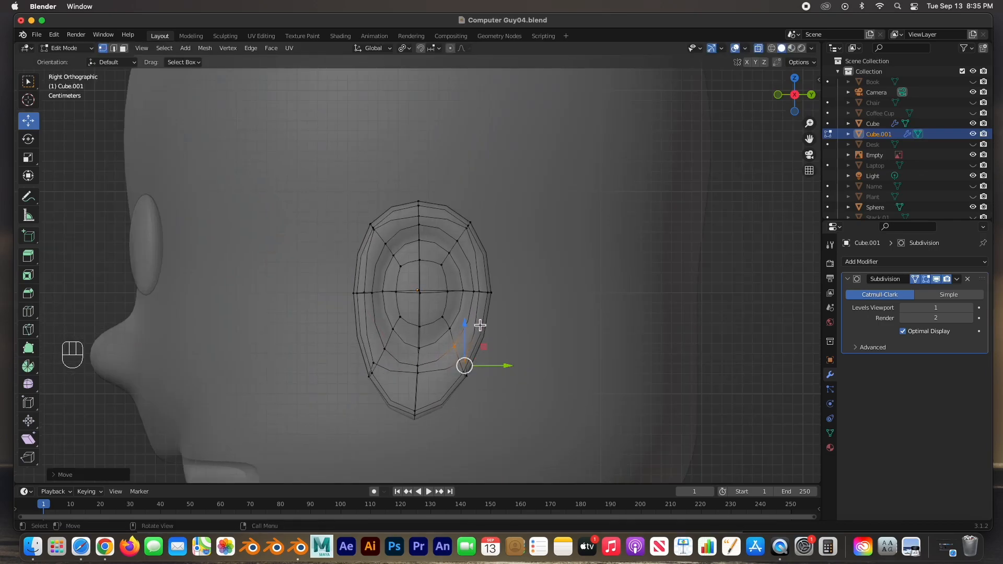
Select the middle vertices along the ear's front edge and move them along X toward the head
left_click_drag(468, 288, 530, 291)
middle_click_drag(432, 316, 477, 324)
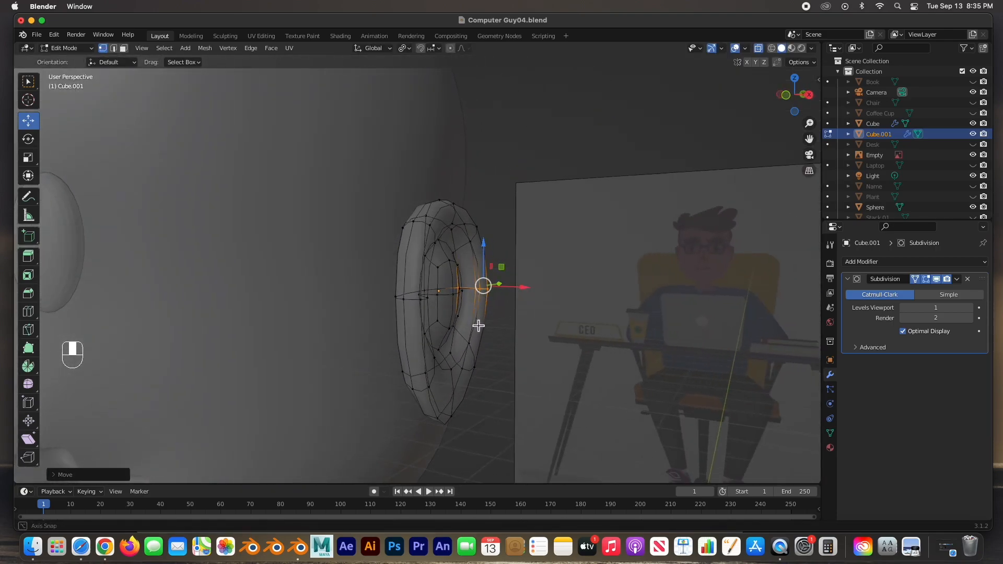
left_click(427, 303, "shift")
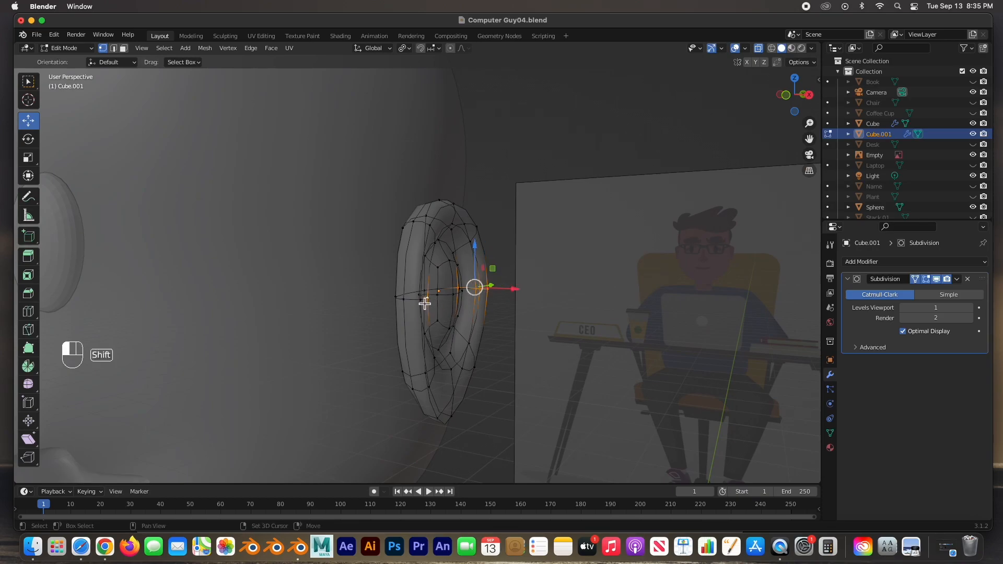
left_click(436, 307)
left_click(429, 301)
left_click(423, 303, "shift")
middle_click_drag(441, 322, 448, 353)
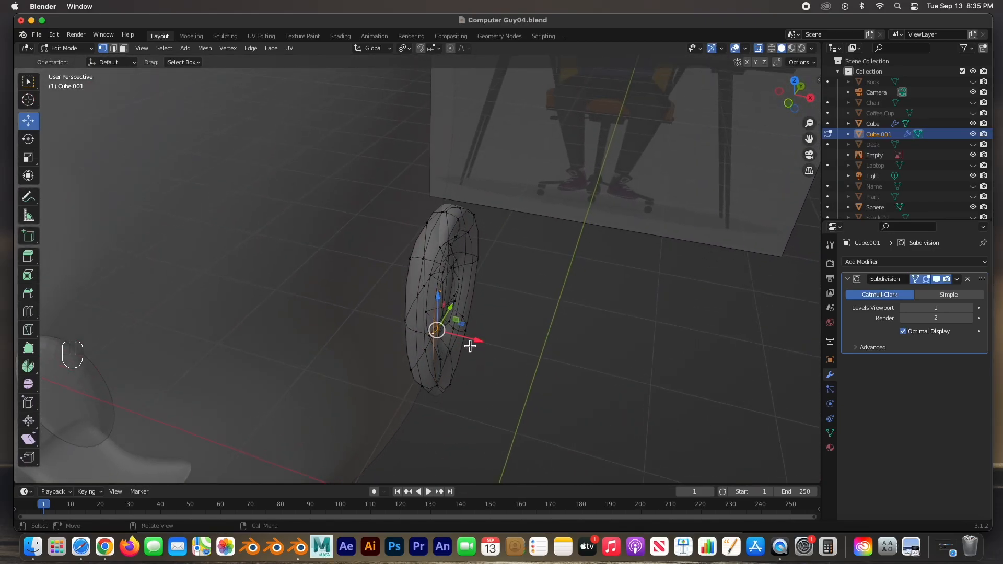
left_click_drag(473, 345, 444, 340)
left_click(416, 335, "shift")
middle_click_drag(444, 340, 456, 255)
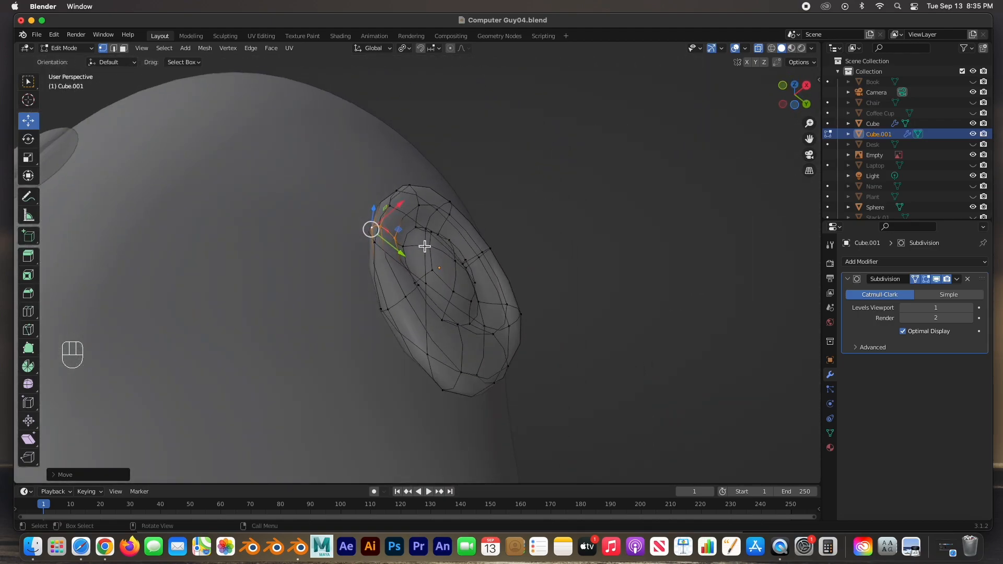
left_click_drag(405, 209, 389, 233)
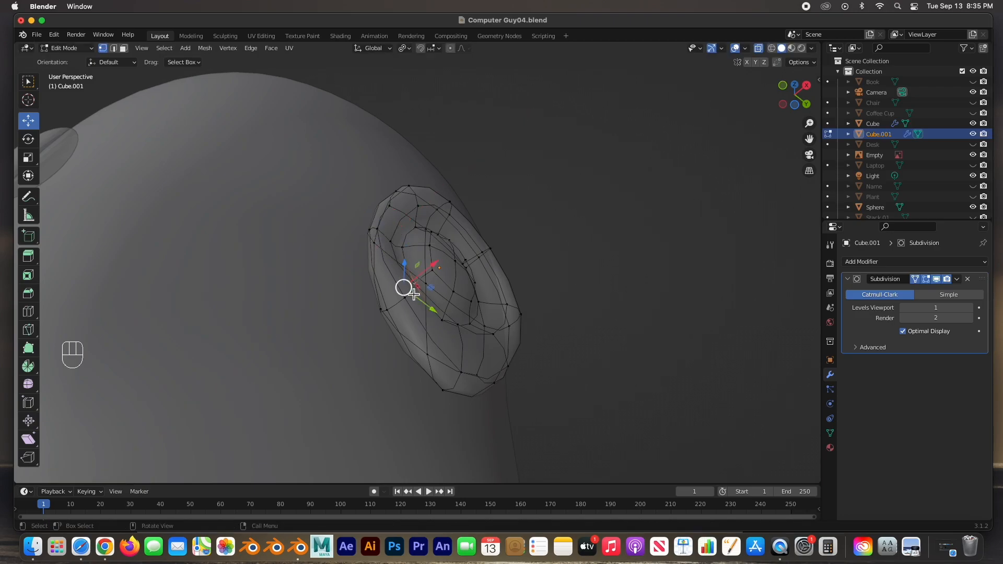
Adjust the ear's lower rim and pull the vertices at the lobe outward along X, away from the head
middle_click_drag(457, 297, 484, 375)
left_click_drag(443, 380, 468, 408)
left_click(462, 393)
left_click(466, 445, "shift")
mouse_move(486, 435)
left_mouse_down()
mouse_move(513, 436)
mouse_move(498, 433)
left_mouse_up()
middle_click_drag(449, 365, 404, 351)
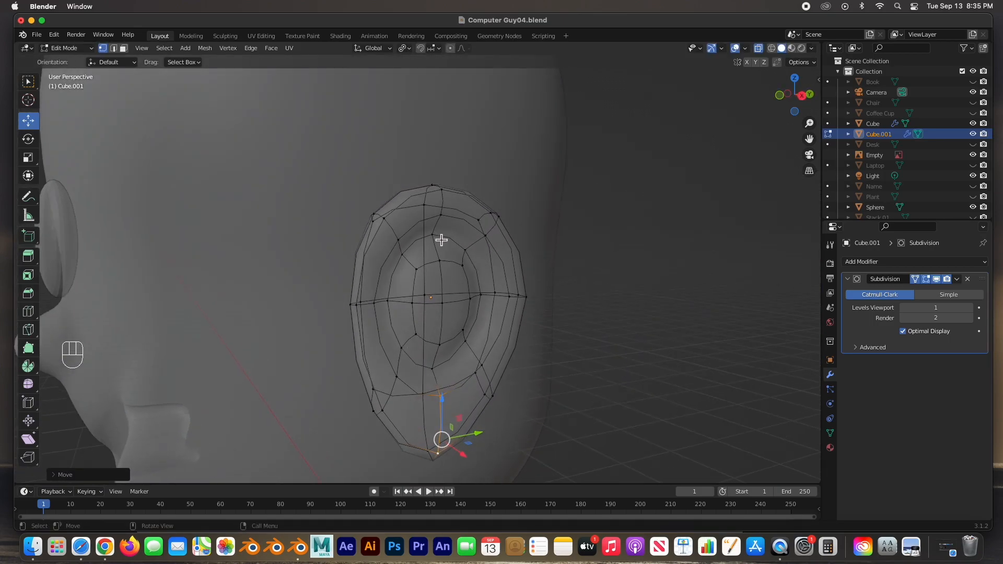
Select the three upper vertices around the ear's hollow in side view and move them up along Z
middle_click_drag(442, 240, 406, 237)
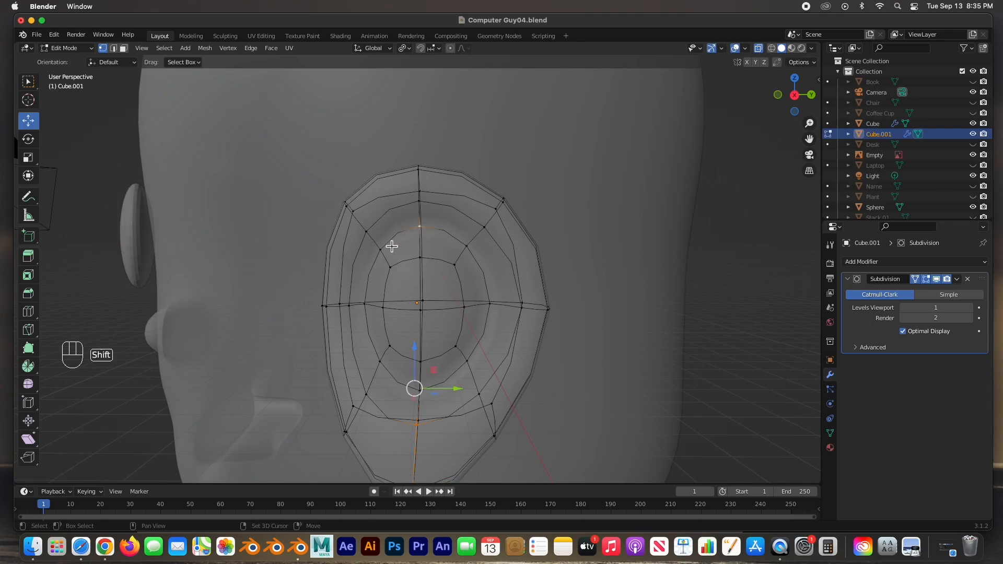
left_click(385, 252)
left_click(421, 234, "shift")
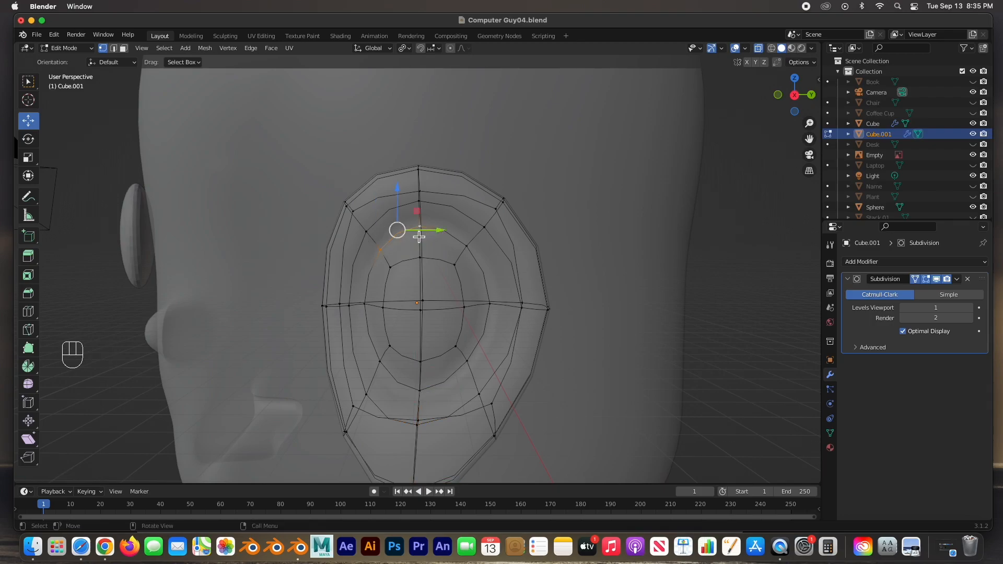
left_click(467, 245, "shift")
mouse_move(428, 220)
left_mouse_down()
mouse_move(427, 202)
mouse_move(421, 208)
left_mouse_up()
Select the three rear vertices around the ear's hollow and move them along Y toward the back of the head
left_click(469, 241)
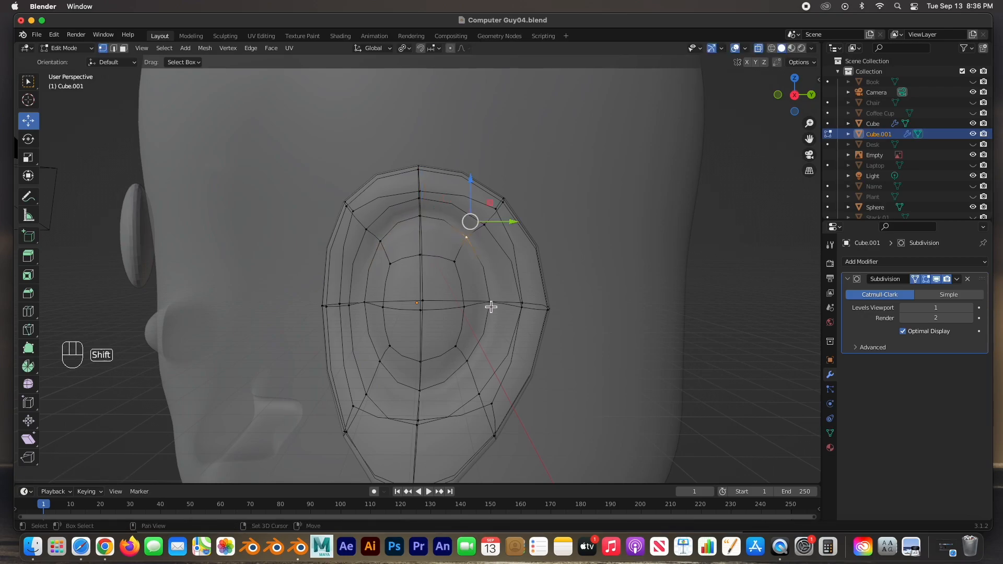
left_click(493, 307, "shift")
left_click(470, 366, "shift")
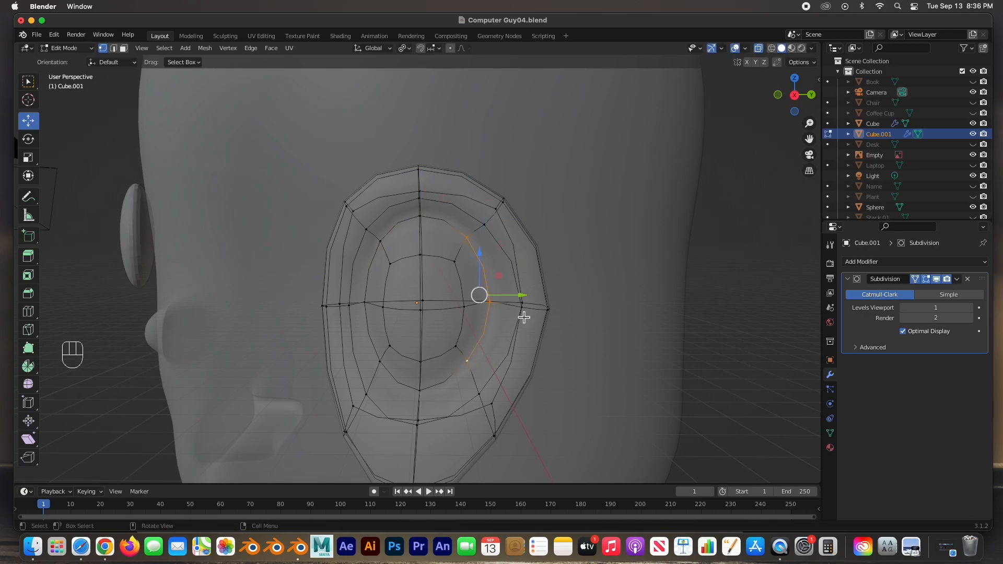
left_click_drag(522, 296, 544, 299)
Select the four central faces on the back of the ear and inset them
middle_click_drag(543, 299, 425, 299)
key("3")
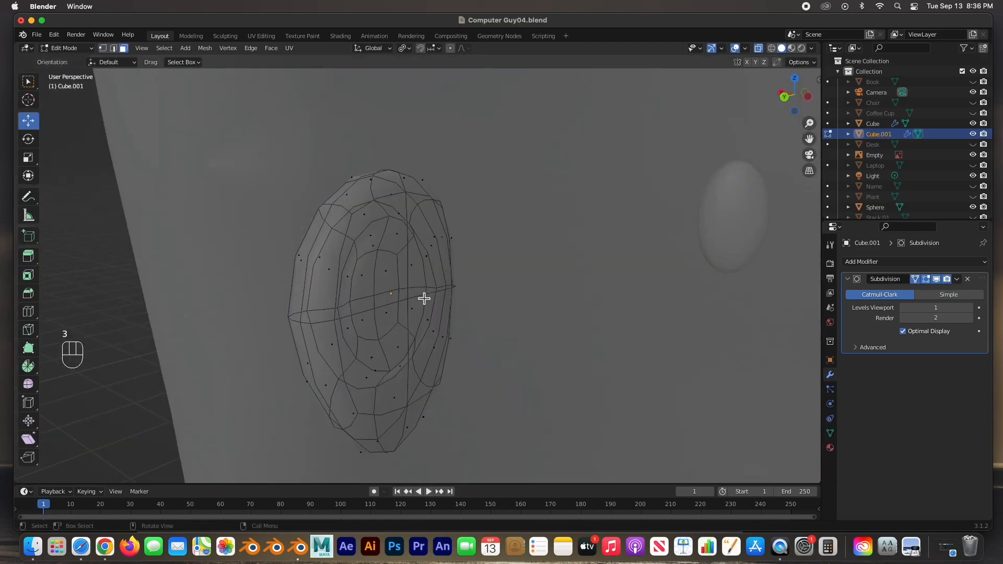
left_click(377, 249)
middle_click_drag(408, 262, 373, 280)
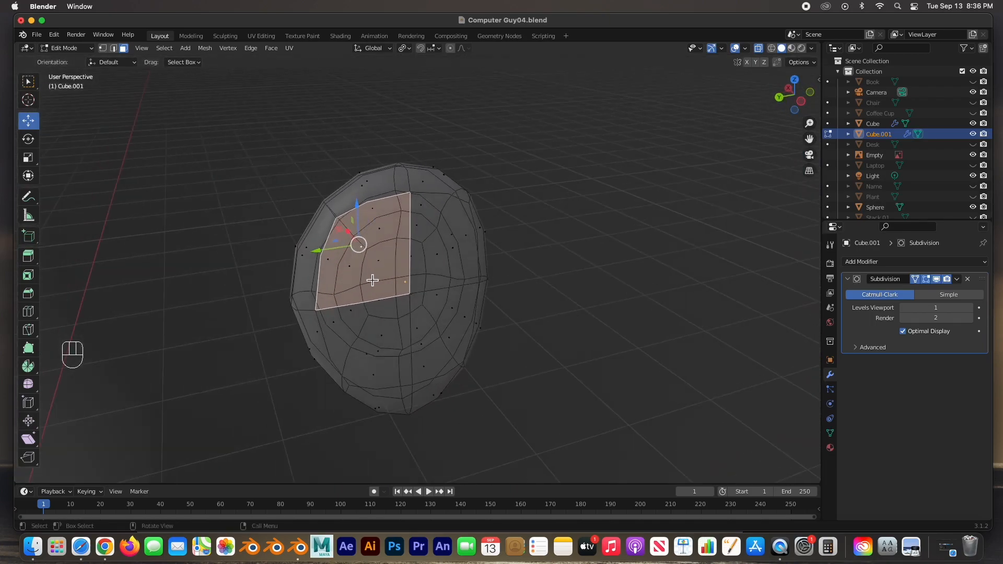
left_click(452, 235, "shift")
mouse_move(439, 318)
middle_mouse_down()
mouse_move(452, 324)
mouse_move(441, 315)
middle_mouse_up()
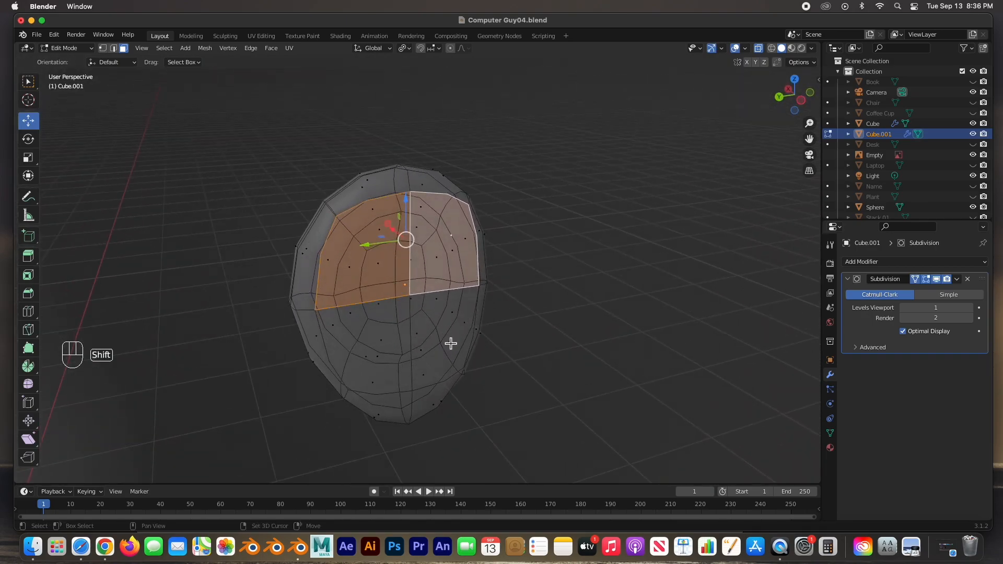
left_click(423, 352, "shift")
middle_click_drag(371, 359, 380, 299)
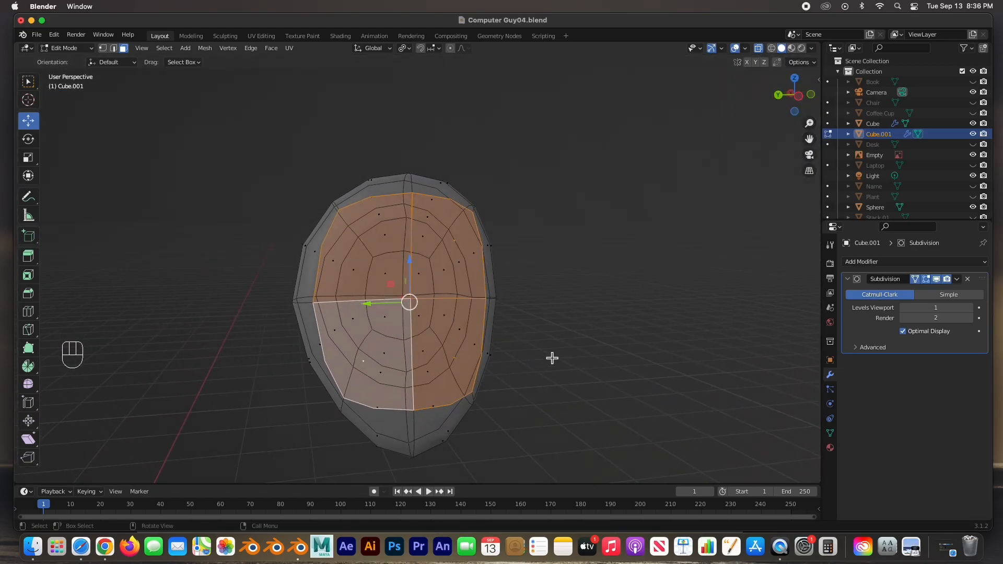
key("i")
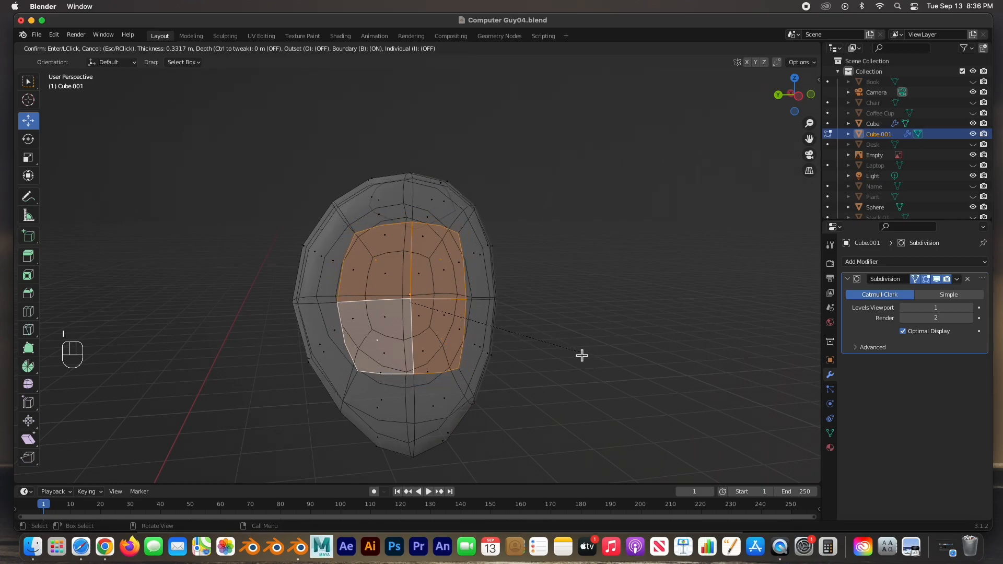
left_click(588, 356)
Extrude the inset back faces twice toward the head to form a stem that reaches inside it
middle_click_drag(588, 356, 492, 348)
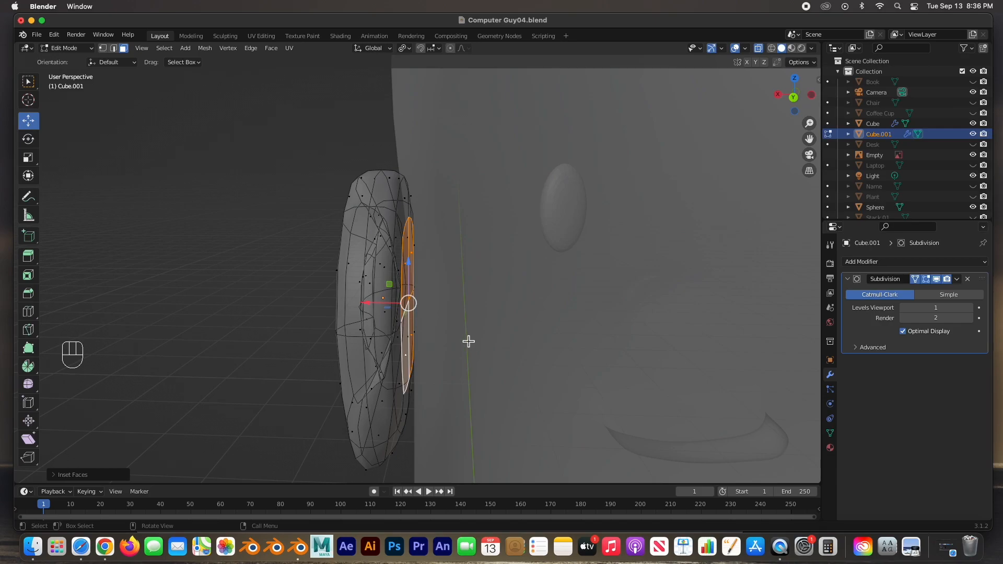
key("e")
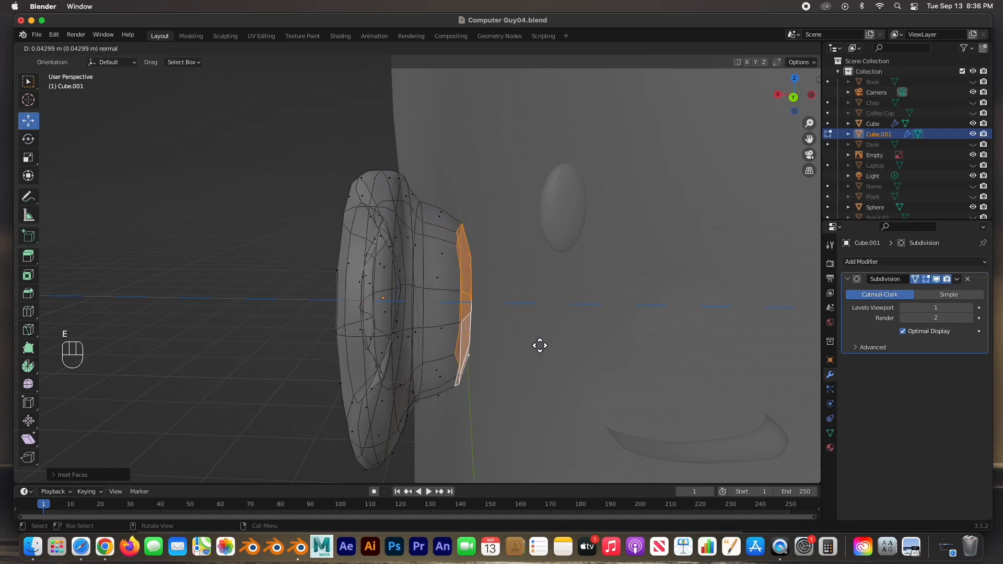
left_click(522, 344)
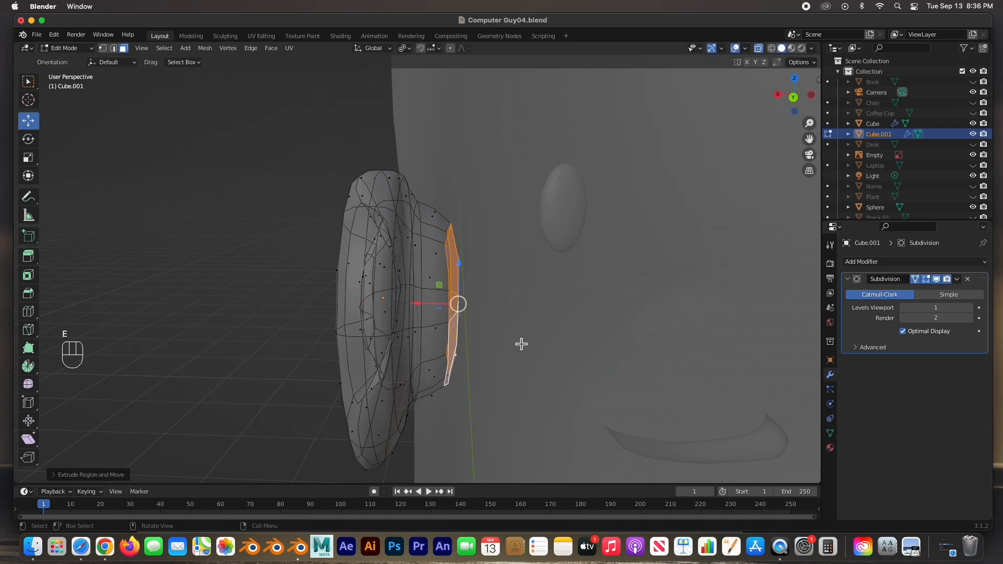
key("e")
left_click(558, 346)
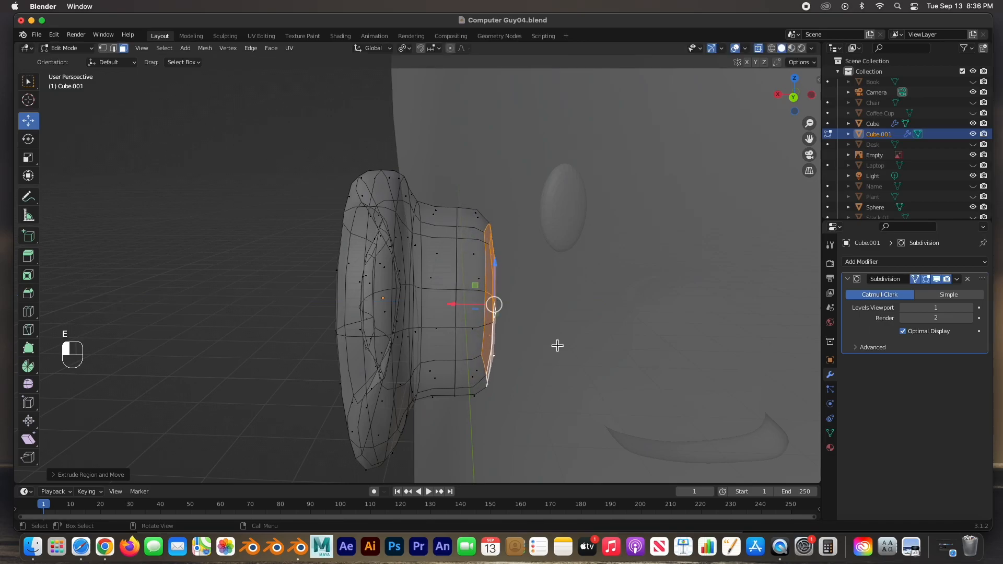
left_click(308, 303)
middle_click_drag(308, 303, 537, 311)
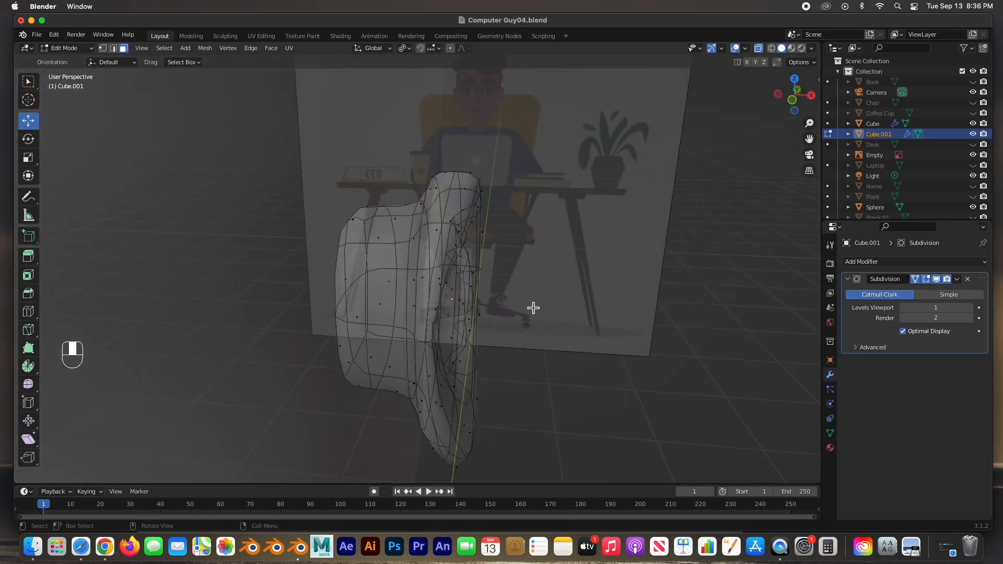
Return to Object Mode, deselect the ear and turn off X-ray to check it against the head
key("Tab")
scroll(517, 332, "down", 3)
middle_click_drag(500, 331, 431, 308)
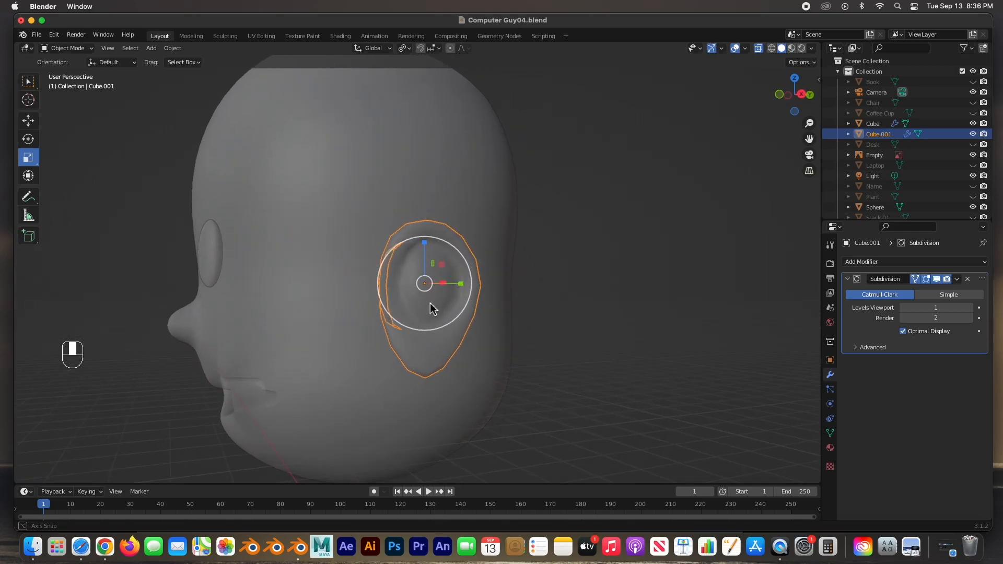
left_click(542, 357)
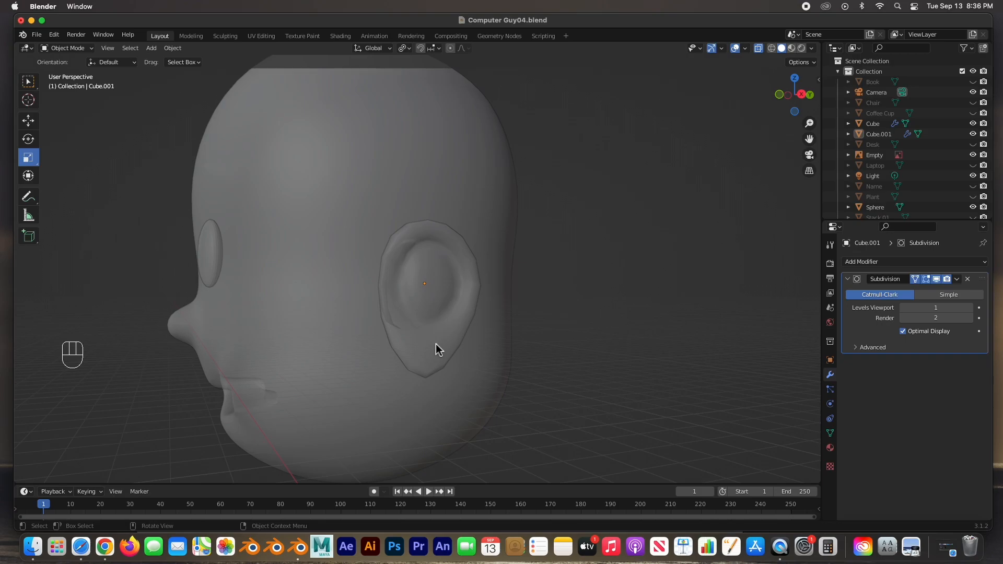
left_click(759, 48)
middle_click_drag(559, 213, 521, 264)
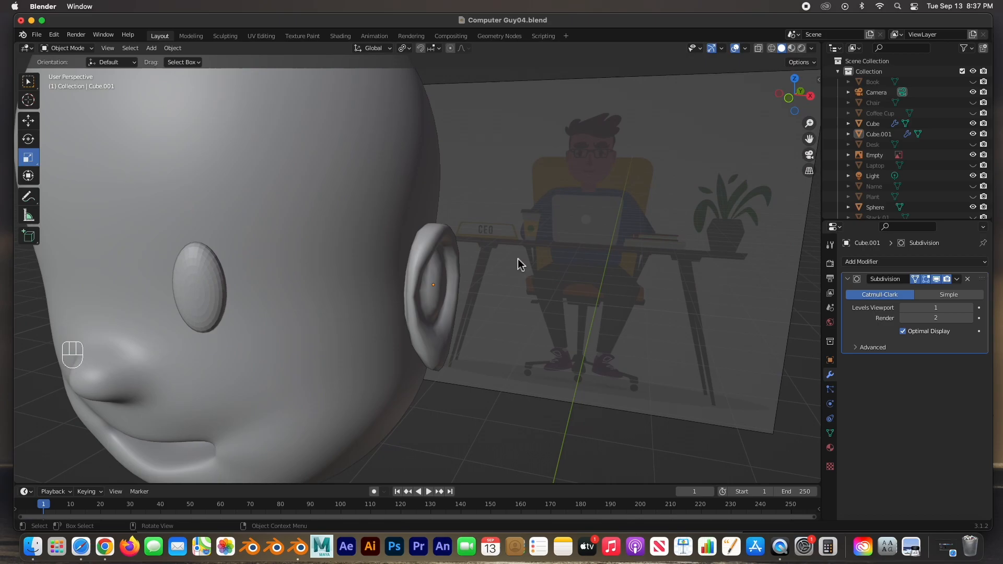
Rotate the ear about 24° clockwise in top view and move it slightly outward and toward the face
left_click(452, 275)
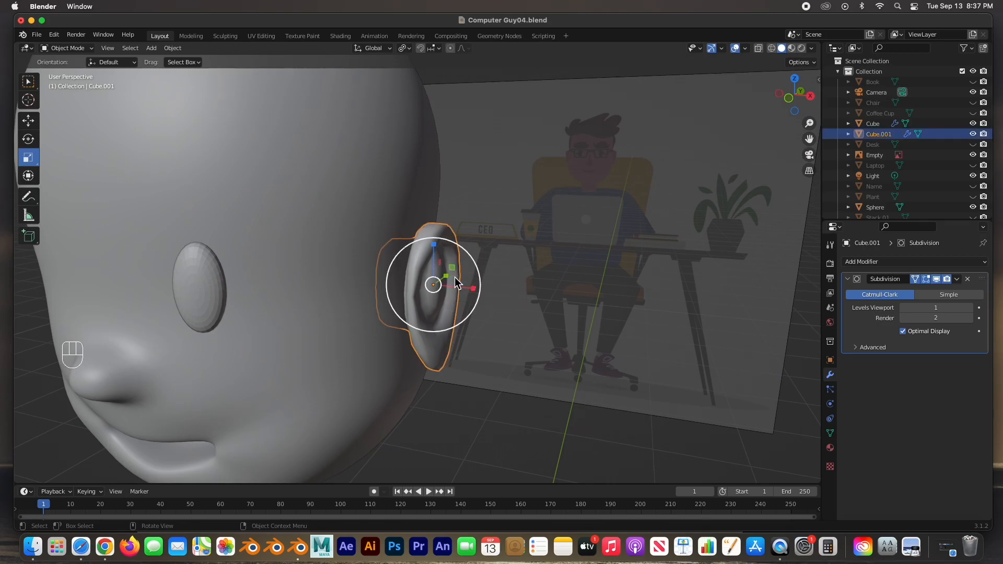
key("KP_7")
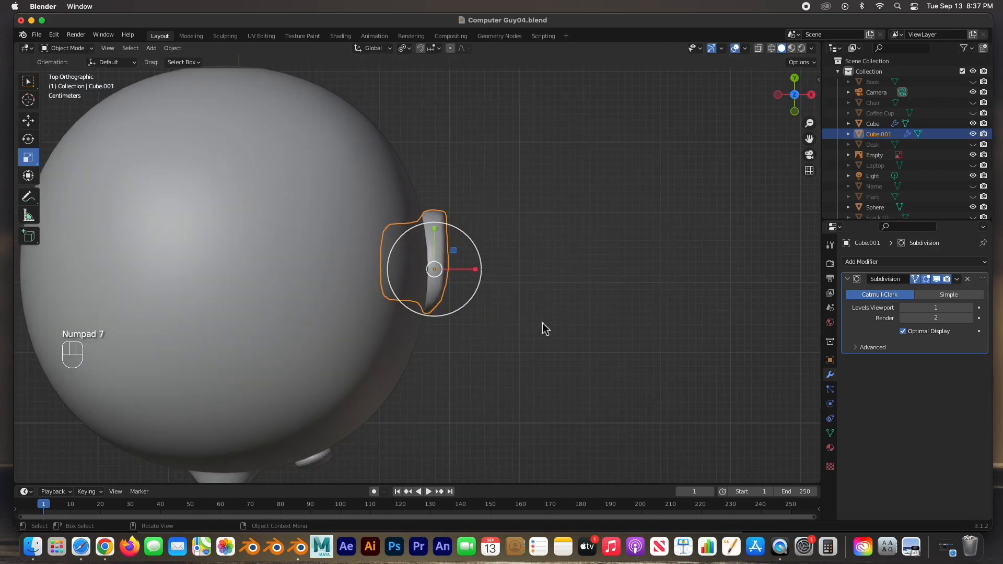
key("r")
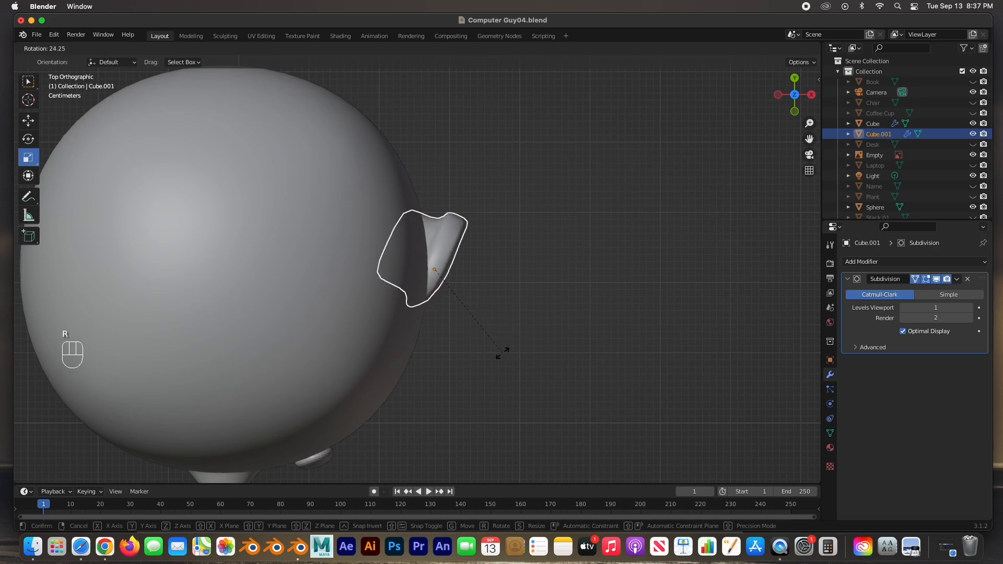
left_click(502, 353)
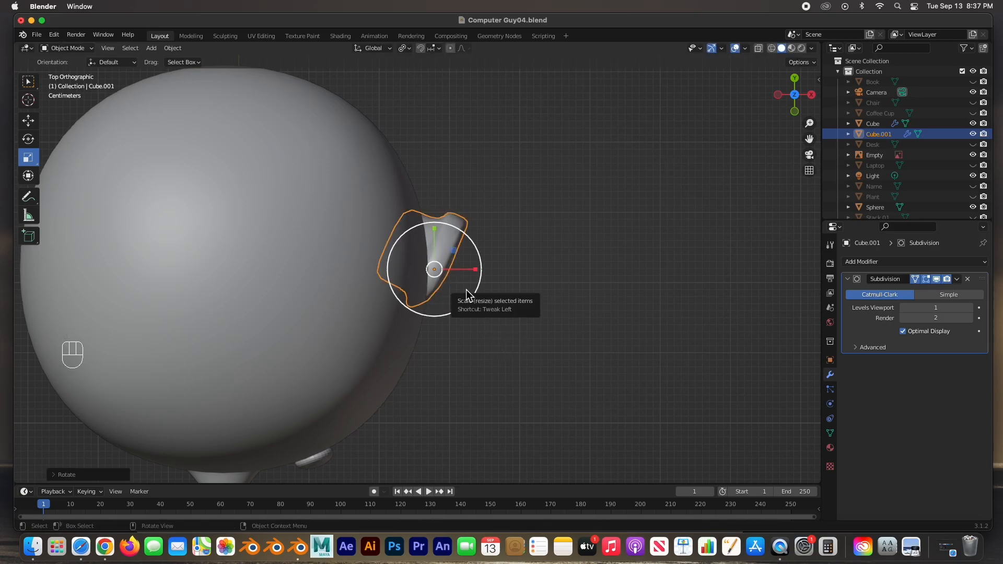
key("g")
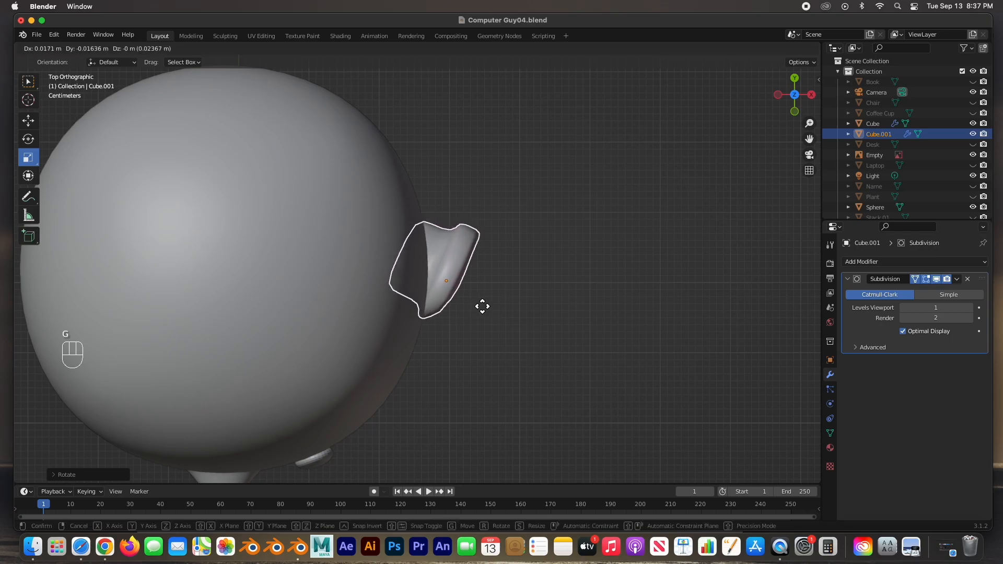
left_click(481, 308)
Rotate the ear slightly counterclockwise from above to bring it closer to parallel with the head's side
middle_click_drag(480, 307, 505, 310)
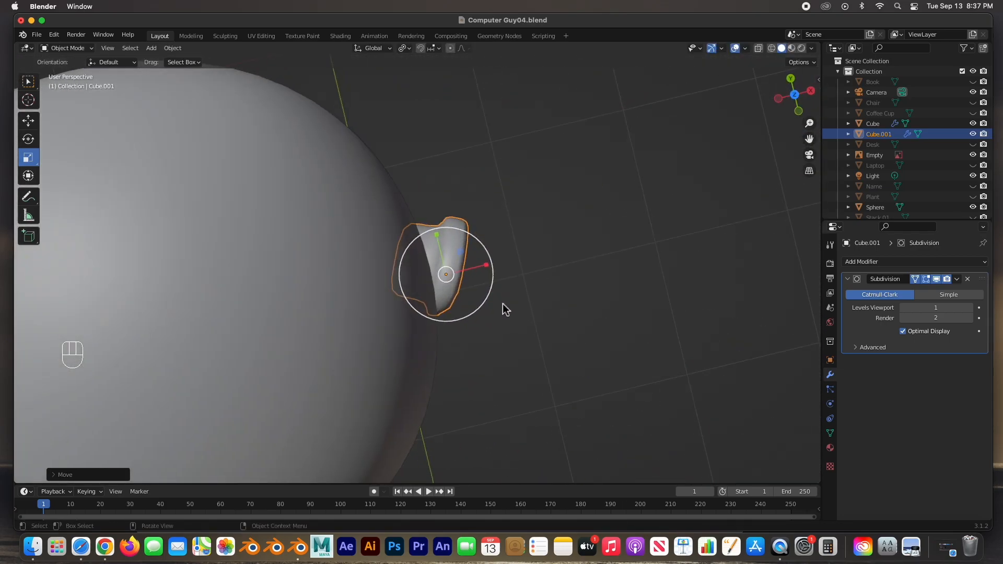
key("r")
left_click(525, 350)
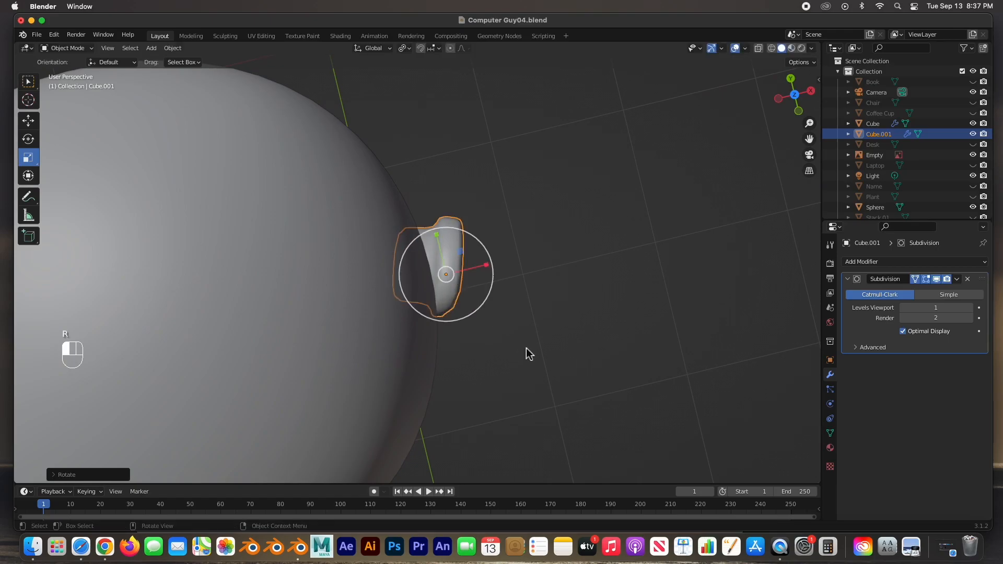
middle_click_drag(511, 333, 518, 217)
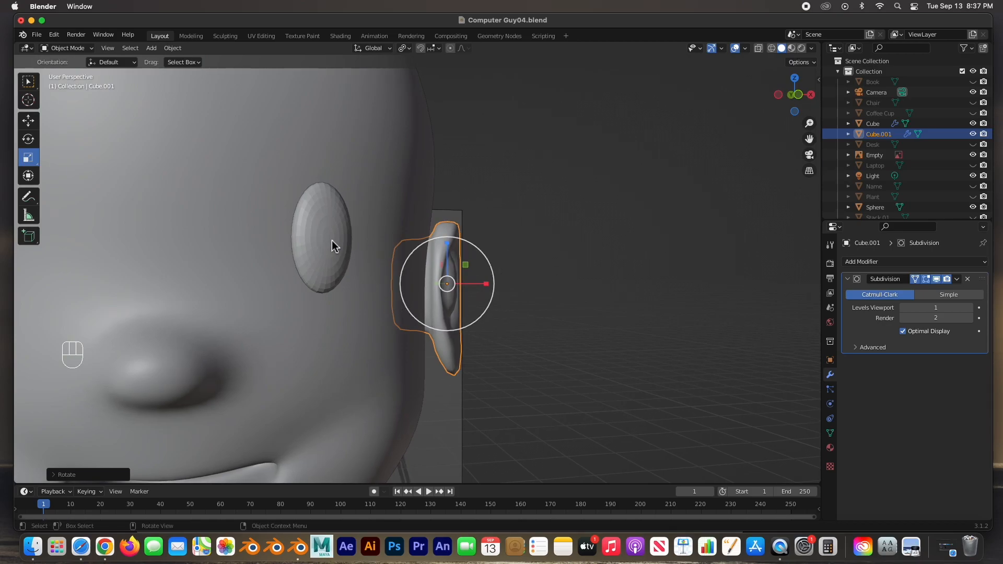
Tilt the ear clockwise in front view so the lobe angles in toward the head, and activate the Move tool
key("KP_1")
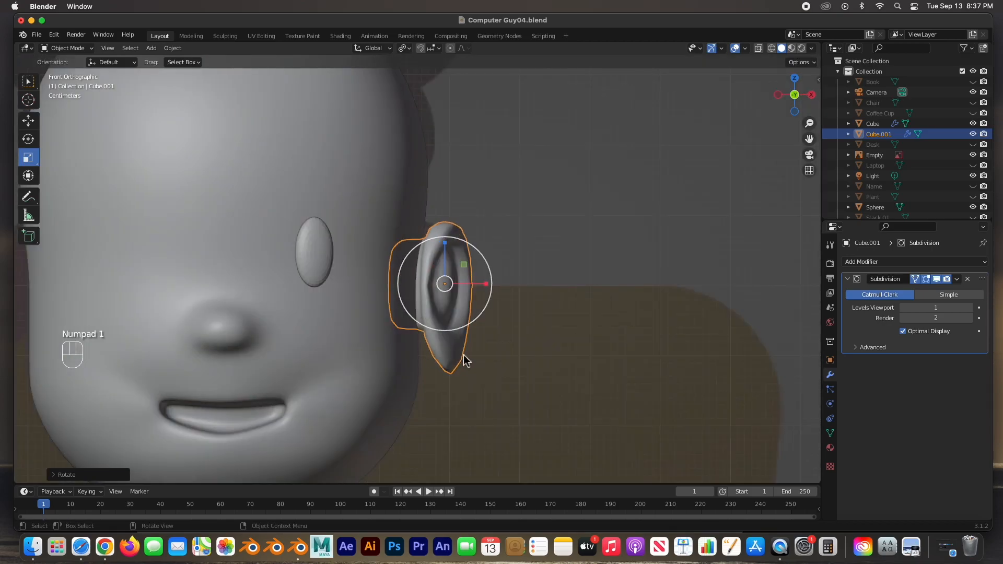
key("r")
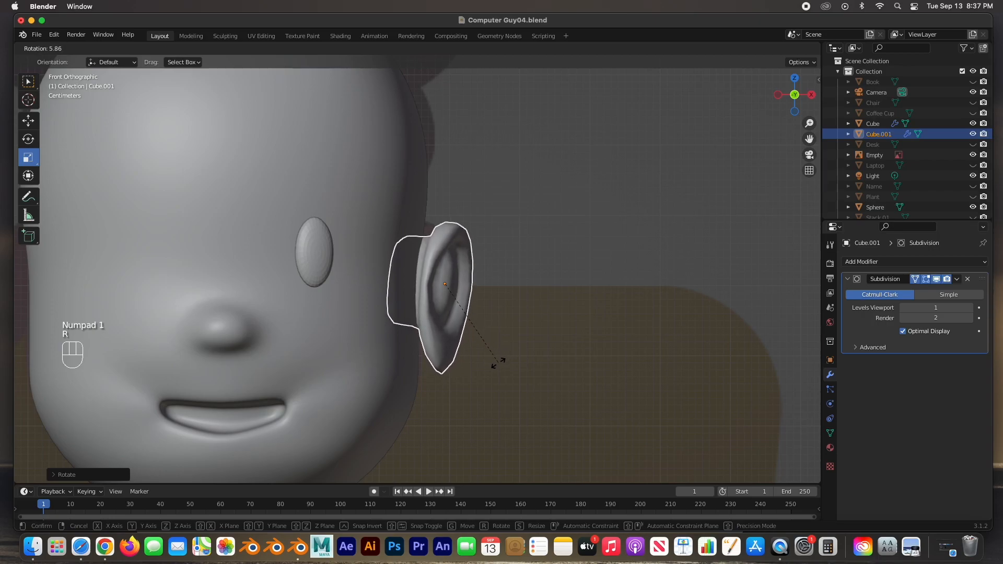
left_click(496, 366)
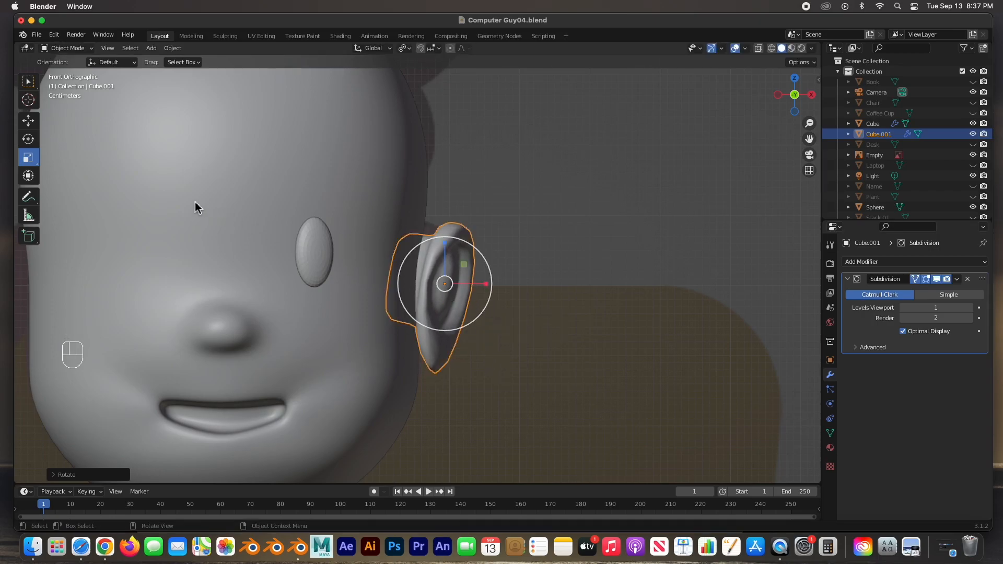
left_click(28, 120)
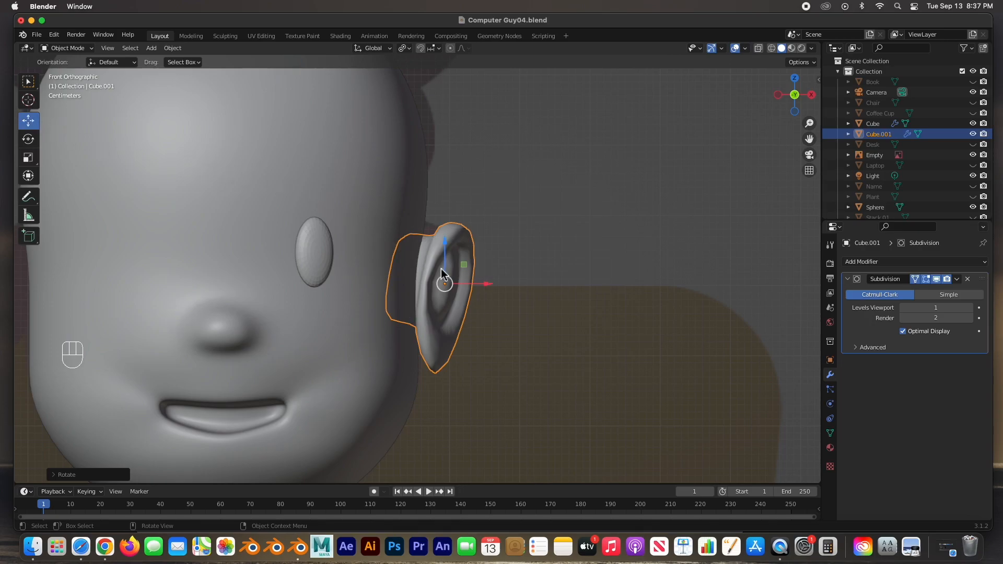
Move the ear slightly inward against the head and check the fit from behind and the front
left_click_drag(475, 283, 472, 282)
middle_click_drag(502, 289, 372, 270)
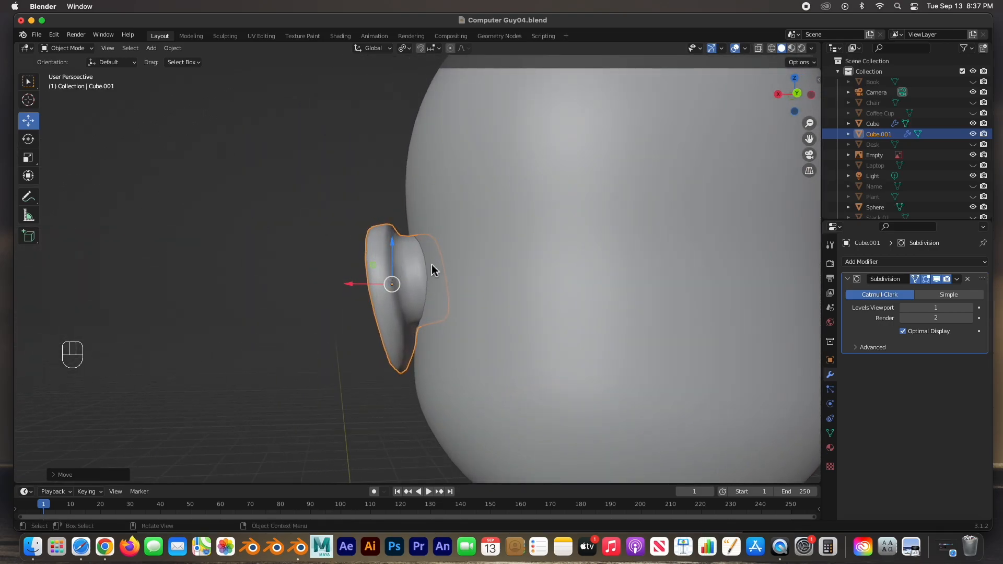
middle_click_drag(399, 273, 528, 220)
middle_click_drag(467, 192, 643, 278)
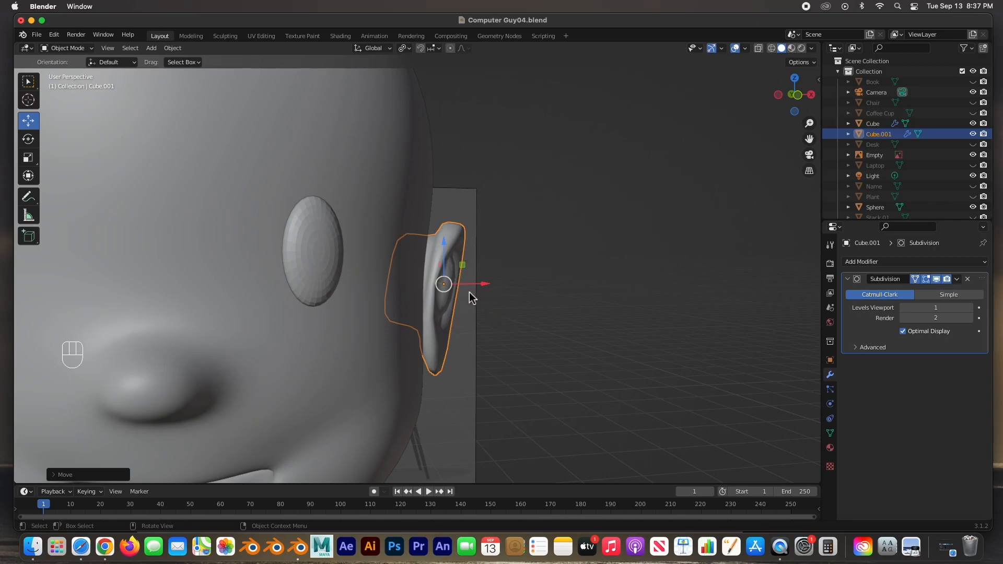
key("KP_1")
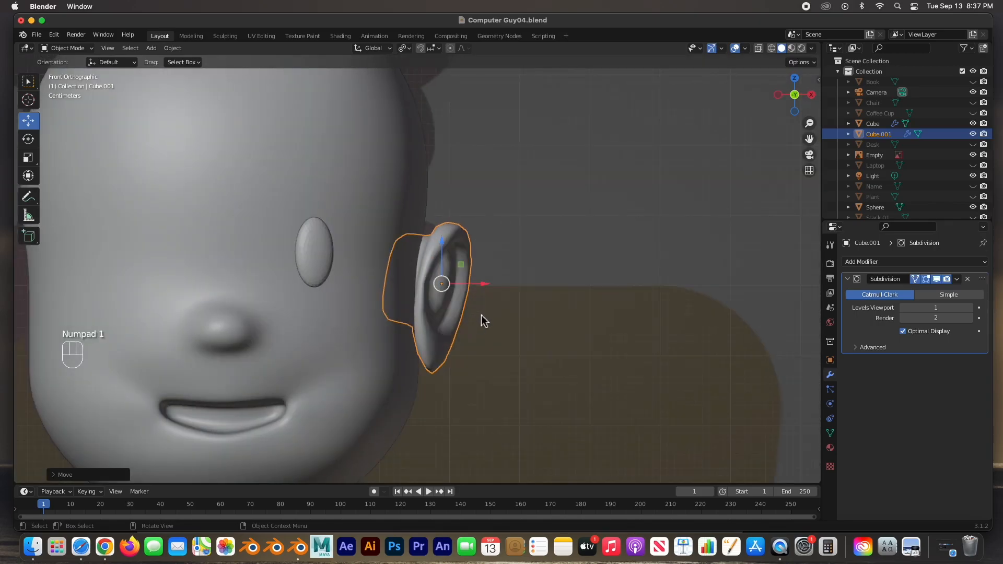
Rotate the ear slightly clockwise in front view and lower it a little against the head
key("r")
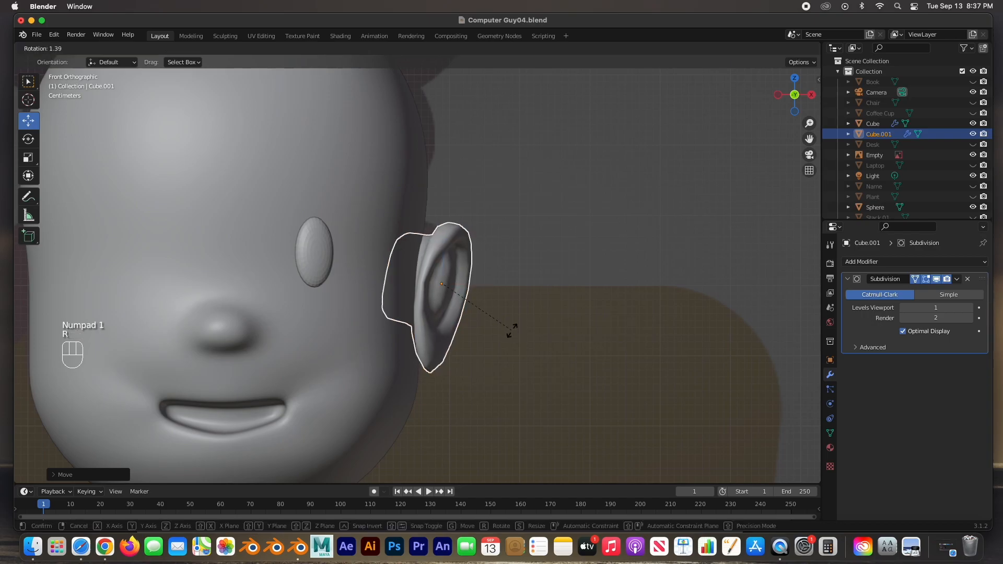
left_click(511, 333)
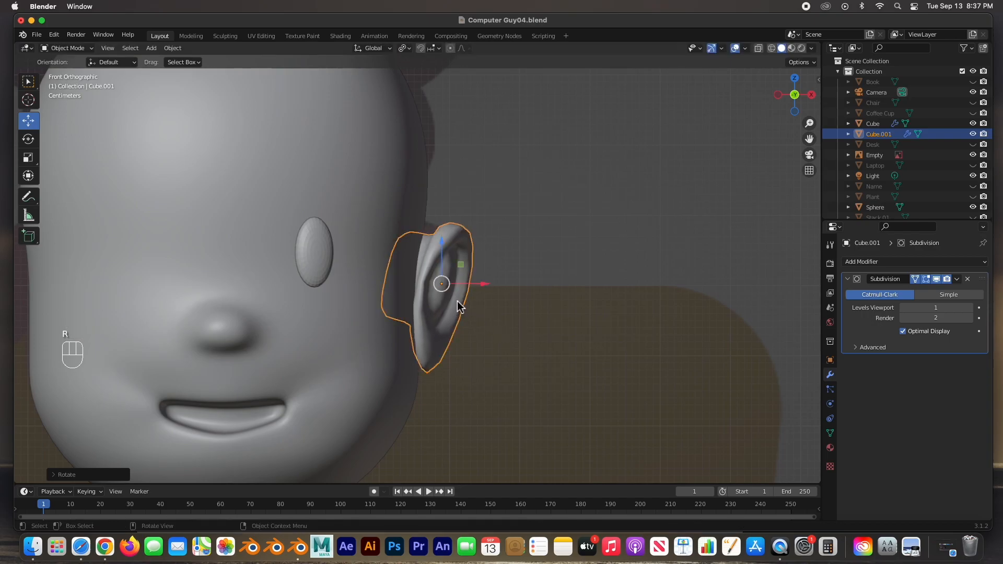
left_click_drag(443, 284, 448, 299)
Edit the ear mesh in vertex mode with X-ray on and raise the earlobe's bottom vertices to shorten the lobe
middle_click_drag(519, 315, 413, 310)
key("Tab")
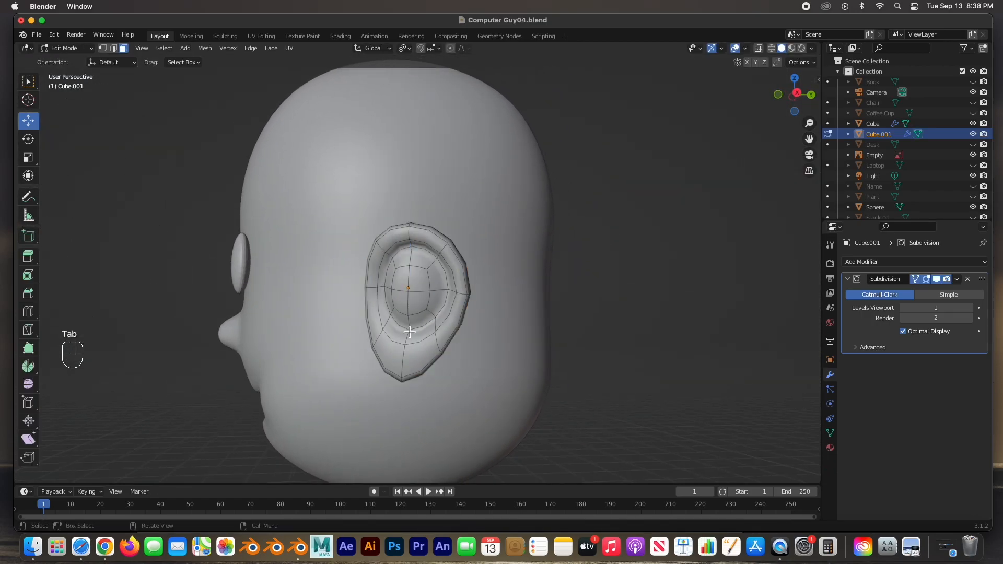
key("1")
left_click(759, 49)
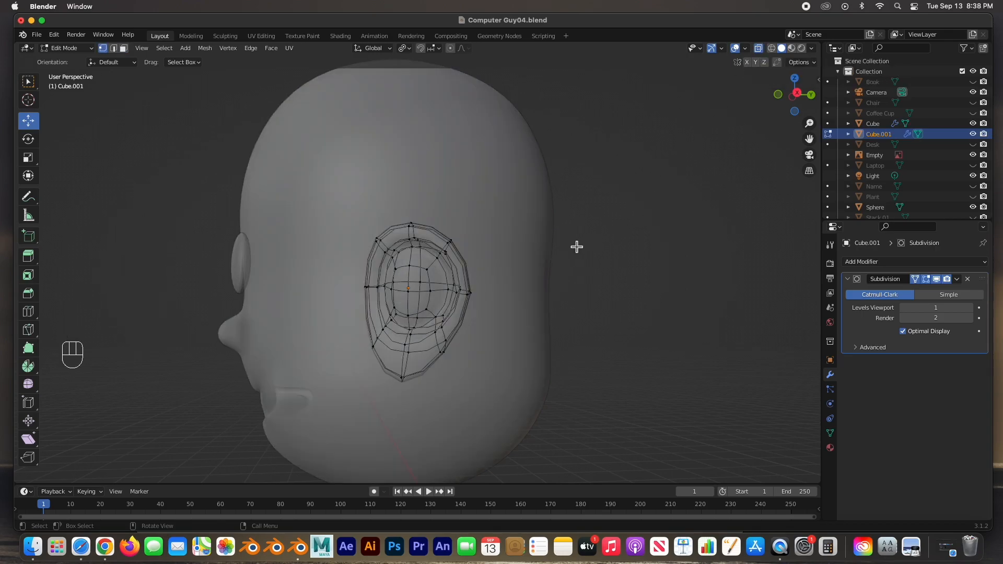
left_click_drag(425, 403, 411, 333)
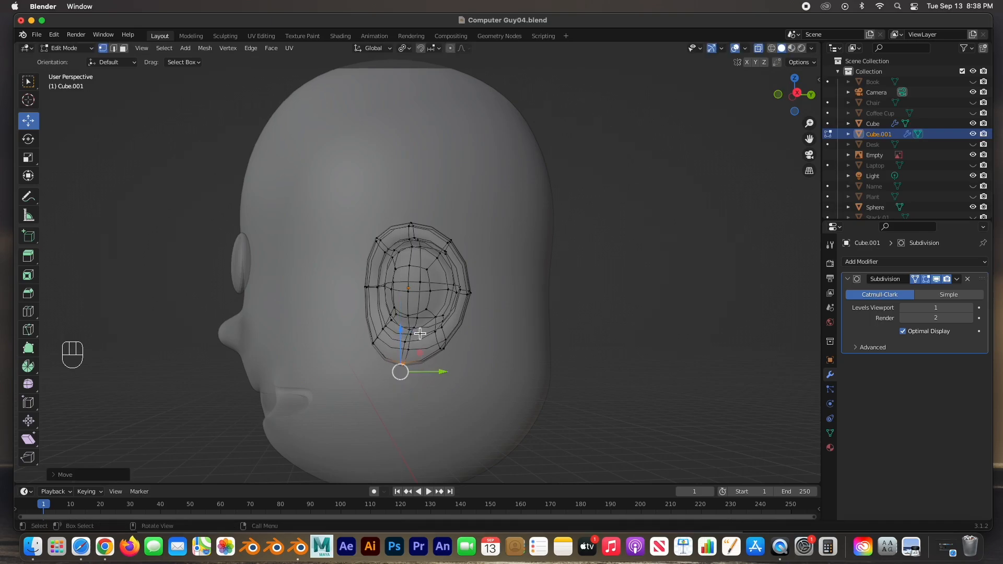
Move the middle vertex on the ear's face-side edge, between rim and base, slightly outward from the head
scroll(457, 356, "up", 1)
mouse_move(458, 356)
middle_mouse_down()
mouse_move(477, 356)
mouse_move(461, 363)
middle_mouse_up()
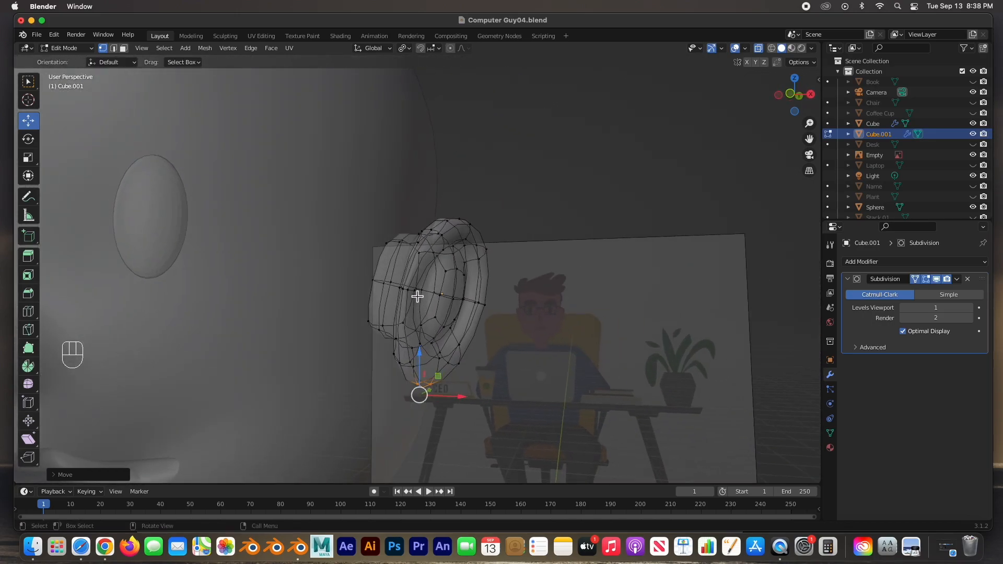
left_click(417, 296)
left_click_drag(441, 286, 449, 291)
middle_click_drag(432, 310, 459, 315)
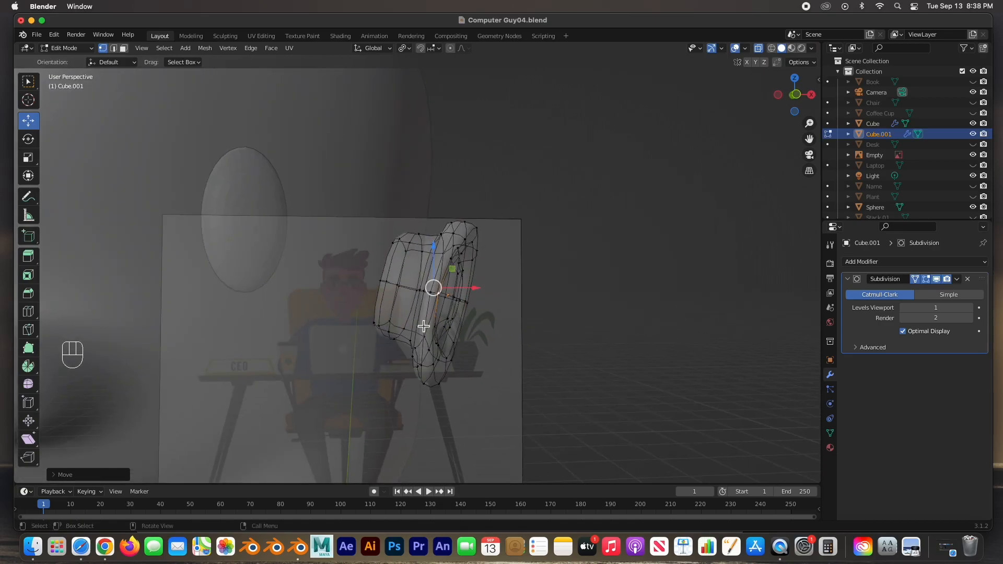
In front view, move the upper inner vertices of the ear's base further into the head
key("KP_1")
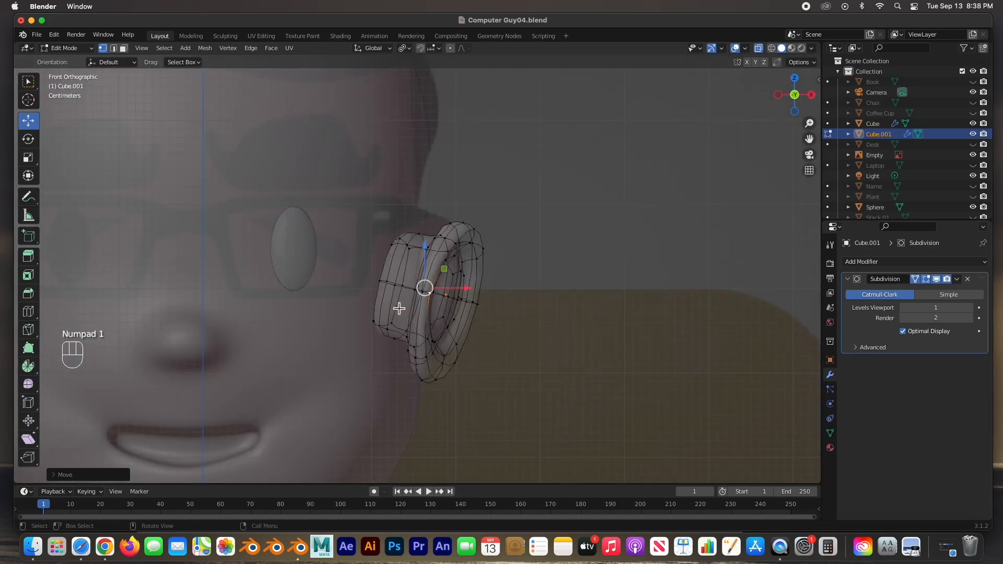
left_click_drag(383, 219, 425, 238)
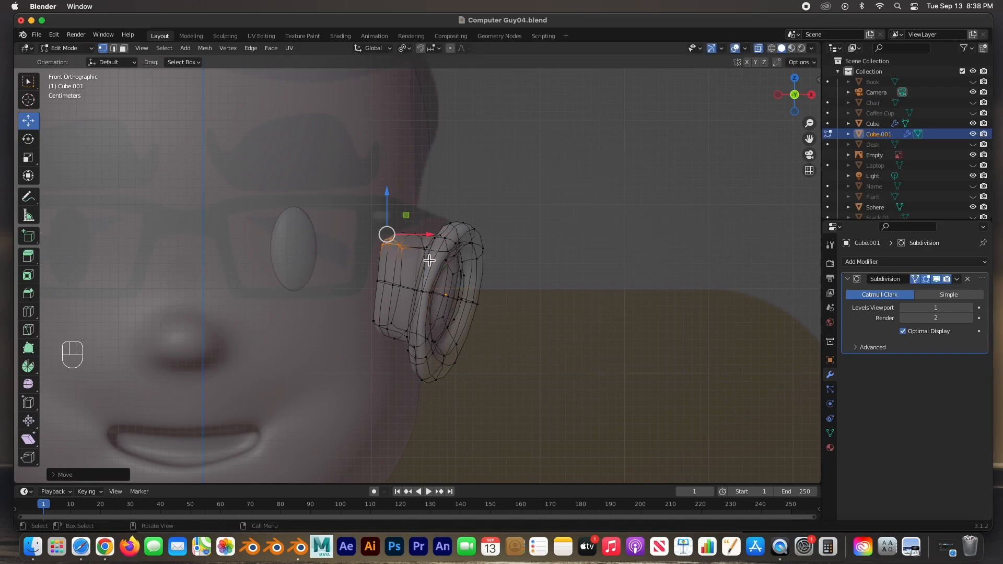
Shift the upper and middle vertices of the ear's inner base slightly toward the head in the front view
middle_click_drag(517, 289, 304, 280)
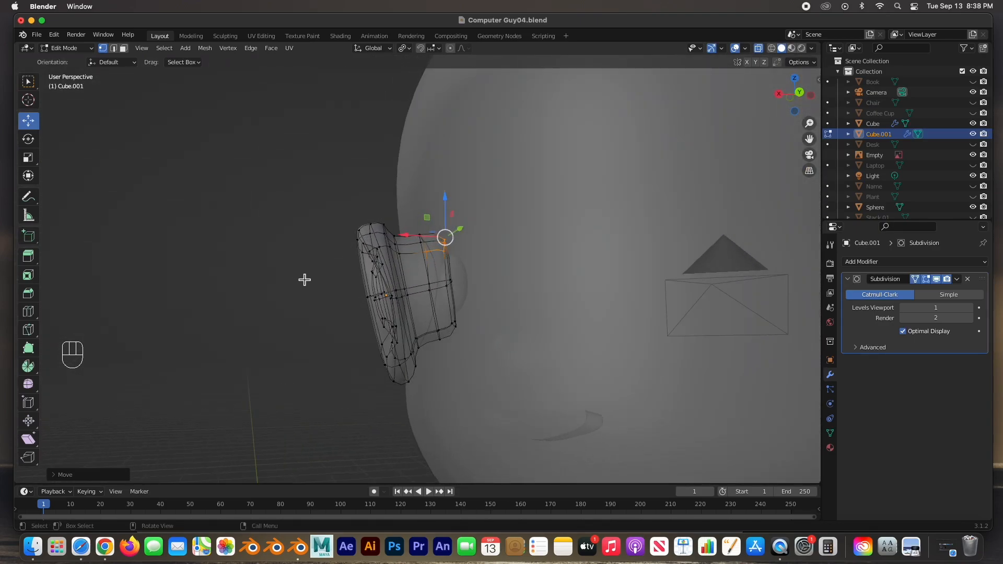
key("KP_1")
left_click_drag(431, 239, 422, 236)
left_click_drag(373, 272, 421, 285)
left_click(510, 252)
mouse_move(558, 285)
middle_mouse_down()
mouse_move(522, 293)
mouse_move(560, 297)
middle_mouse_up()
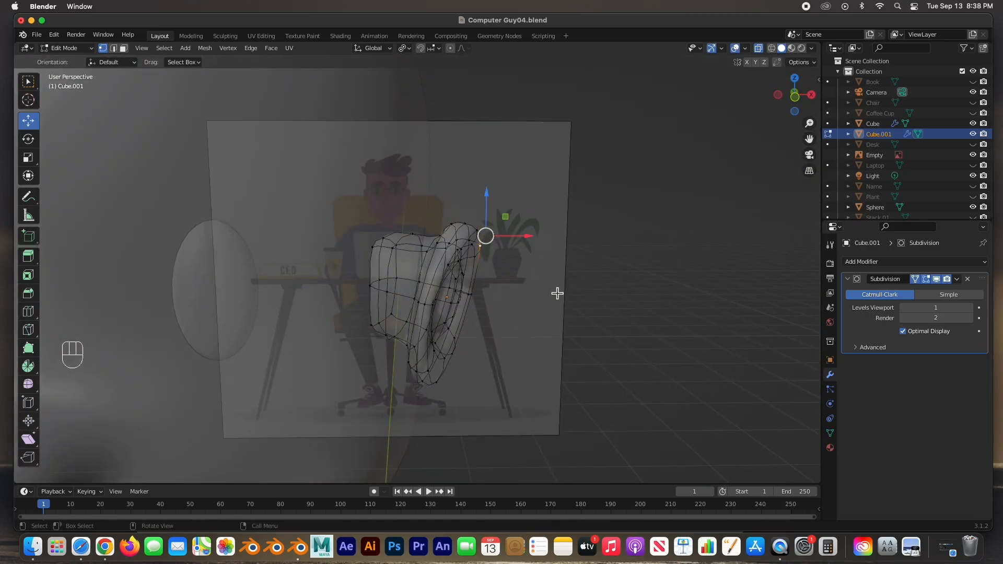
key("KP_1")
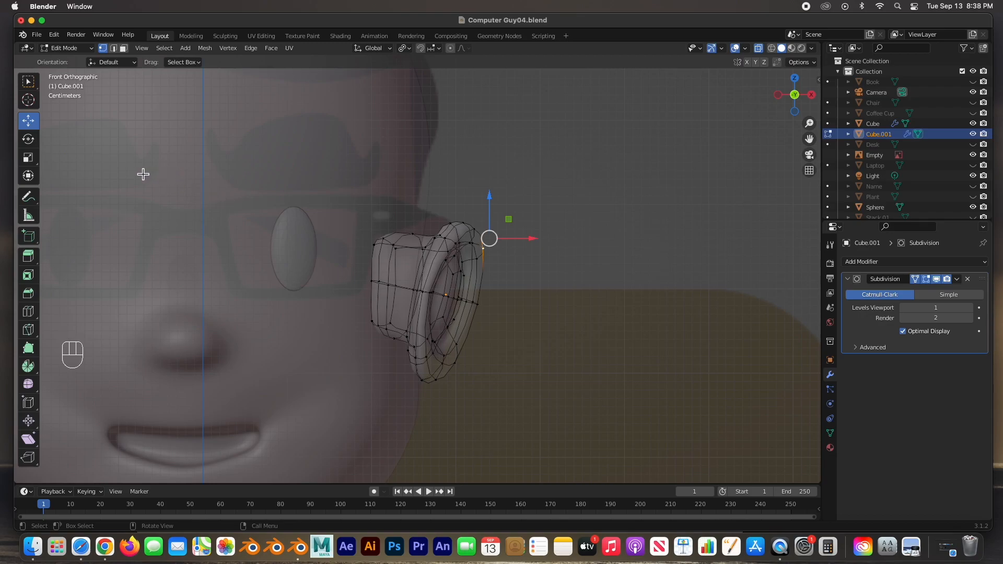
Return to Object Mode and move the whole ear slightly up and toward the head
key("Tab")
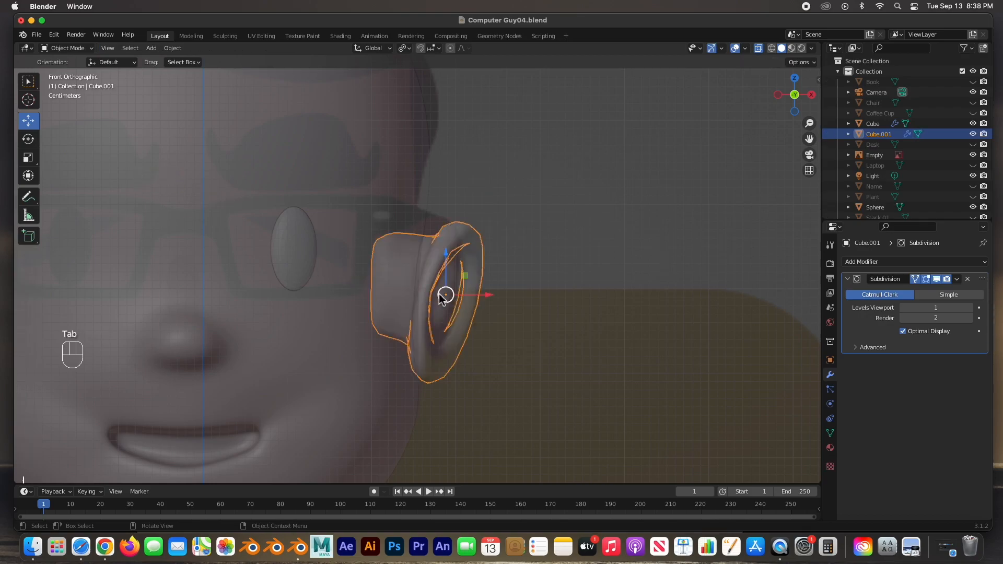
mouse_move(445, 295)
left_mouse_down()
mouse_move(634, 224)
mouse_move(441, 290)
mouse_move(437, 280)
left_mouse_up()
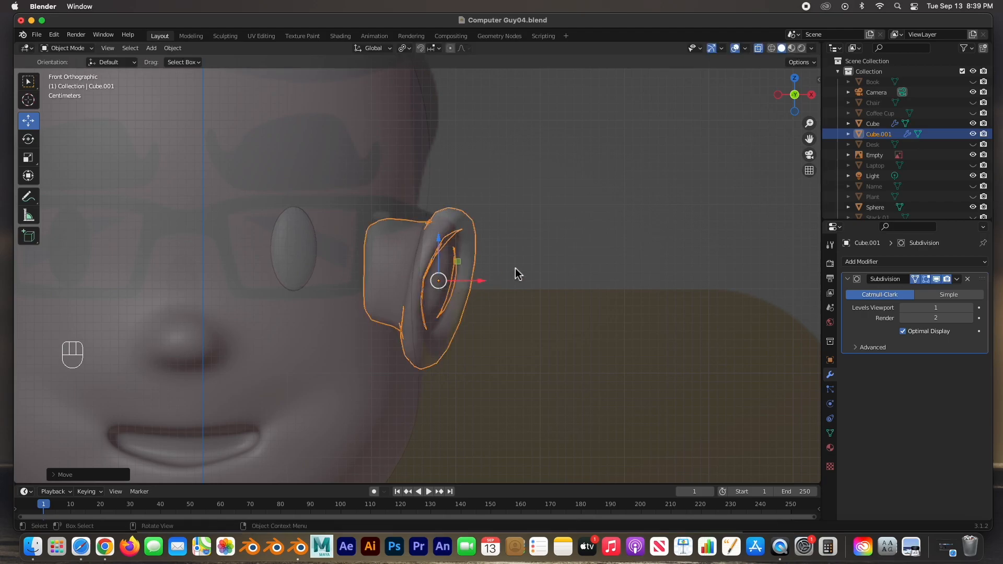
mouse_move(519, 263)
middle_mouse_down()
mouse_move(519, 315)
mouse_move(506, 318)
mouse_move(396, 230)
mouse_move(450, 177)
mouse_move(522, 183)
mouse_move(535, 219)
mouse_move(515, 262)
middle_mouse_up()
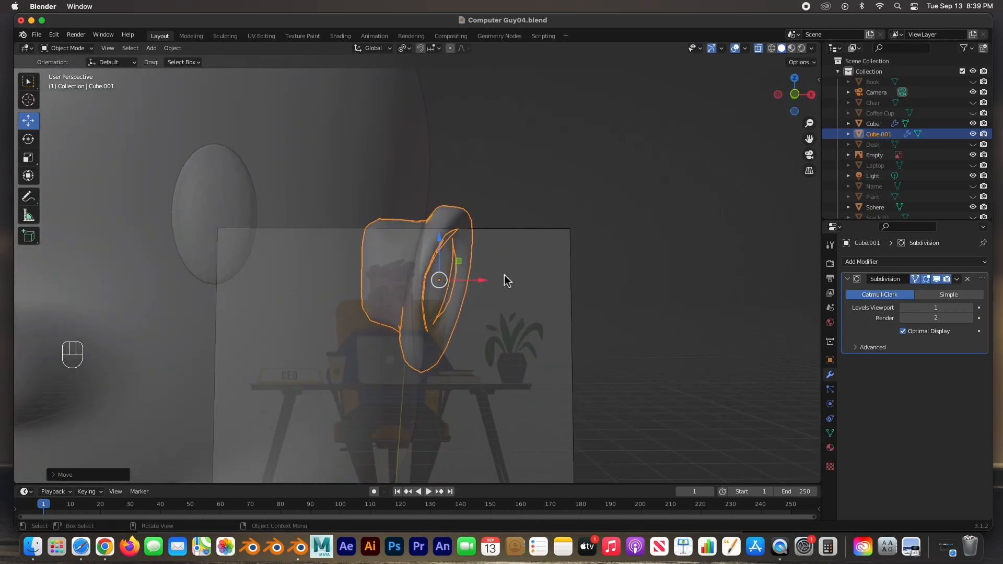
key("KP_1")
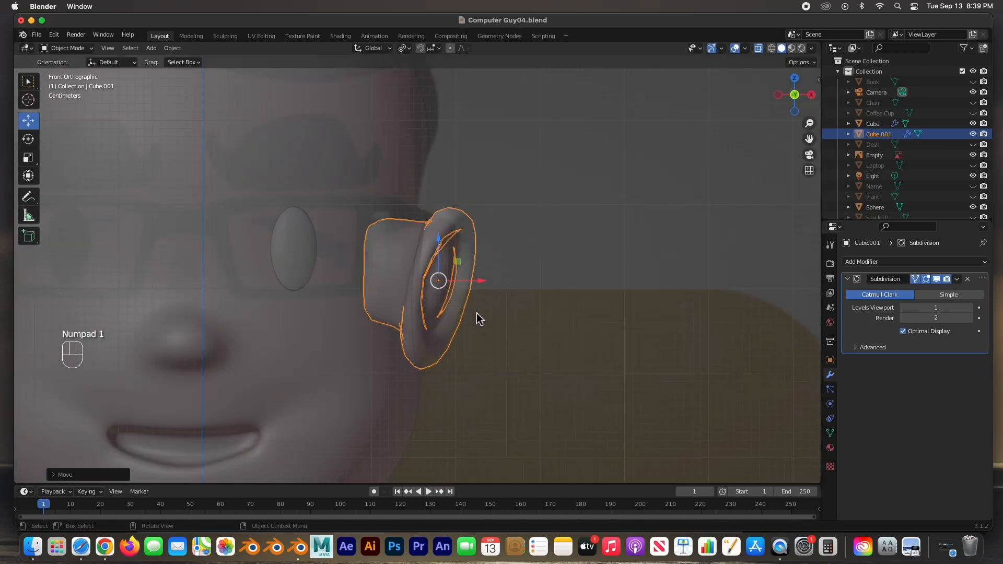
Rotate the ear by about -3.6 degrees in the front view and move it slightly outward along X
key("r")
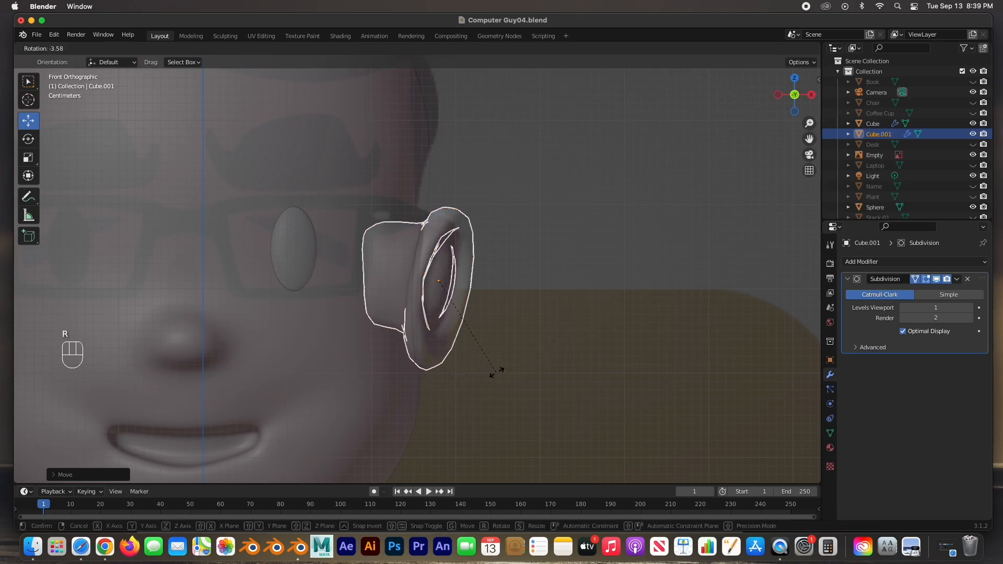
left_click(500, 373)
left_click_drag(480, 281, 488, 280)
middle_click_drag(488, 280, 390, 364)
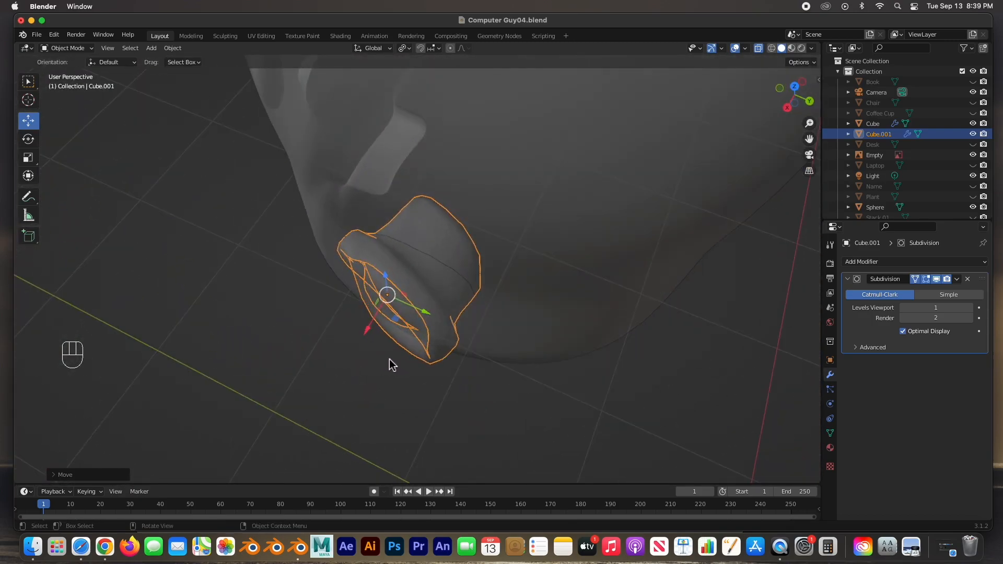
key("KP_7")
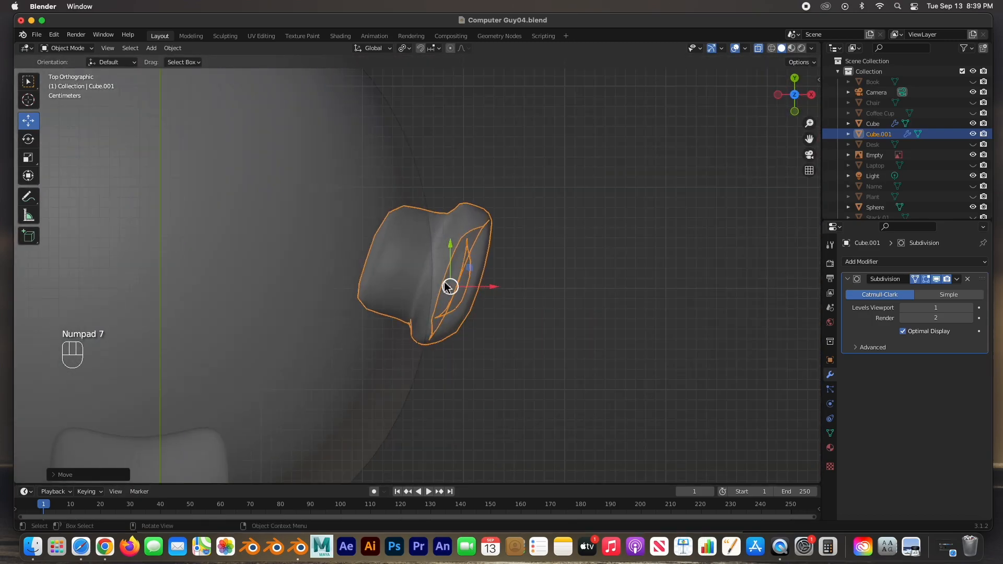
key("KP_1")
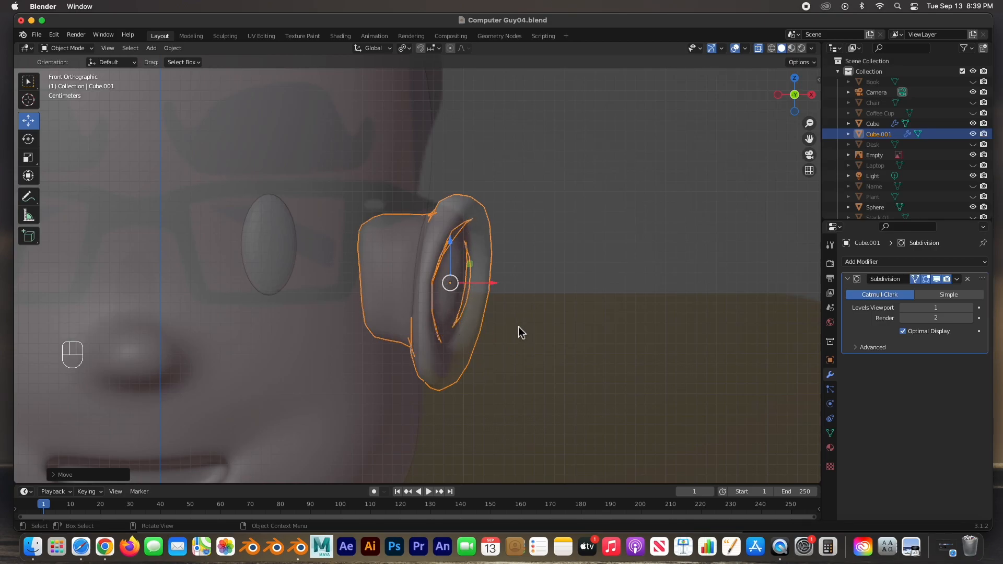
Turn off X-ray display and examine the ear's placement on the head from the side
left_click(537, 293)
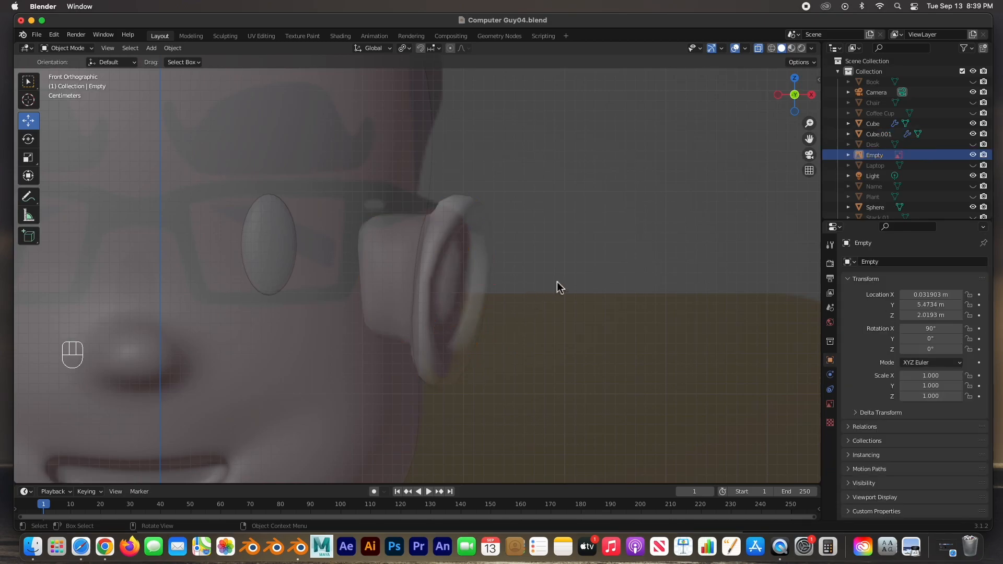
left_click(758, 48)
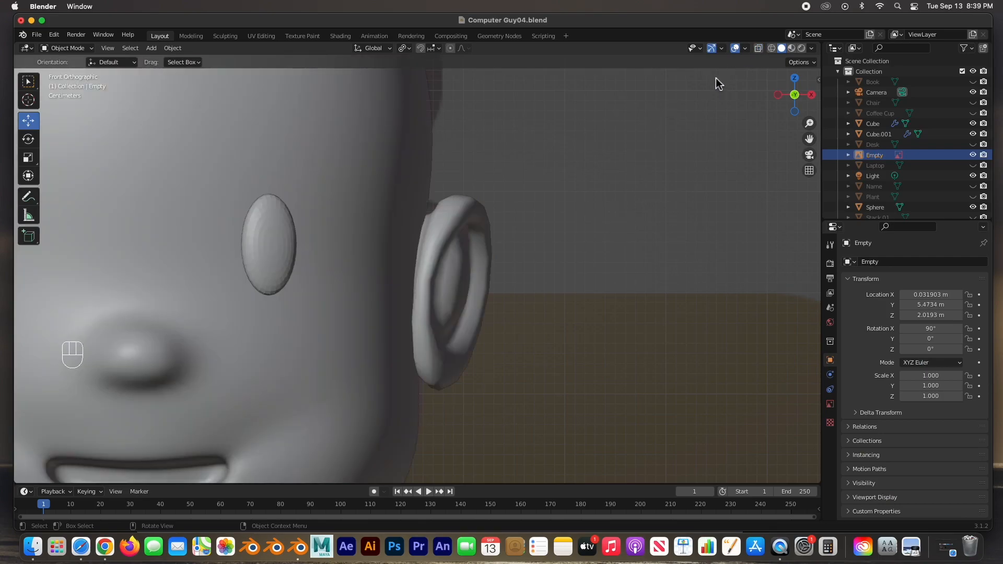
scroll(518, 207, "down", 7)
middle_click_drag(450, 224, 365, 275)
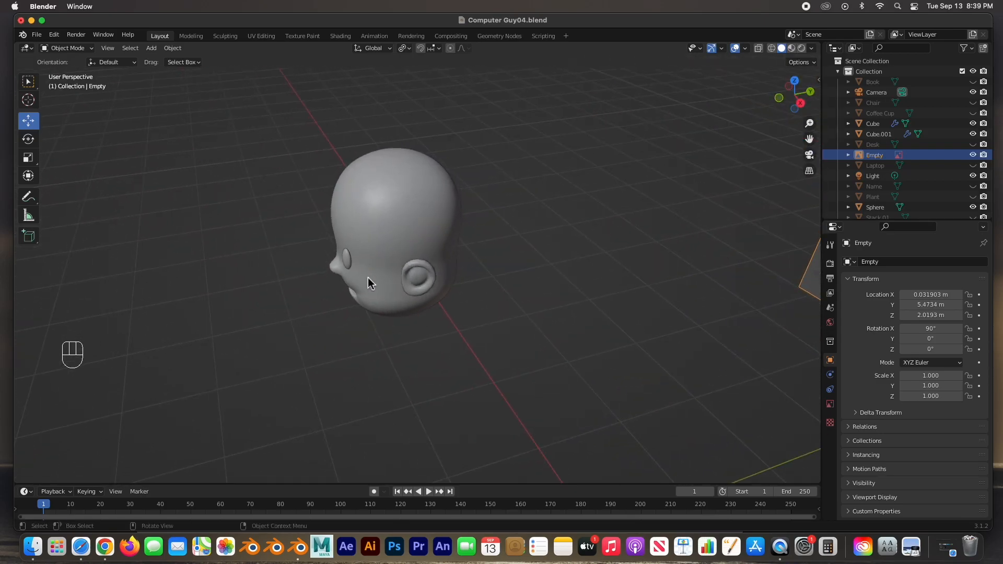
Move the ear slightly forward along Y from the top view and closer to the head from the front view
left_click(411, 279)
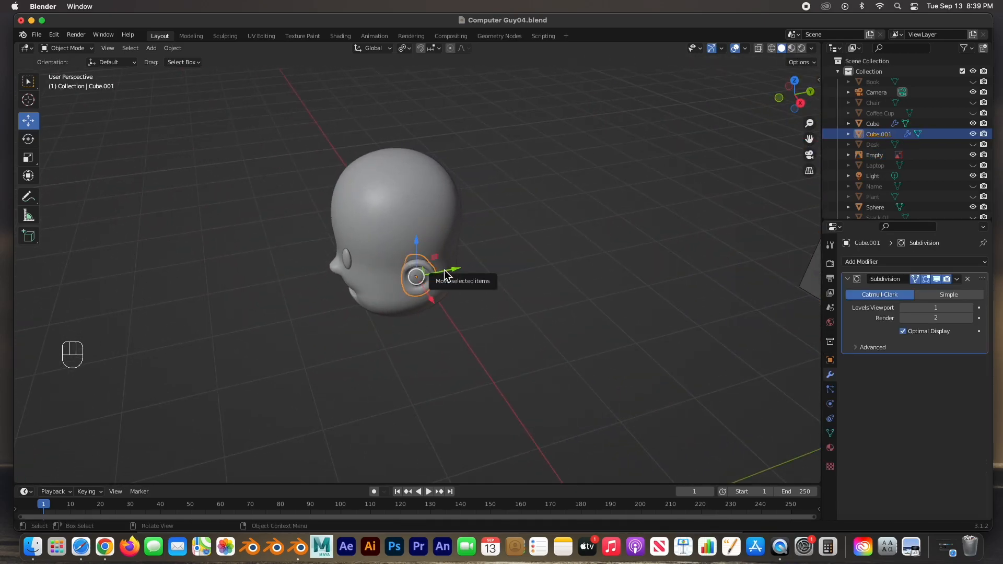
key("KP_7")
left_click_drag(429, 241, 428, 253)
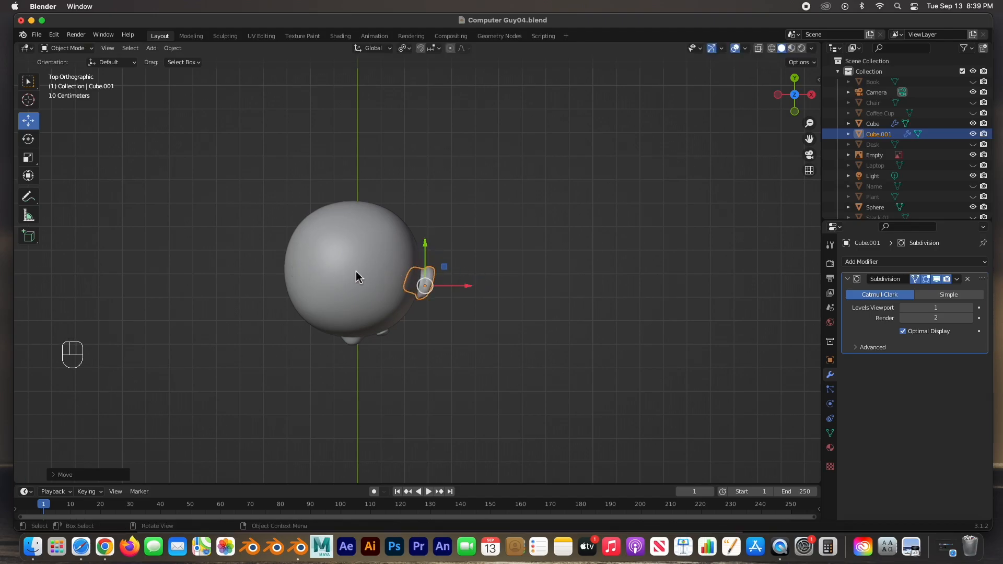
key("KP_1")
key("KP_Decimal")
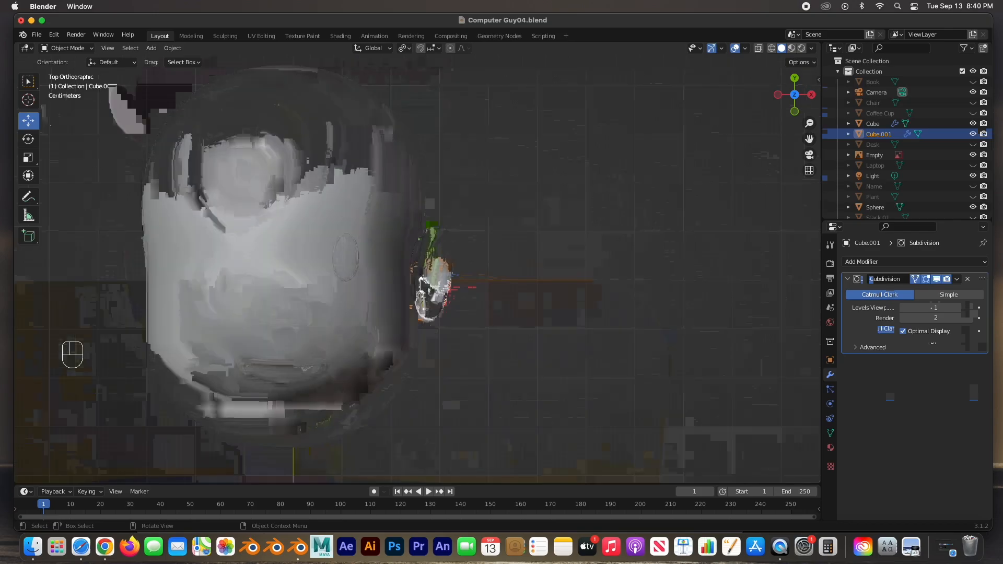
left_click_drag(491, 271, 474, 268)
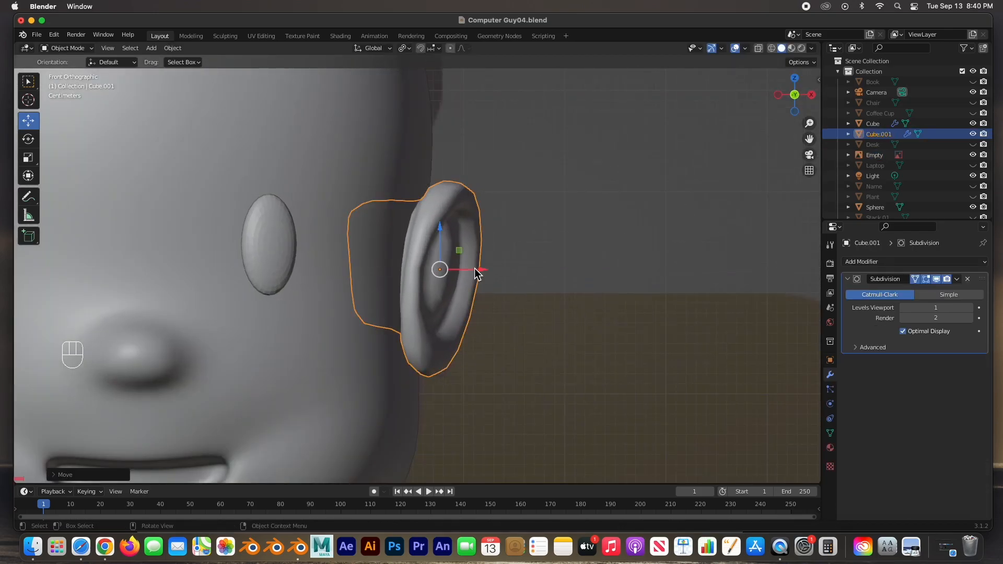
Reshape the ear's rim in Edit Mode by shifting its upper and middle inner-side vertices toward the head and adjusting its bottom vertices
key("Tab")
left_click_drag(465, 193, 459, 196)
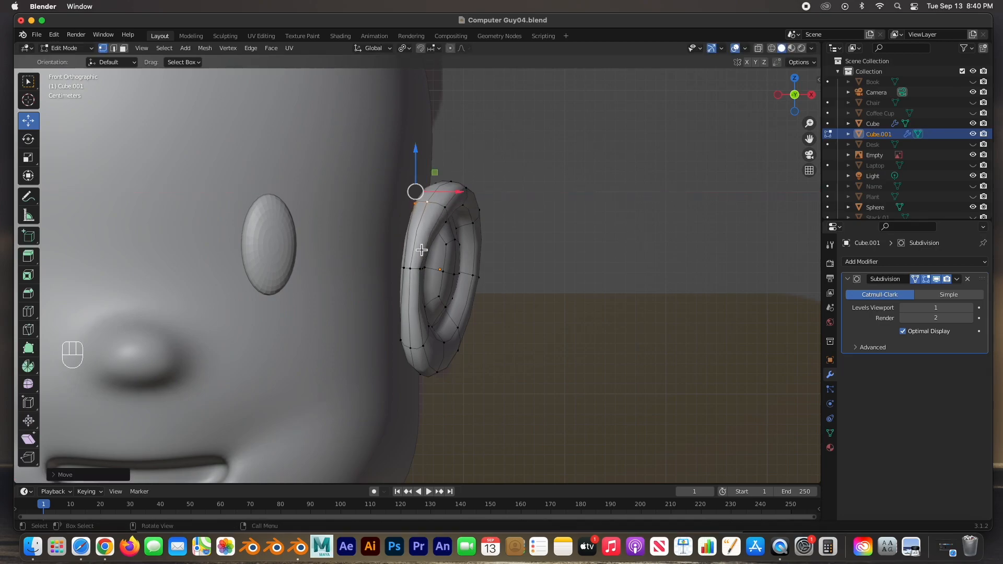
left_click(409, 268)
left_click_drag(439, 269, 438, 270)
left_click(409, 269)
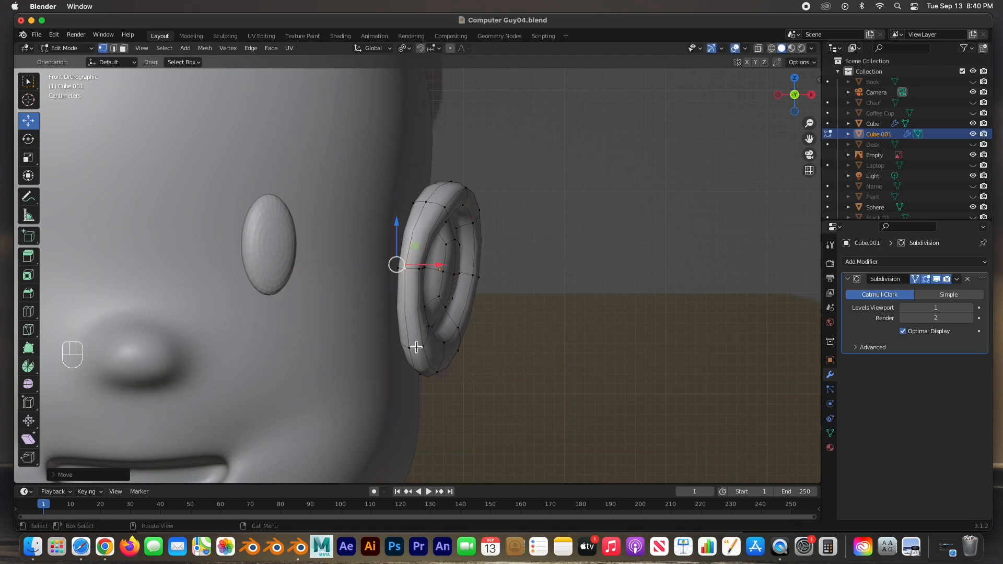
left_click_drag(415, 405, 437, 366)
left_click(505, 358)
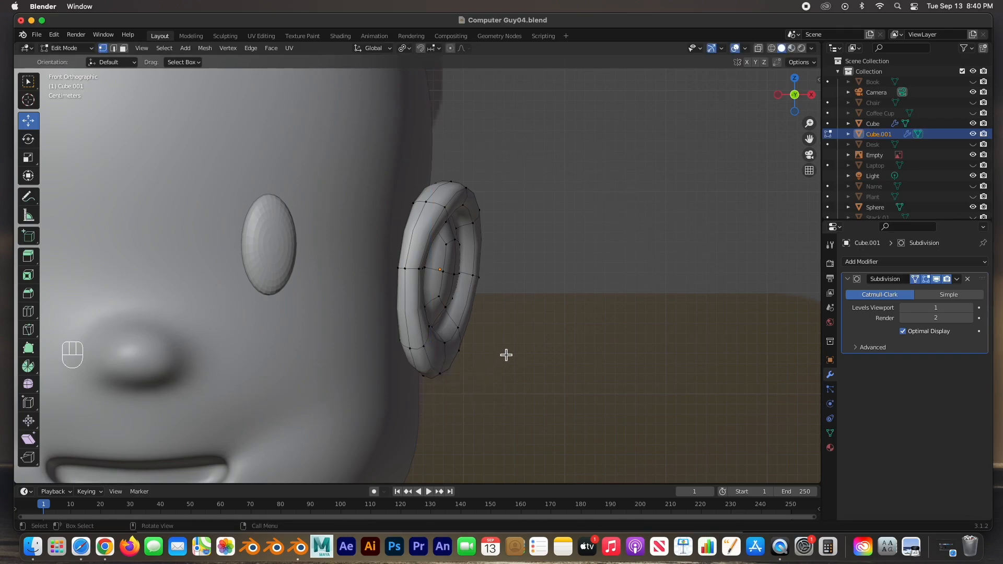
key("Tab")
middle_click_drag(475, 298, 488, 255)
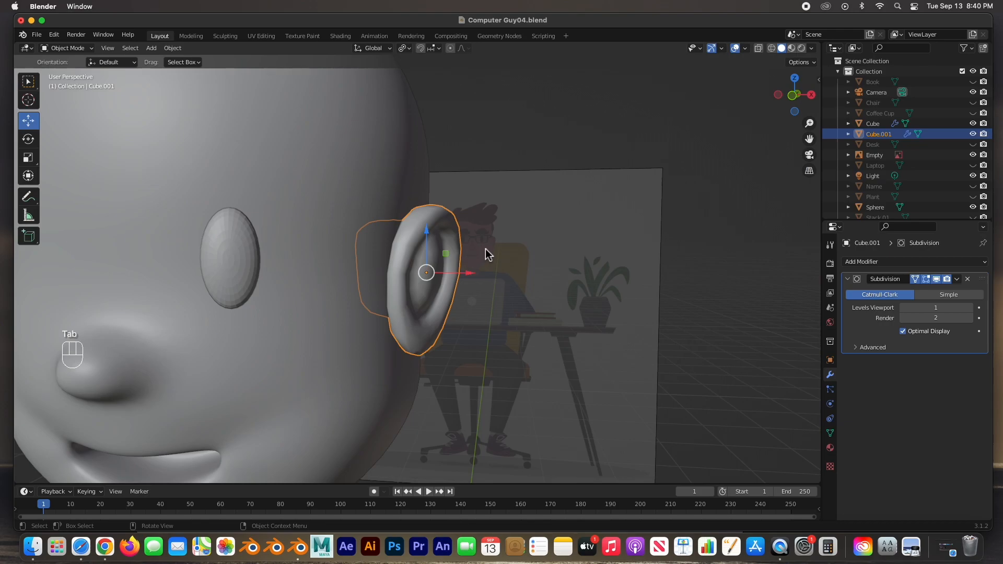
Turn X-ray display back on in the front view and add a Mirror modifier to the eye sphere
middle_click_drag(337, 257, 457, 253)
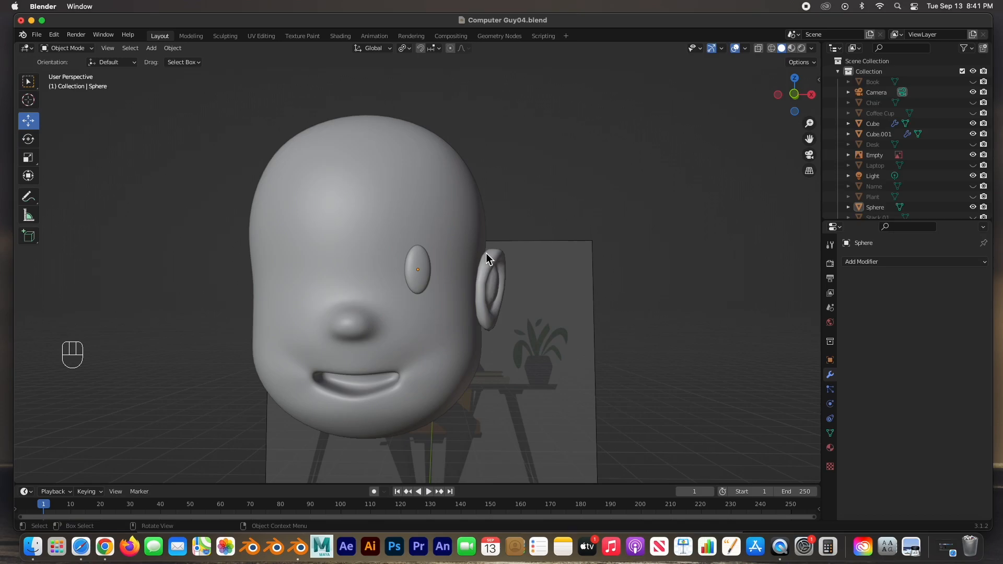
left_click(424, 264)
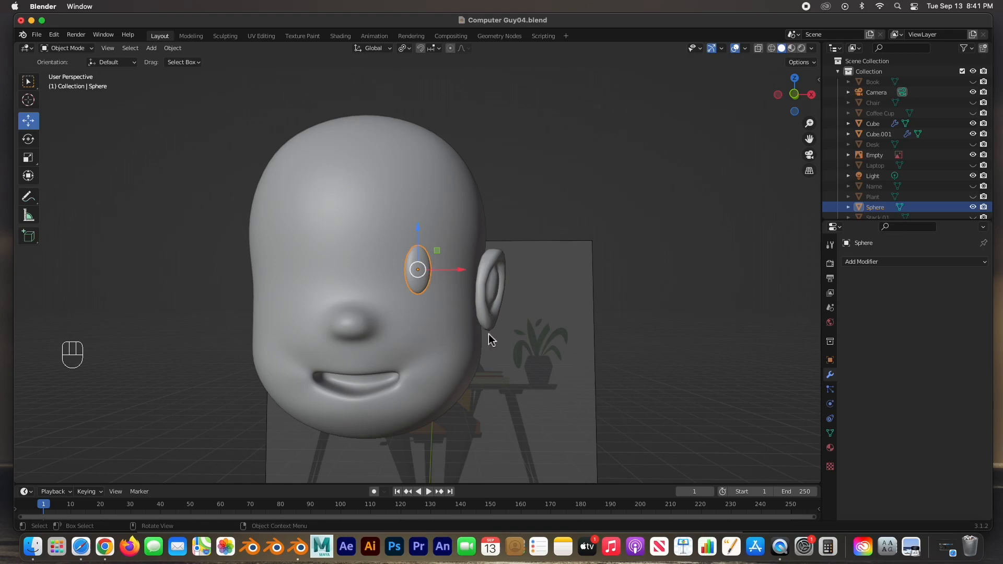
key("KP_1")
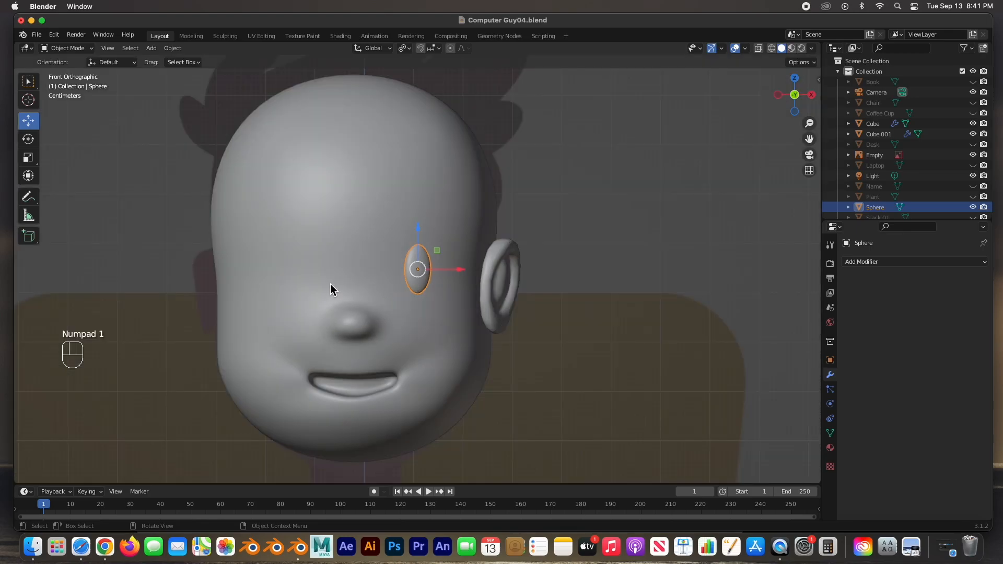
left_click(758, 49)
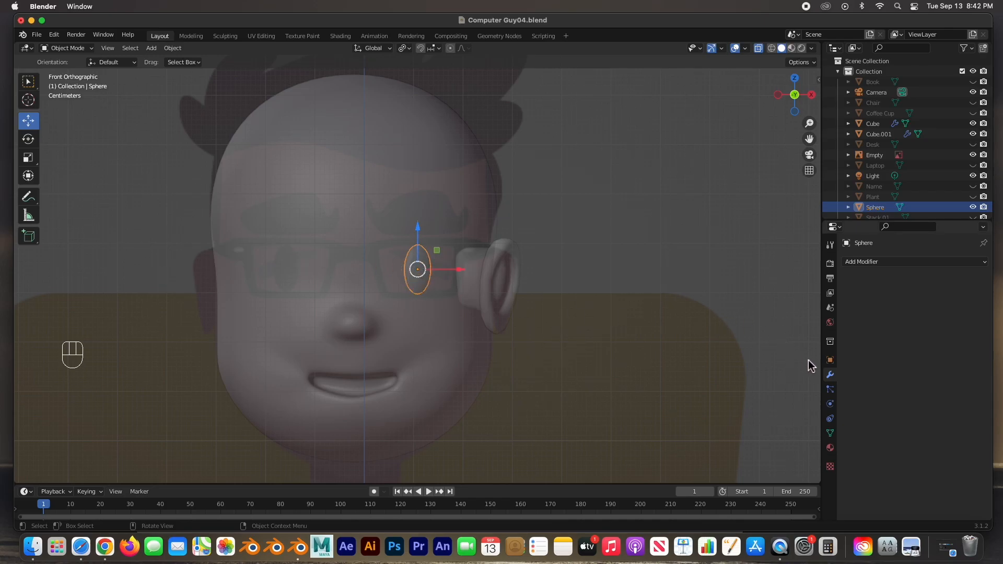
left_click(878, 262)
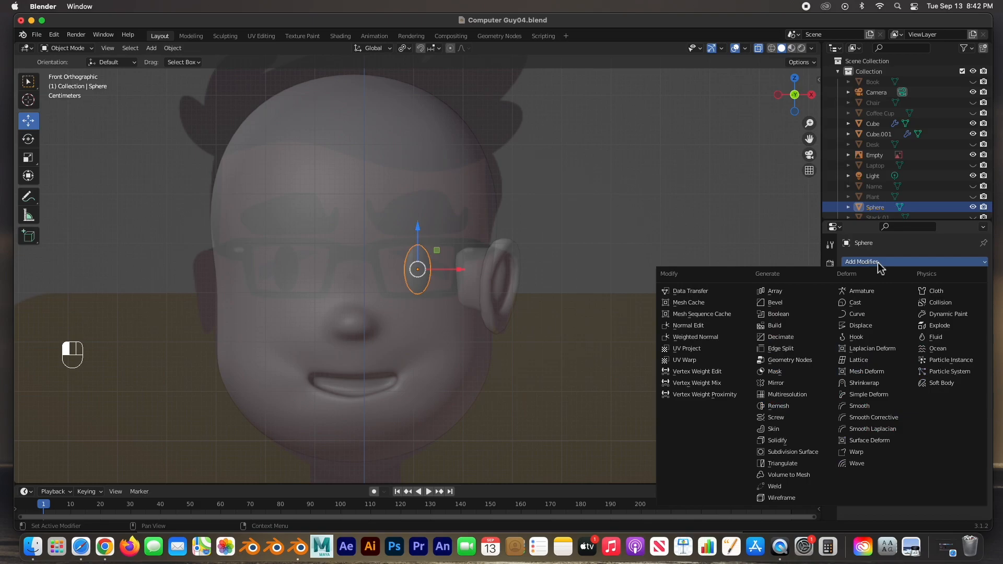
left_click(781, 384)
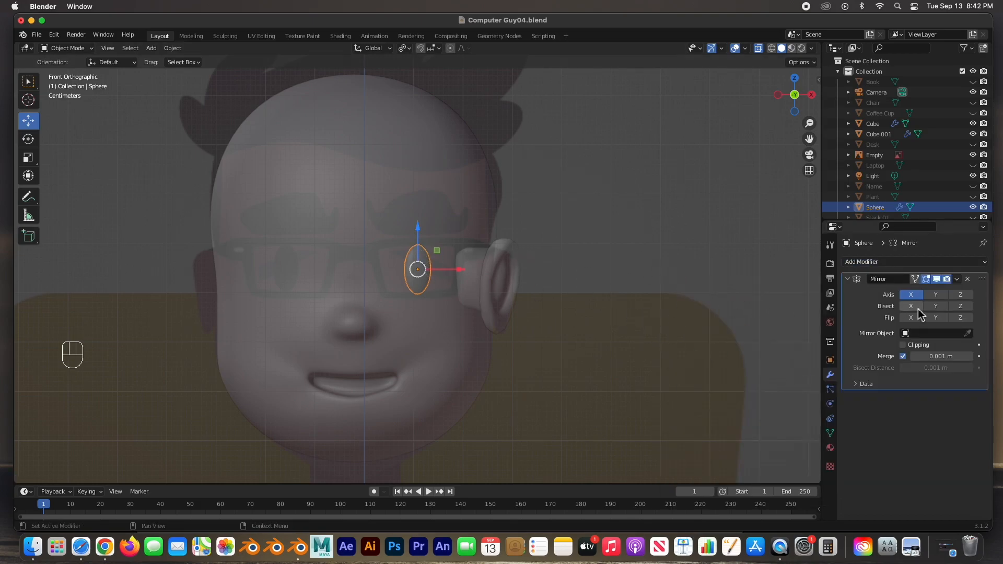
Try the Empty reference image as the mirror object for the eye and check the mirrored eye's position
left_click(968, 334)
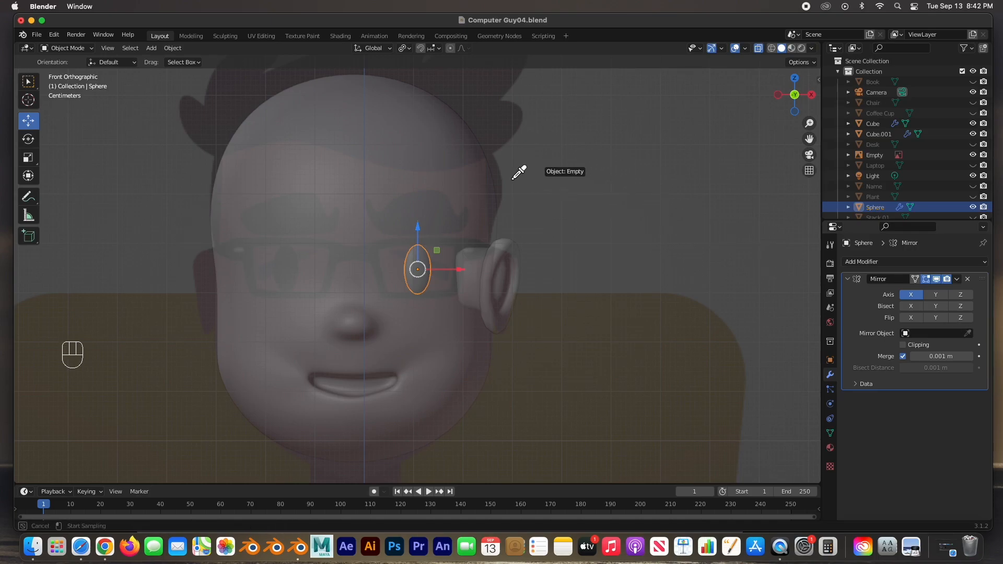
left_click(399, 151)
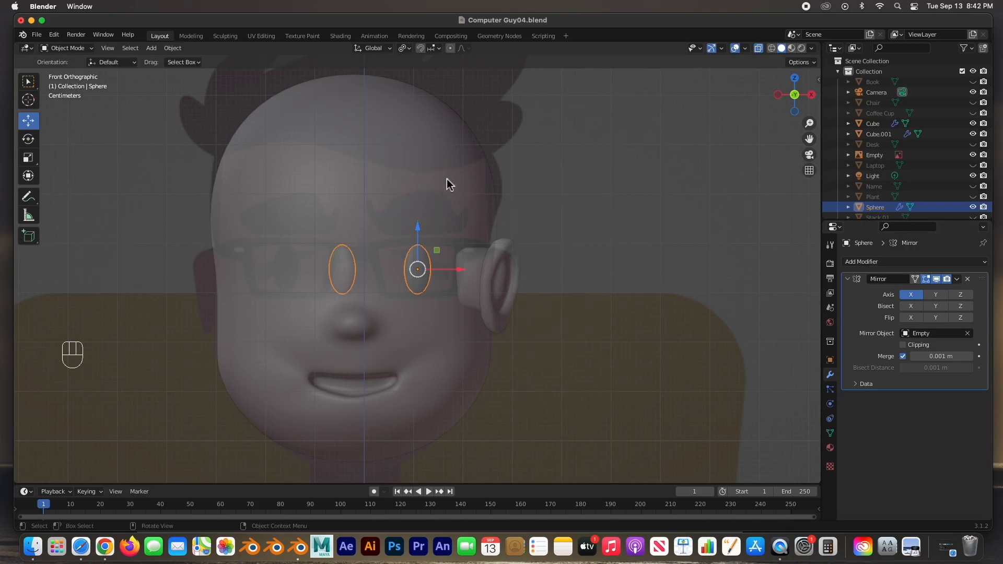
scroll(469, 181, "down", 4)
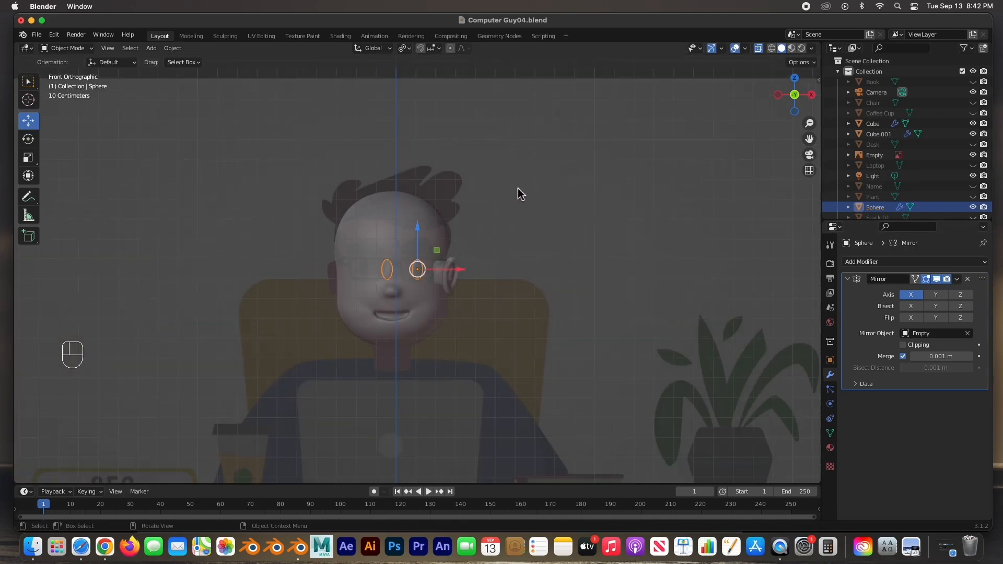
scroll(518, 189, "down", 3)
scroll(518, 189, "up", 8)
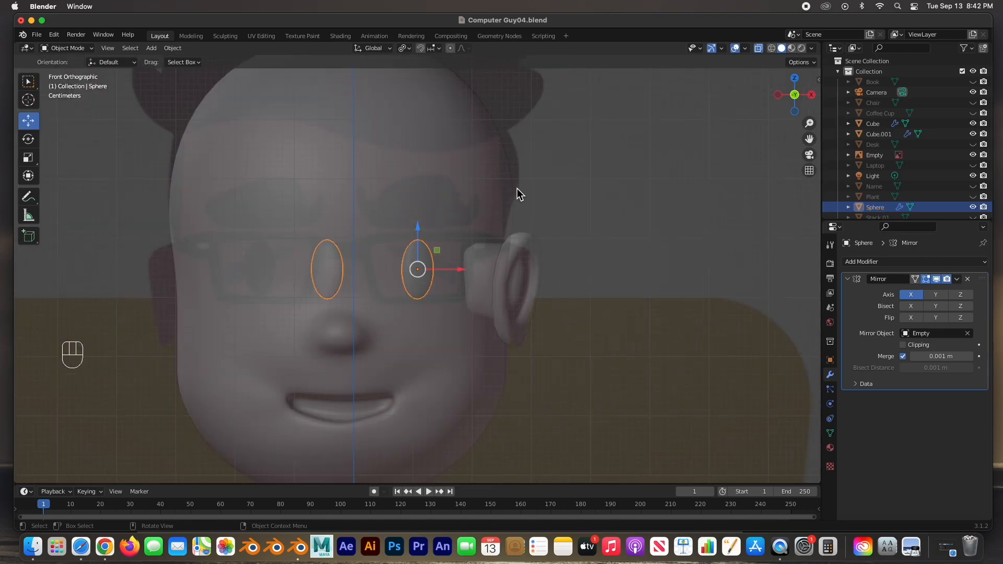
Set the head object, Cube, as the mirror object of the eye's Mirror modifier
left_click(966, 333)
left_click(968, 334)
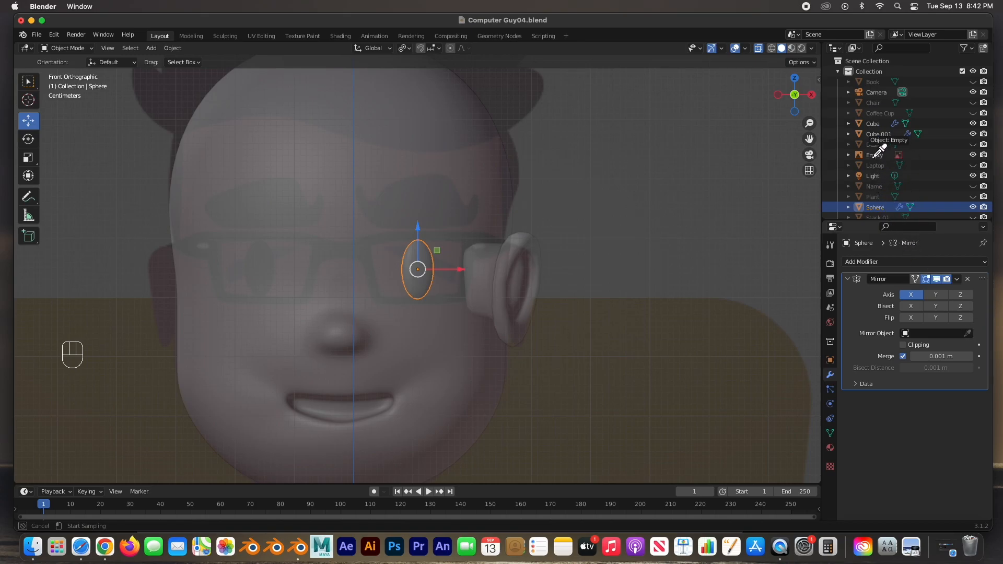
left_click(872, 124)
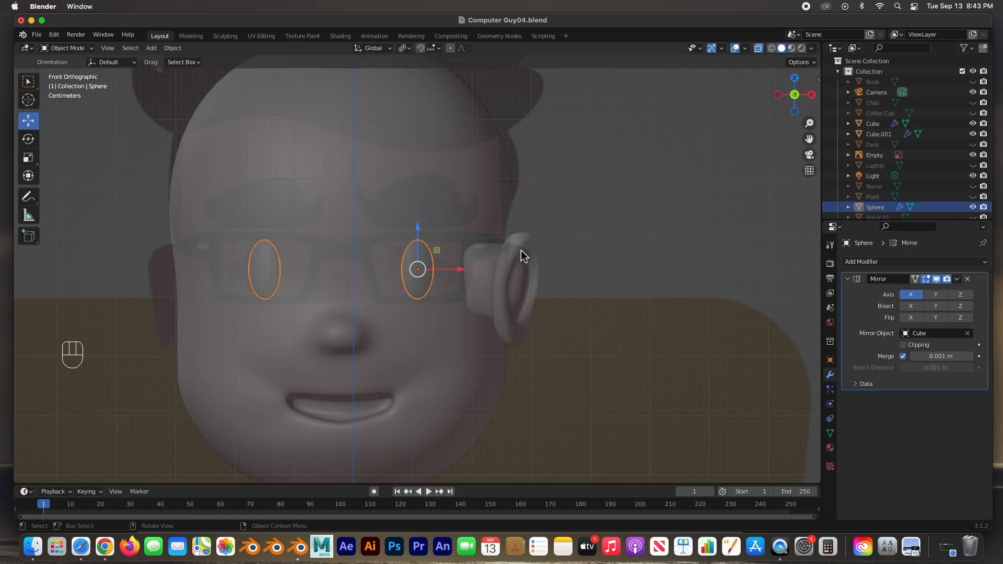
Add a Mirror modifier to the ear and set the head object, Cube, as its mirror object
left_click(534, 246)
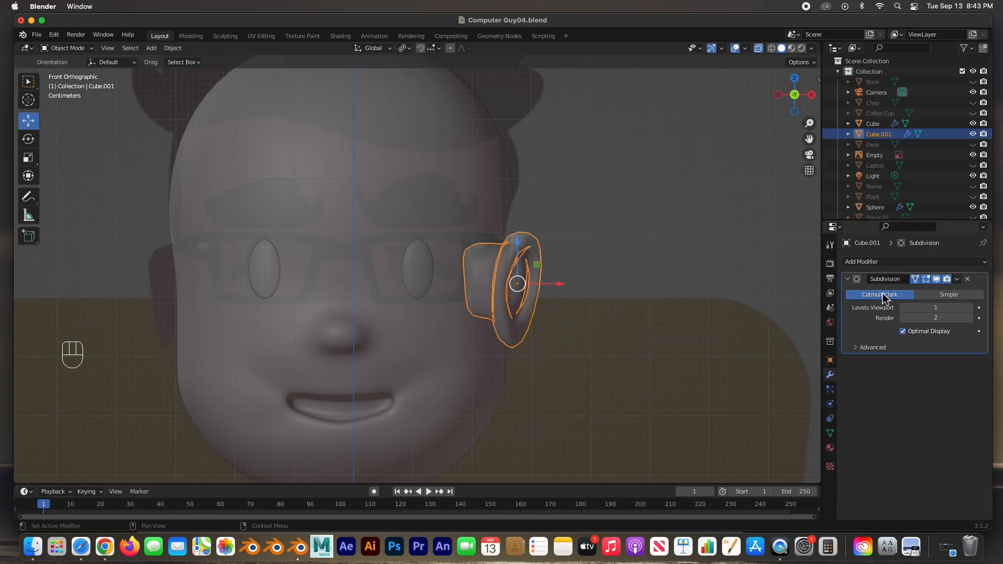
left_click(891, 263)
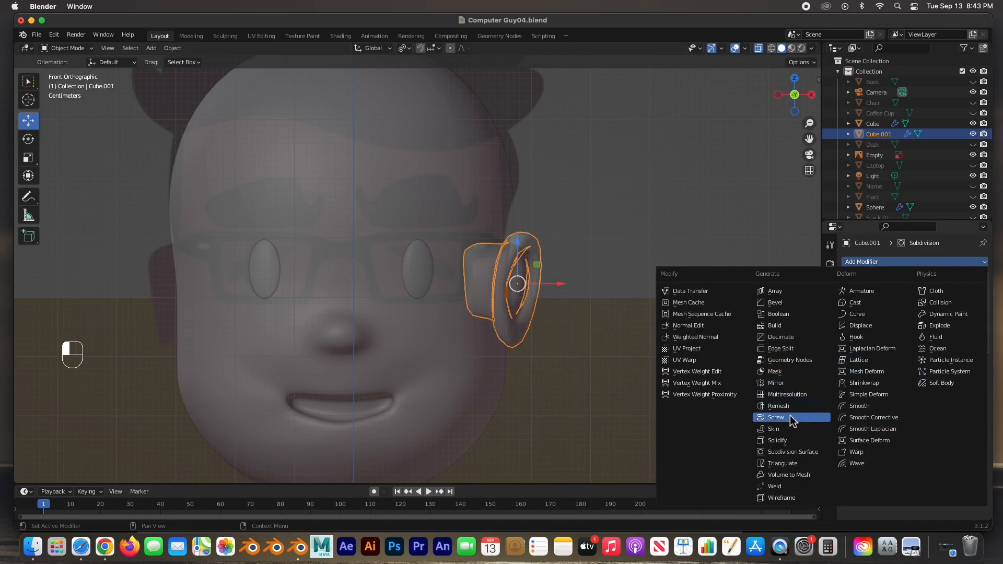
left_click(780, 384)
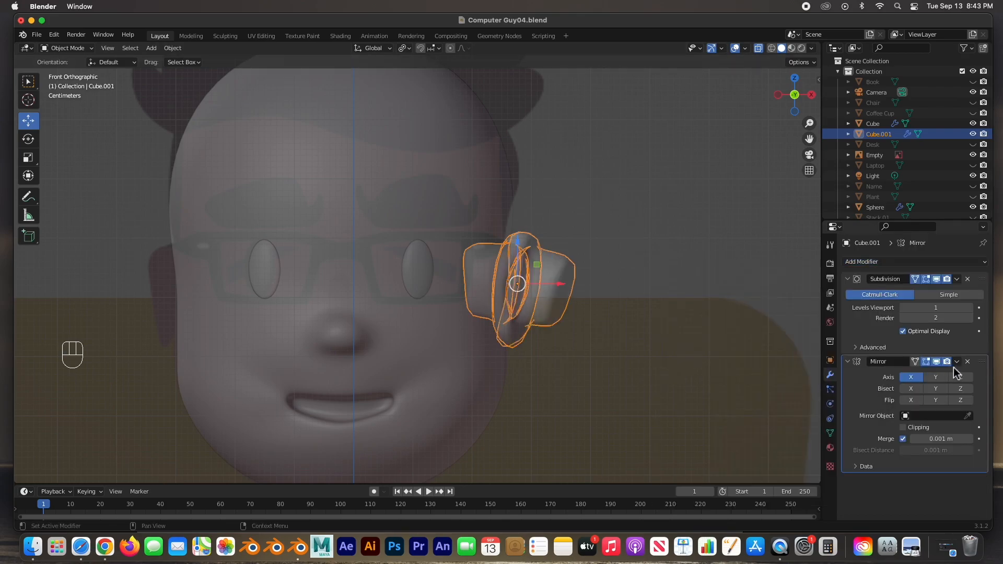
left_click(967, 416)
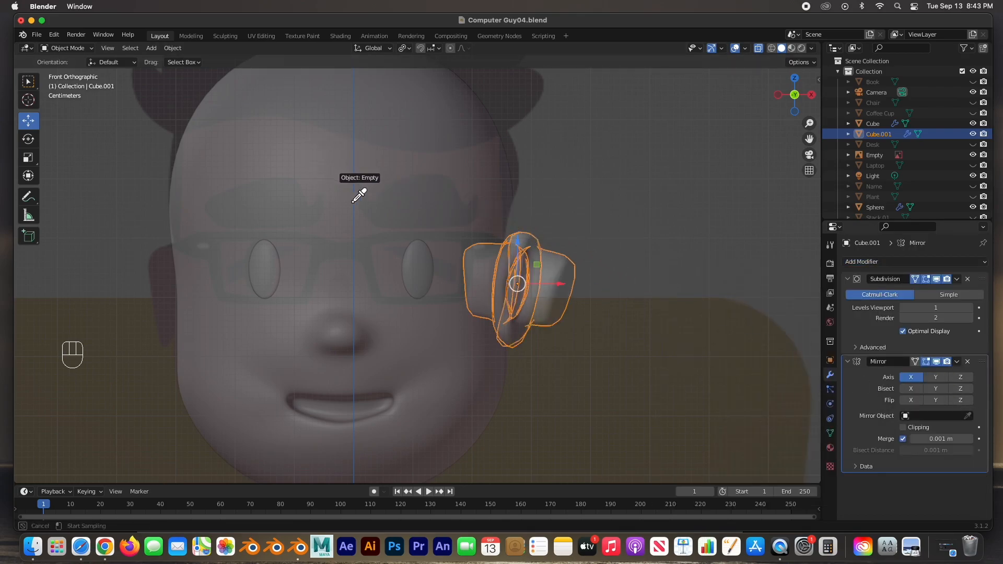
left_click(877, 126)
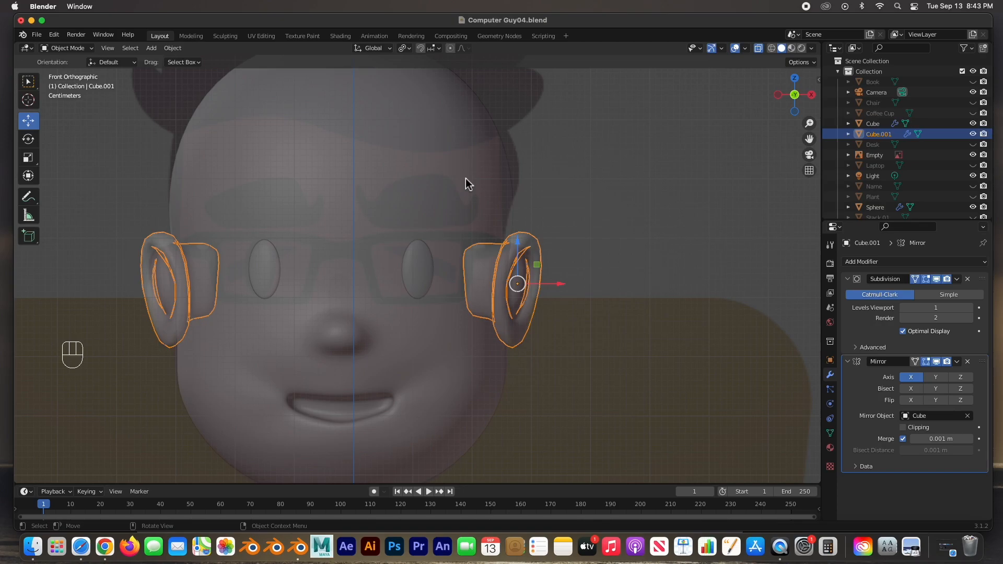
Deselect the ear and turn off X-ray display to check the mirrored ears and eyes on the solid head
left_click(32, 84)
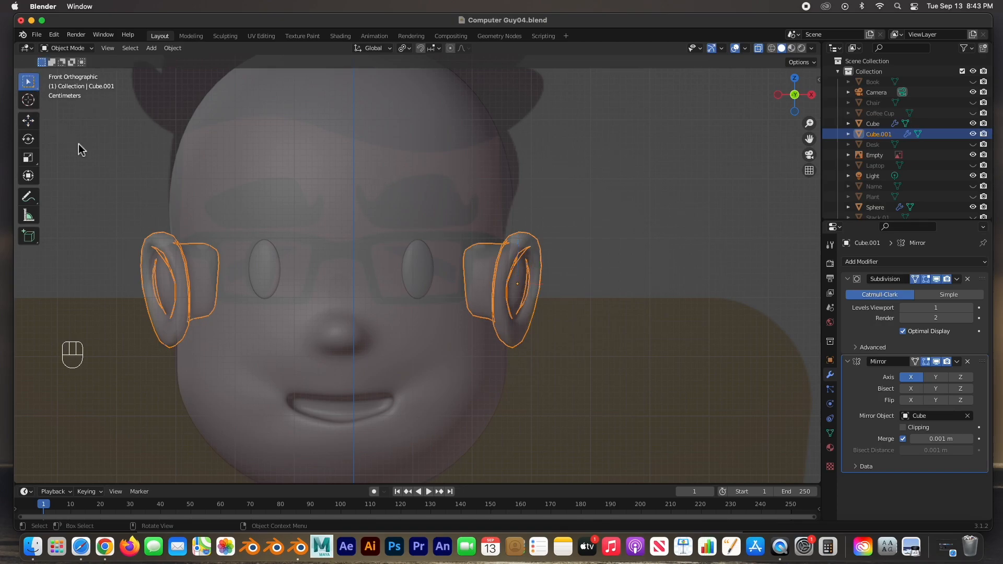
left_click(82, 148)
scroll(197, 193, "down", 6)
scroll(199, 192, "up", 4)
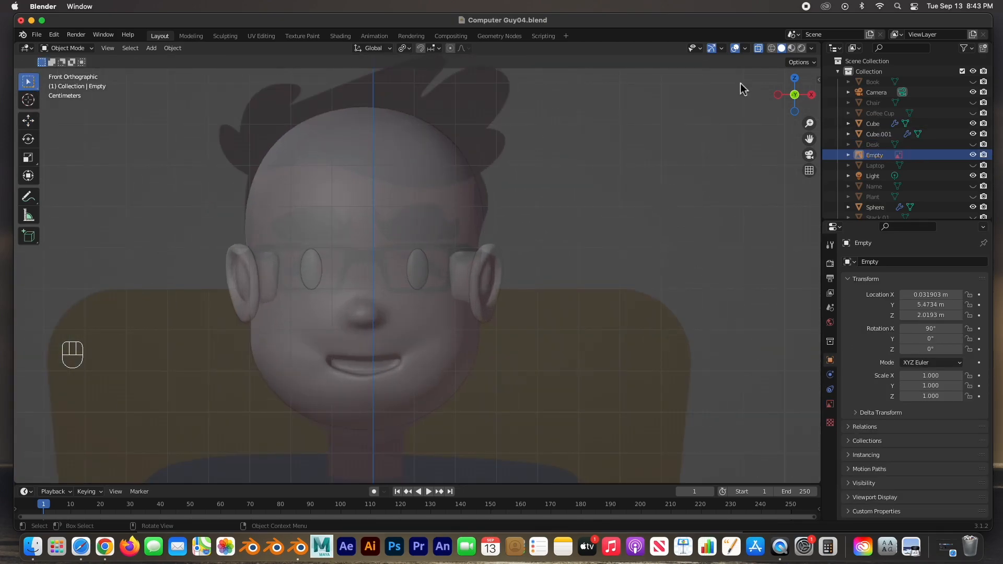
left_click(758, 50)
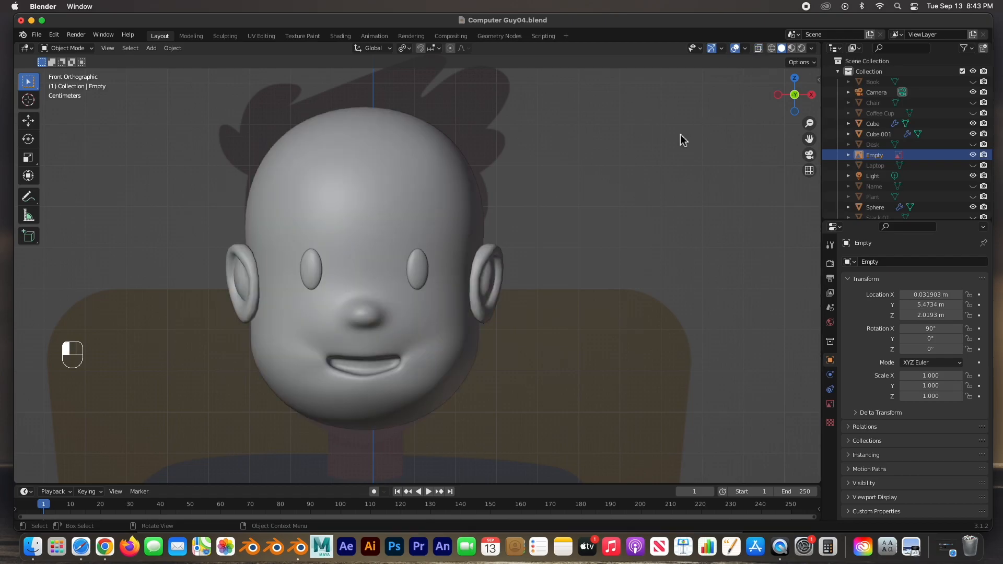
scroll(539, 218, "down", 5)
Move the mirrored ears slightly back along the Y axis in the side view, and return to the front view
middle_click_drag(539, 217, 523, 241)
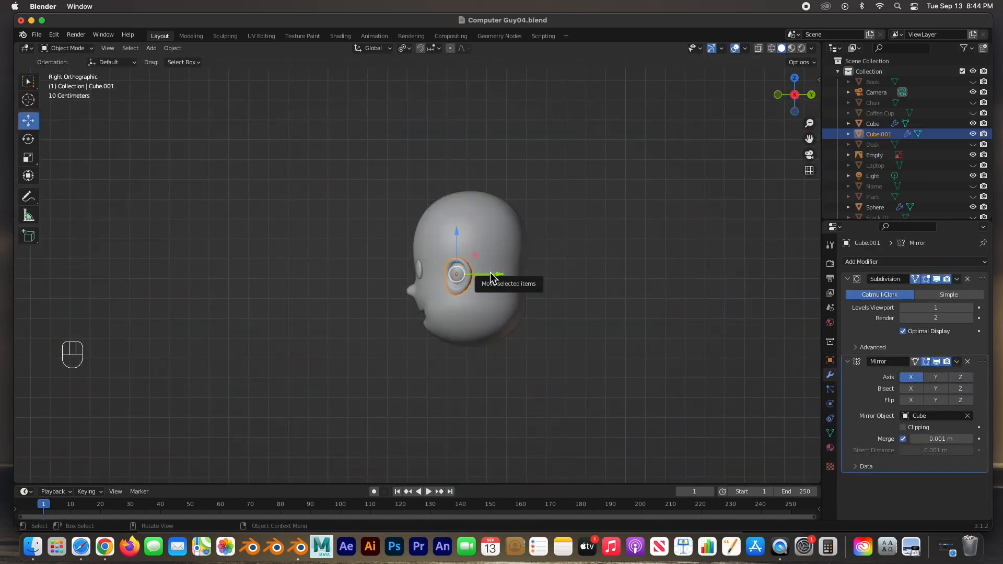
left_click_drag(495, 275, 510, 276)
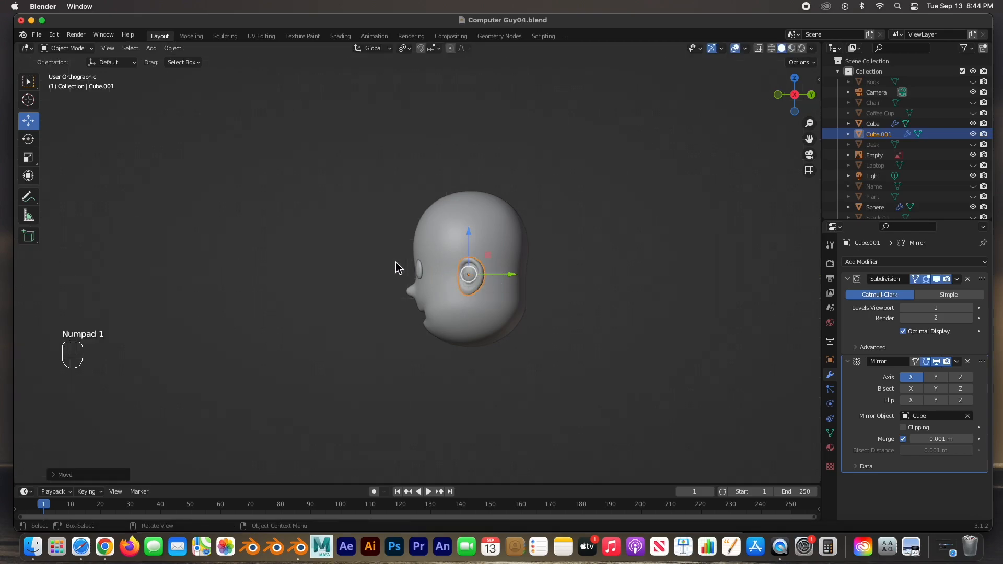
key("KP_1")
left_click(576, 252)
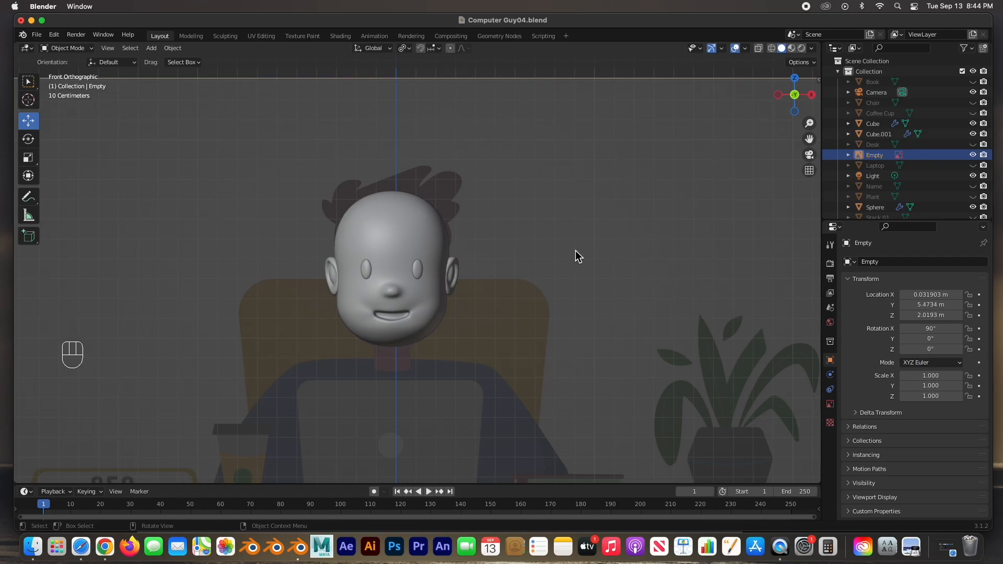
Hide the head temporarily to examine the reference drawing's mouth, and show and select the head again
scroll(576, 250, "up", 3)
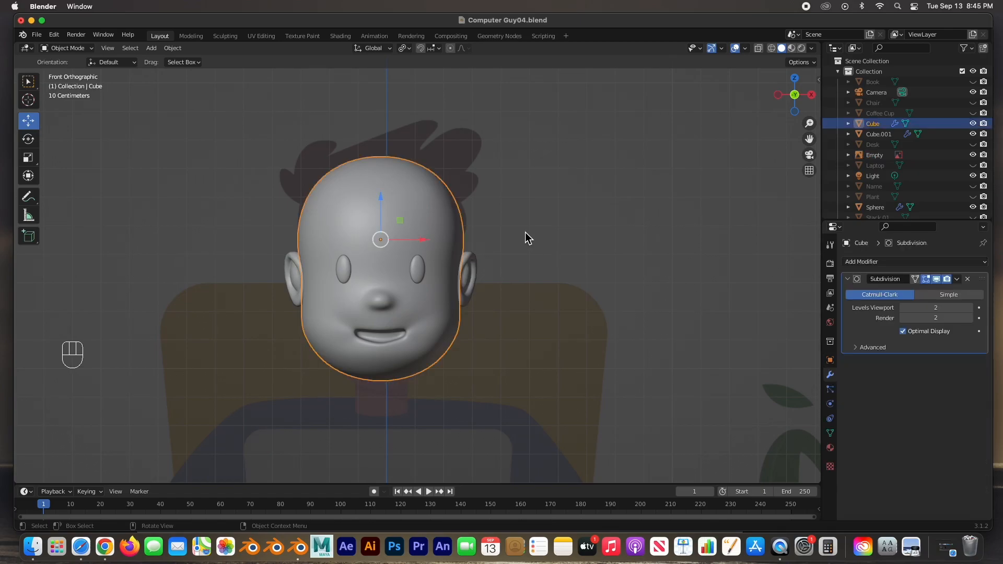
key("h")
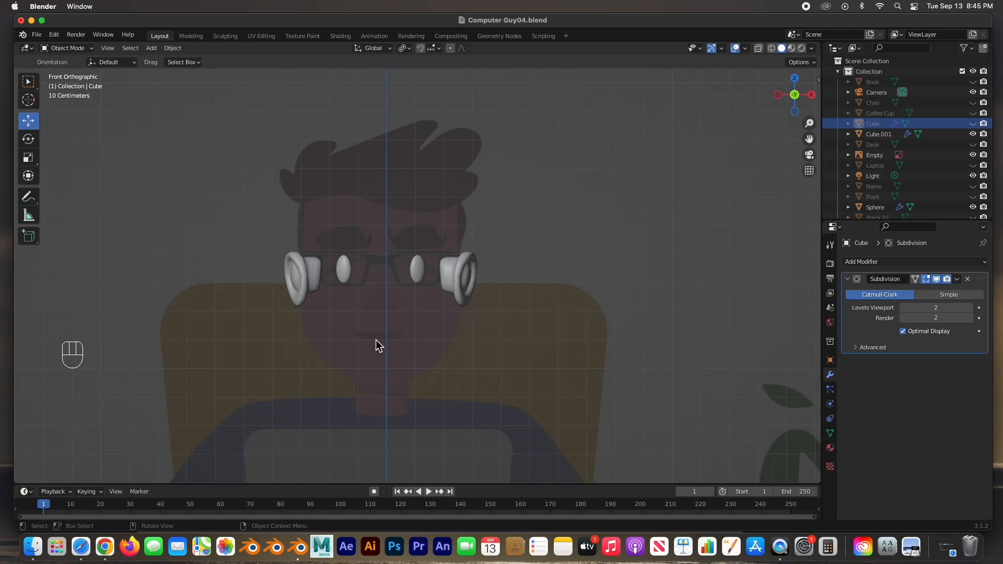
left_click(864, 125)
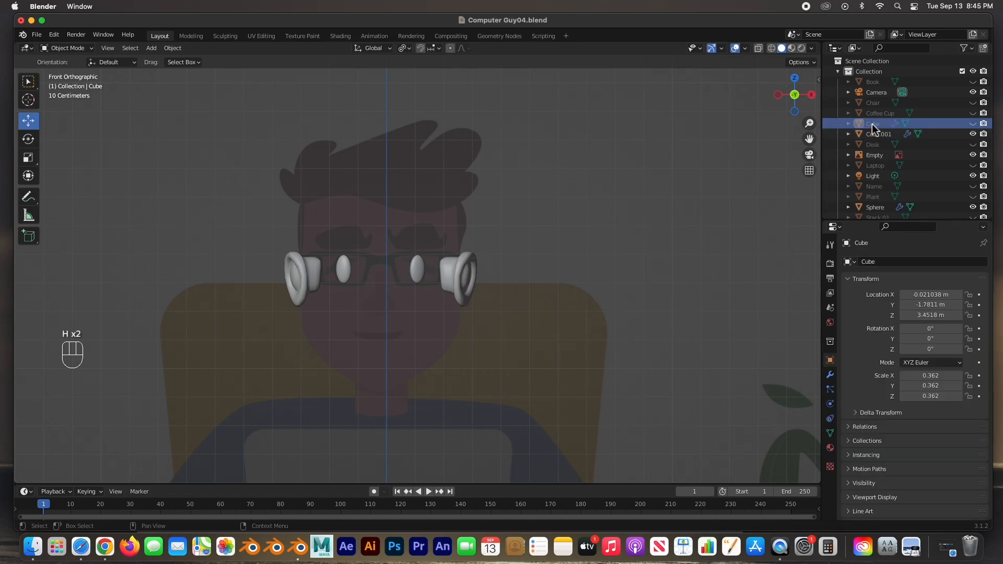
left_click(973, 124)
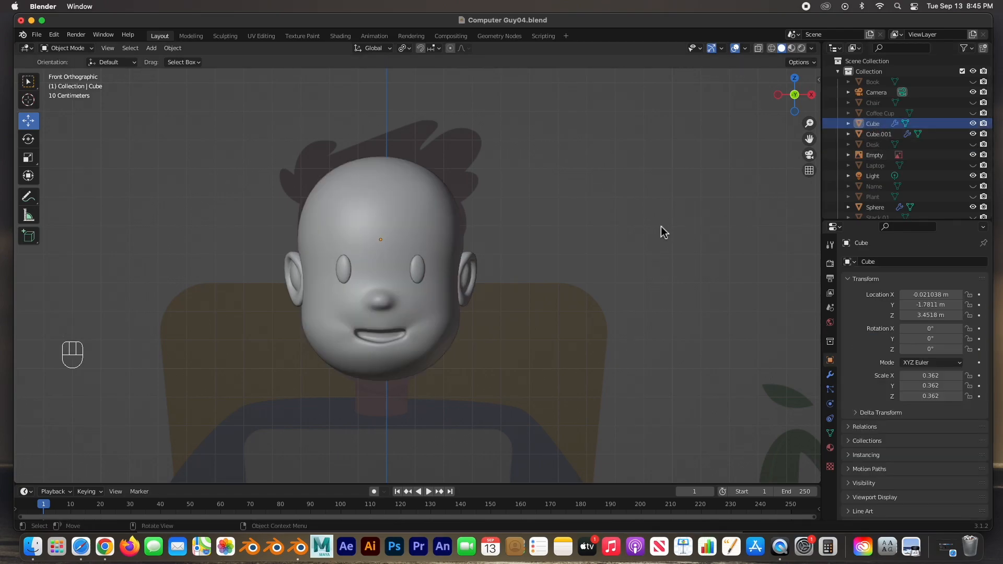
left_click(413, 234)
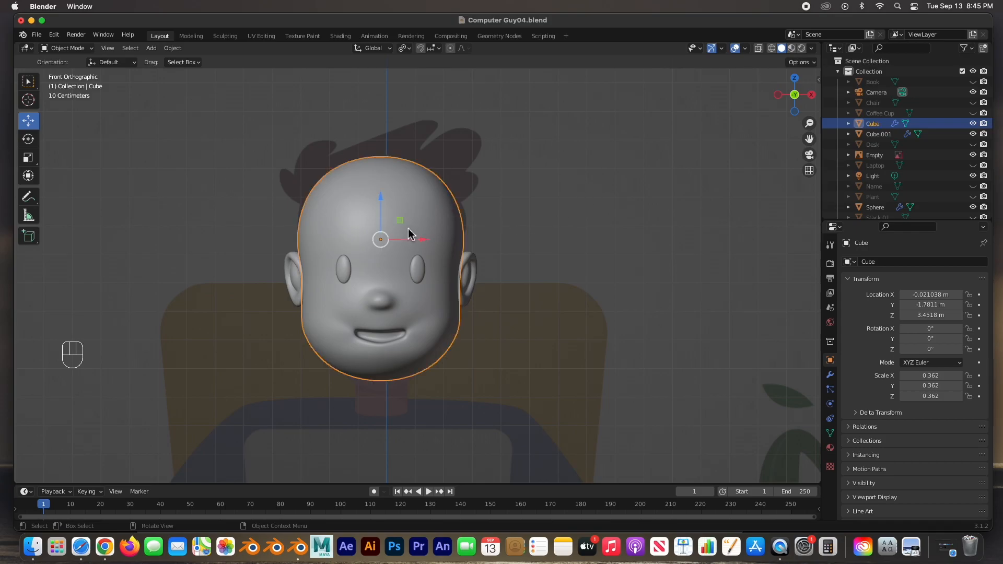
Turn on X-ray display and open the head mesh in Edit Mode, framed on the mouth
left_click(759, 48)
key("Tab")
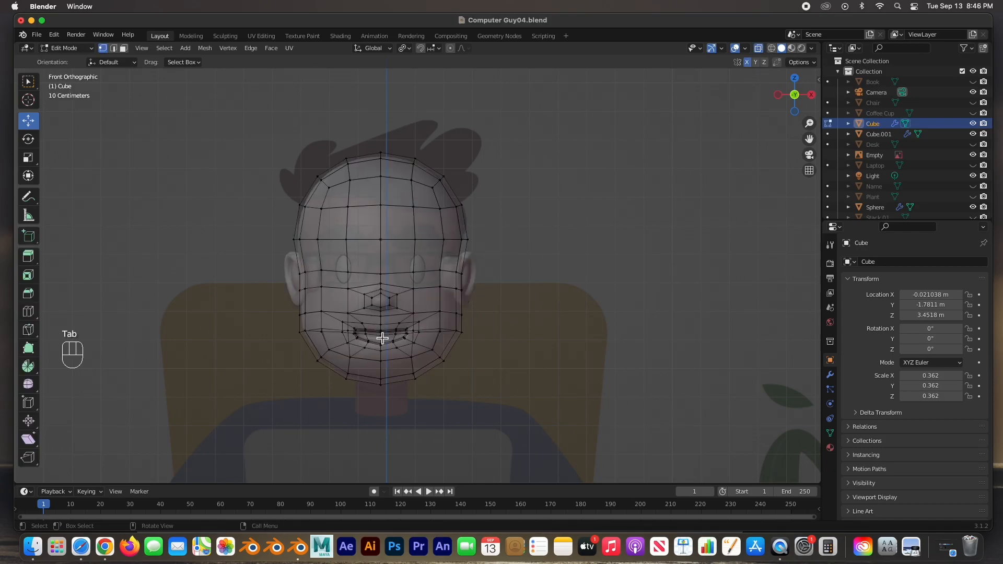
scroll(380, 358, "up", 5)
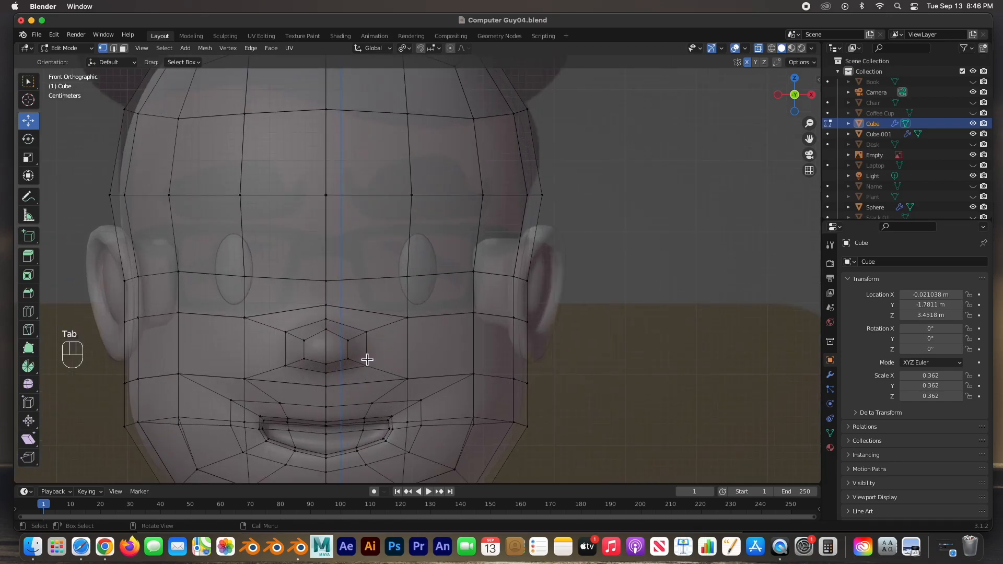
middle_click_drag(359, 391, 430, 280, "shift")
scroll(426, 283, "up", 2)
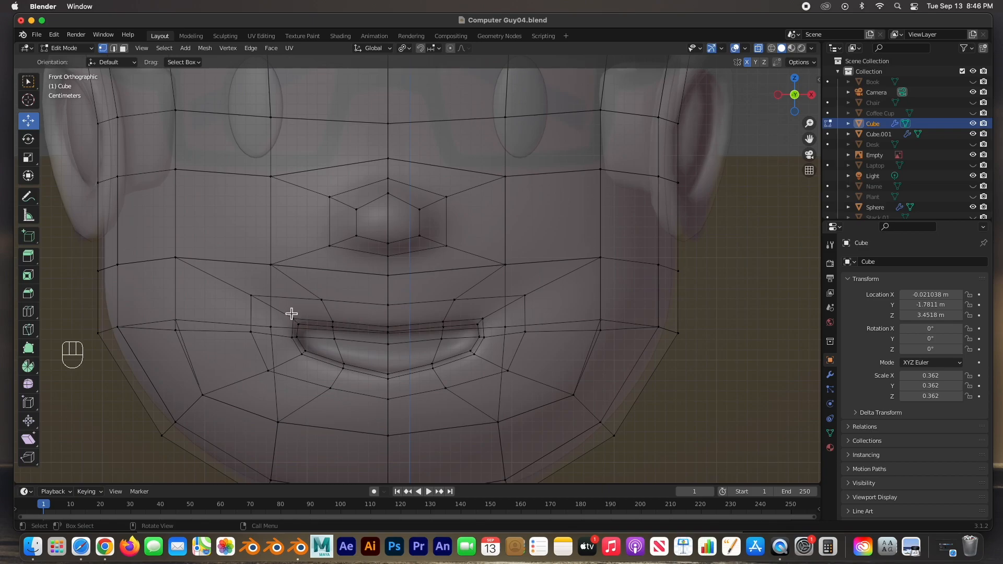
Select only the upper-lip vertices, excluding those on the back of the head, and lower them slightly along Z
left_click_drag(241, 291, 497, 331)
left_click_drag(517, 291, 539, 308, "shift")
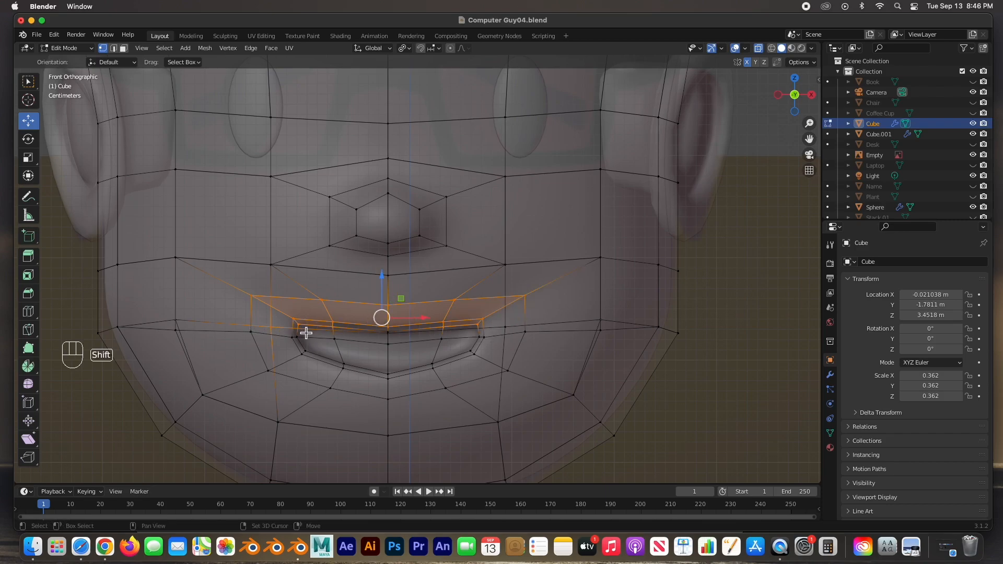
middle_click_drag(470, 332, 413, 323)
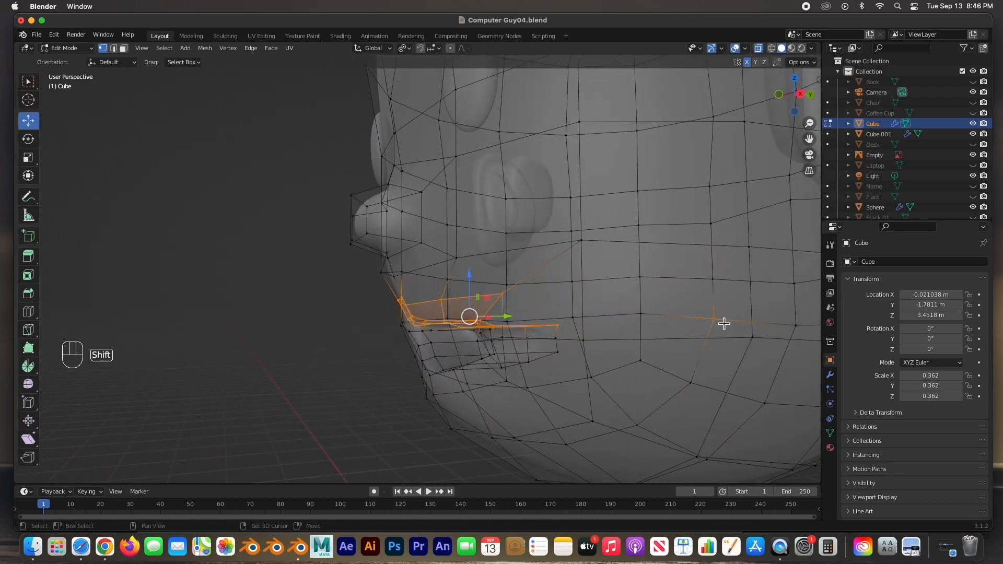
middle_click_drag(573, 338, 664, 343)
middle_click_drag(484, 343, 466, 329)
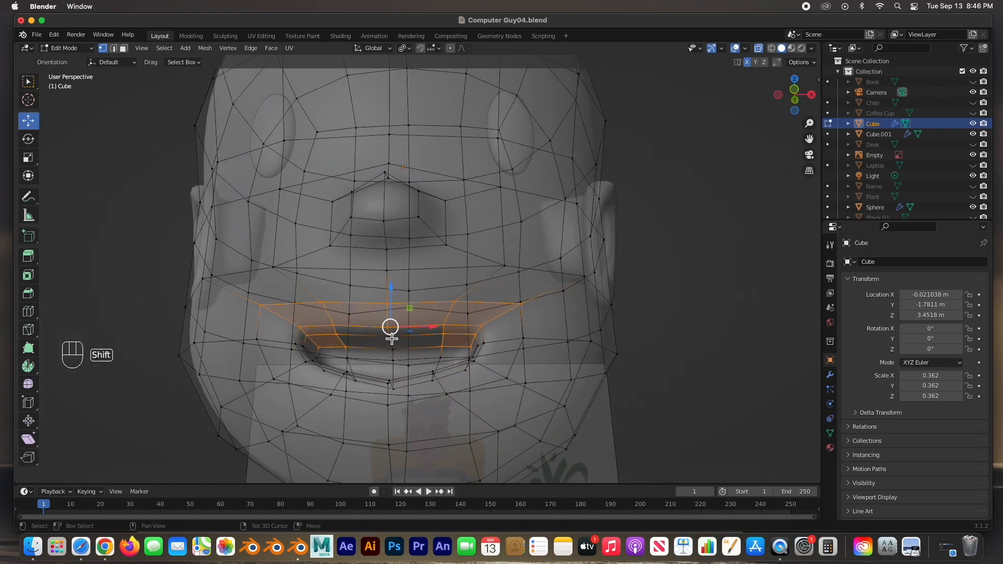
mouse_move(455, 354)
middle_mouse_down()
mouse_move(437, 366)
mouse_move(460, 369)
middle_mouse_up()
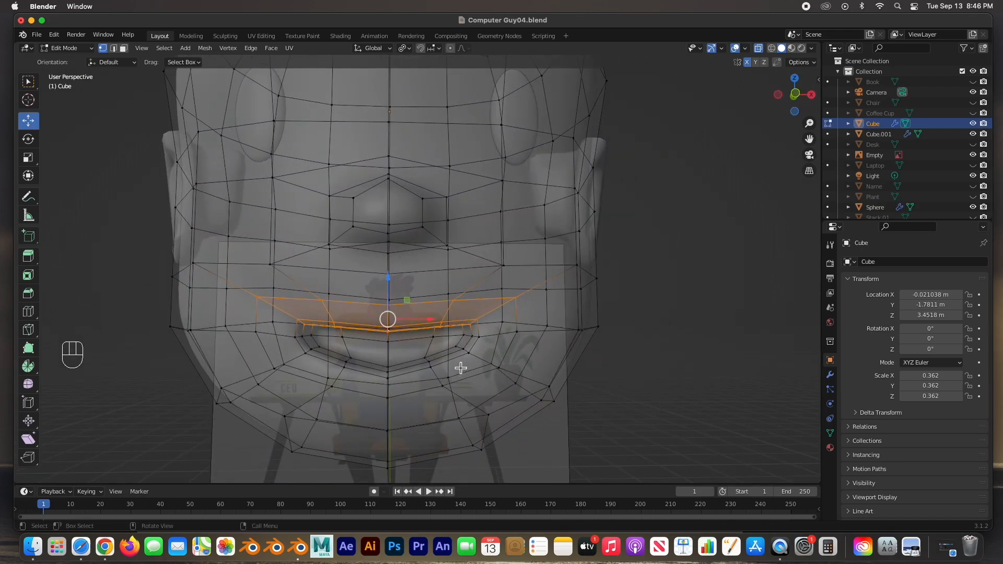
key("KP_1")
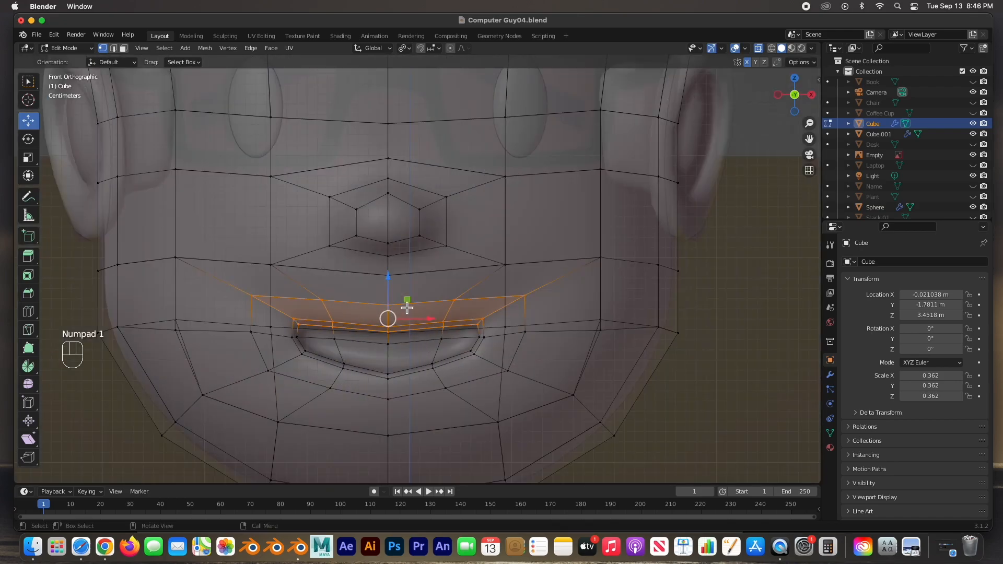
left_click_drag(389, 287, 387, 293)
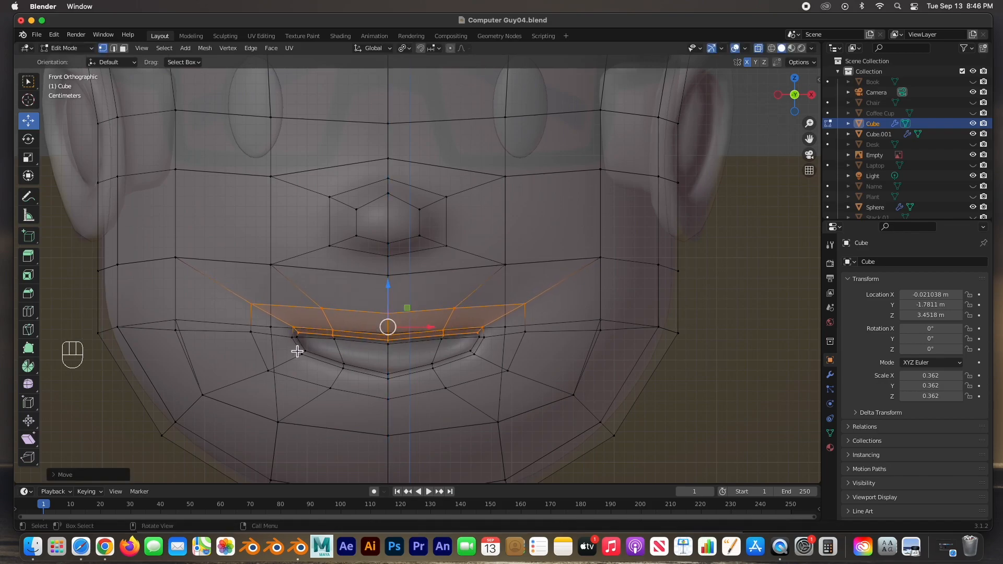
Raise the lower-lip vertices along Z to narrow the mouth opening
left_click_drag(295, 346, 488, 383)
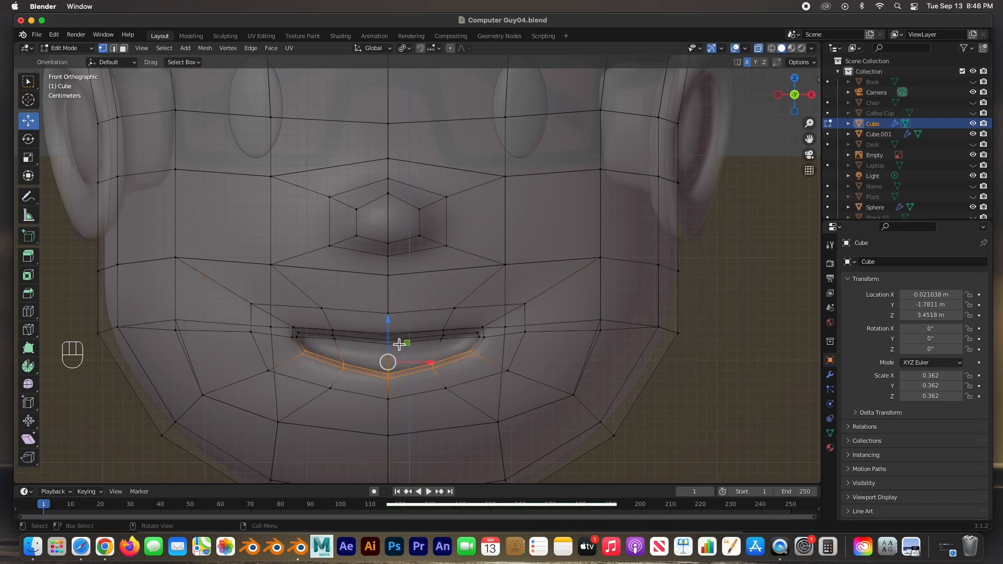
left_click_drag(391, 338, 387, 326)
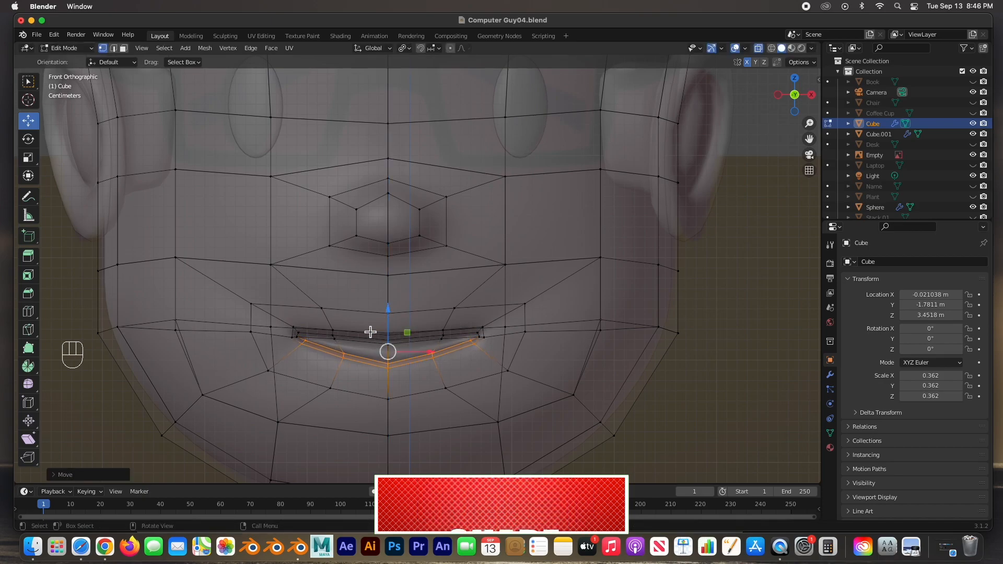
left_click(371, 379)
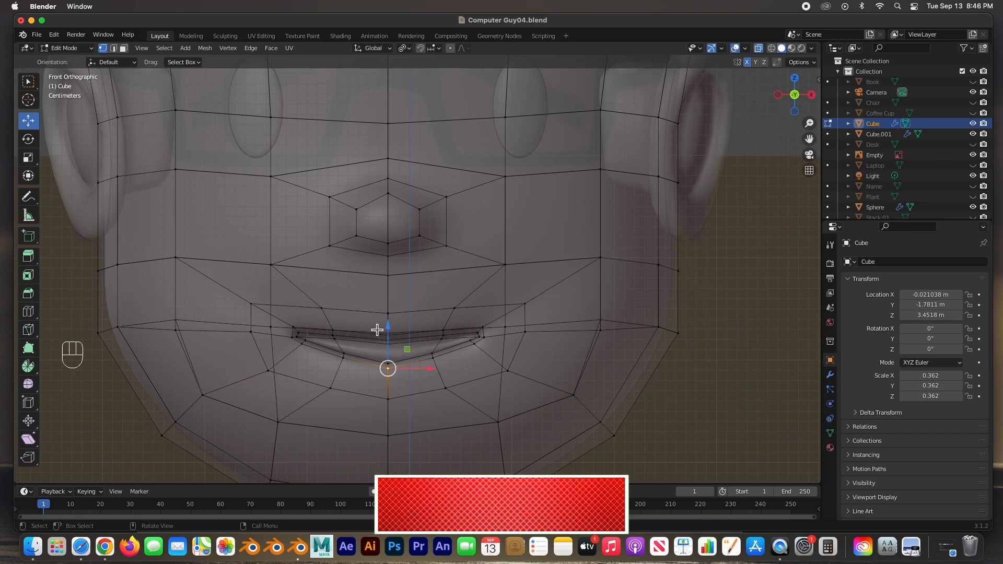
Lower the upper lip's middle vertices slightly along Z to curve the smile, leaving the mouth corners and back-of-head vertex out
left_click_drag(375, 325, 401, 349)
left_click_drag(326, 322, 358, 344, "shift")
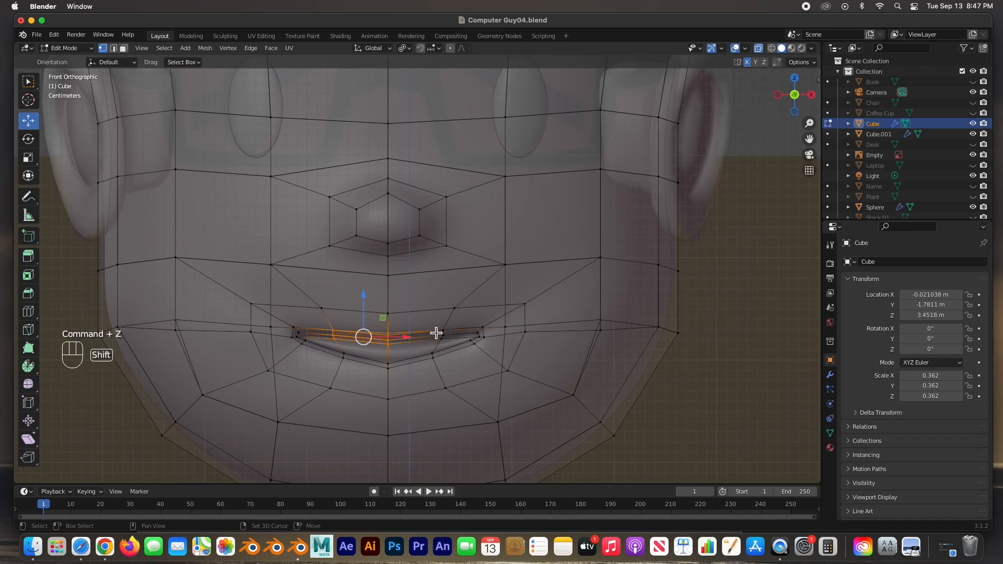
left_click_drag(472, 352, 417, 320, "shift")
middle_click_drag(416, 320, 601, 312)
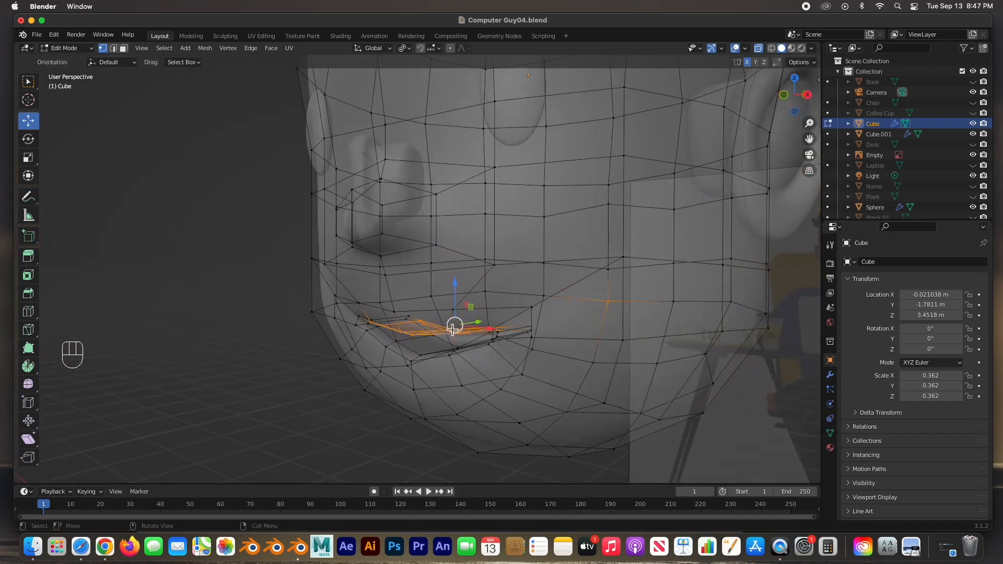
left_click(612, 303, "shift")
middle_click_drag(462, 346, 540, 334)
key("KP_1")
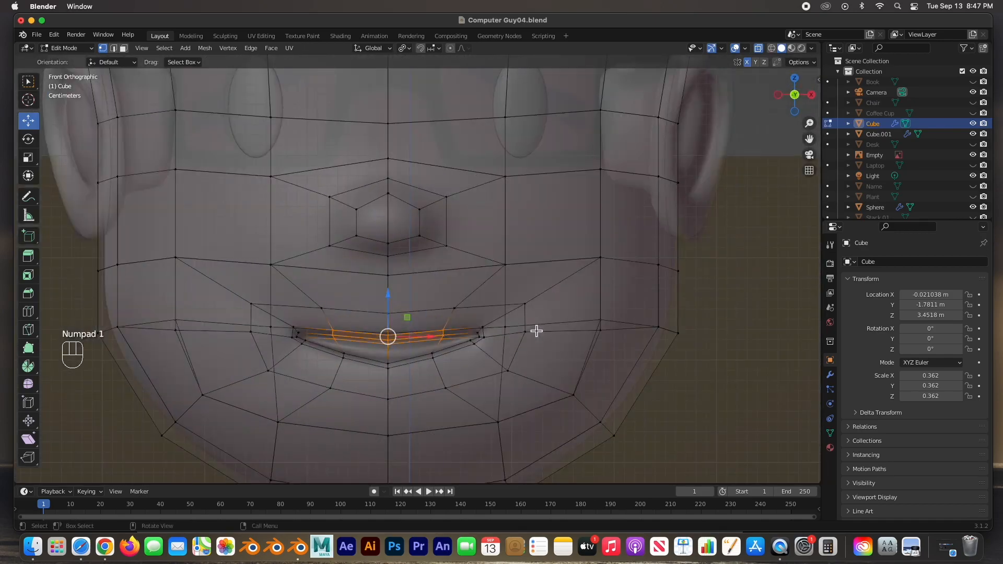
left_click_drag(392, 303, 391, 311)
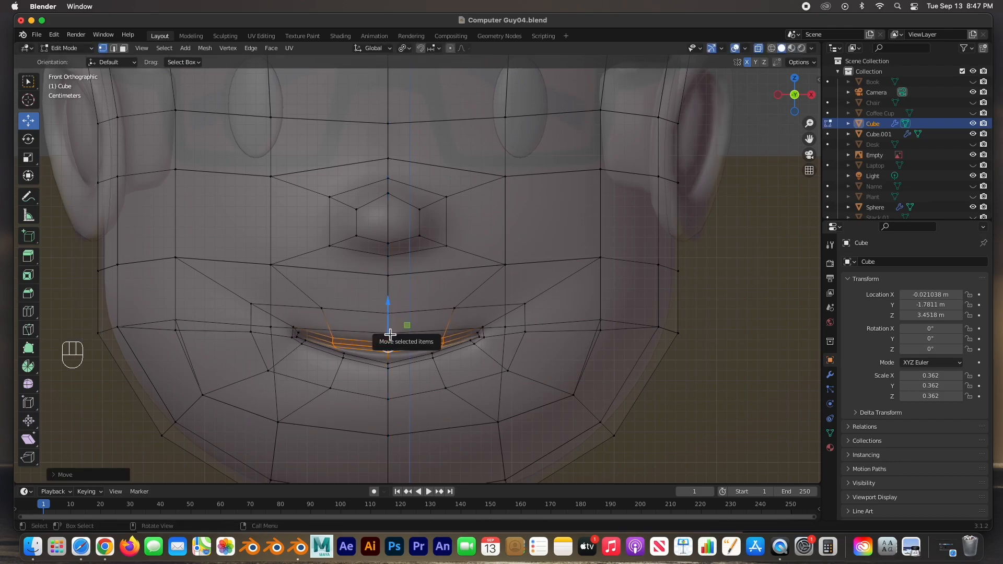
Try to move the centre vertex above the upper lip downward, and undo the move
scroll(385, 337, "up", 1)
scroll(384, 341, "up", 1)
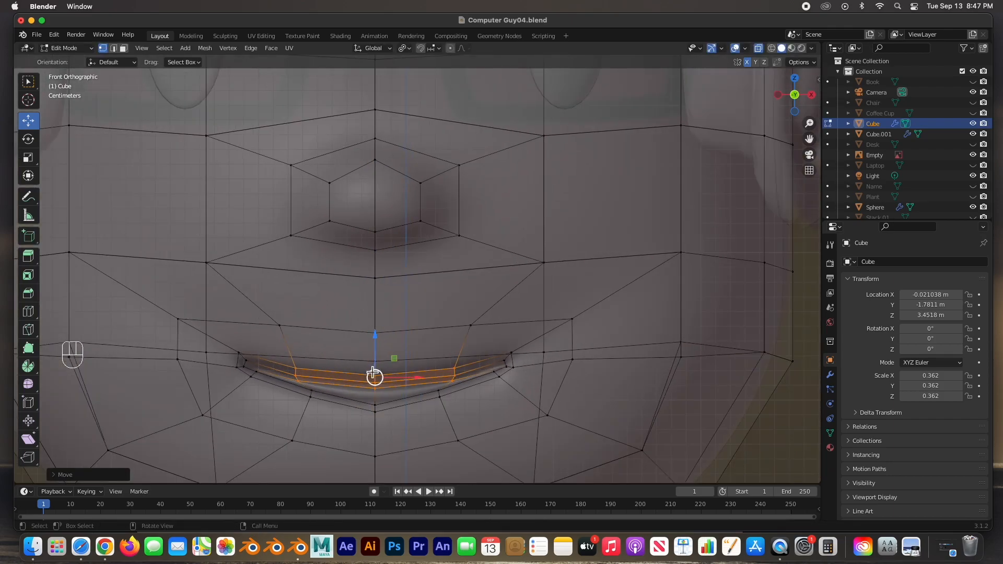
left_click(374, 363, "alt")
key("g")
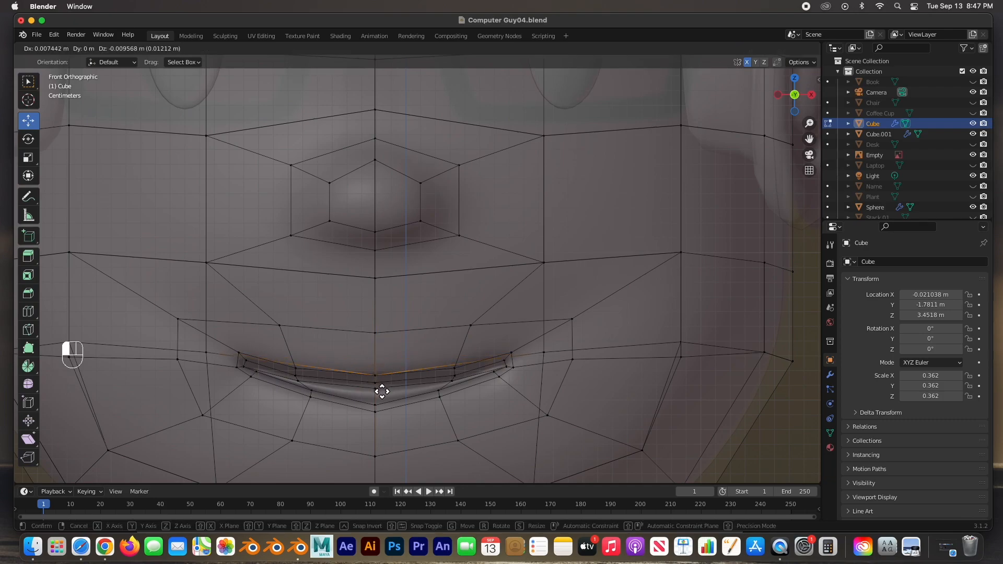
left_click(381, 389)
key("super+z")
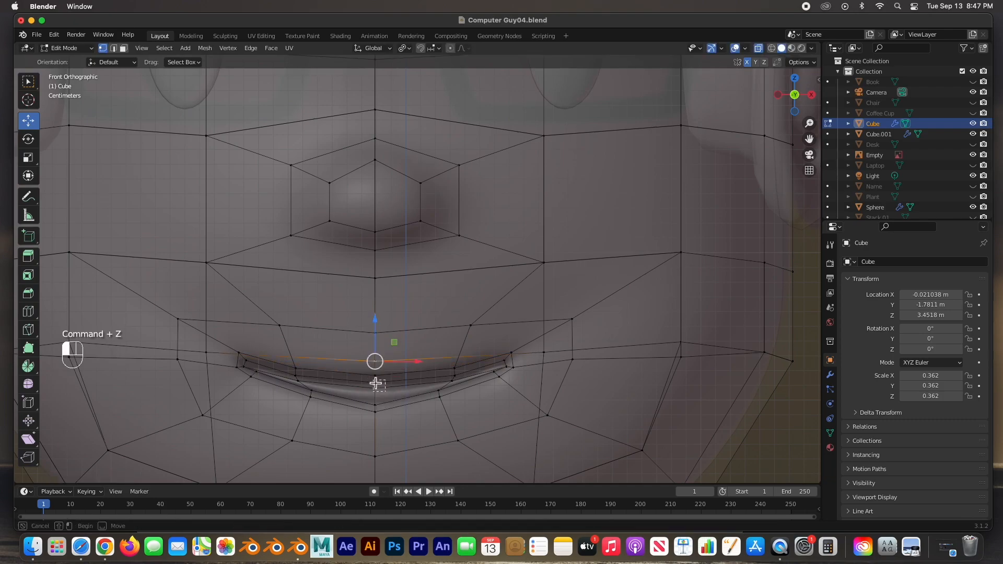
Undo the last vertex move, lower the upper lip's centre vertices along Z, and adjust the neighbouring lip vertices to follow the smile curve
key("super+z")
left_click_drag(377, 347, 373, 352)
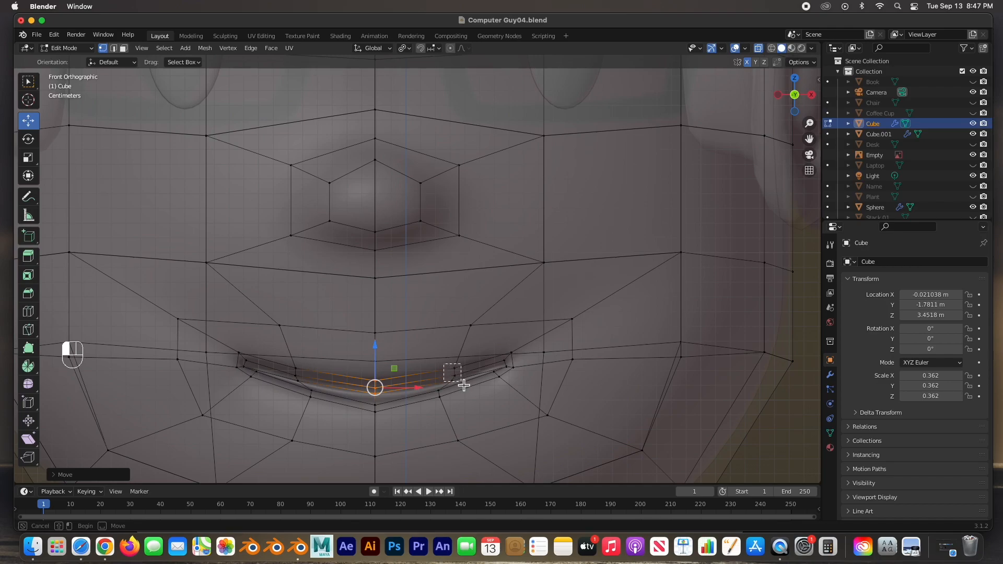
left_click(454, 376)
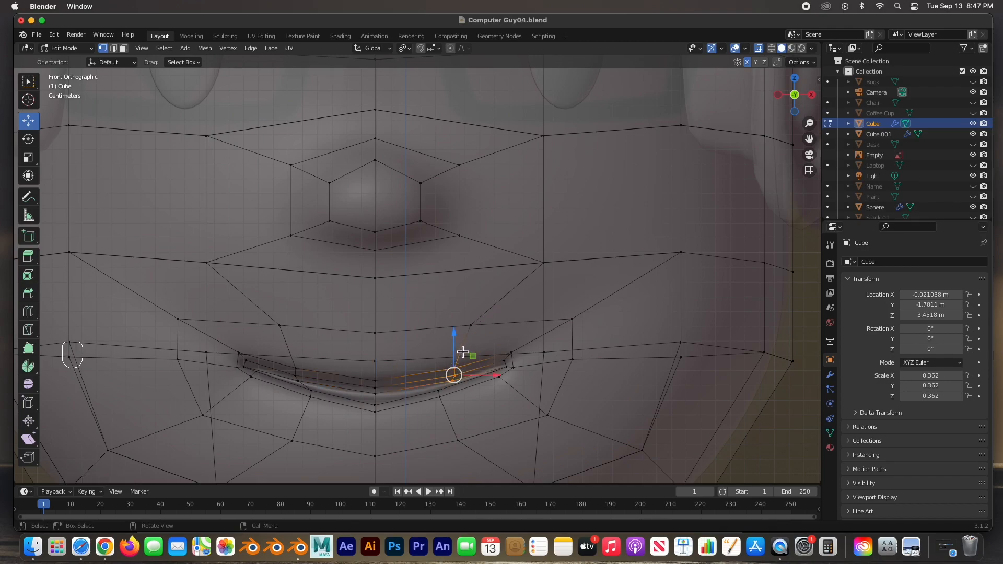
left_click_drag(455, 354, 458, 354)
Move the mouth-corner vertices slightly inward toward the lips, turn off X-ray display, and clear the selection
left_click_drag(523, 340, 485, 390)
left_click_drag(504, 339, 512, 365)
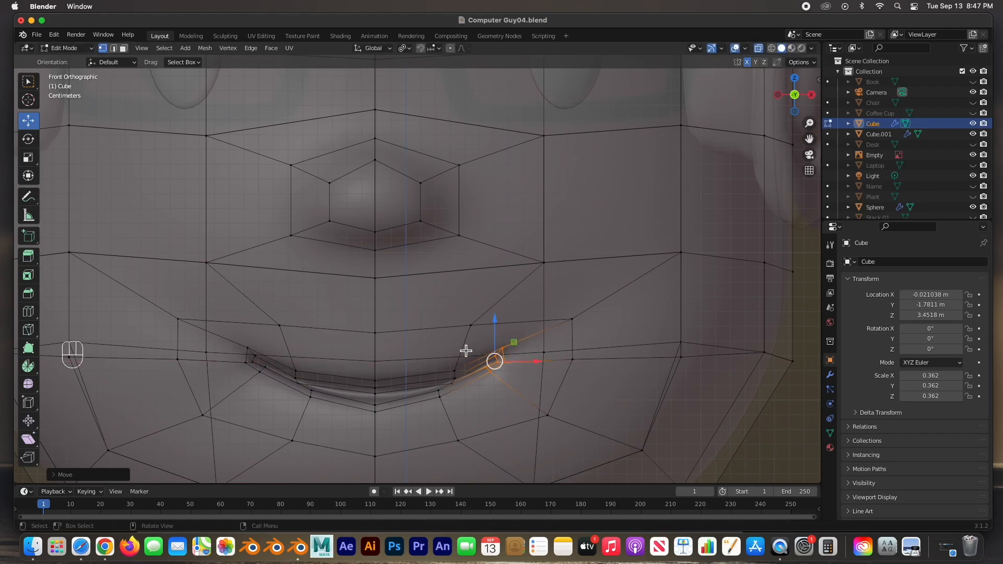
scroll(465, 351, "down", 4)
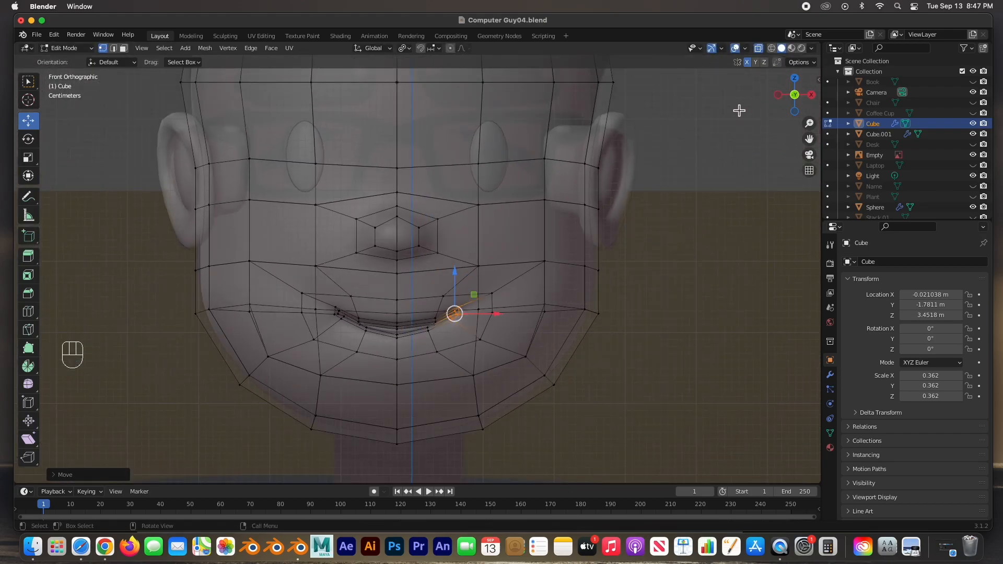
left_click(759, 49)
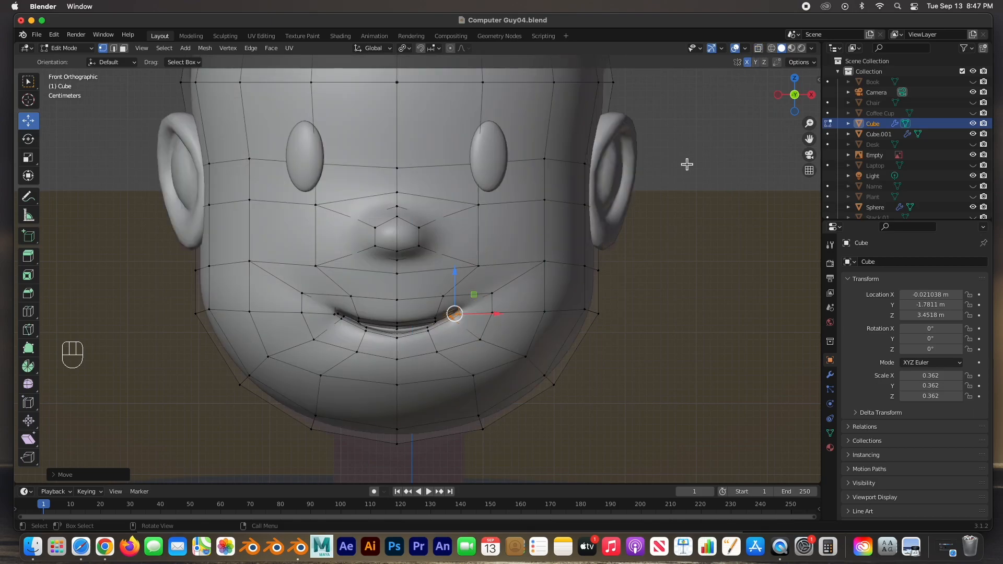
left_click(658, 290)
Raise the lower lip's centre and side vertices along Z to narrow the opening, and adjust the lower-lip vertex near the mouth corner
scroll(415, 359, "up", 2)
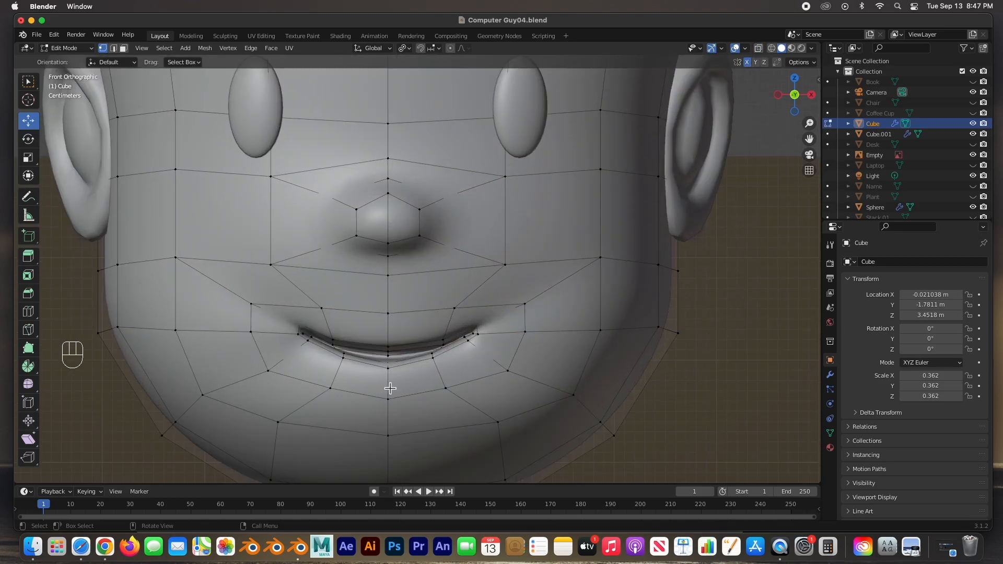
left_click(388, 365)
left_click_drag(390, 348, 391, 342)
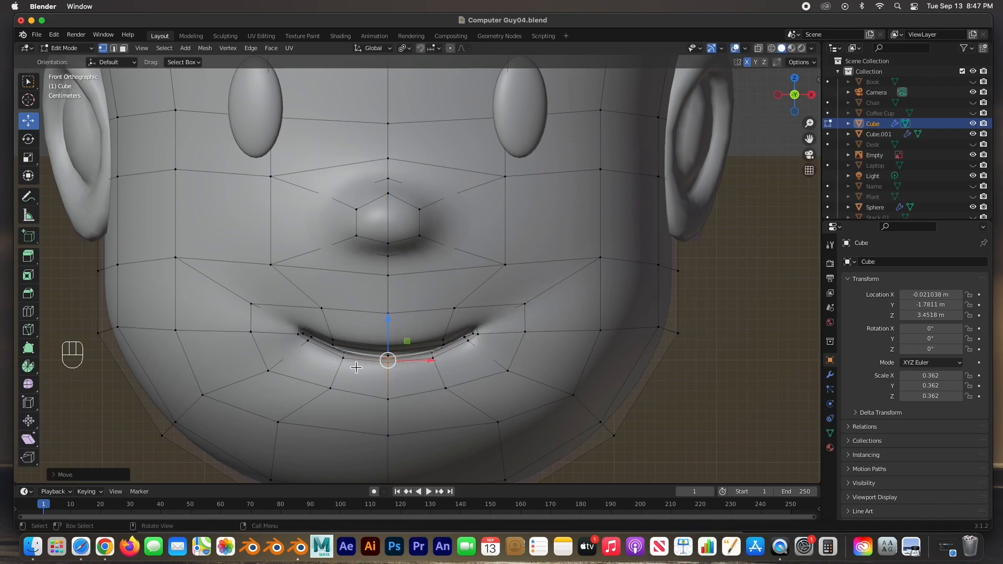
left_click(344, 359, "shift")
left_click(431, 358, "shift")
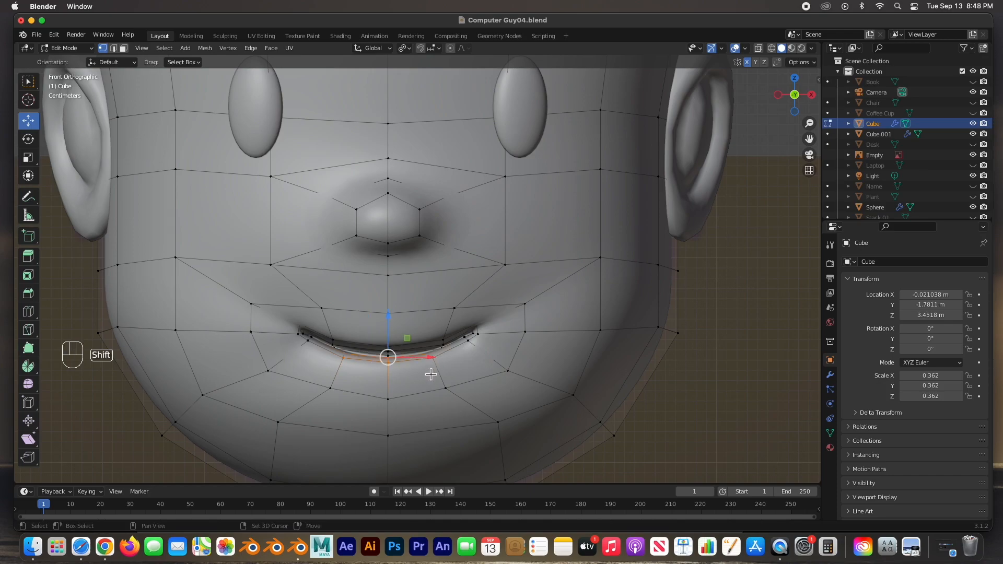
left_click_drag(388, 320, 387, 322)
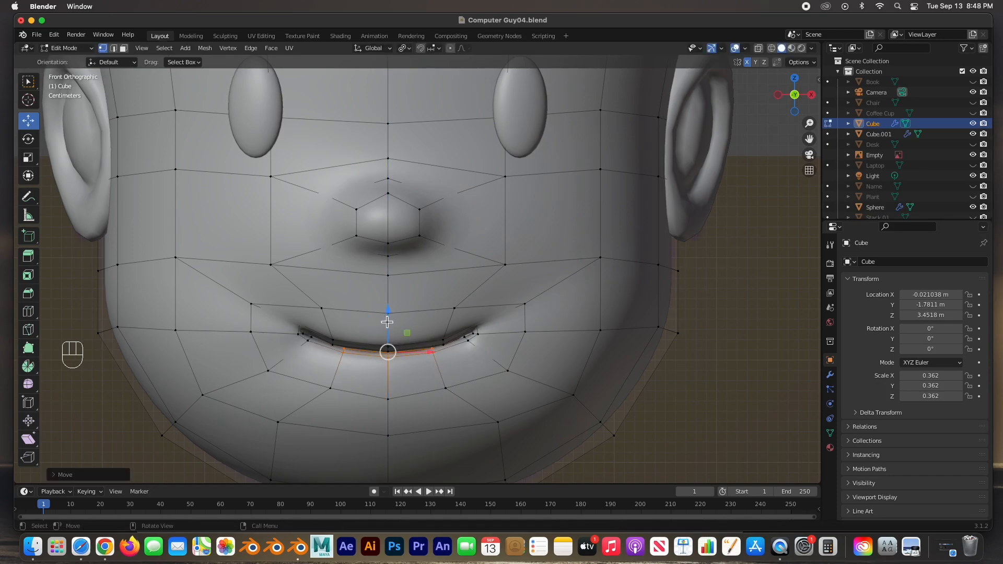
left_click(471, 343)
left_click_drag(470, 338, 470, 341)
Pull the centre, side and outer vertices of the loop above the upper lip closer to the mouth
scroll(459, 344, "up", 2)
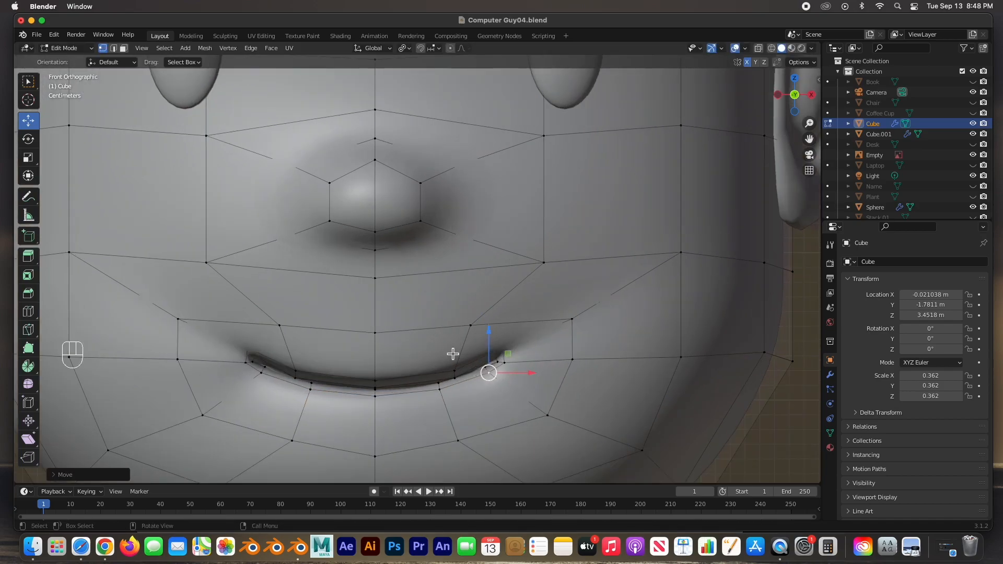
left_click(380, 336)
left_click_drag(377, 334, 376, 348)
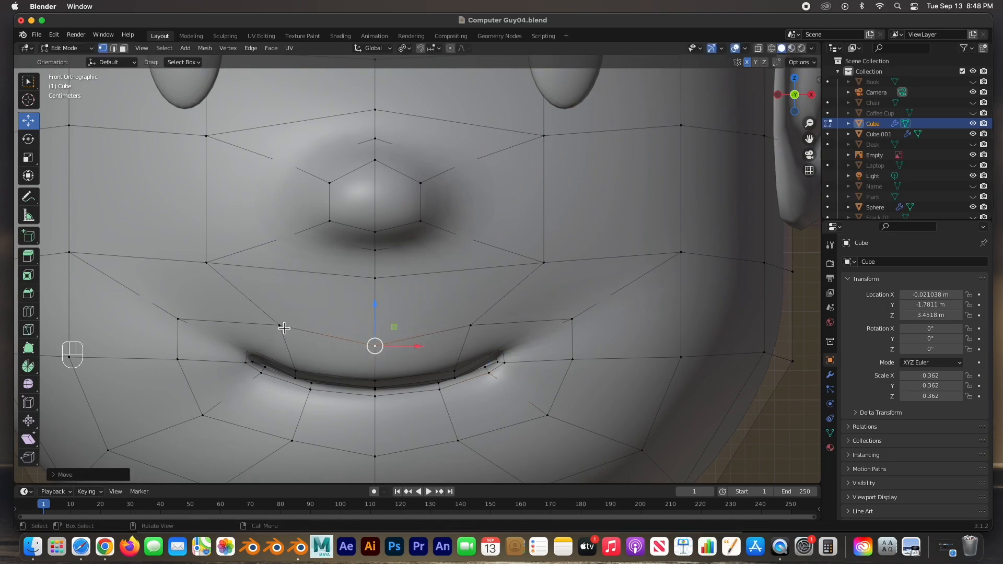
left_click(283, 326)
left_click_drag(281, 326, 272, 343)
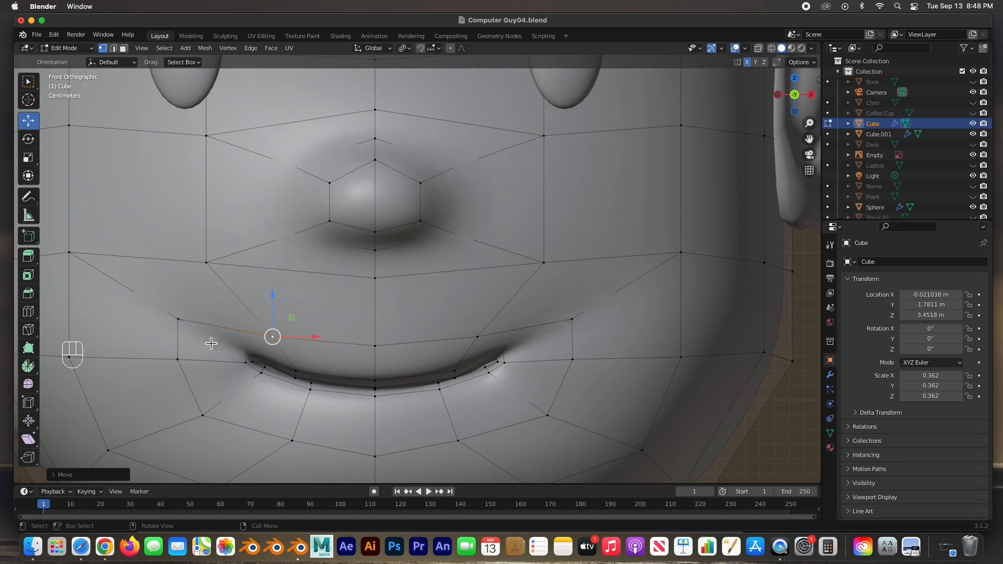
left_click(180, 323)
left_click_drag(181, 322, 216, 411)
Pull the outer, side and centre vertices of the loop below the lower lip closer to the mouth
left_click(203, 416)
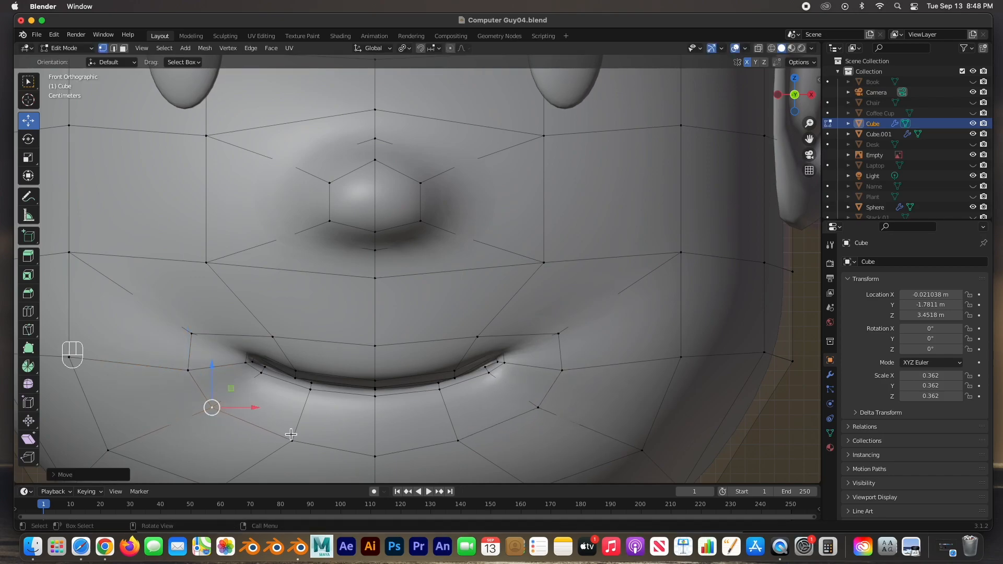
left_click_drag(292, 437, 307, 428)
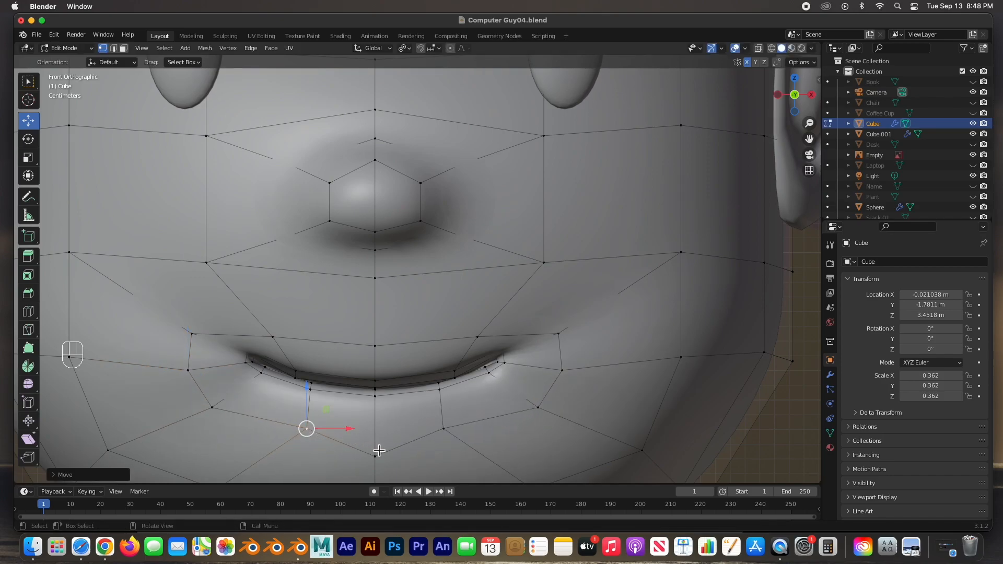
left_click(379, 459)
left_click_drag(379, 437, 381, 423)
In the right orthographic view, select the nose-tip vertices and move them slightly back toward the face along Y
scroll(385, 397, "down", 5)
middle_click_drag(396, 385, 359, 314)
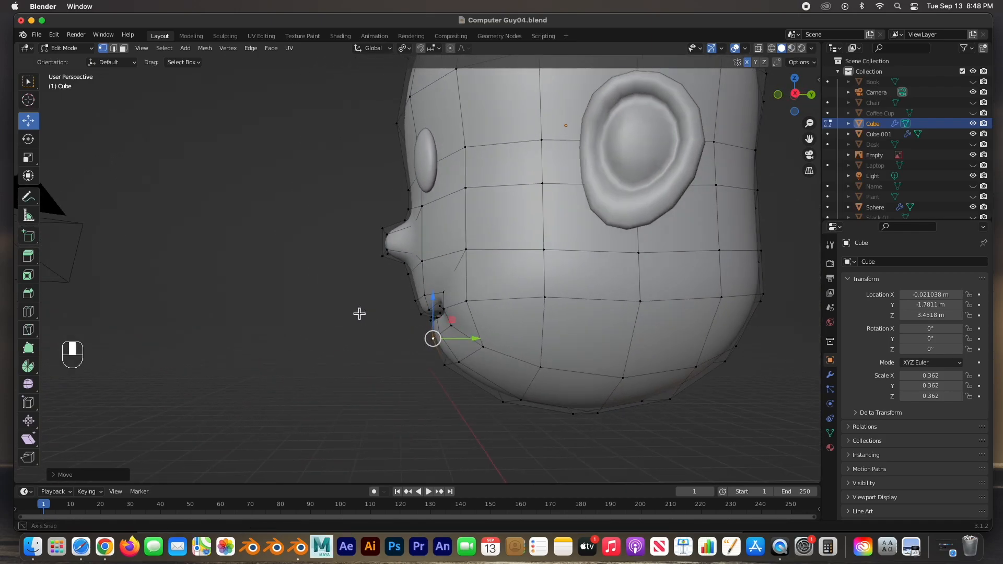
key("KP_3")
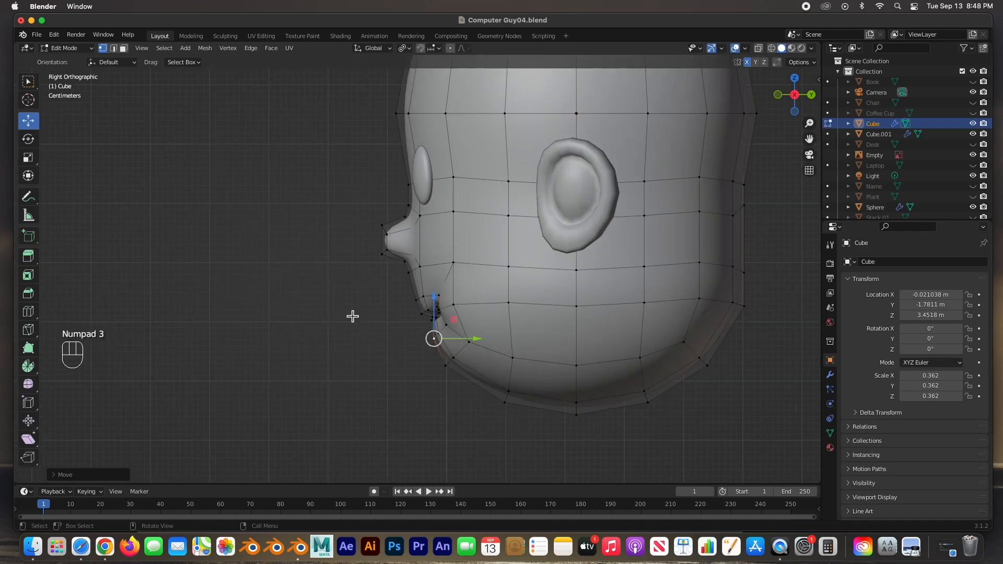
left_click_drag(360, 218, 424, 250)
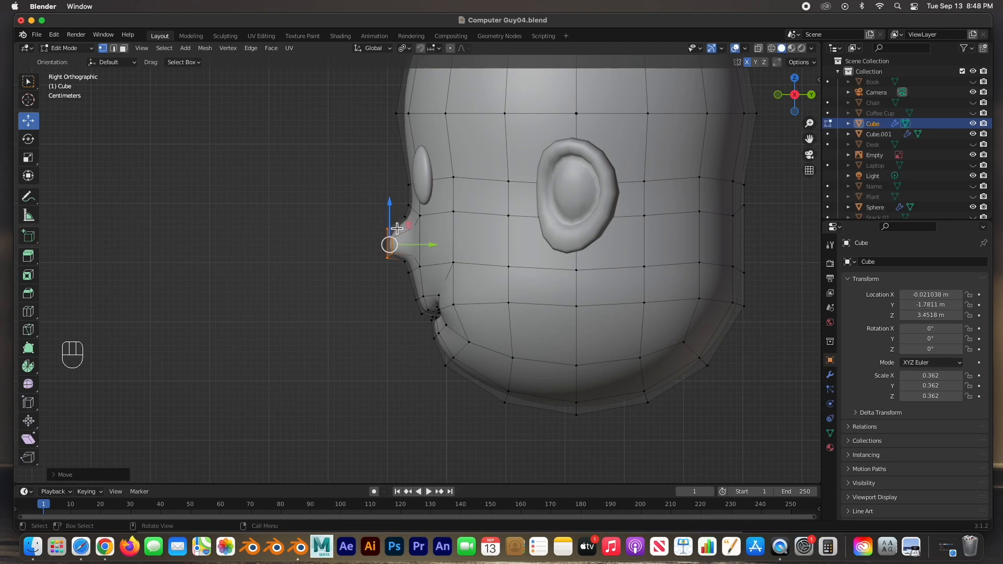
Move the nose-bridge vertices between the eyes and the centre forehead vertex slightly forward along Y in the profile
scroll(396, 230, "down", 1)
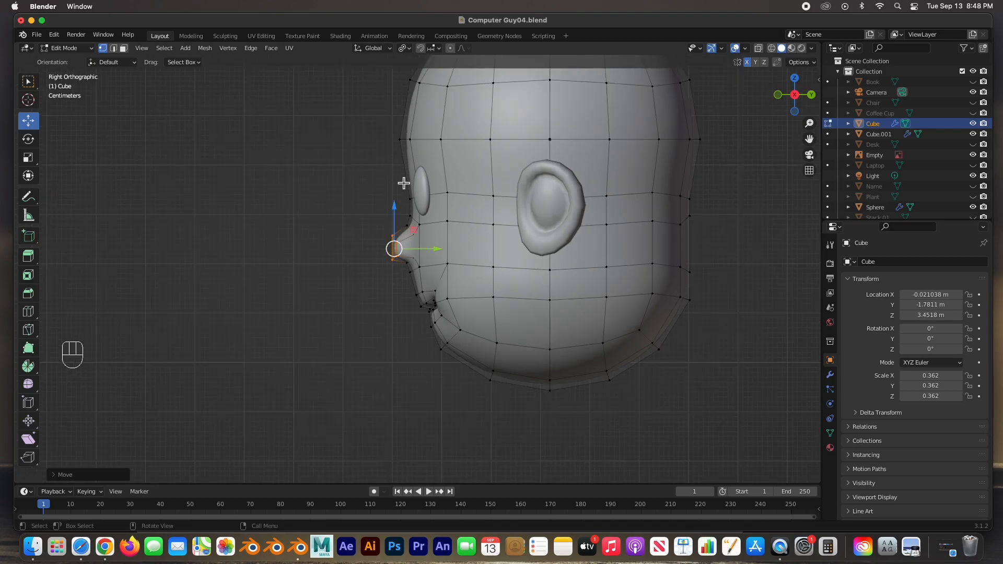
left_click(412, 219)
left_click_drag(441, 208, 436, 210)
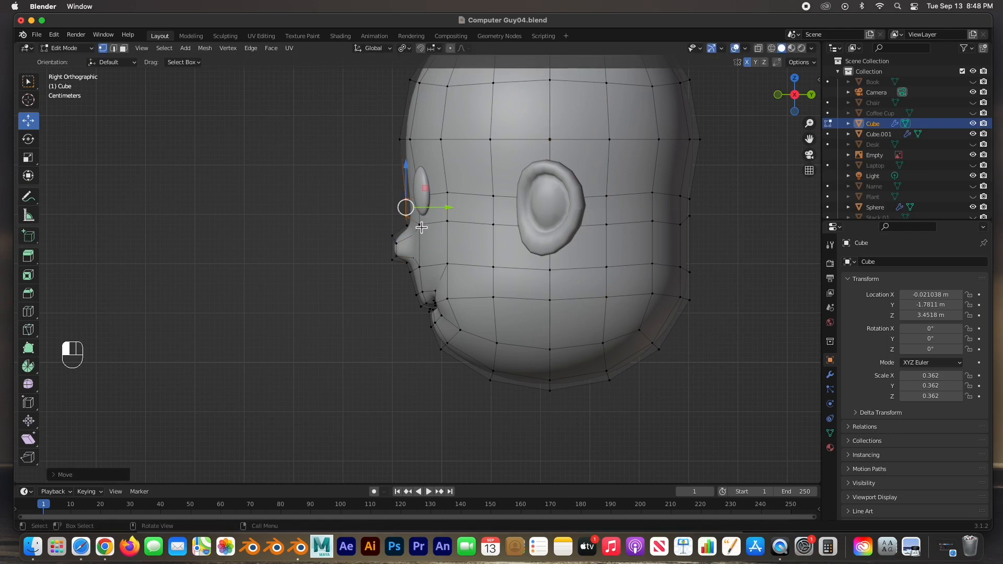
left_click(421, 227)
left_click(411, 140)
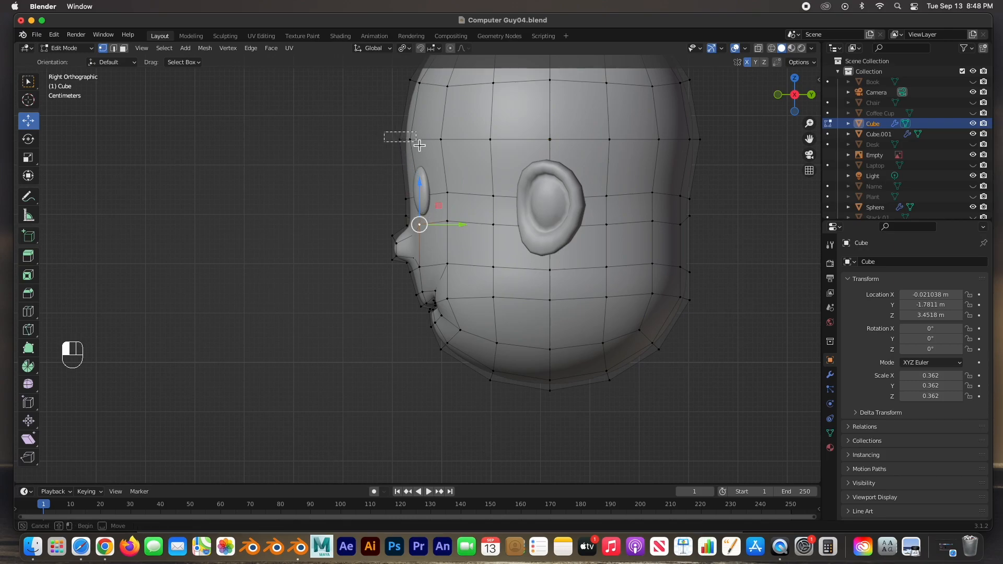
left_click_drag(407, 140, 406, 151)
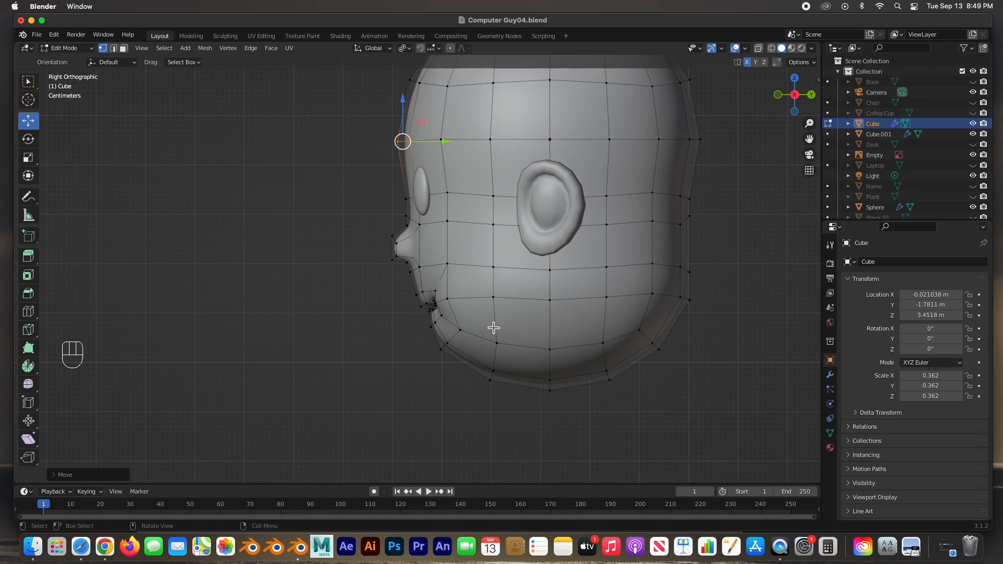
Leave Edit Mode and examine the head and mouth shape from the front, below and close up
scroll(579, 298, "down", 3)
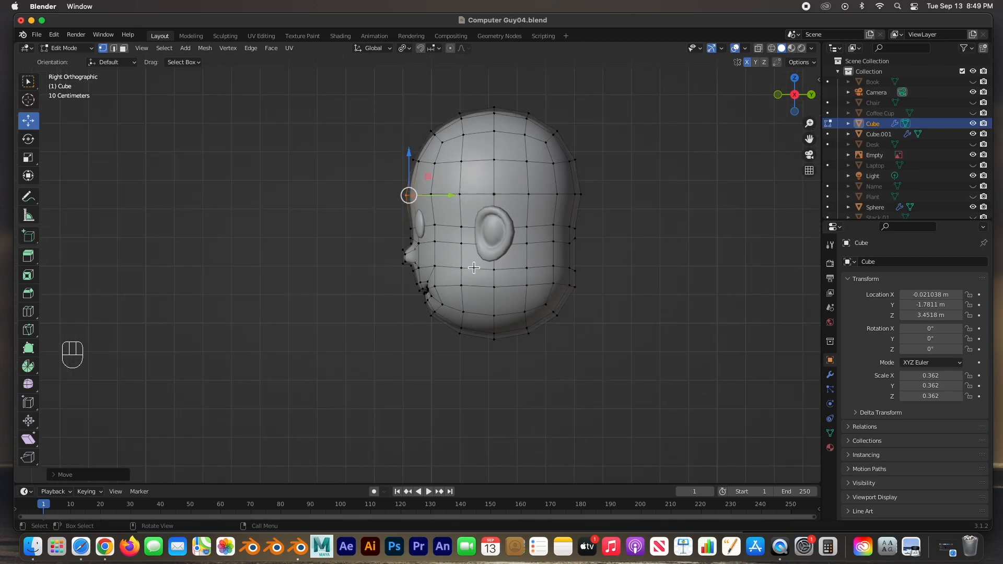
key("KP_1")
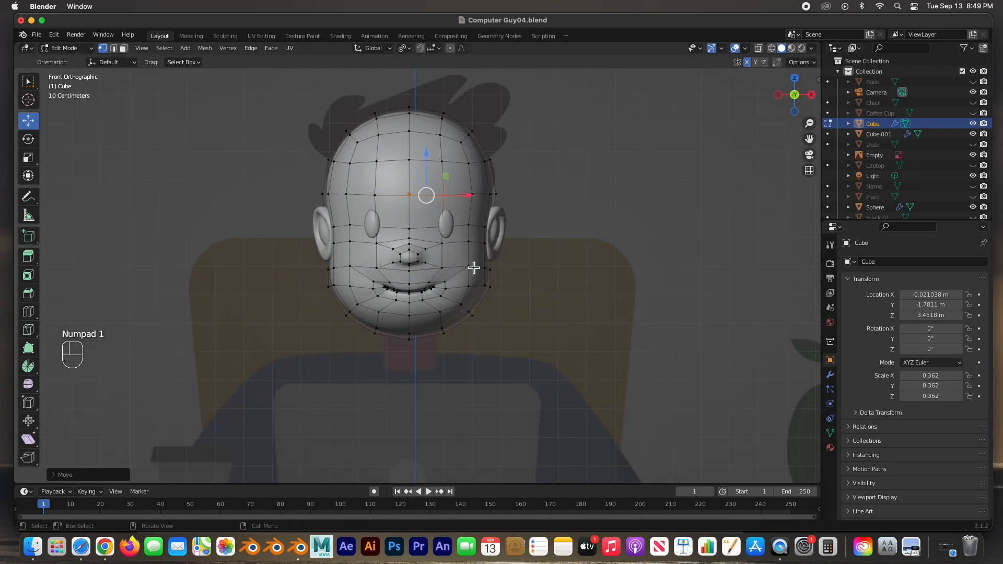
middle_click_drag(483, 263, 500, 245)
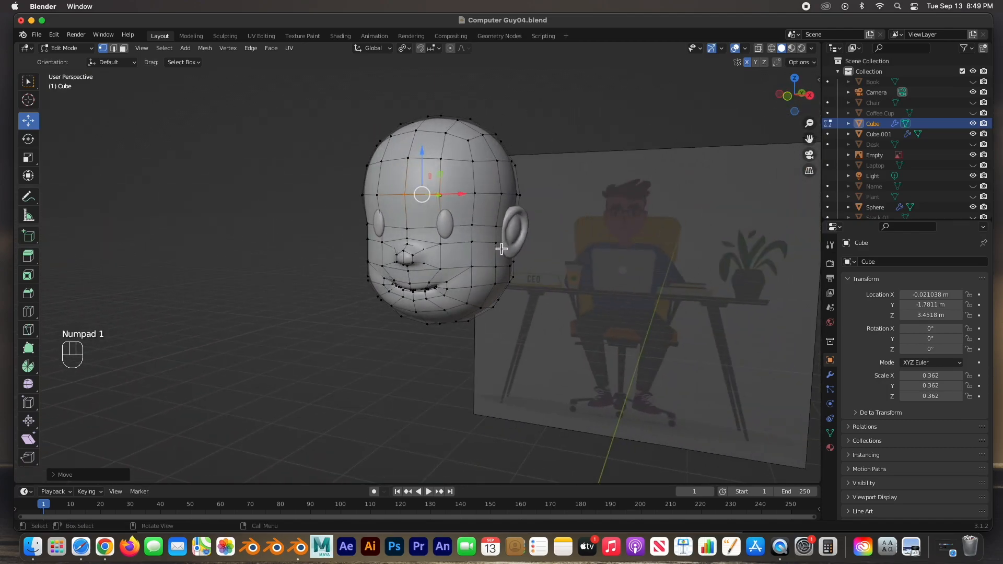
key("Tab")
left_click(309, 239)
middle_click_drag(308, 239, 411, 179)
scroll(421, 276, "up", 6)
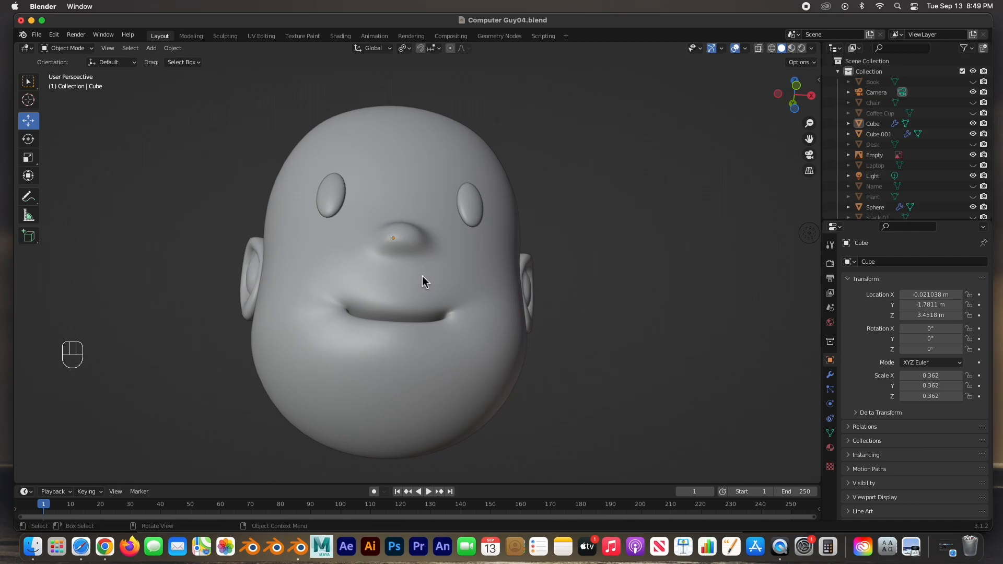
middle_click_drag(432, 287, 417, 323)
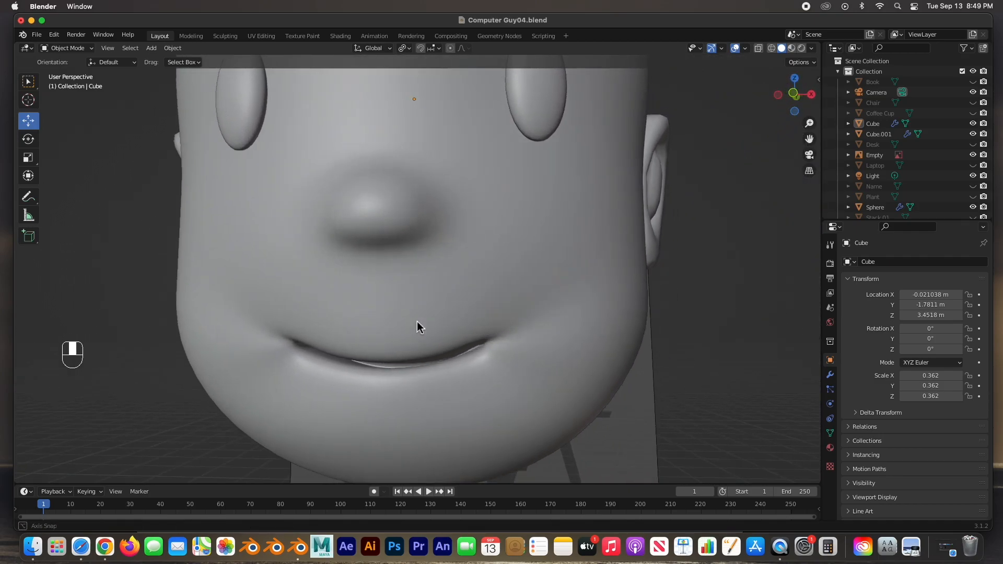
Edit the head mesh again, push the mouth-corner vertex back into the face along Y, and adjust the vertex just outside it
left_click(514, 349)
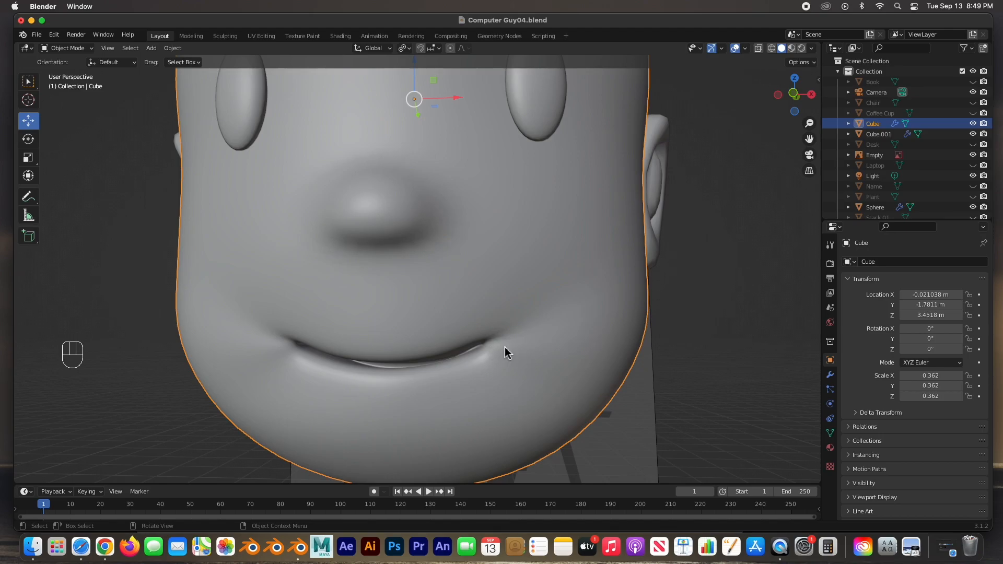
key("Tab")
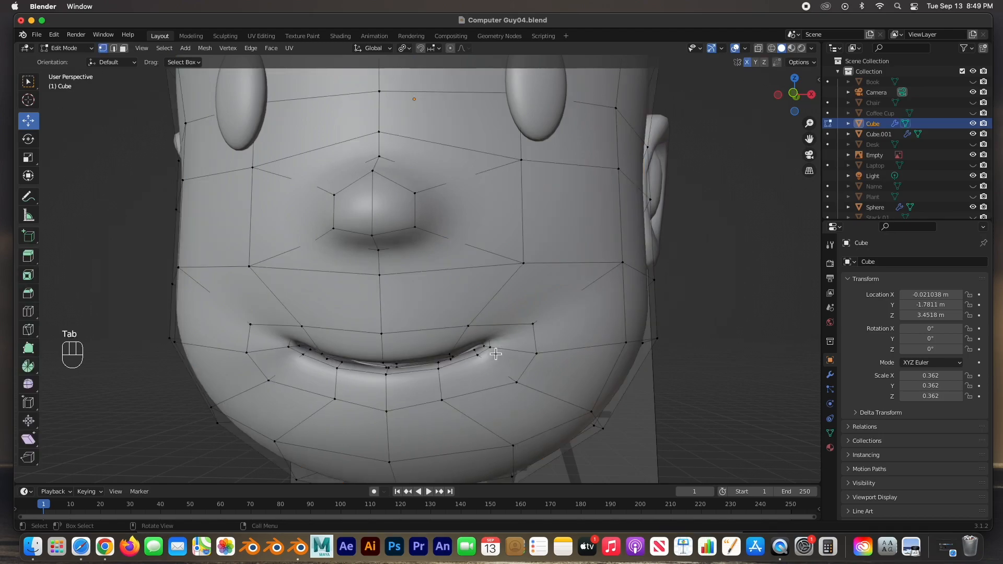
left_click(493, 351)
middle_click_drag(493, 351, 529, 282)
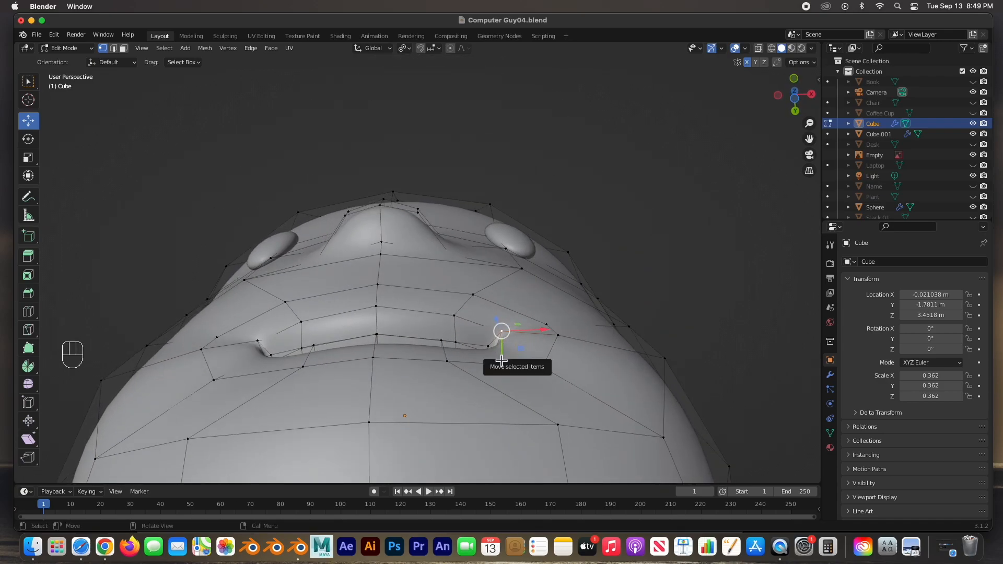
left_click_drag(502, 364, 506, 378)
left_click(560, 339)
mouse_move(561, 346)
left_mouse_down()
mouse_move(562, 356)
mouse_move(560, 348)
left_mouse_up()
Reposition the cheek vertex beside the mouth from the side, and move the vertex above the mouth corner slightly inward
middle_click_drag(560, 347, 494, 432)
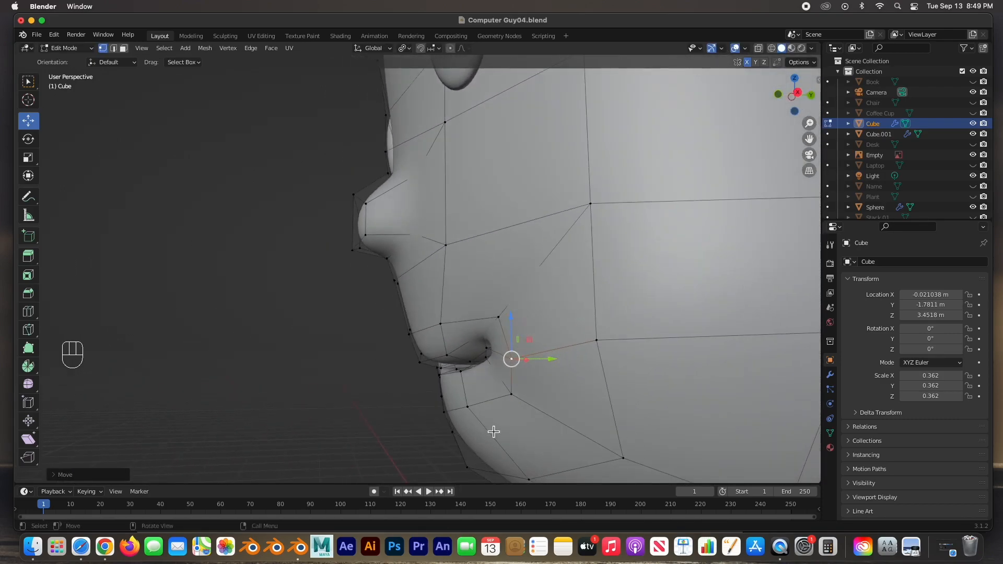
left_click(596, 341)
left_click_drag(603, 343, 645, 351)
middle_click_drag(645, 352, 296, 312)
left_click(291, 309)
left_click_drag(292, 308, 318, 310)
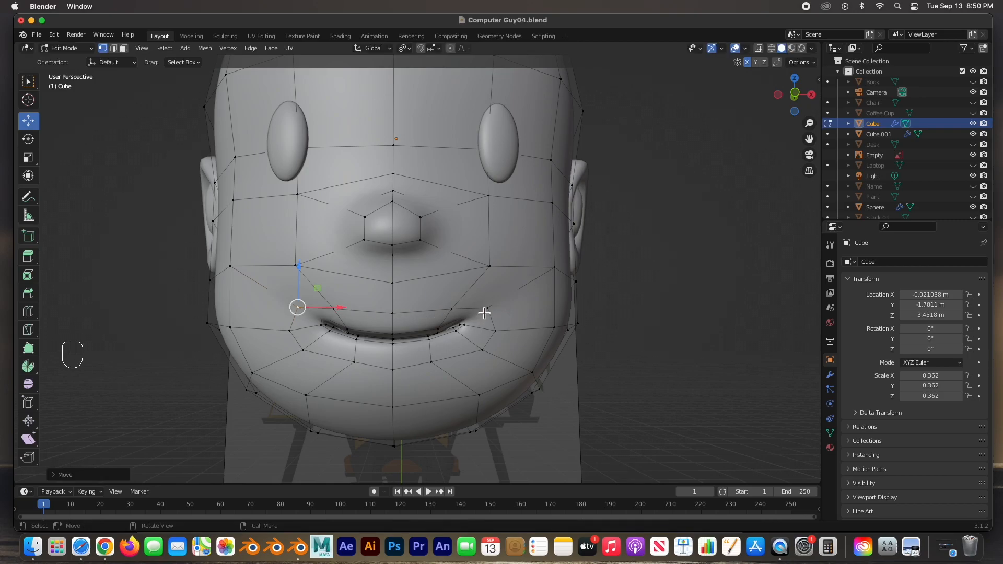
Adjust the side and centre vertices just above the upper lip to smooth the lip's profile
middle_click_drag(488, 303, 430, 312)
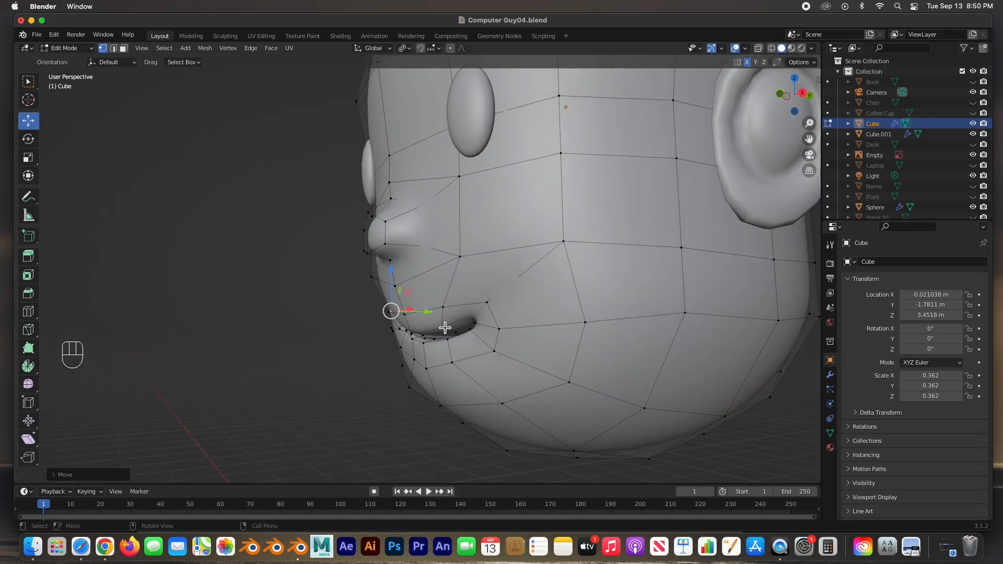
left_click(444, 329)
left_click(442, 305)
middle_click_drag(442, 308, 472, 314)
left_click_drag(458, 313, 398, 318)
left_click(396, 317)
middle_click_drag(436, 314, 456, 318)
scroll(458, 322, "down", 2)
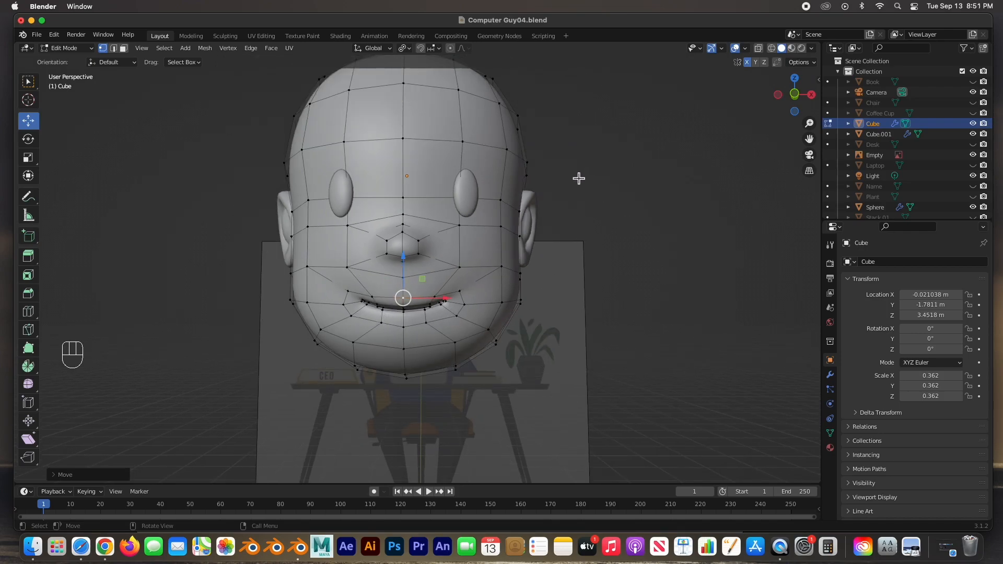
Leave Edit Mode, deselect the head, and inspect the finished smile from the opposite side
key("Tab")
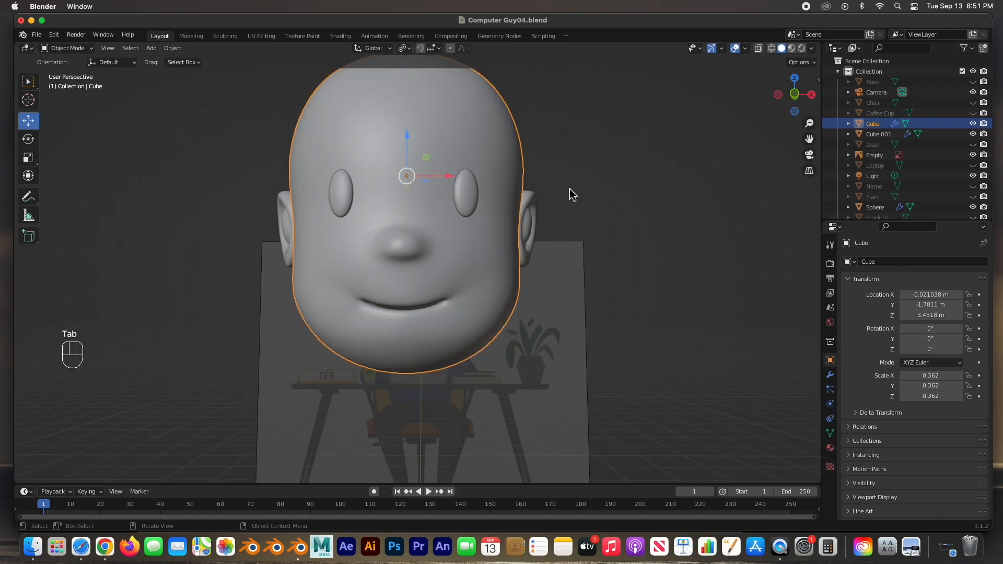
scroll(508, 206, "down", 3)
left_click(523, 201)
middle_click_drag(518, 206, 566, 215)
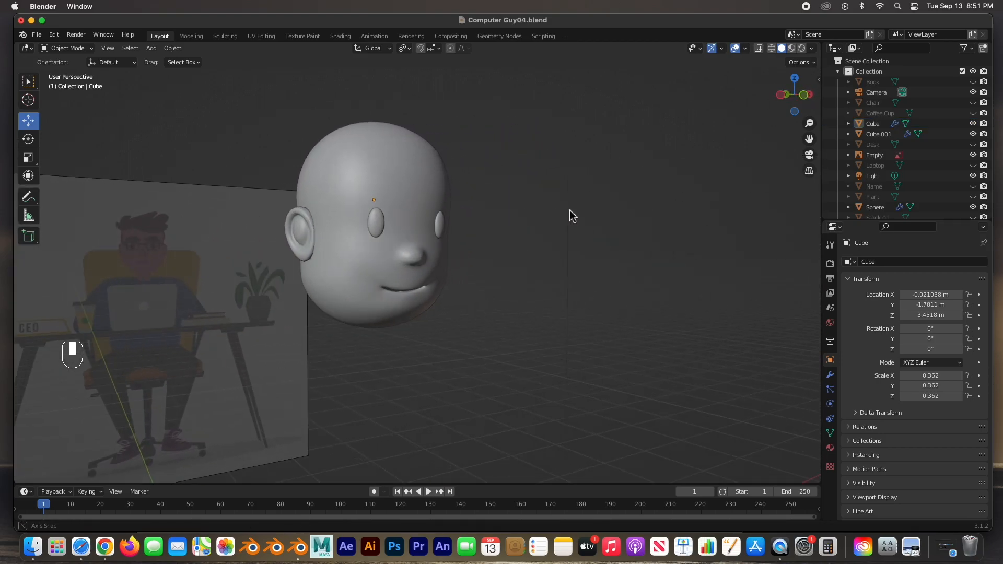
In front view, temporarily hide the head to examine the hair in the reference drawing, and show and reselect the head
left_click(416, 277)
key("KP_1")
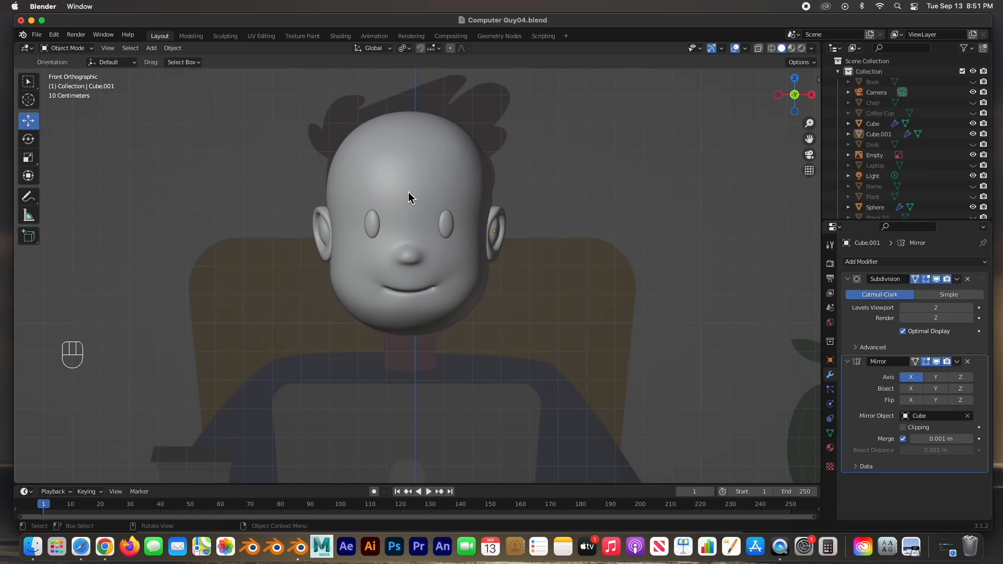
left_click(438, 188)
key("h")
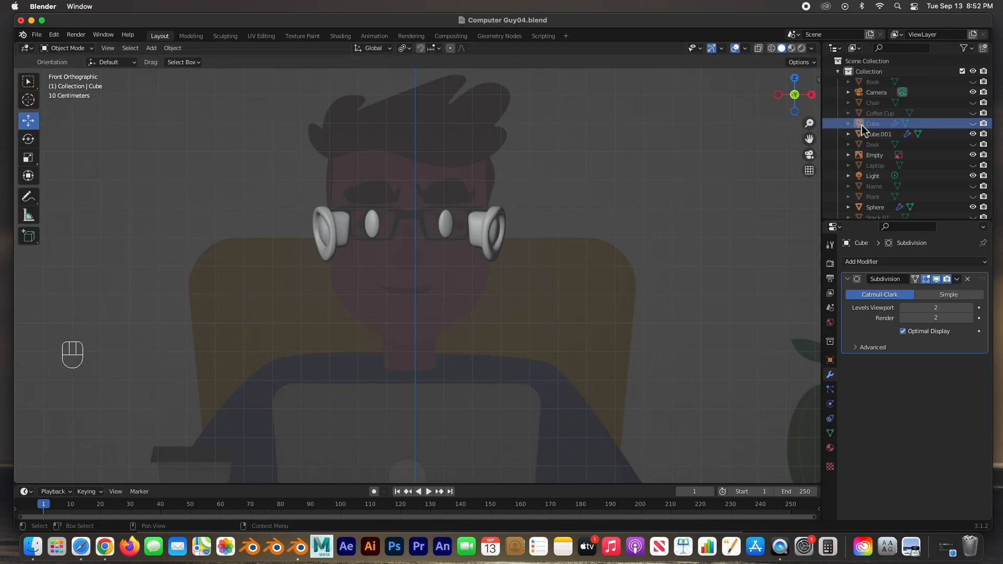
left_click(973, 124)
left_click(459, 204)
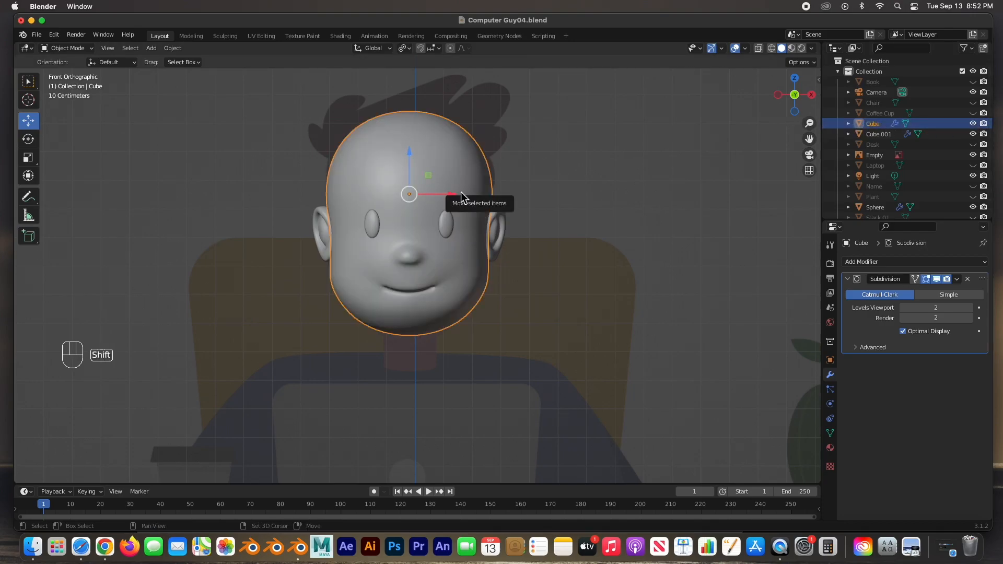
Duplicate the head mesh in place and move the copy along X until it stands clear beside the original
key("shift+d")
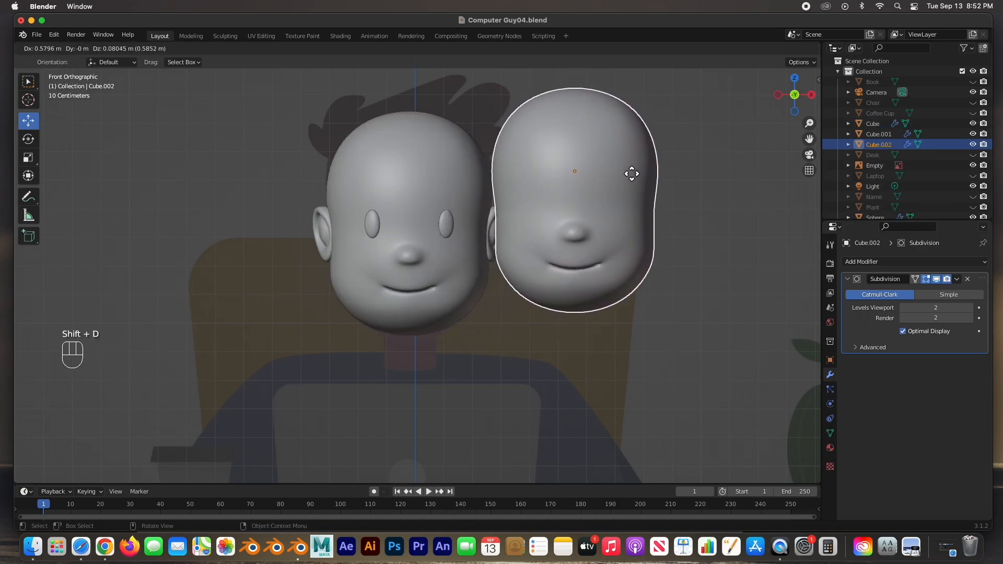
right_click(637, 163)
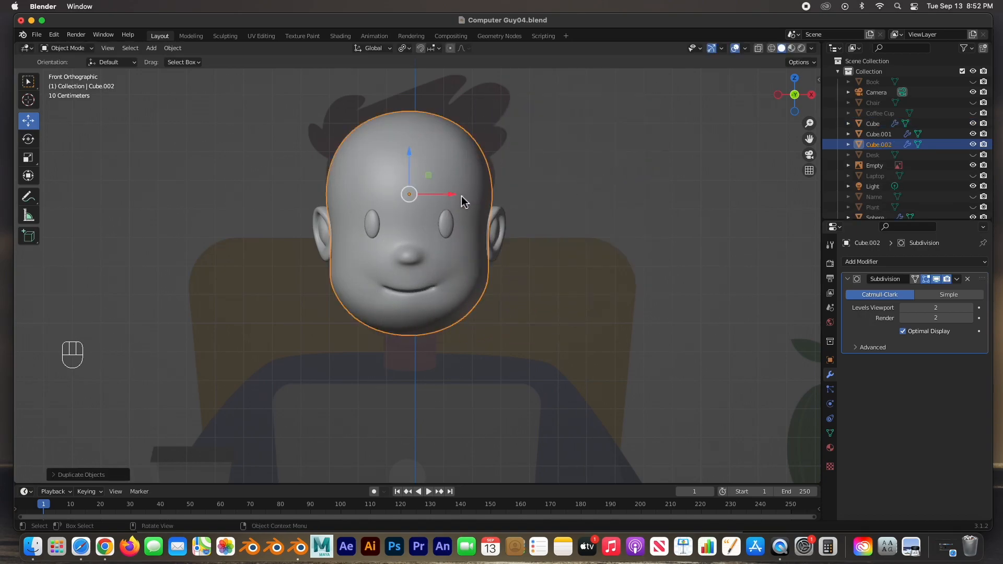
left_click_drag(462, 201, 697, 197)
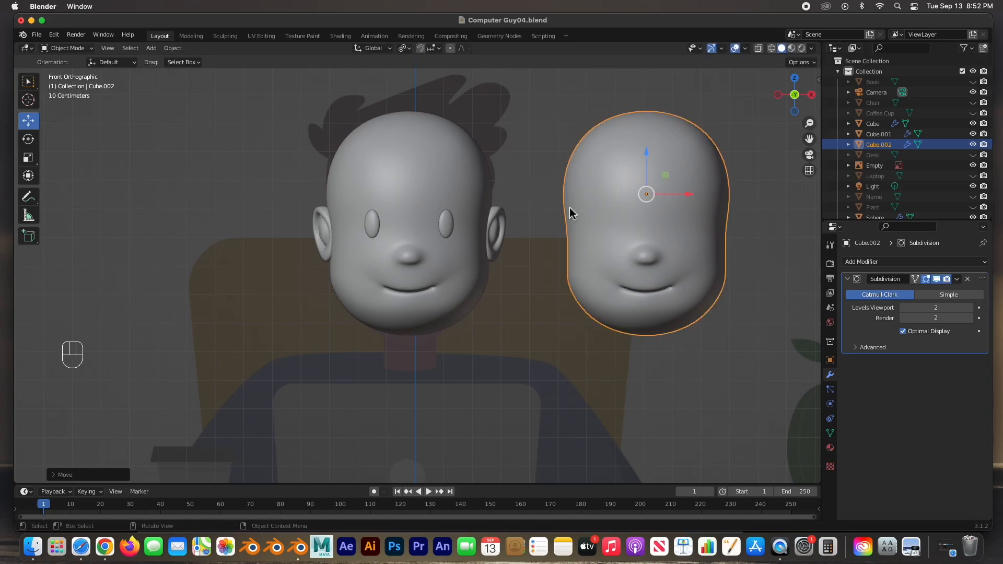
Edit the copied head in right side view with X-ray on, and delete all its front faces from mid-forehead down to the chin
key("Tab")
scroll(571, 213, "down", 2)
mouse_move(621, 227)
middle_mouse_down()
mouse_move(633, 230)
mouse_move(434, 233)
mouse_move(615, 233)
middle_mouse_up()
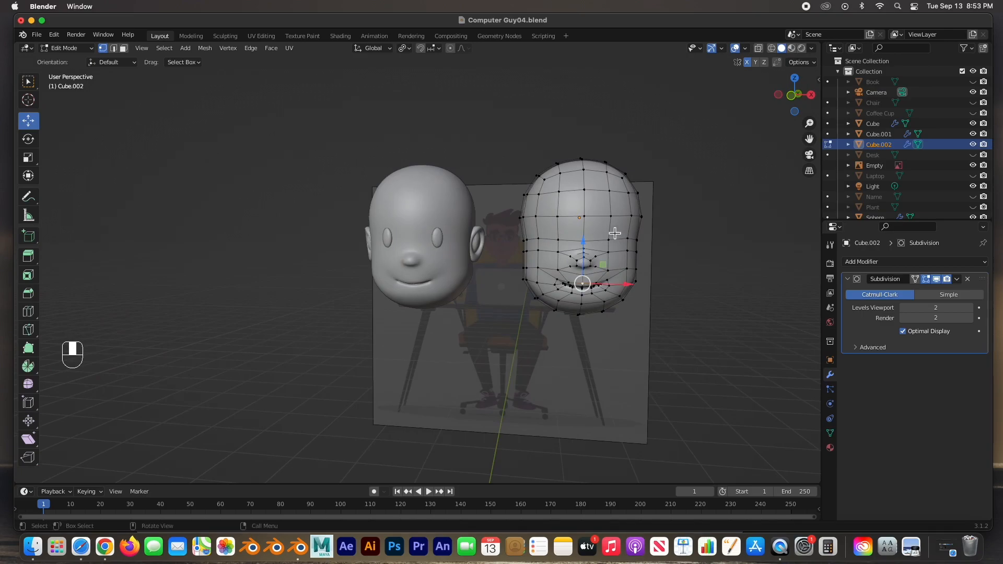
key("KP_3")
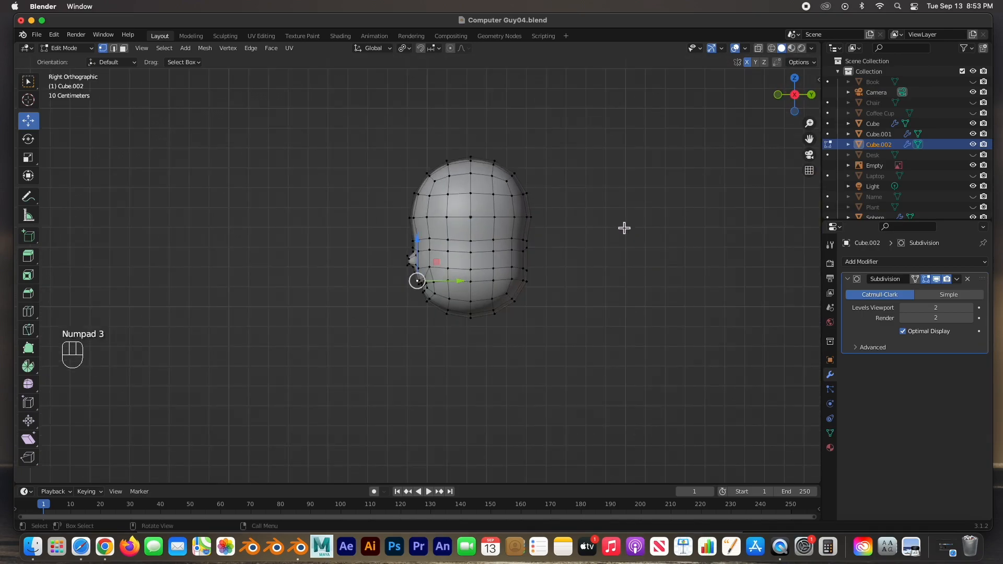
key("super+z")
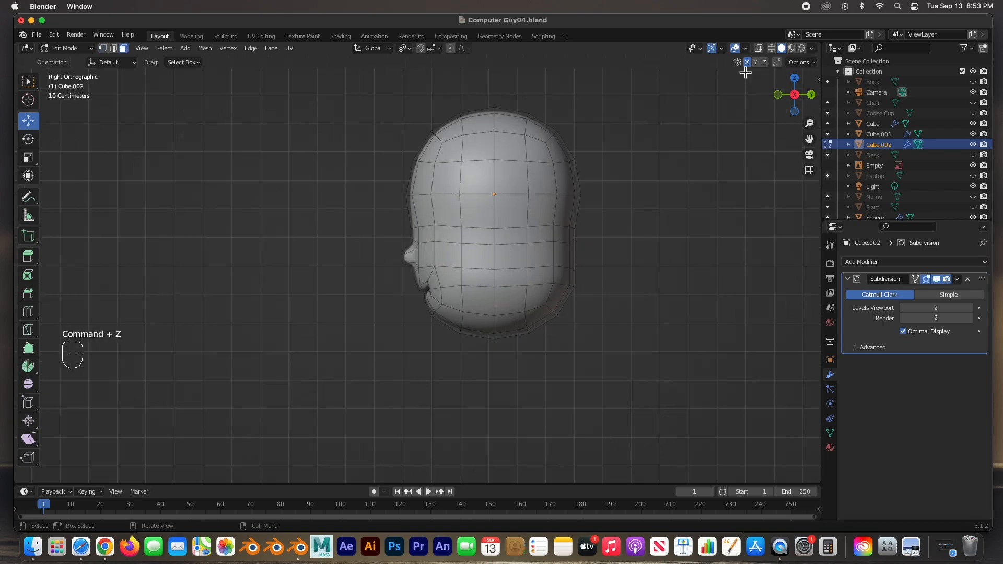
left_click(759, 48)
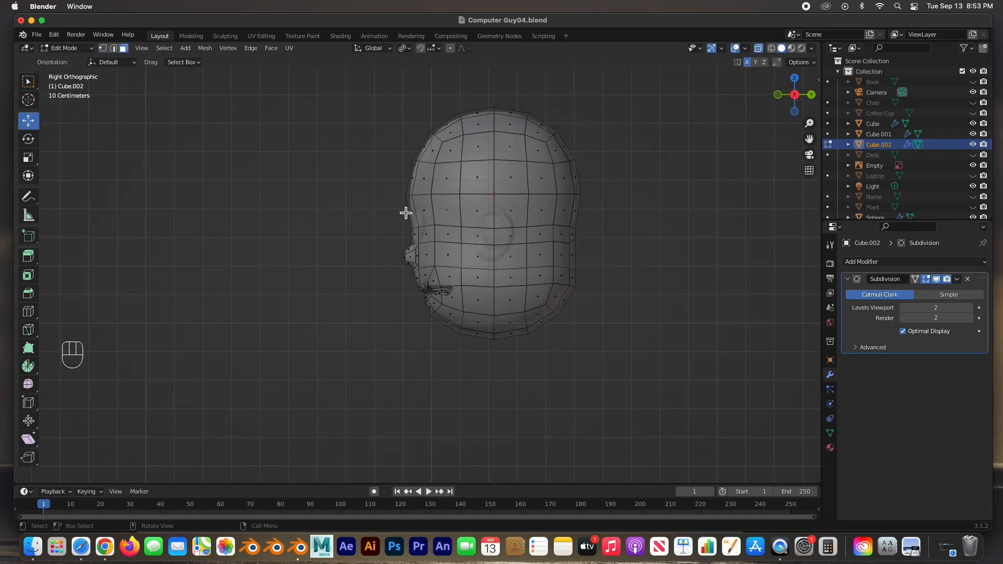
left_click_drag(389, 199, 459, 352)
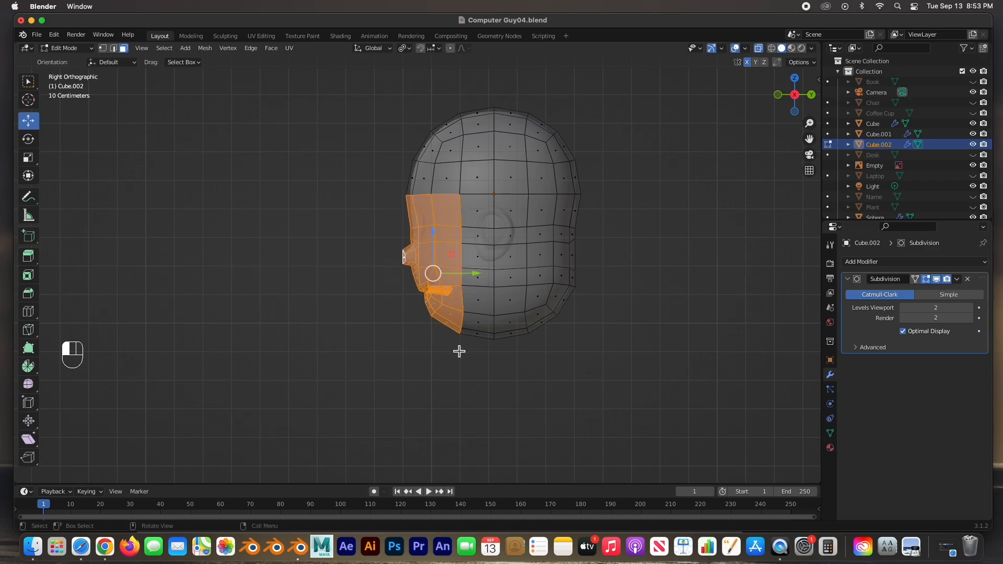
key("Delete")
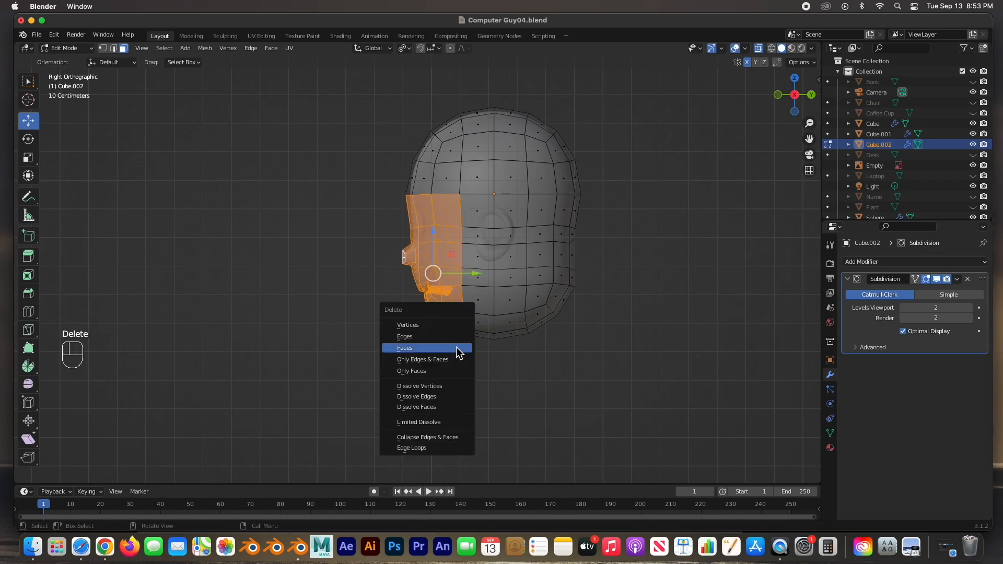
left_click(457, 348)
Delete the copy's remaining lower faces behind the jaw and the block of faces over the lower ear
left_click_drag(418, 381, 596, 271)
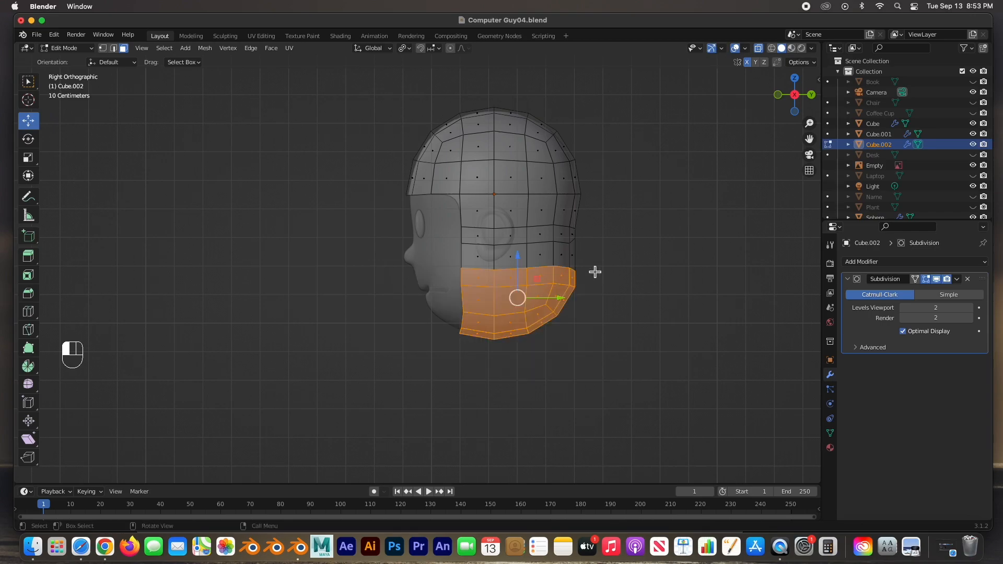
key("Delete")
left_click(596, 271)
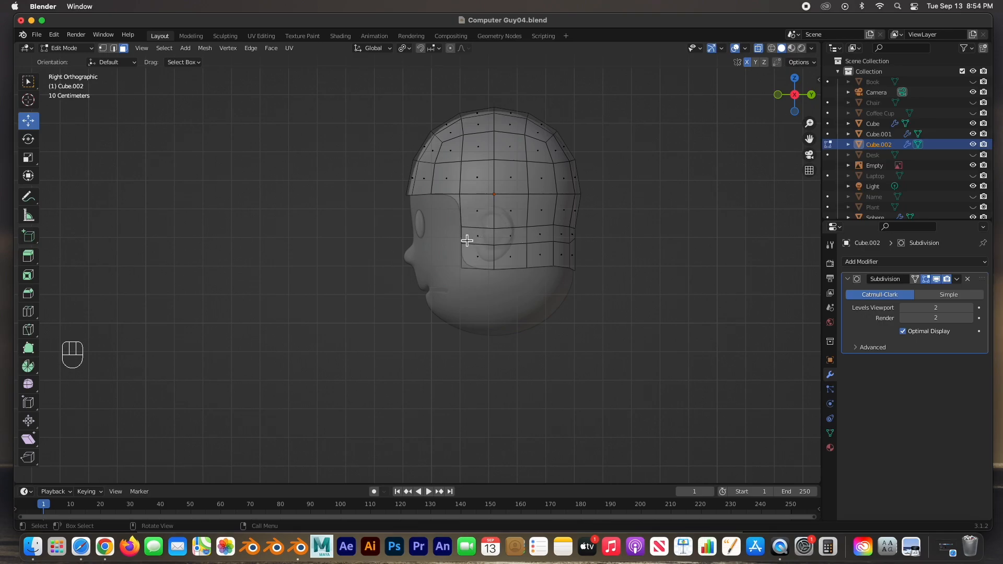
left_click_drag(468, 237, 514, 277)
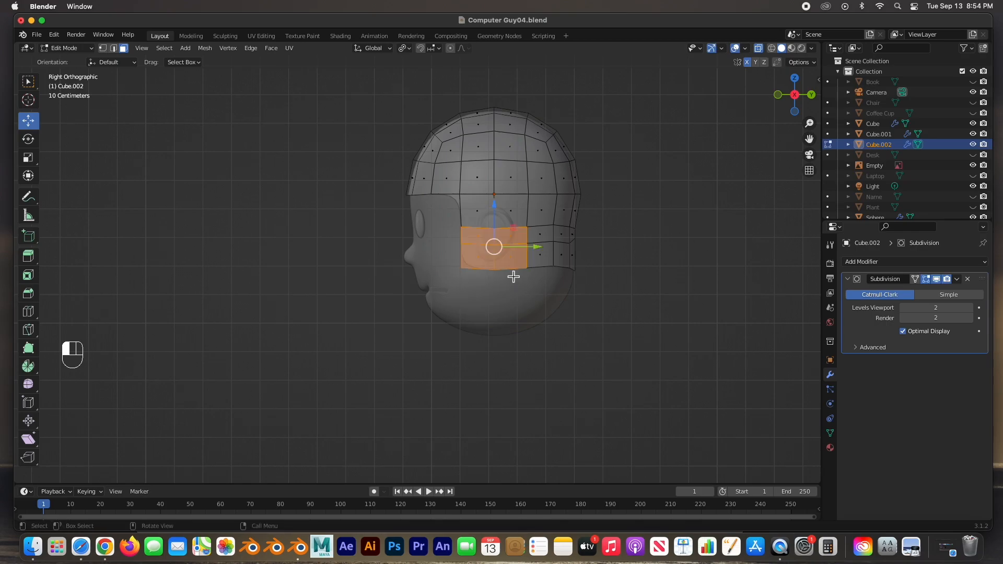
key("x")
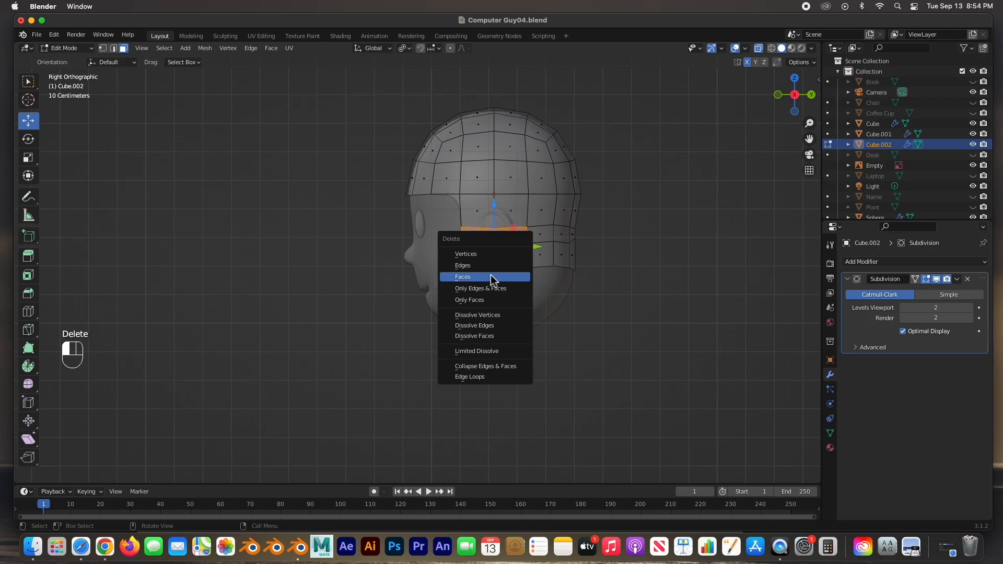
left_click(493, 277)
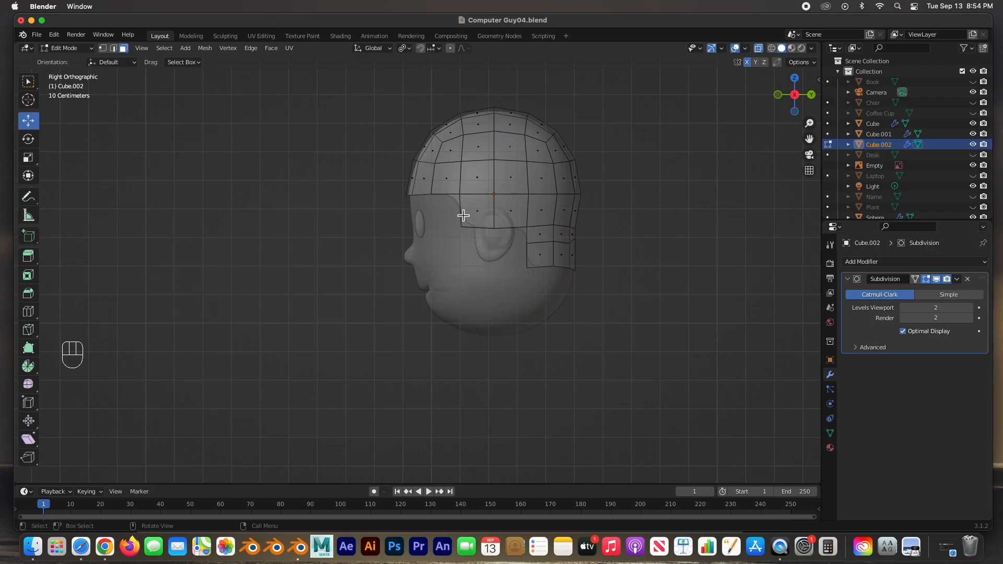
Delete the lowest front forehead faces and the remaining faces over the upper ear to open up the hairline
left_click_drag(375, 172, 428, 201)
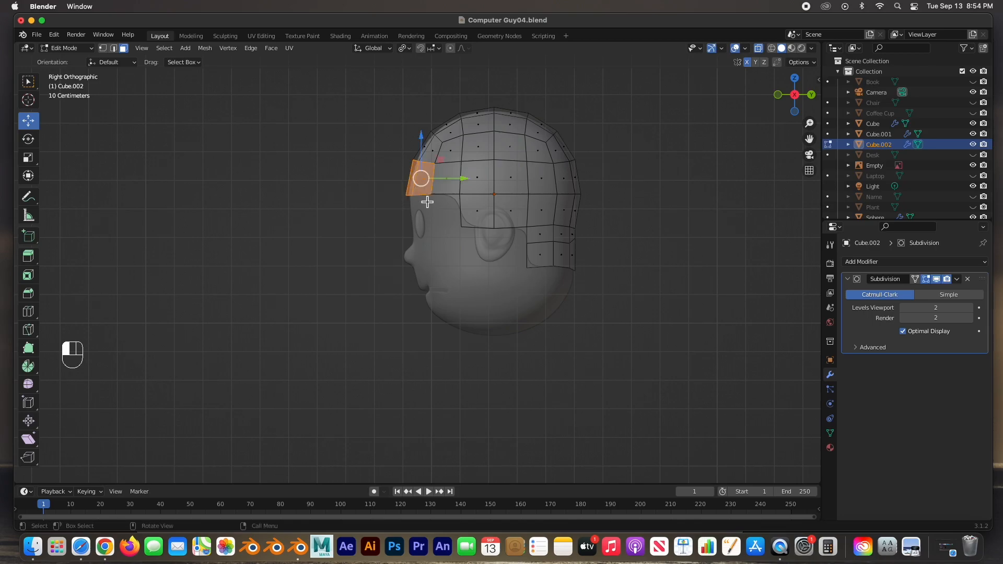
key("Delete")
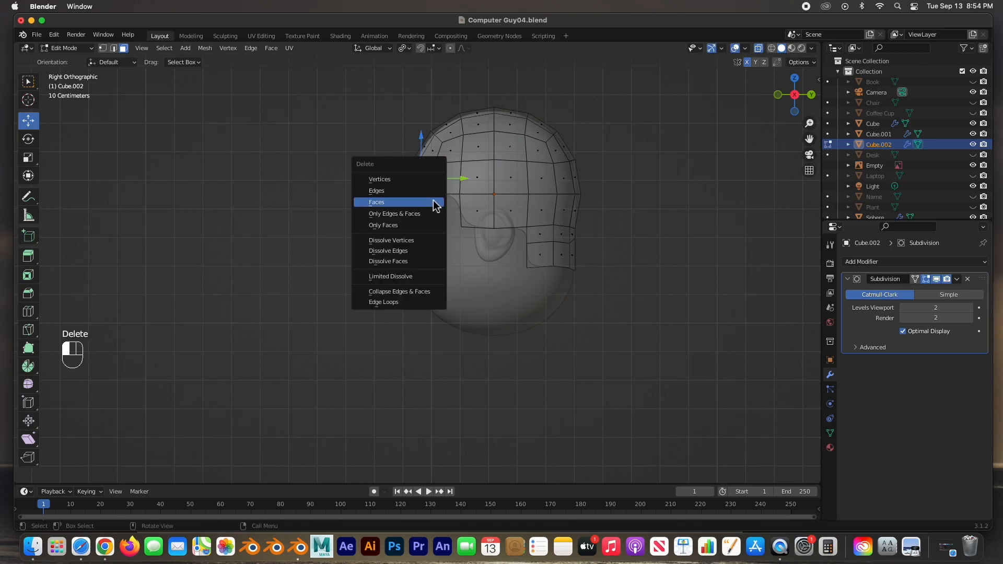
left_click(391, 201)
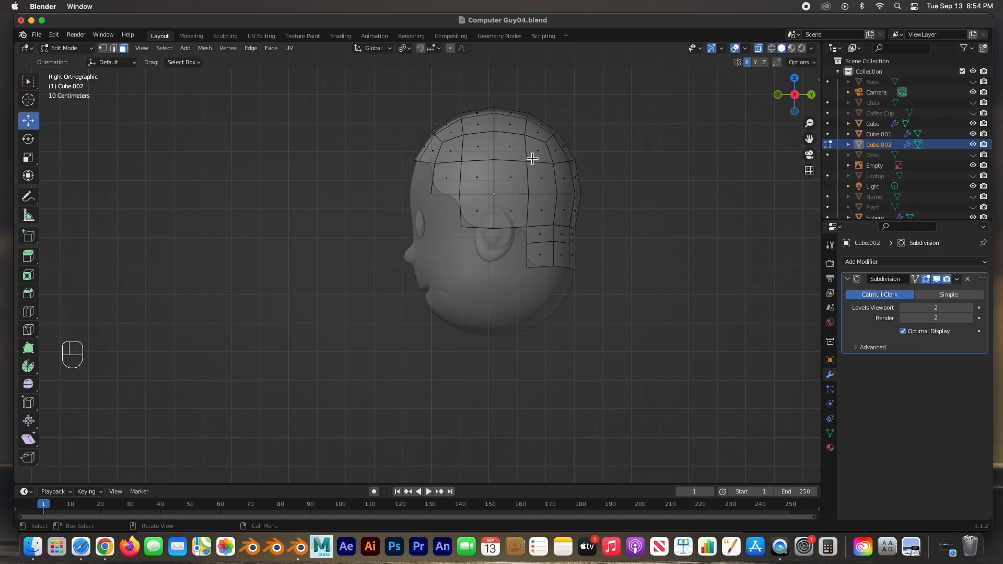
left_click(511, 213)
key("Delete")
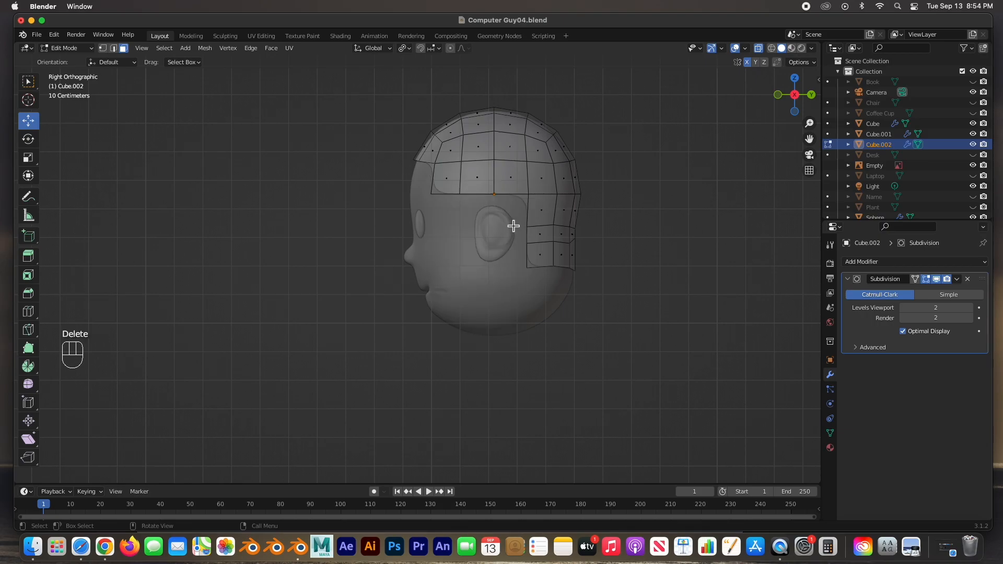
Reposition the hair shell's edge vertices so the hairline sits just above and behind the ear, and adjust the lower back vertices
key("1")
left_click_drag(496, 174, 497, 184)
left_click_drag(497, 185, 531, 264)
left_click(528, 205)
key("super+z")
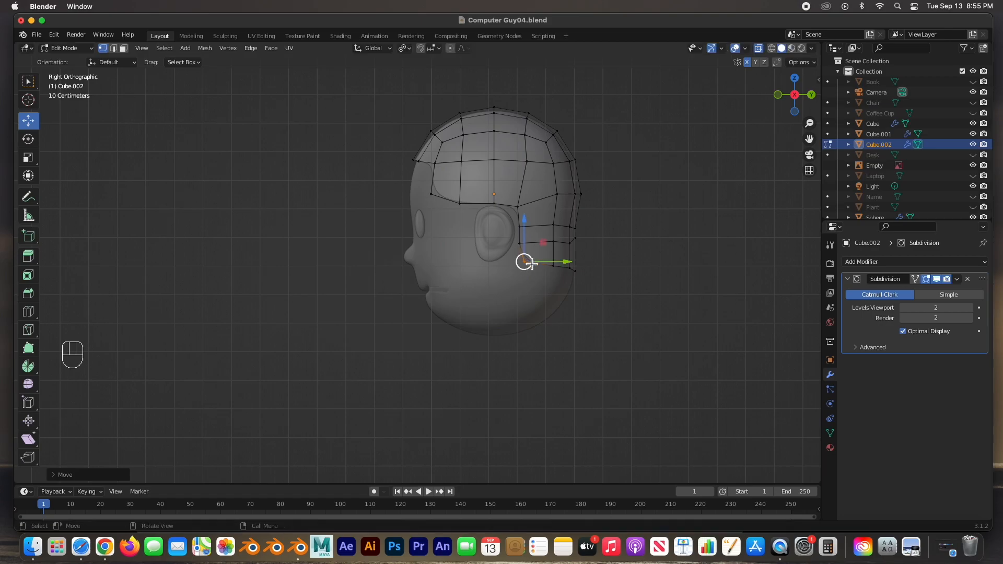
left_click(575, 245)
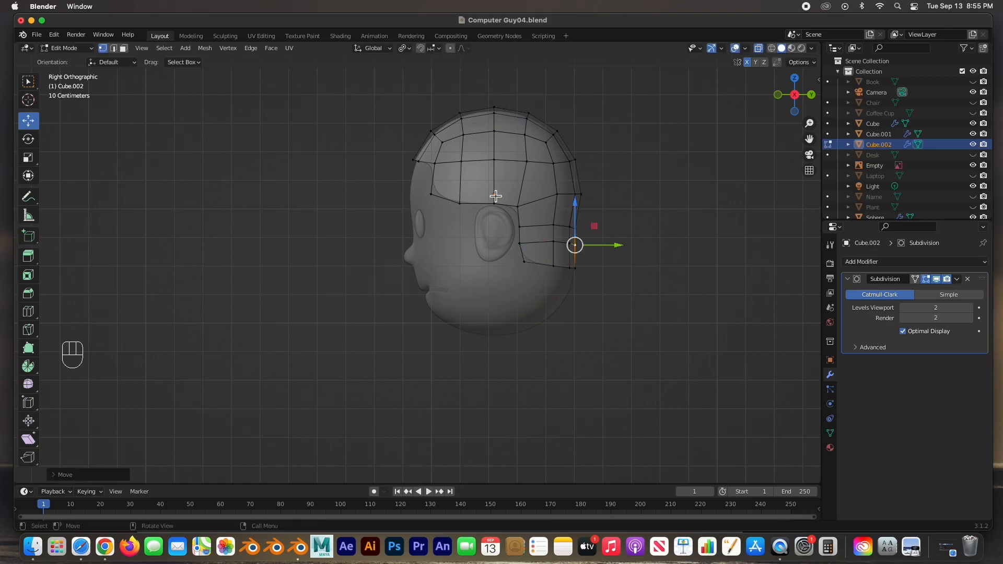
Leave Edit Mode and, in front view, move the hair shell along X back onto the original head
middle_click_drag(438, 193, 528, 201)
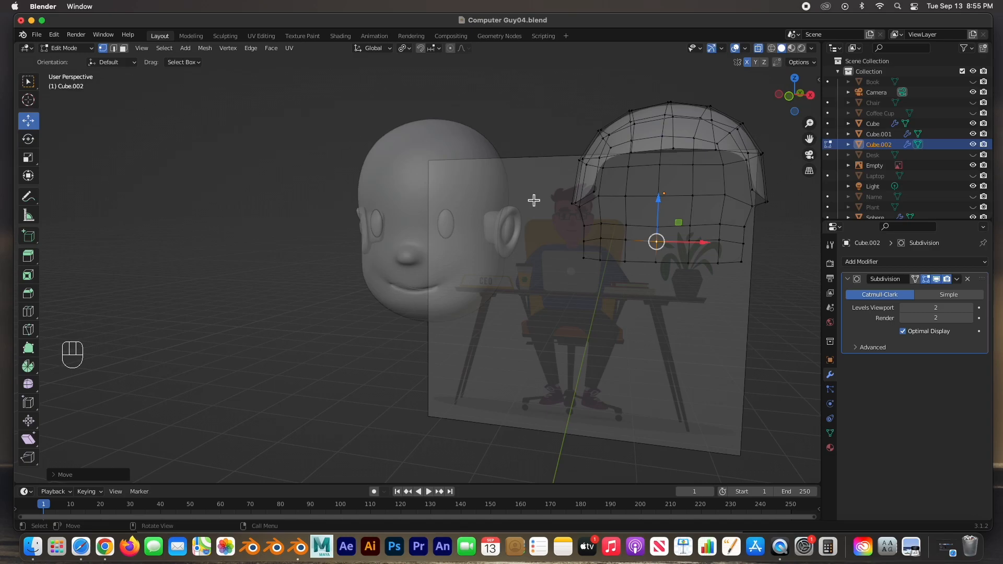
scroll(533, 200, "down", 3)
key("Tab")
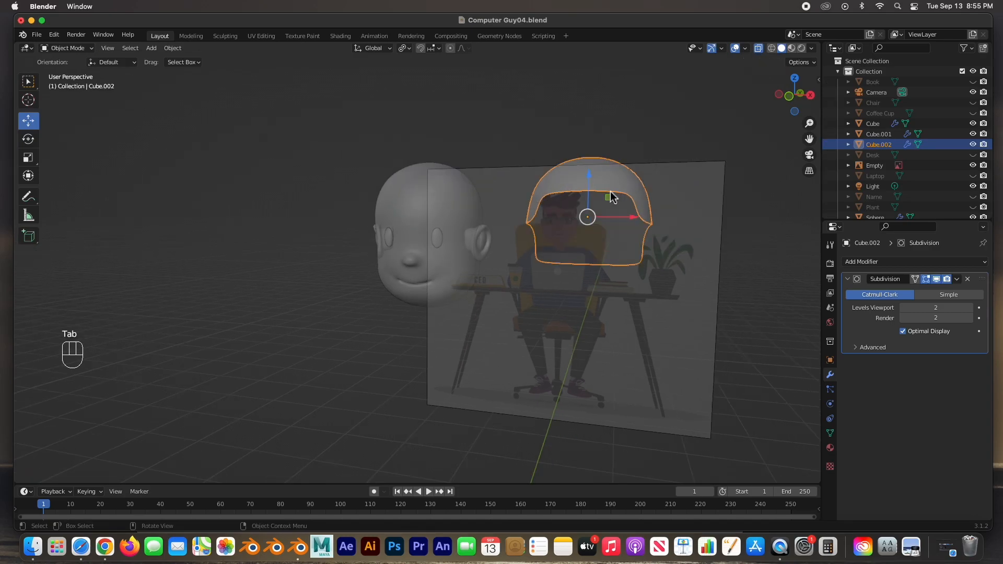
key("KP_1")
left_click_drag(621, 221, 450, 221)
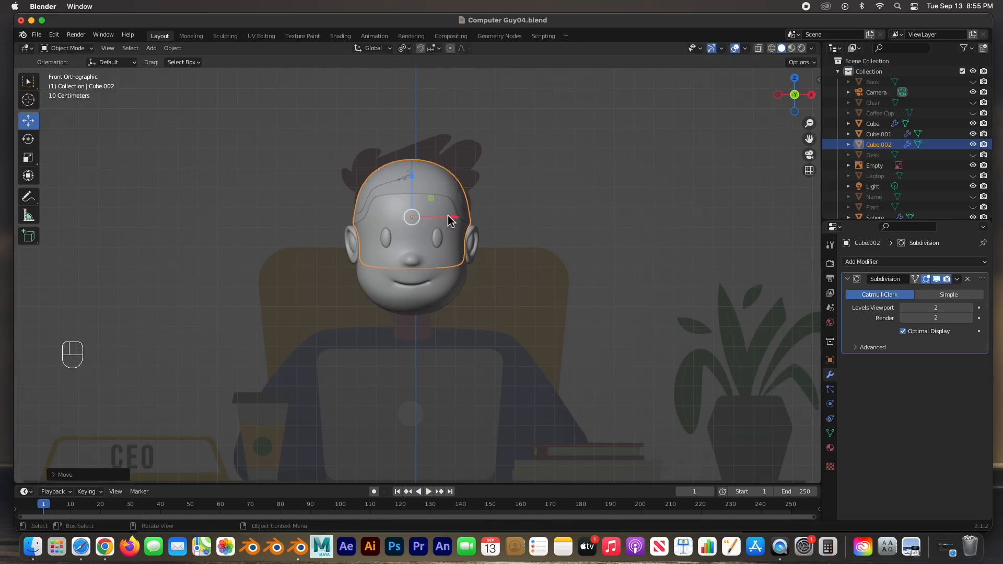
Add a Solidify modifier to the hair shell and set its thickness to 0.12 m
scroll(424, 191, "up", 3)
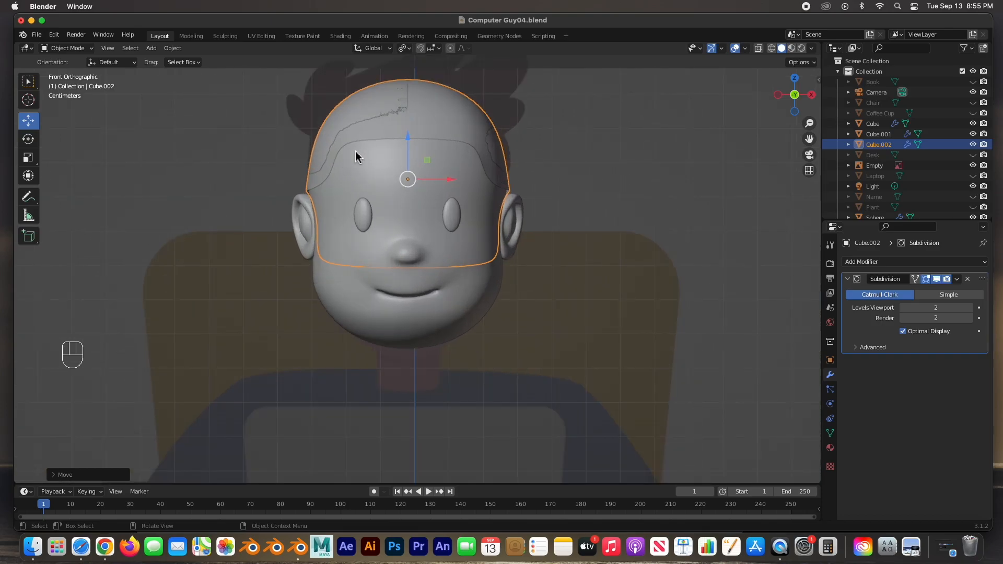
left_click_drag(361, 152, 377, 152, "alt")
middle_click_drag(426, 147, 399, 149)
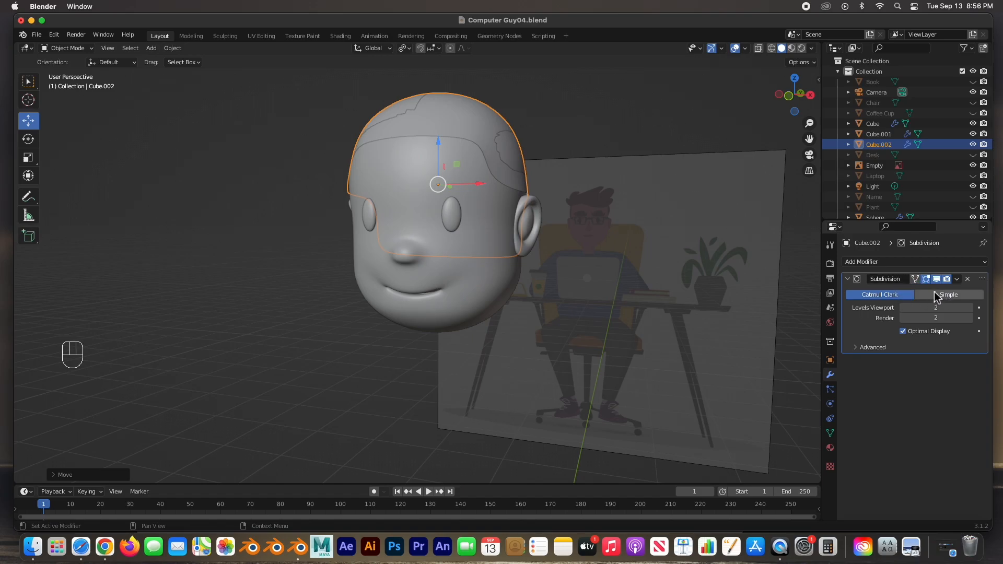
left_click(901, 263)
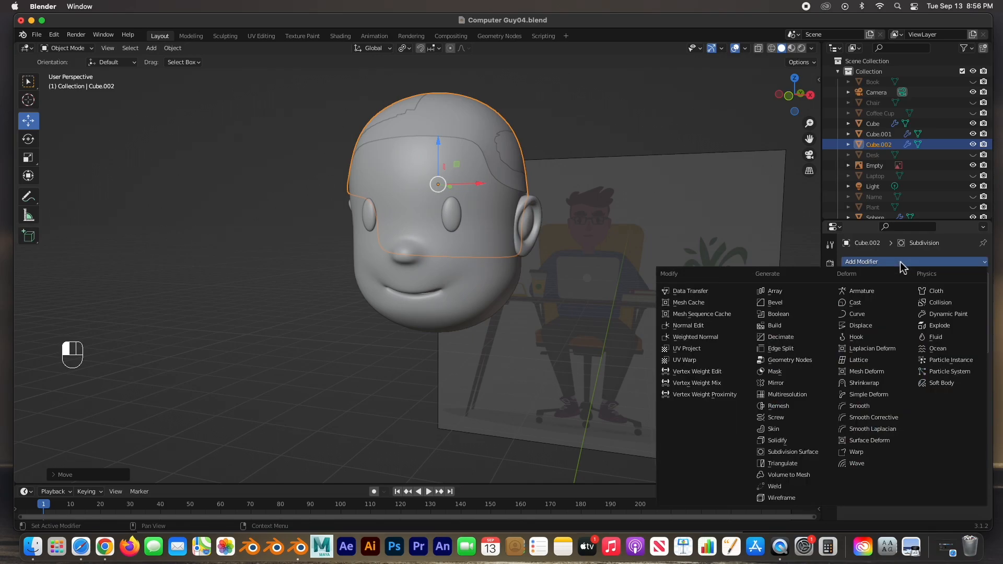
left_click(779, 443)
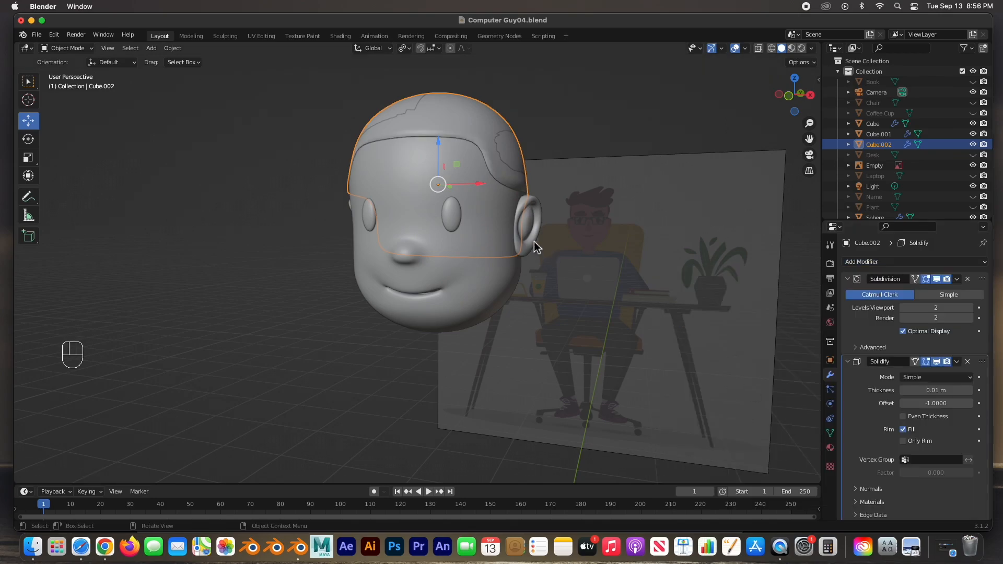
middle_click_drag(413, 193, 440, 190)
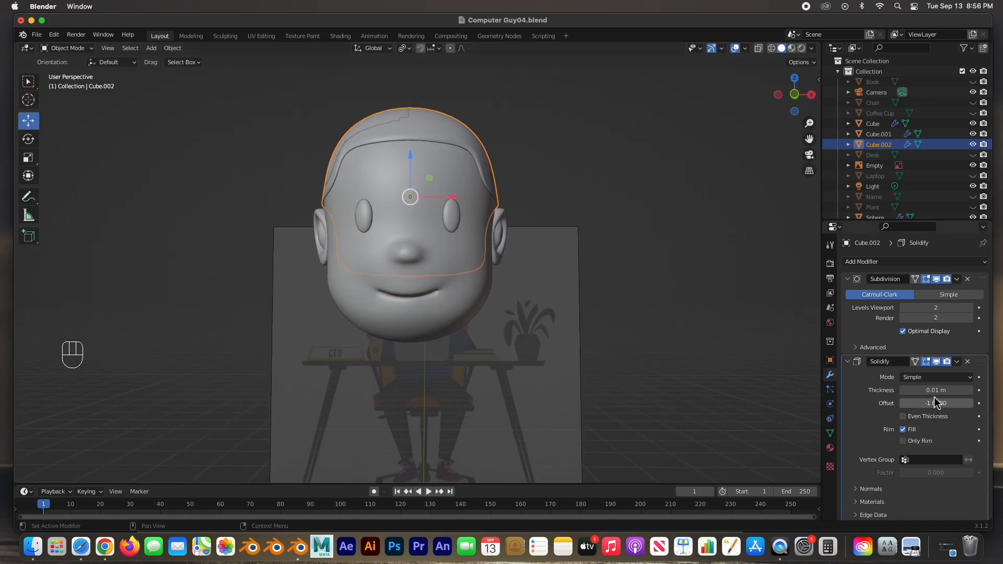
mouse_move(936, 390)
left_mouse_down()
mouse_move(972, 390)
mouse_move(906, 391)
mouse_move(942, 390)
left_mouse_up()
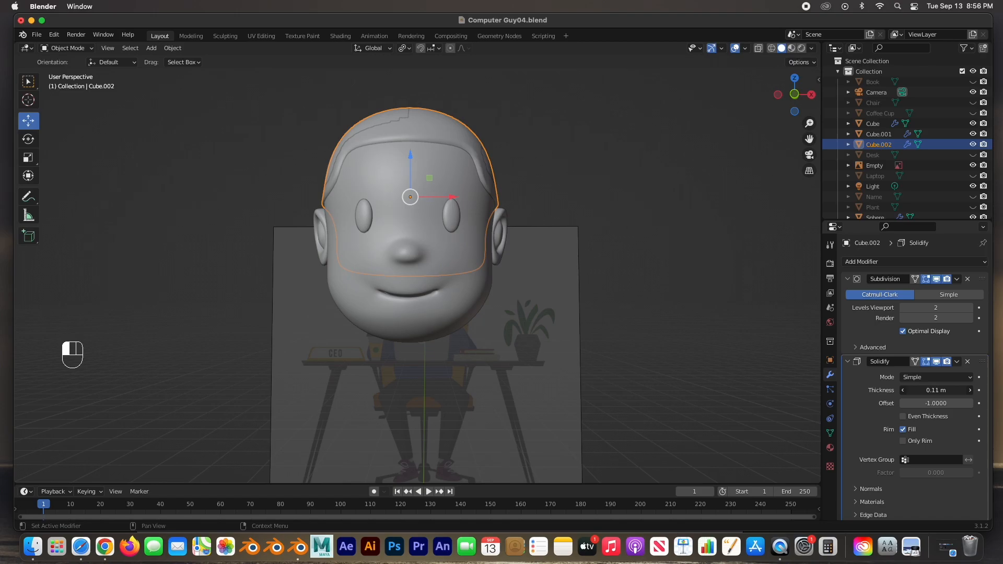
left_click_drag(942, 390, 937, 395)
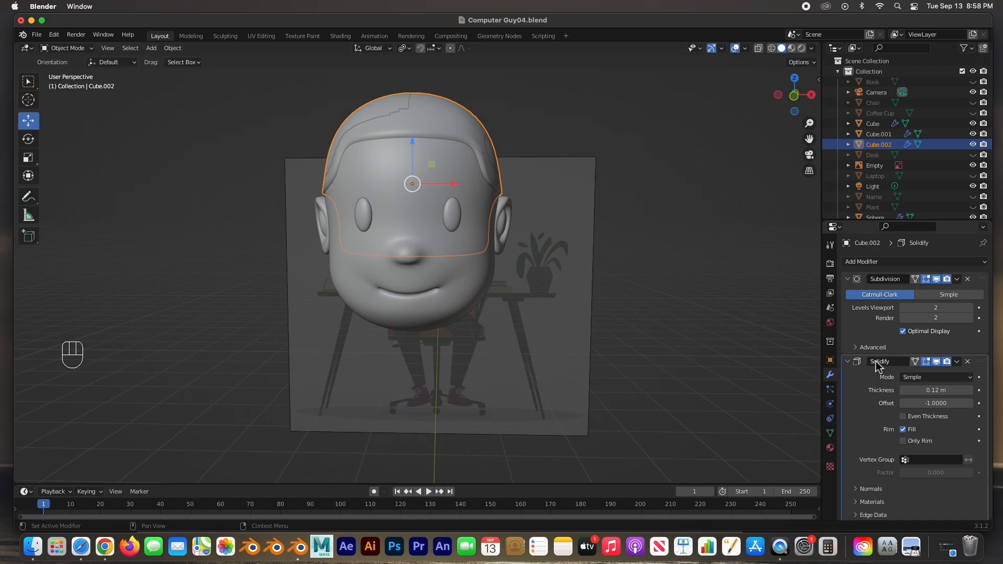
Apply the Solidify modifier on the hair shell and scale the hair up uniformly to about 1.04
left_click(957, 362)
left_click(940, 376)
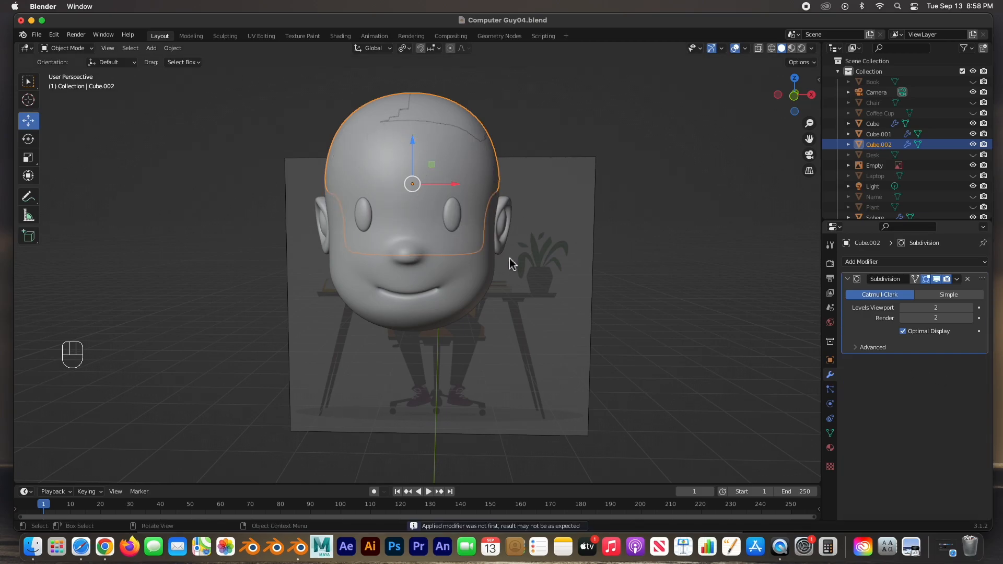
key("s")
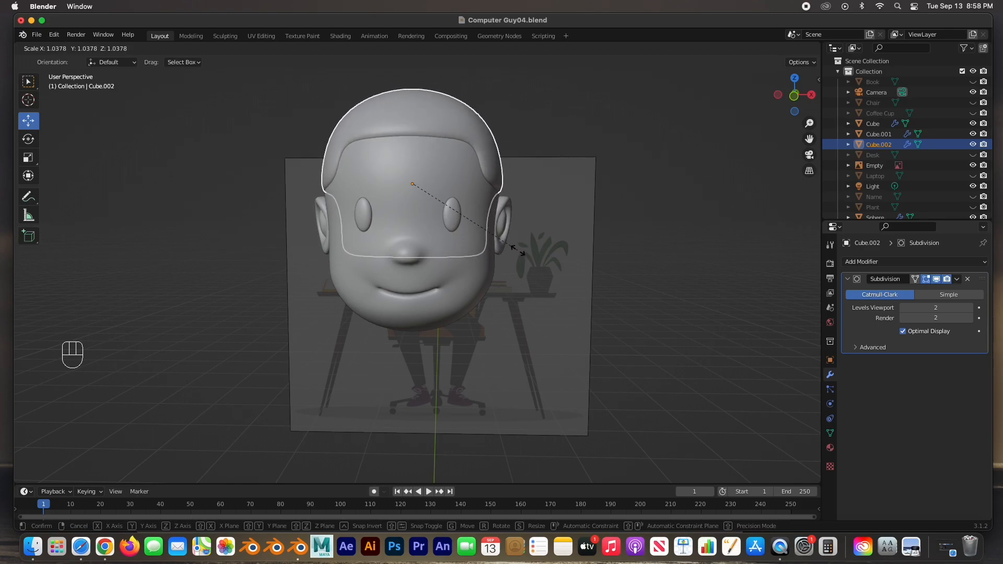
left_click(519, 253)
left_click(615, 267)
mouse_move(651, 264)
middle_mouse_down()
mouse_move(409, 249)
mouse_move(542, 267)
mouse_move(649, 264)
middle_mouse_up()
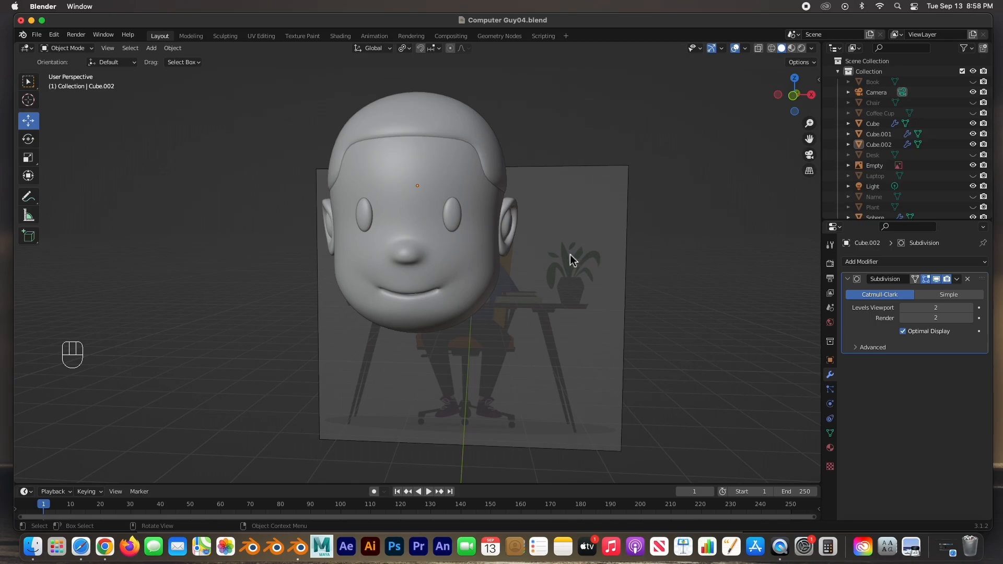
middle_click_drag(517, 230, 476, 208)
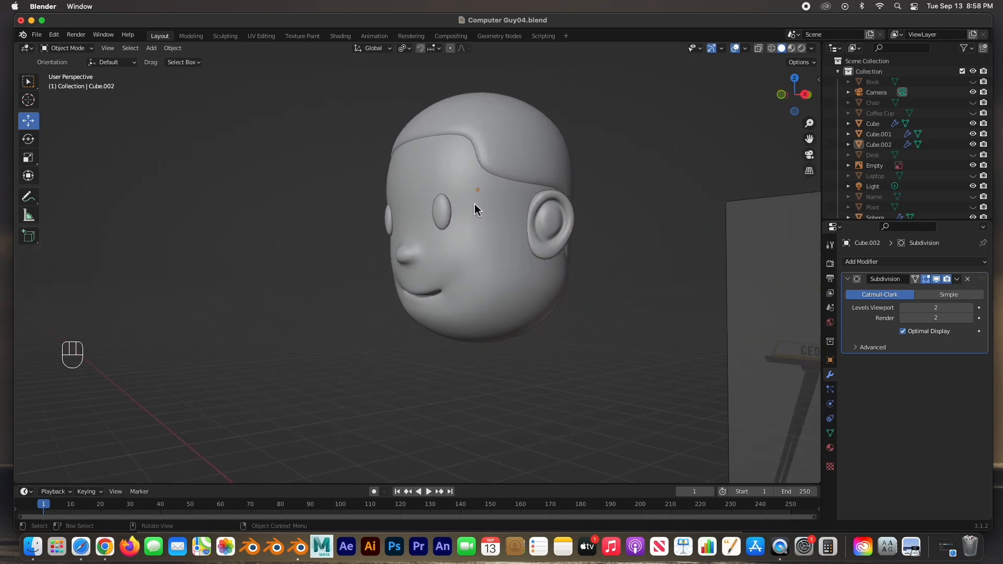
In Edit Mode with X-ray on, move the hair's lower edge vertices between the temple and ear back toward the ear
left_click(521, 180)
key("Tab")
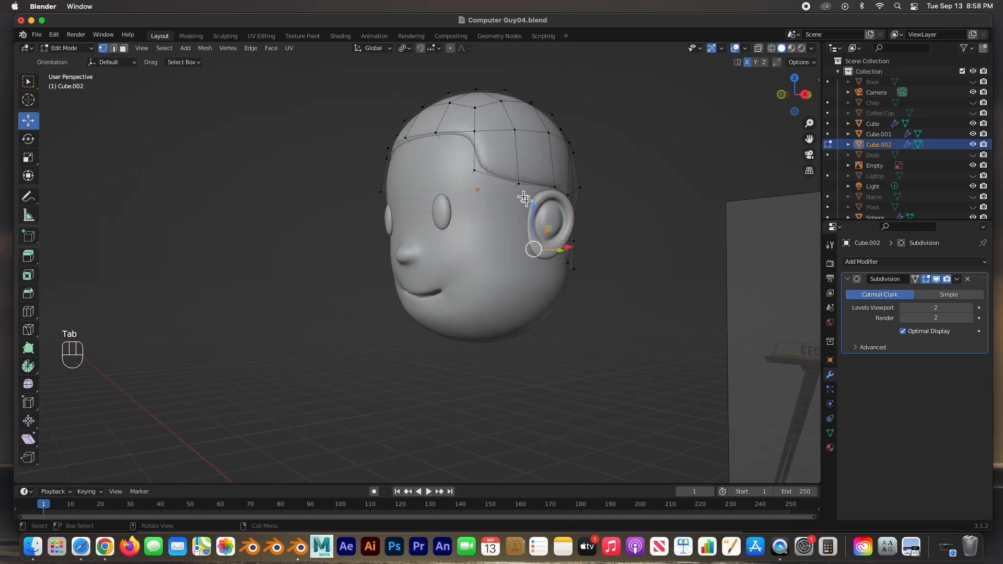
scroll(475, 235, "up", 6)
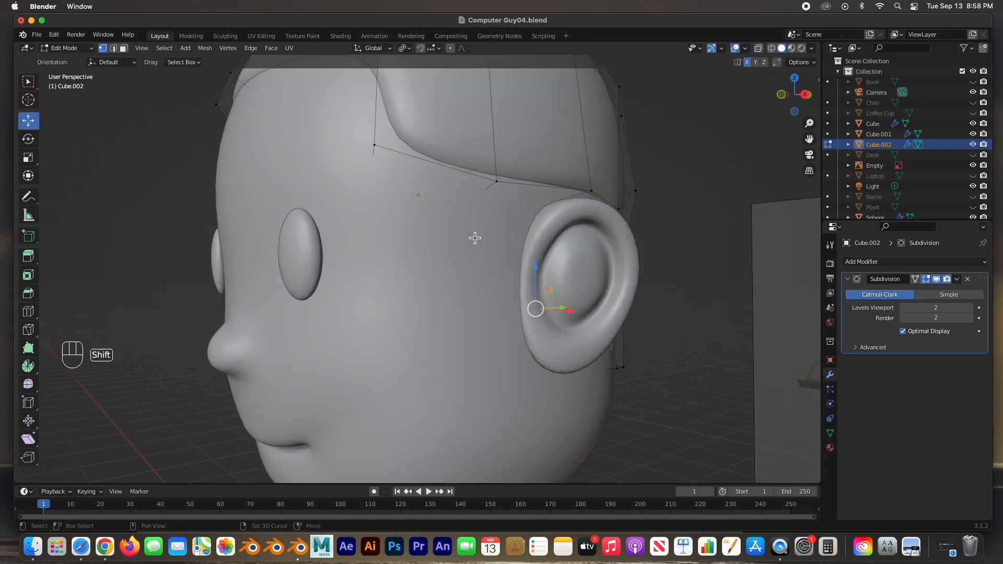
middle_click_drag(470, 239, 437, 225)
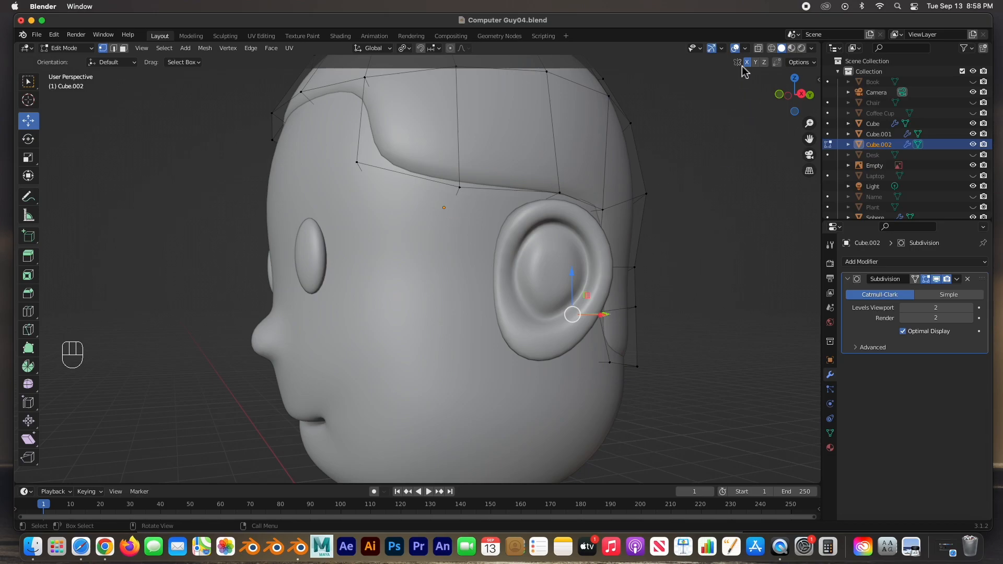
left_click(759, 48)
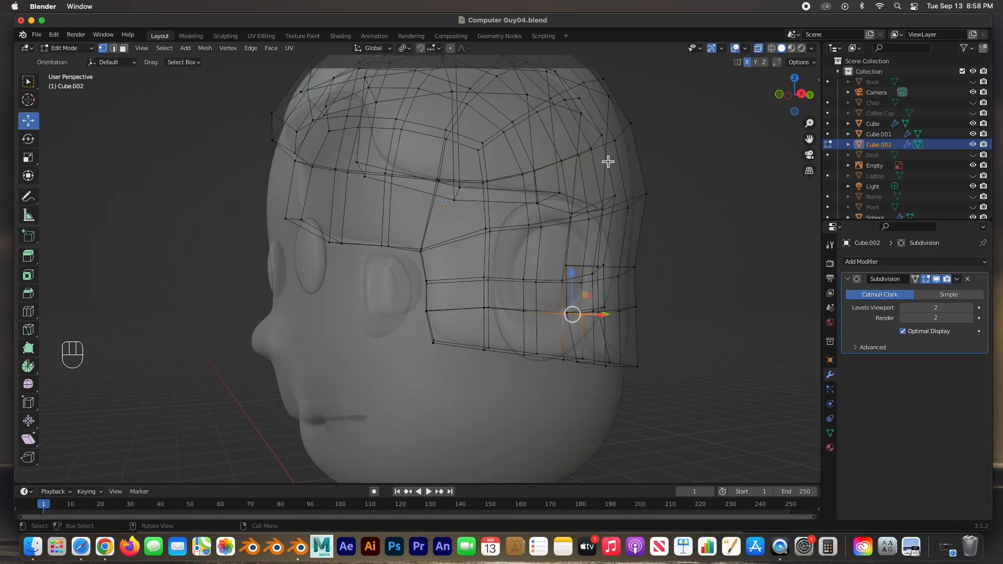
middle_click_drag(534, 181, 448, 242)
left_click(430, 225)
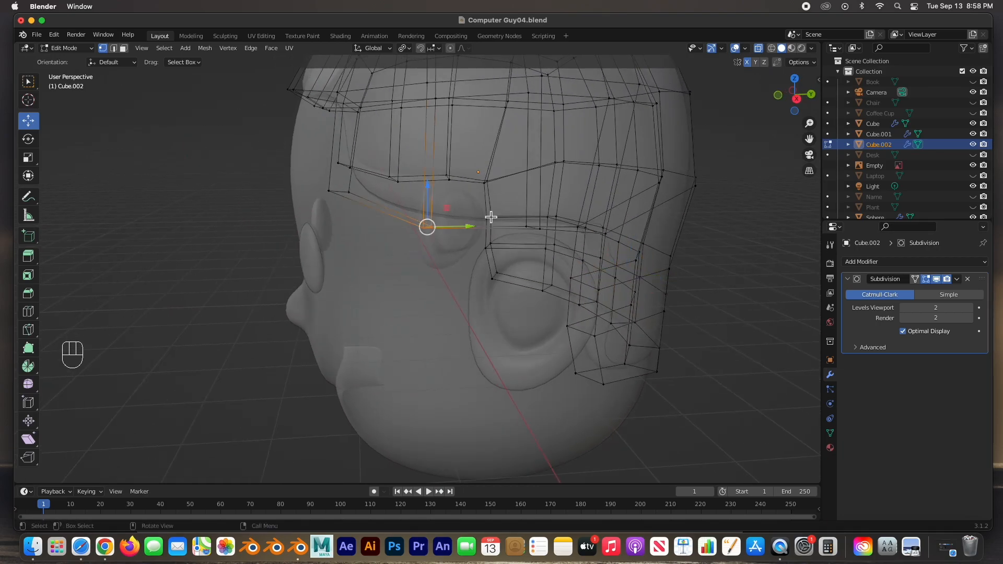
left_click_drag(428, 227, 467, 240)
left_click_drag(317, 215, 366, 210)
middle_click_drag(397, 222, 440, 197)
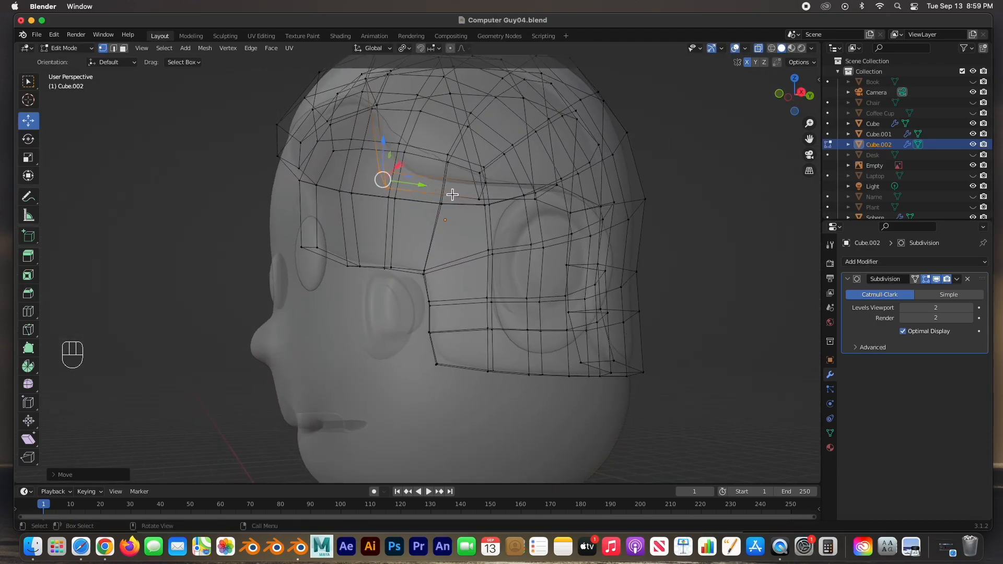
Select the hair's rim face in front of the ear and extrude it downward to start a sideburn
key("3")
left_click(438, 189)
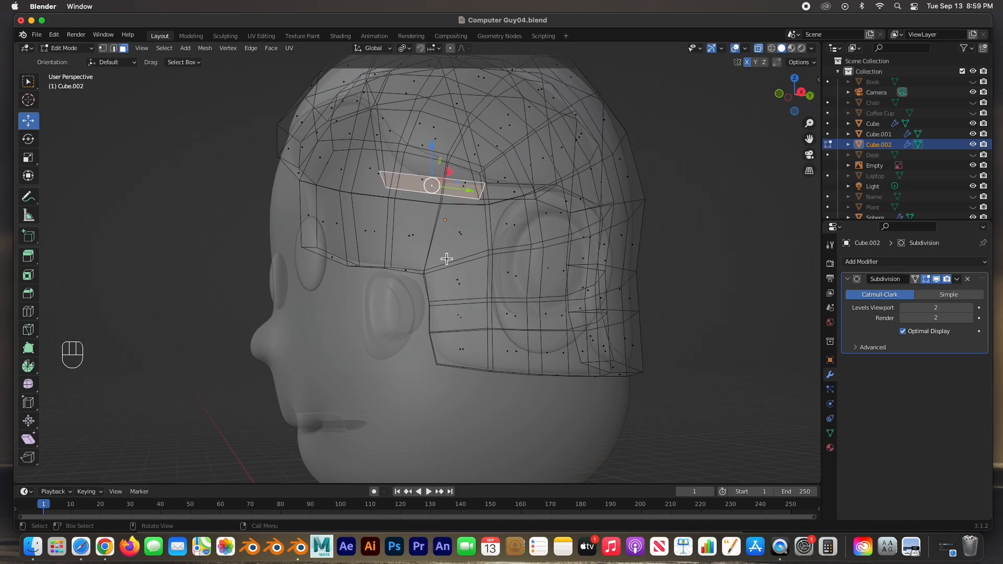
left_click(759, 48)
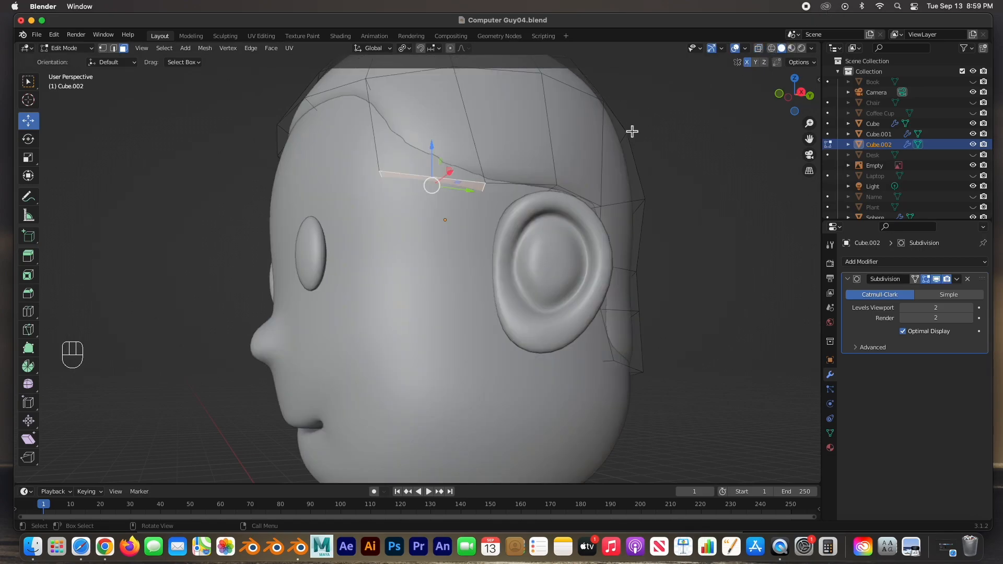
middle_click_drag(577, 157, 645, 178)
left_click_drag(524, 210, 530, 209)
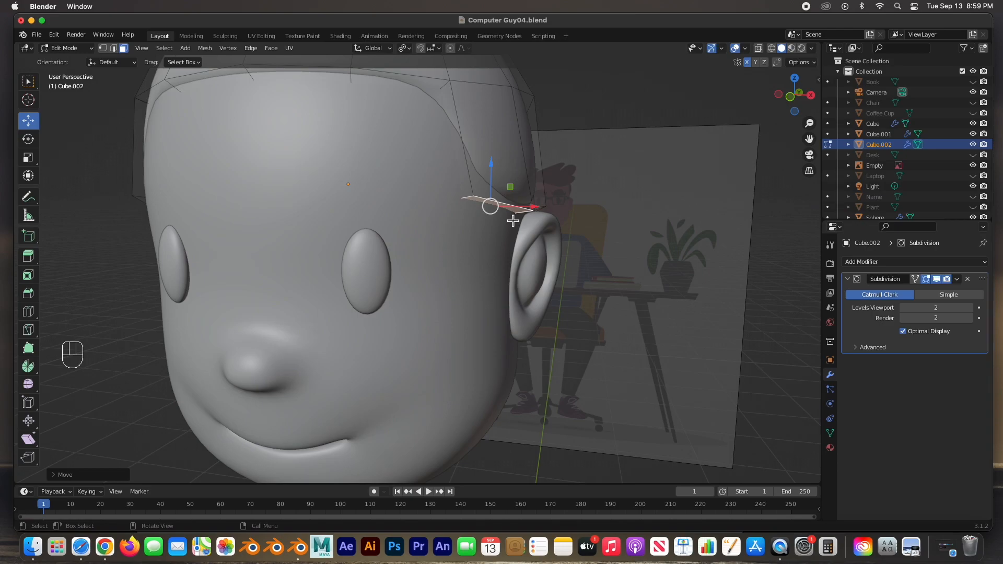
key("e")
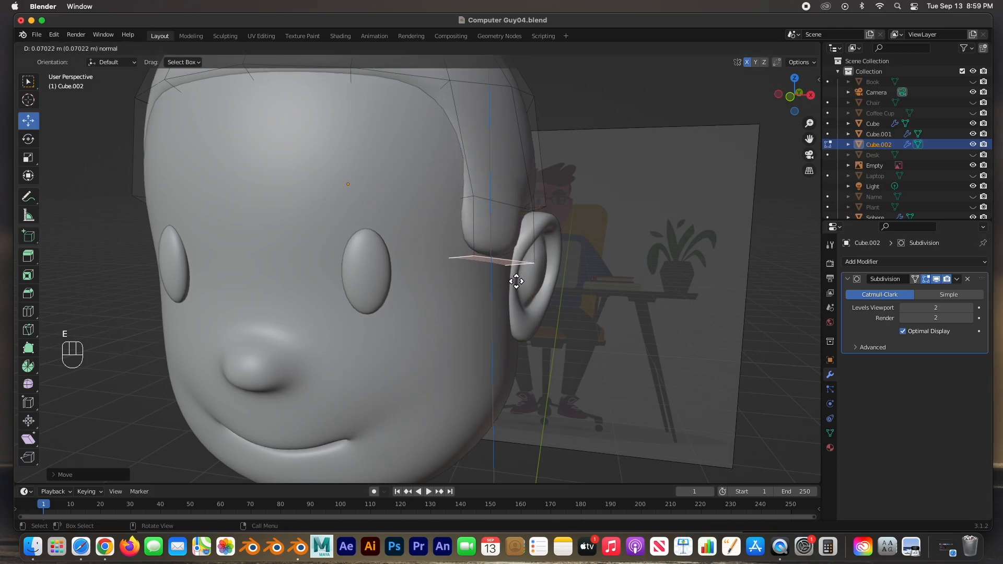
left_click(517, 279)
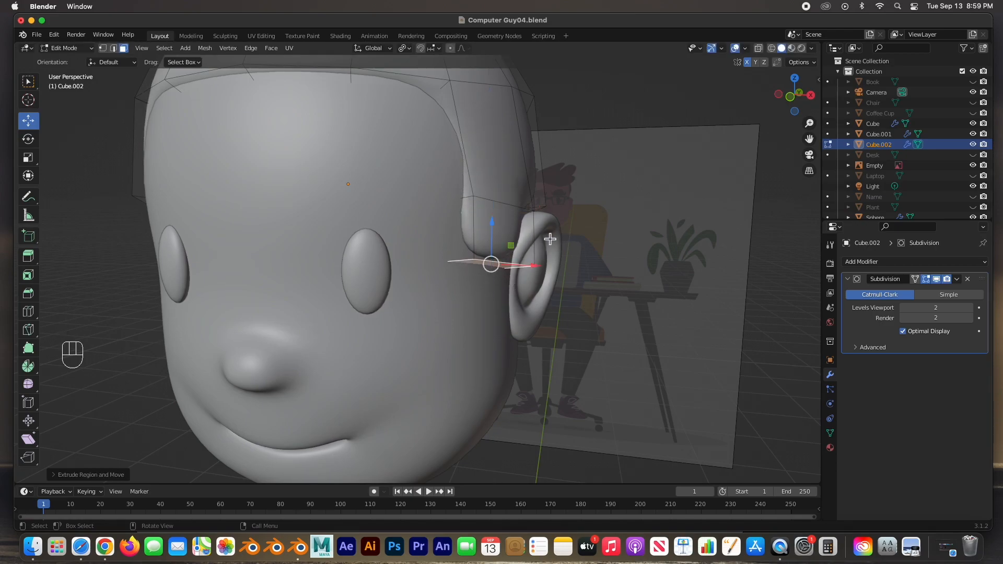
Level and narrow the sideburn's bottom face, and position it lower and closer to the ear
middle_click_drag(504, 236, 469, 226)
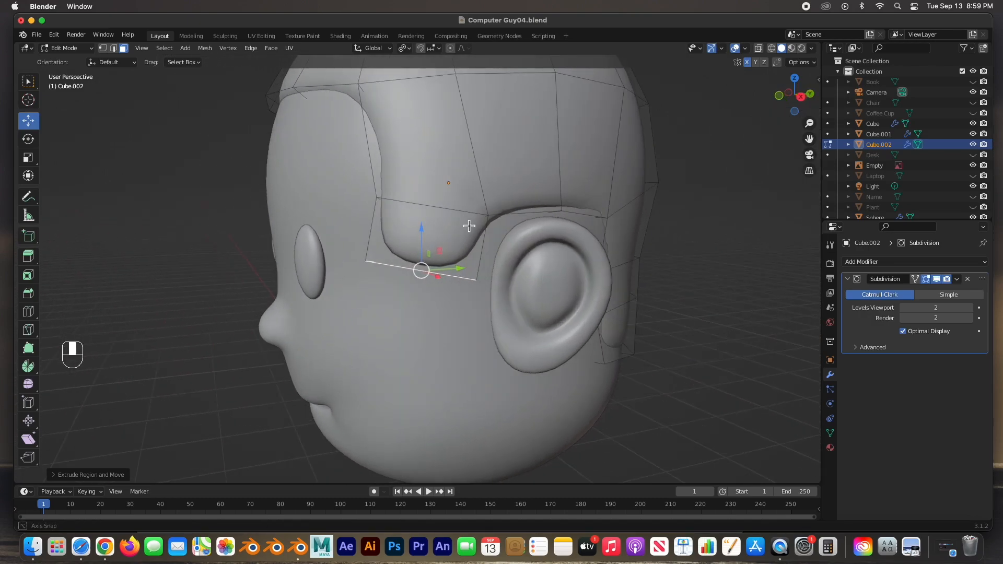
left_click_drag(453, 269, 472, 272)
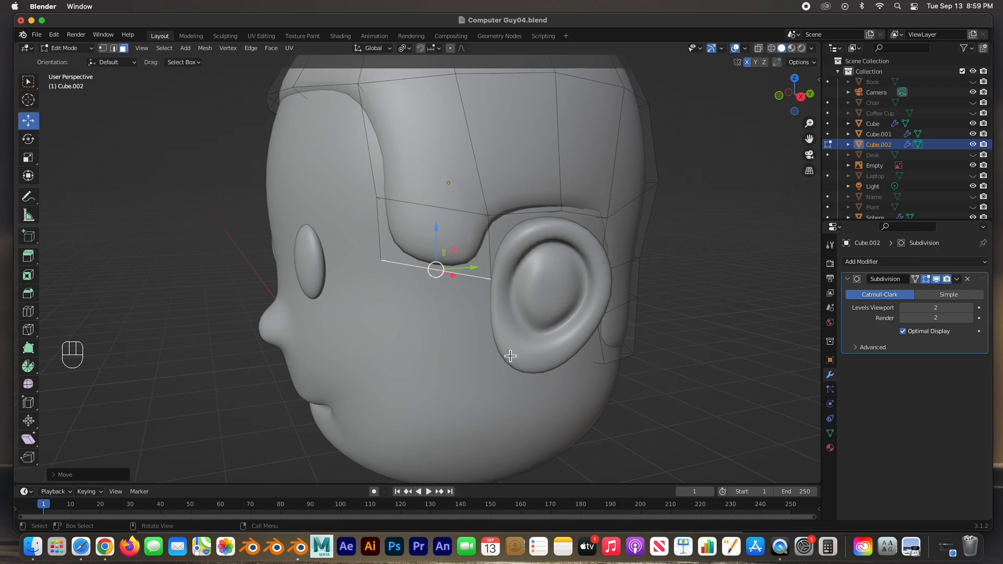
key("r")
left_click(519, 342)
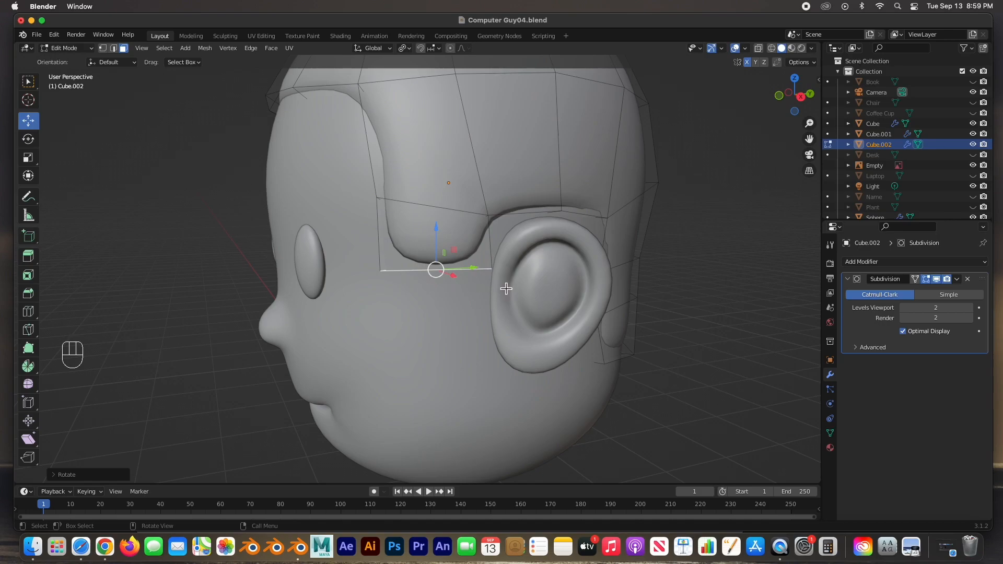
left_click(28, 158)
left_click_drag(477, 269, 447, 271)
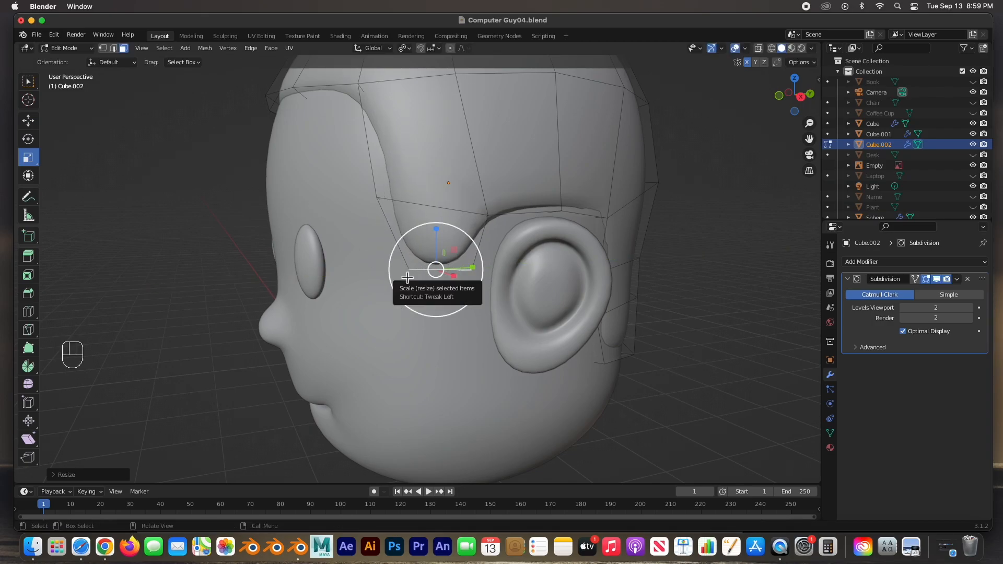
key("g")
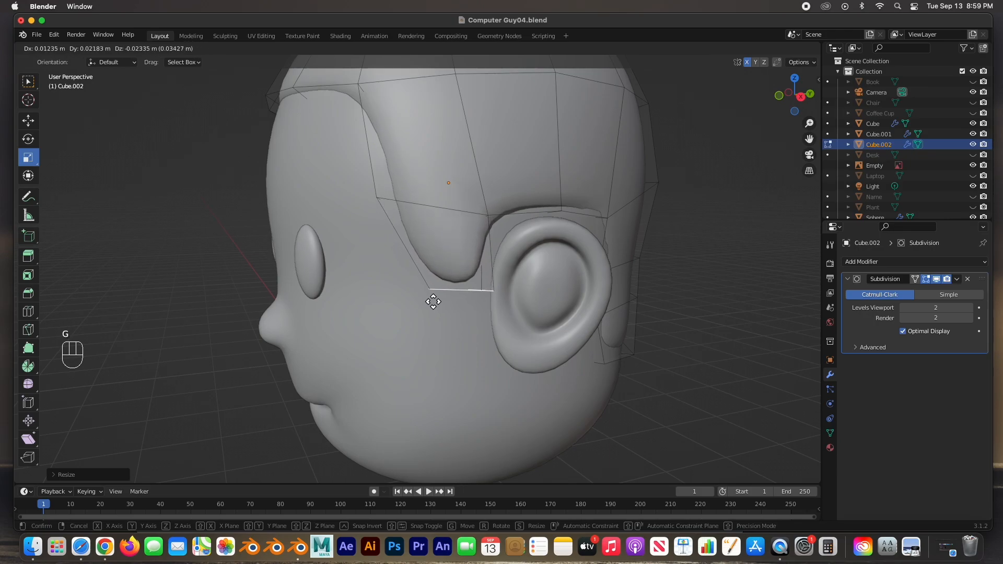
left_click(433, 302)
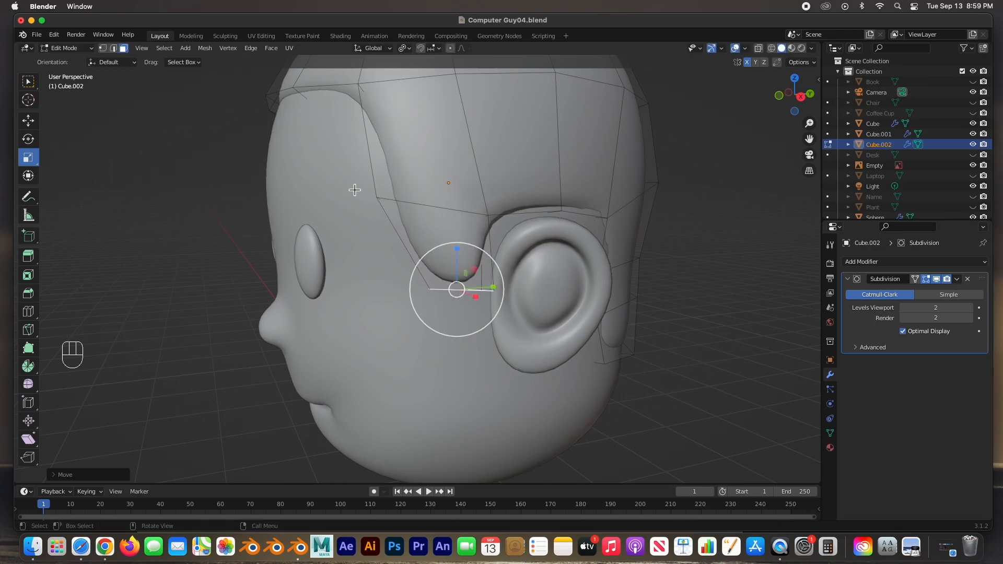
Move the temple vertex at the sideburn's top forward and pull its outer bottom vertex in toward the head
key("1")
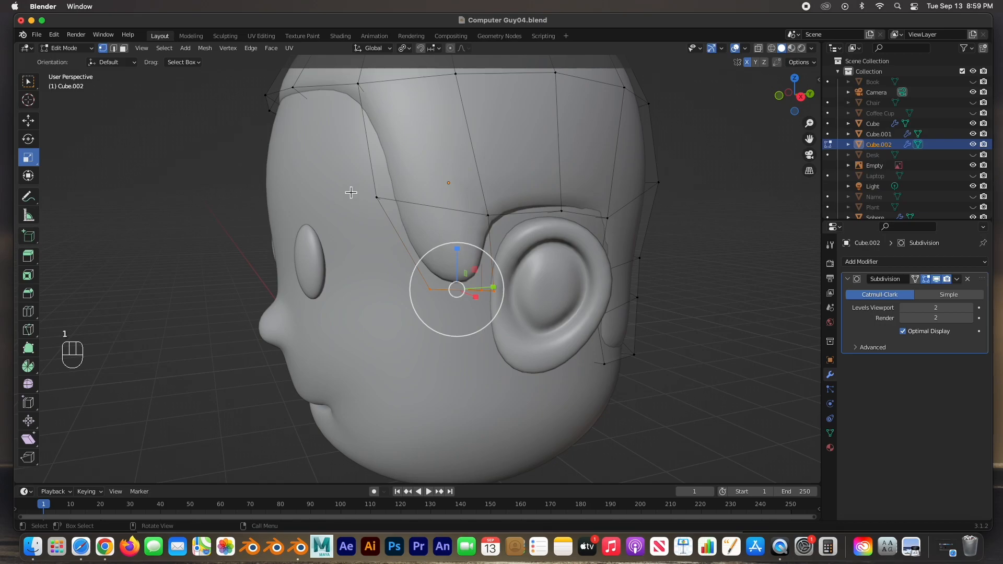
left_click(377, 198)
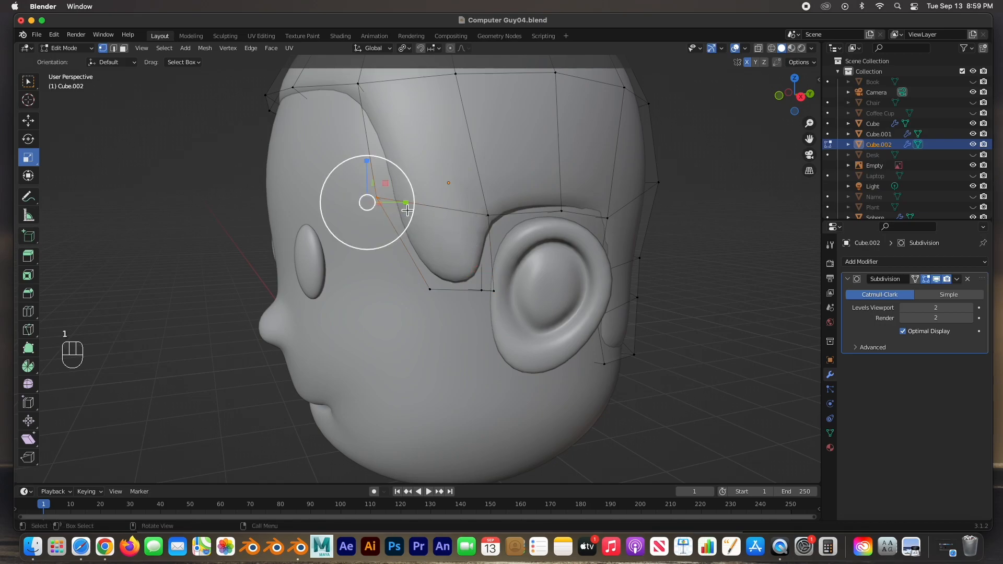
key("g")
left_click(387, 205)
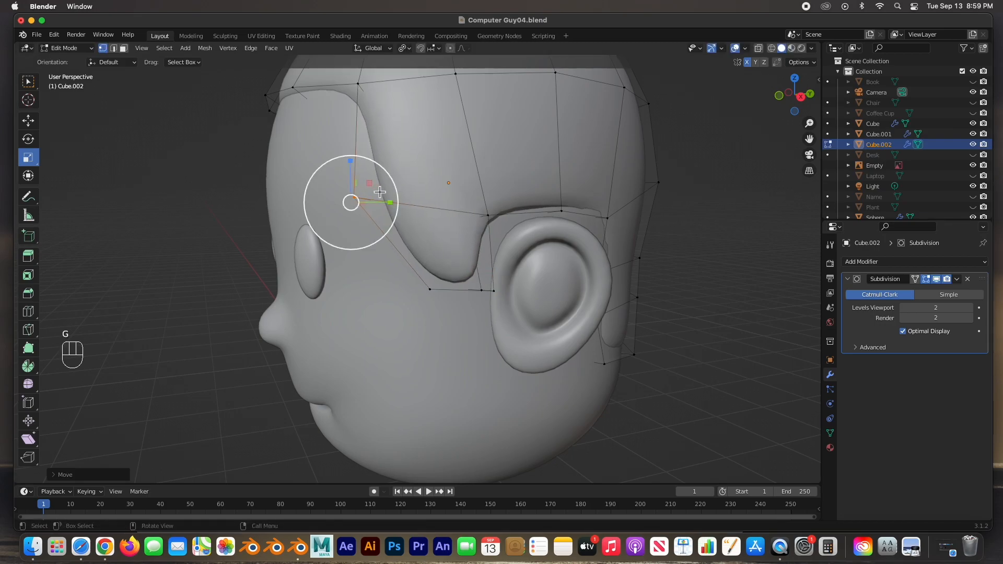
middle_click_drag(425, 272, 523, 273)
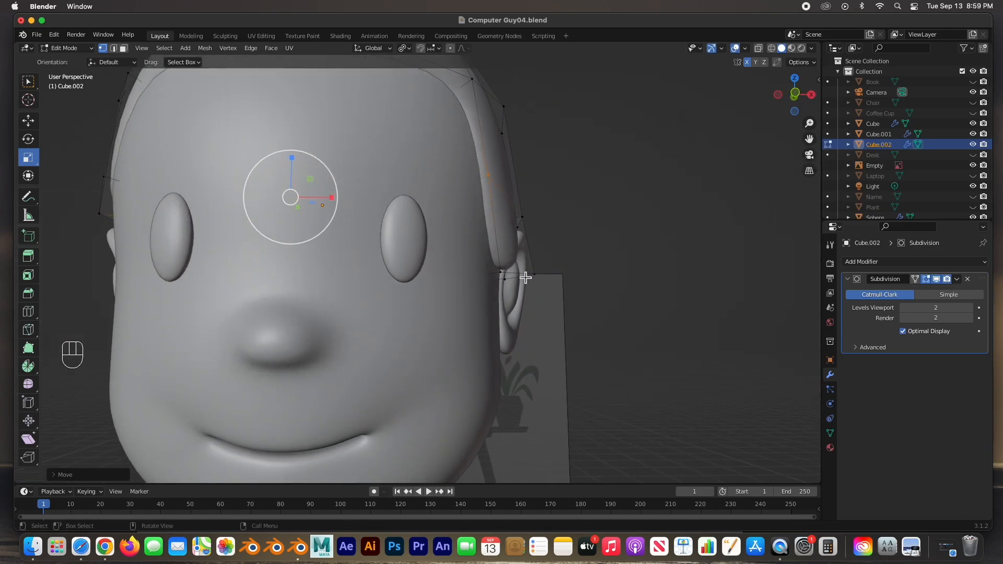
left_click(533, 277)
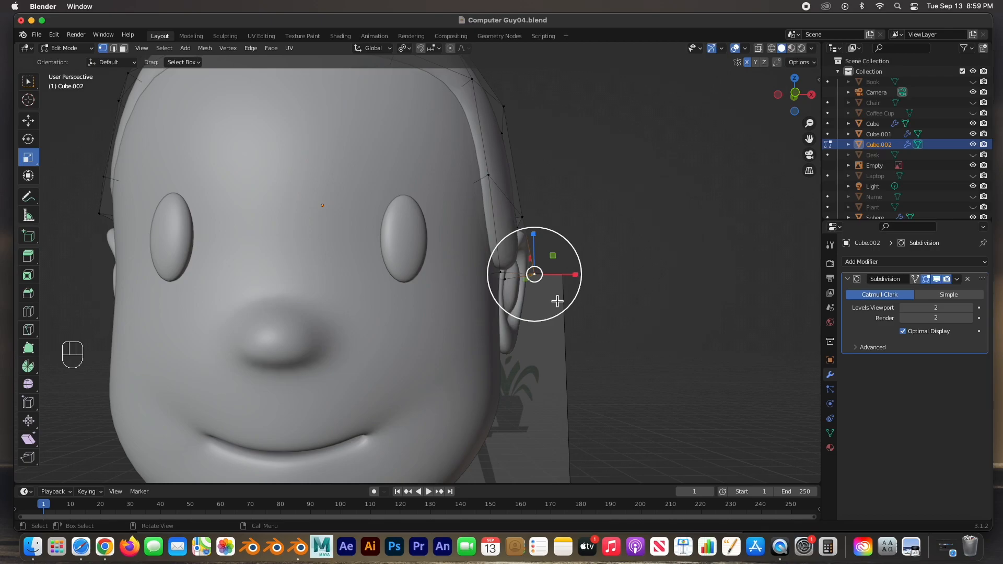
key("g")
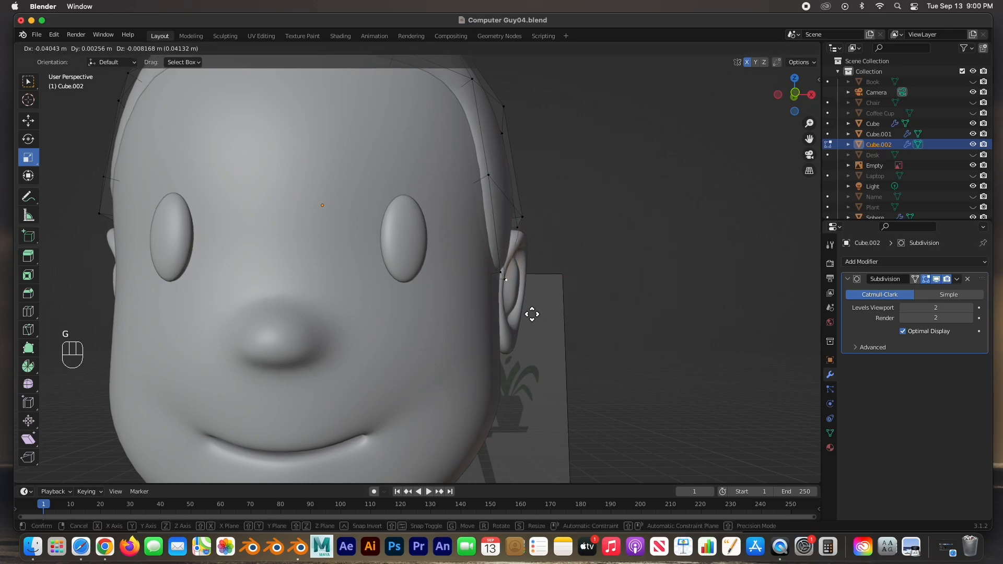
left_click(534, 312)
middle_click_drag(535, 313, 490, 196)
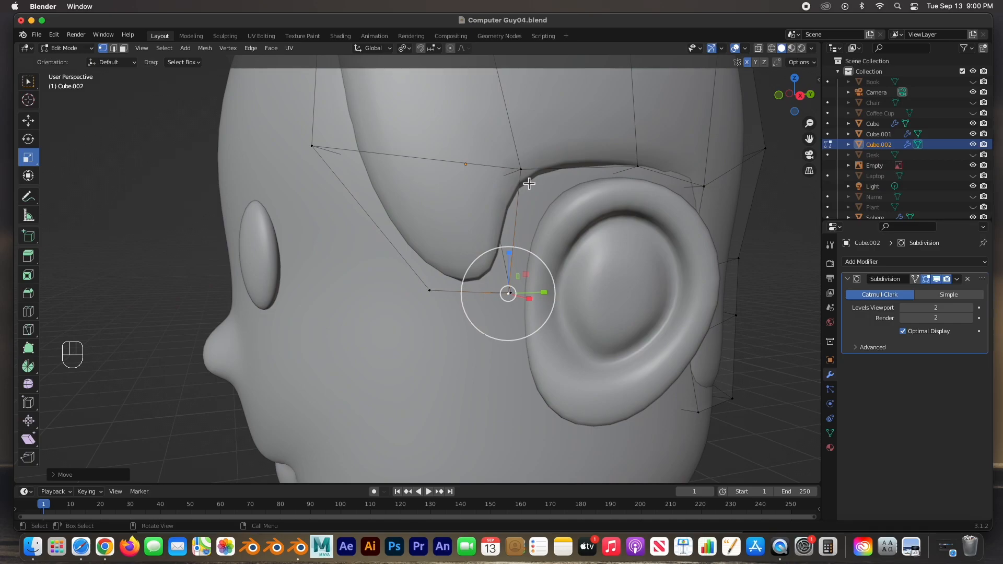
With X-ray on, select the sideburn's rear edge vertices and move them back toward the front of the ear
middle_click_drag(530, 184, 503, 188)
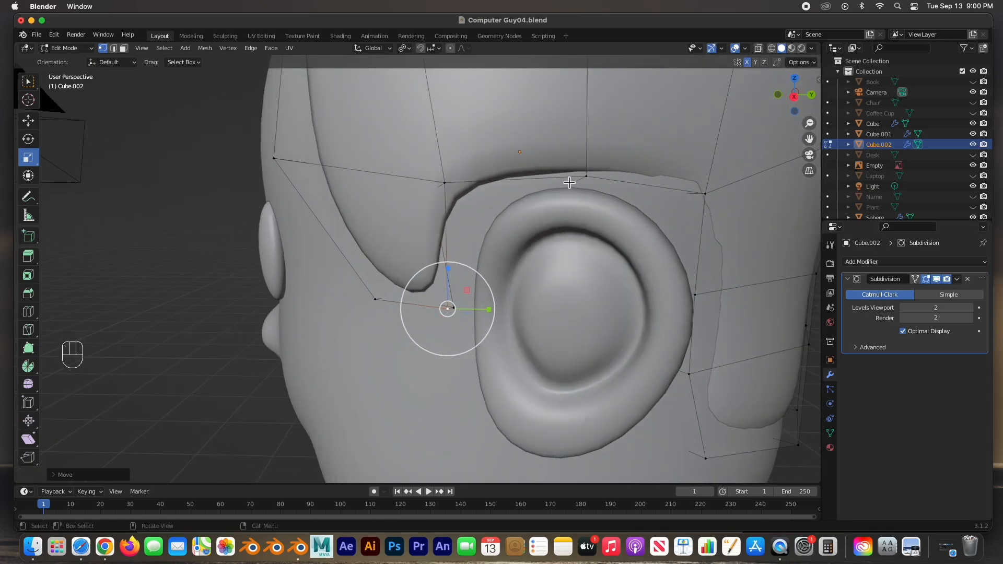
left_click(758, 48)
middle_click_drag(493, 186, 473, 230)
left_click_drag(428, 222, 478, 252, "shift")
middle_click_drag(478, 252, 471, 222)
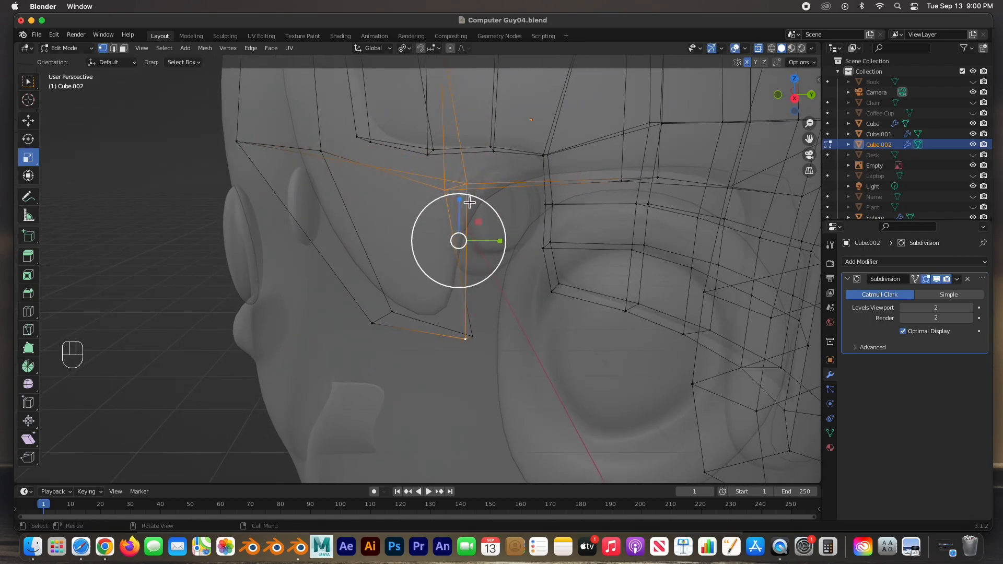
key("g")
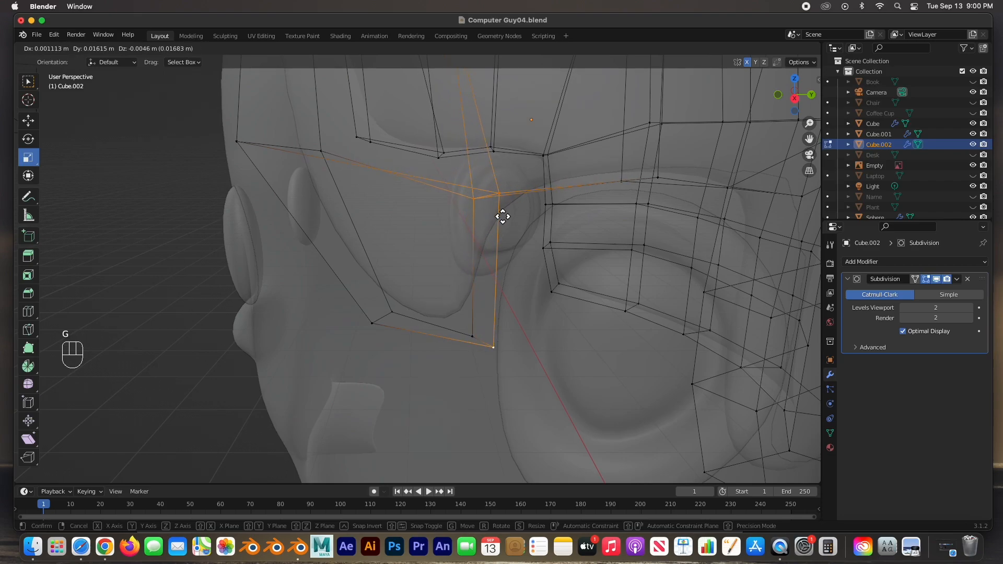
left_click(515, 224)
In right view, move the hair's corner vertices above the back of the ear forward and slightly down
mouse_move(593, 224)
middle_mouse_down()
mouse_move(627, 224)
mouse_move(601, 233)
middle_mouse_up()
left_click(609, 238)
left_click(694, 249)
left_click(739, 283, "shift")
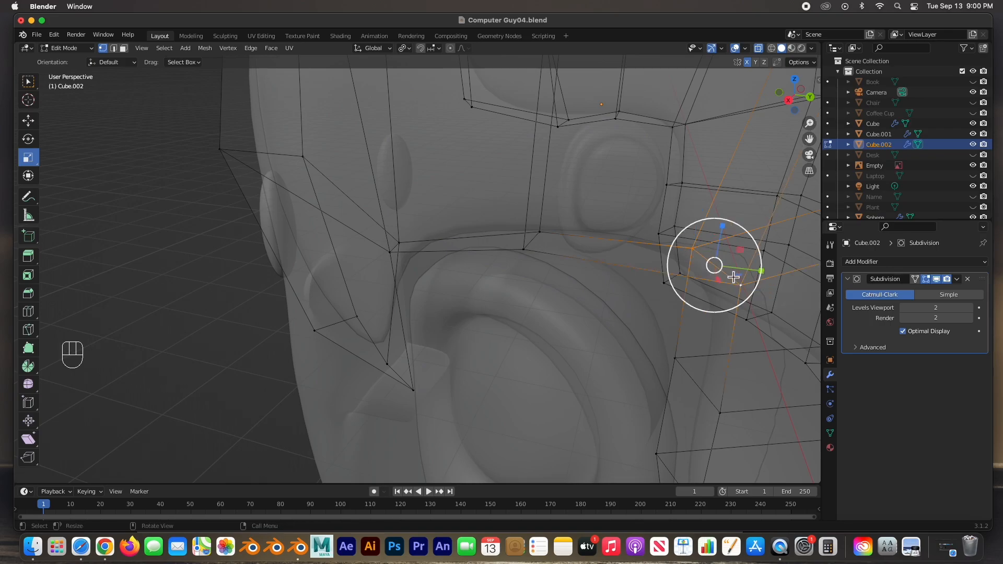
key("KP_3")
key("super+z")
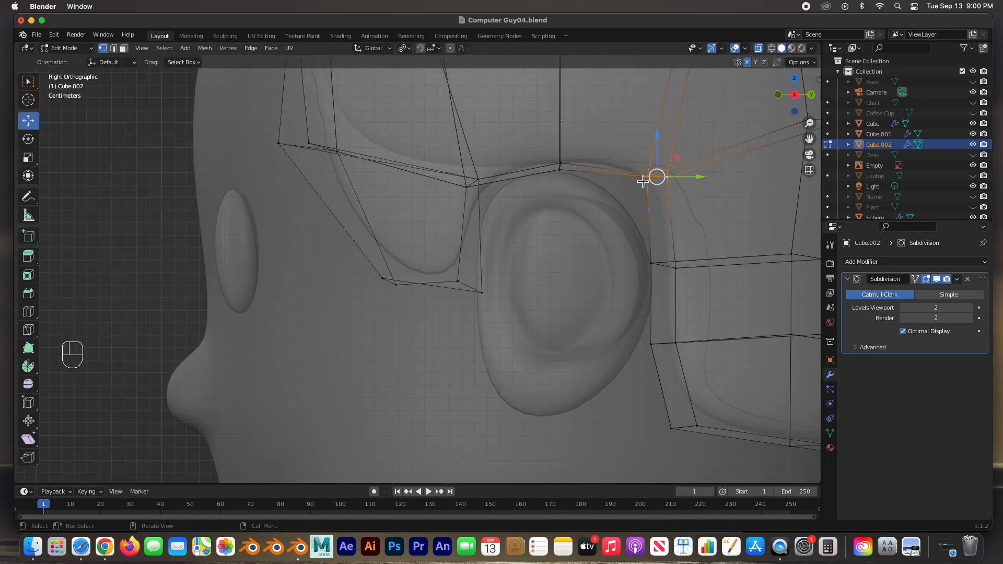
left_click_drag(656, 175, 633, 192)
Move the middle hair-edge vertices behind the ear forward and raise the lowest corner vertices to follow the ear's curve
left_click_drag(639, 256, 657, 269)
mouse_move(643, 330)
left_mouse_down()
mouse_move(710, 360)
mouse_move(651, 331)
left_mouse_up()
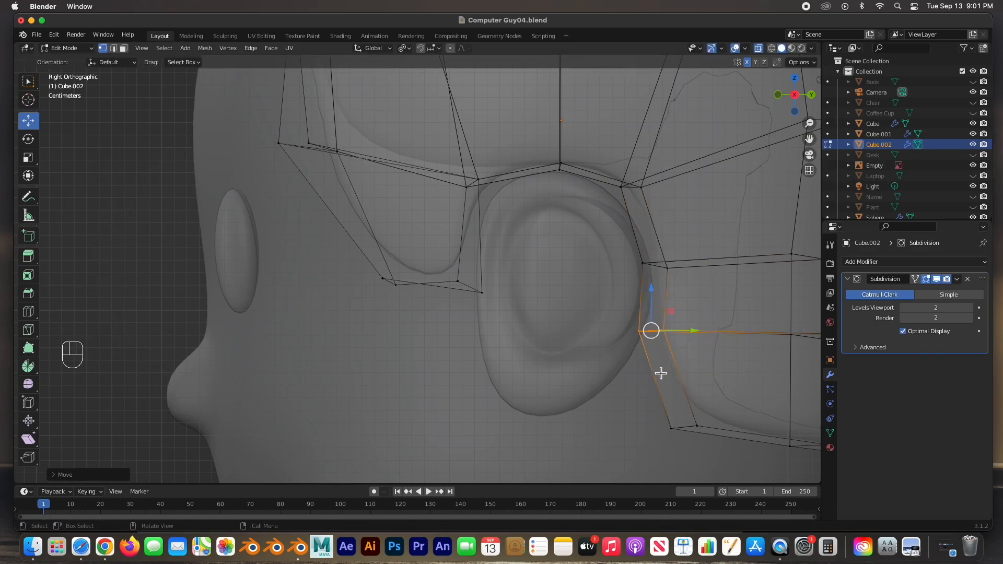
left_click_drag(654, 410, 721, 455)
left_click_drag(686, 426, 678, 402)
middle_click_drag(545, 325, 589, 322)
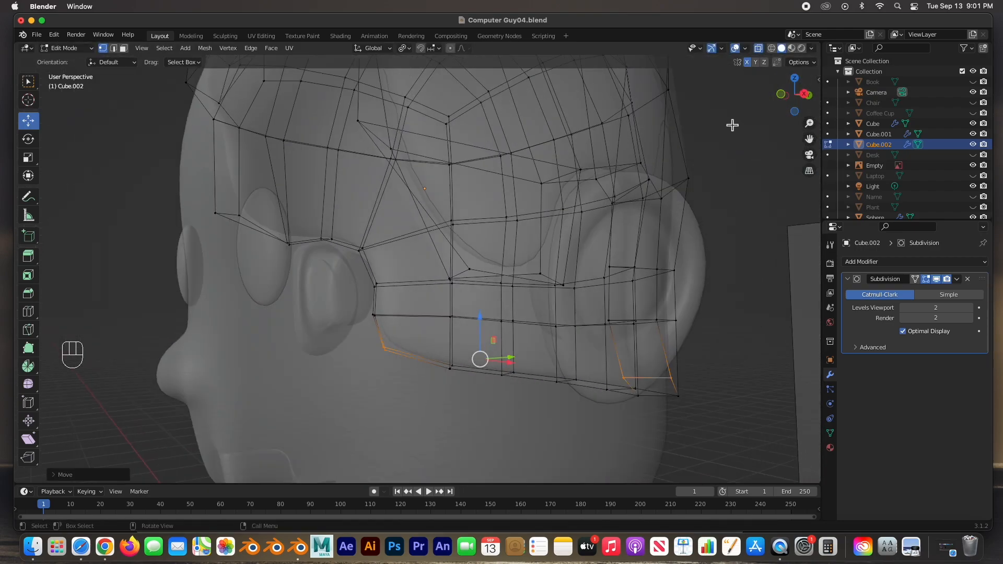
With X-ray off, select the hair-edge vertices running down behind the ear and move them outward along X toward the ear
left_click(759, 49)
scroll(692, 168, "down", 2)
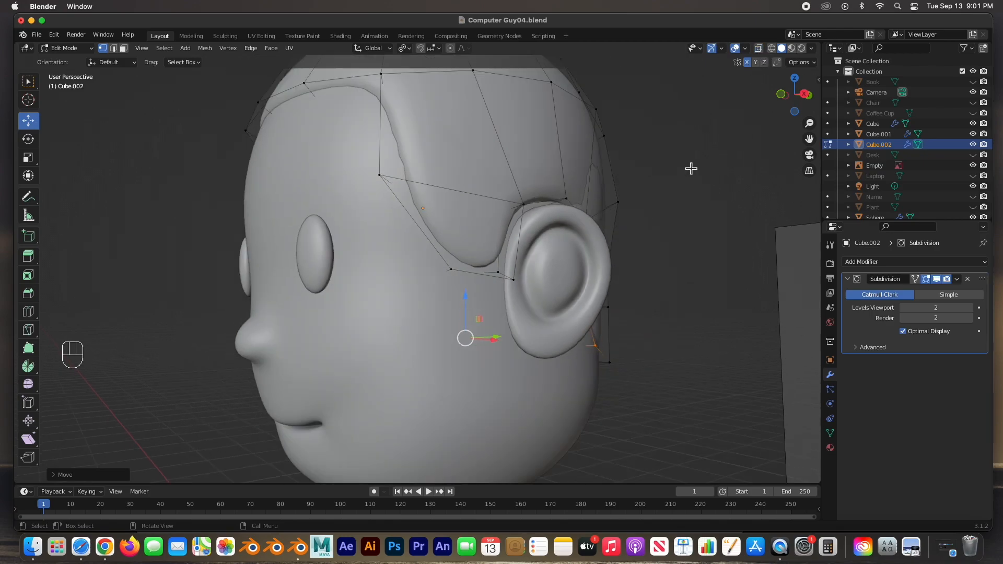
middle_click_drag(687, 172, 561, 177)
left_click(363, 218, "shift")
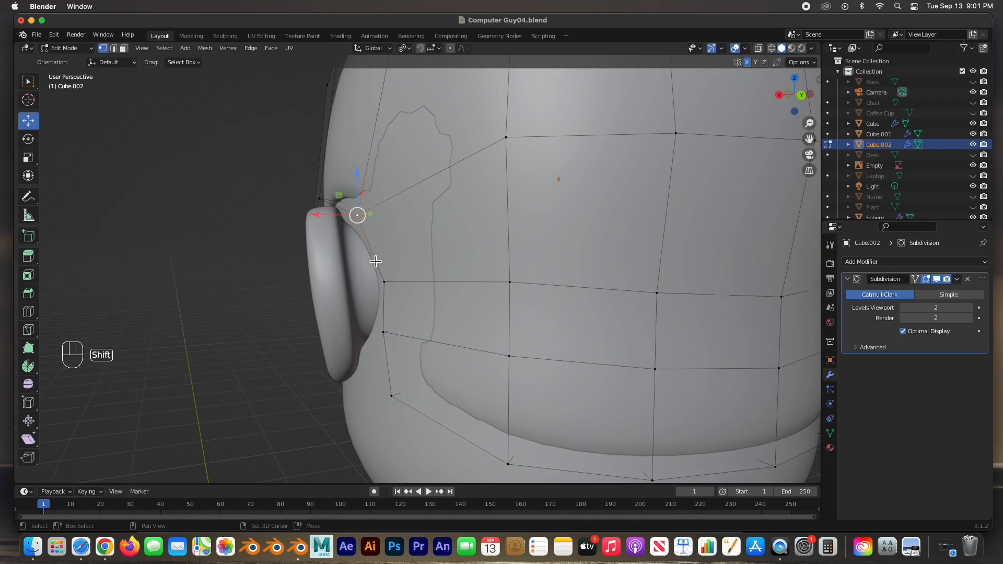
left_click(387, 295, "shift")
left_click(385, 333, "shift")
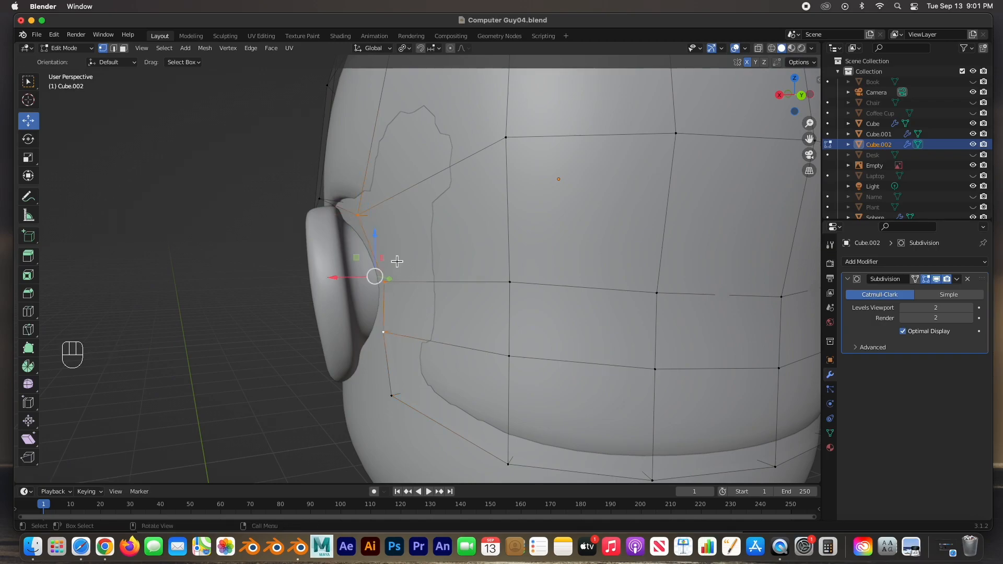
mouse_move(360, 277)
left_mouse_down()
mouse_move(320, 277)
mouse_move(342, 276)
left_mouse_up()
middle_click_drag(342, 276, 485, 313)
middle_click_drag(599, 309, 504, 273)
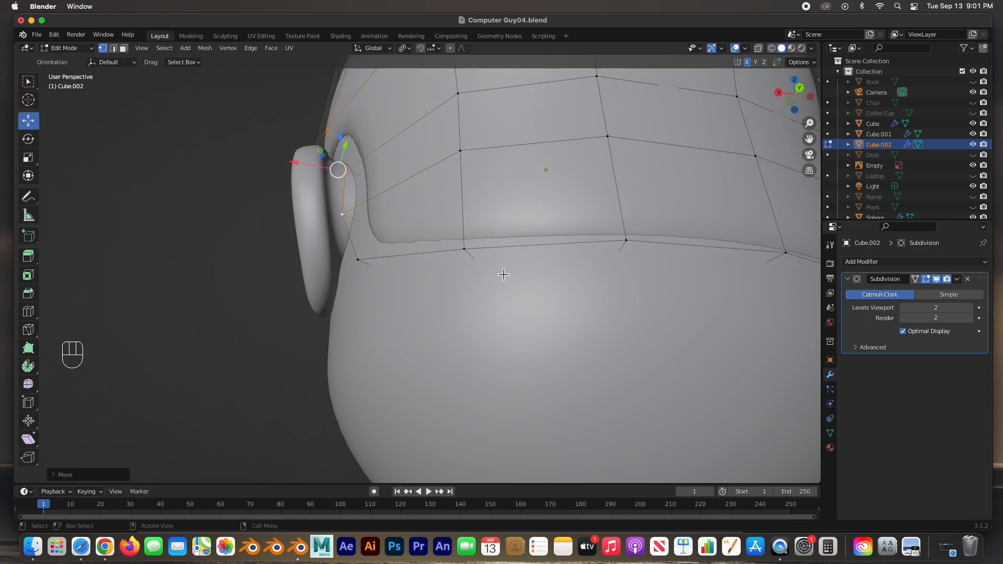
Move the middle hair-edge vertex behind the ear further outward along X and nudge the vertex below it slightly outward
scroll(504, 273, "up", 1)
left_click_drag(306, 139, 283, 137)
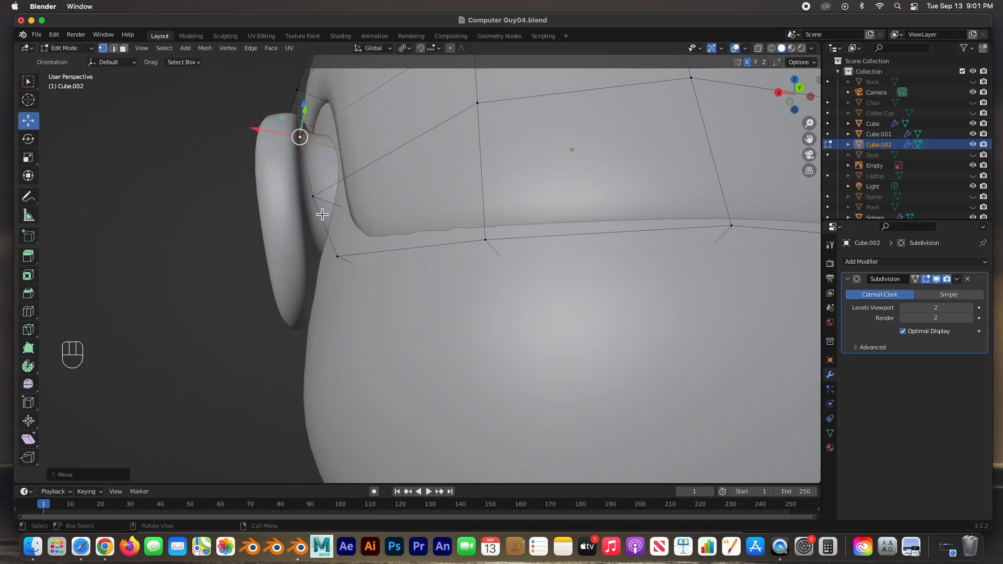
left_click(314, 199)
left_click_drag(306, 196, 304, 197)
Select the two lowest hairline vertices behind the ear and nudge them to adjust the nape's corner
left_click(341, 263)
left_click(496, 242, "shift")
middle_click_drag(489, 256, 338, 359)
left_click_drag(268, 451, 259, 447)
left_click(221, 370)
middle_click_drag(221, 370, 376, 369)
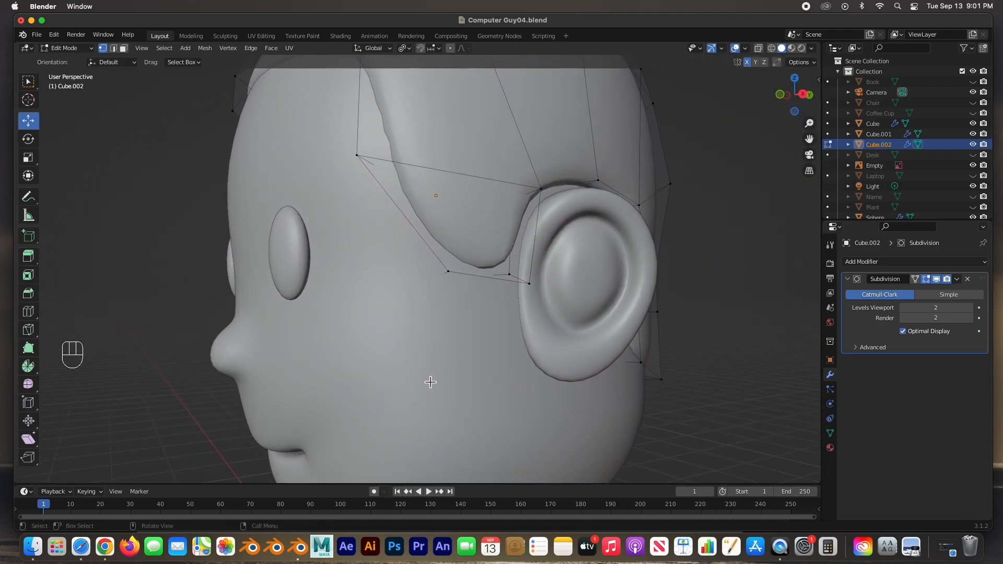
key("super+z")
Move the temple hairline vertex on the sideburn side outward along X and adjust the matching temple vertex on the opposite side
middle_click_drag(463, 320, 489, 288)
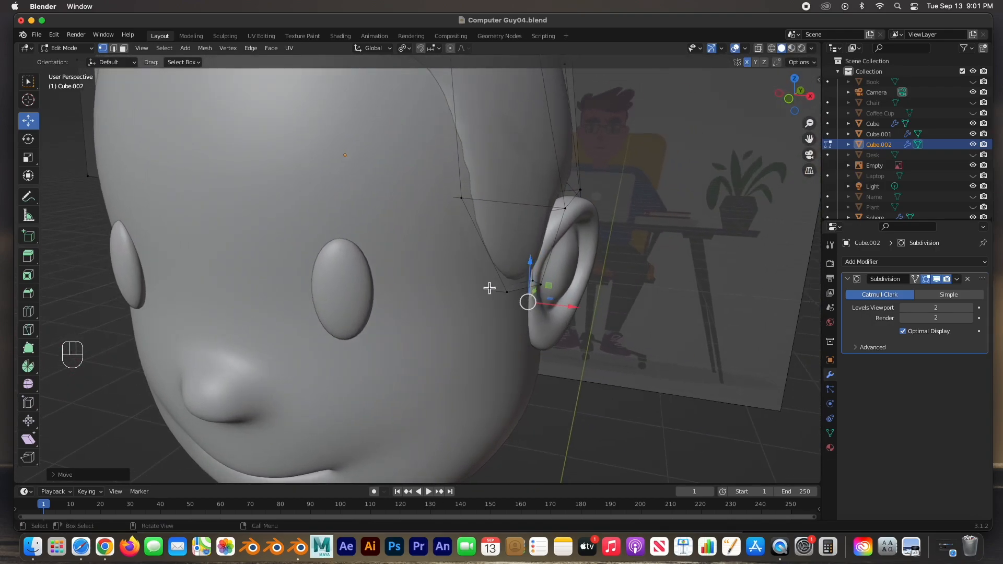
left_click(466, 200)
left_click_drag(496, 206, 517, 205)
middle_click_drag(450, 204, 398, 202)
left_click(204, 221)
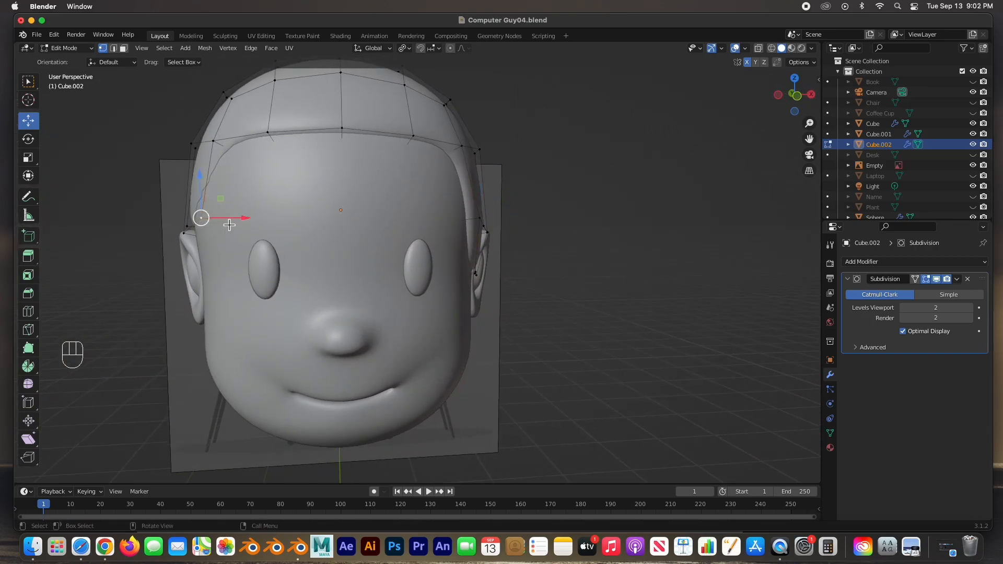
left_click_drag(233, 220, 232, 221)
middle_click_drag(232, 221, 370, 240)
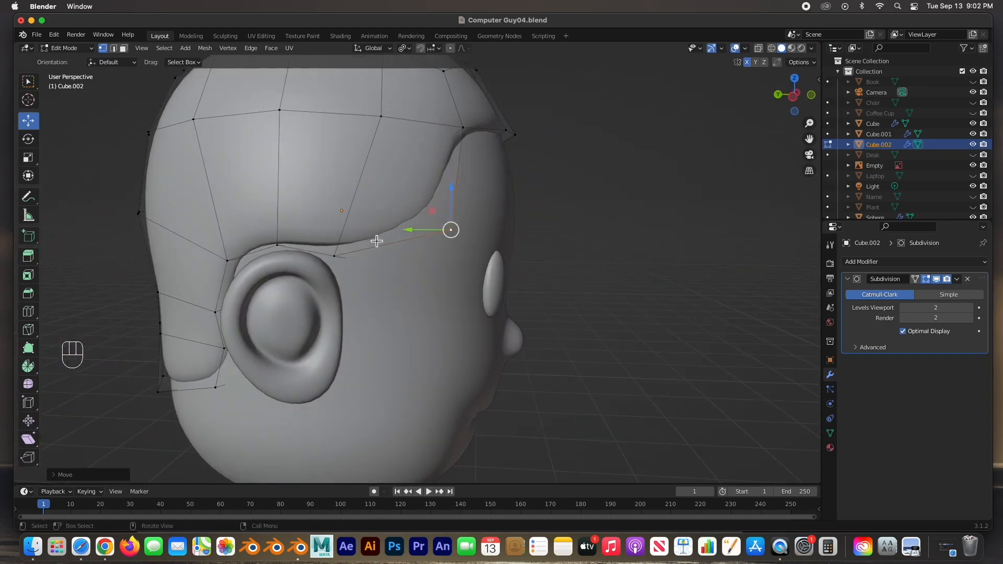
middle_click_drag(423, 274, 280, 296)
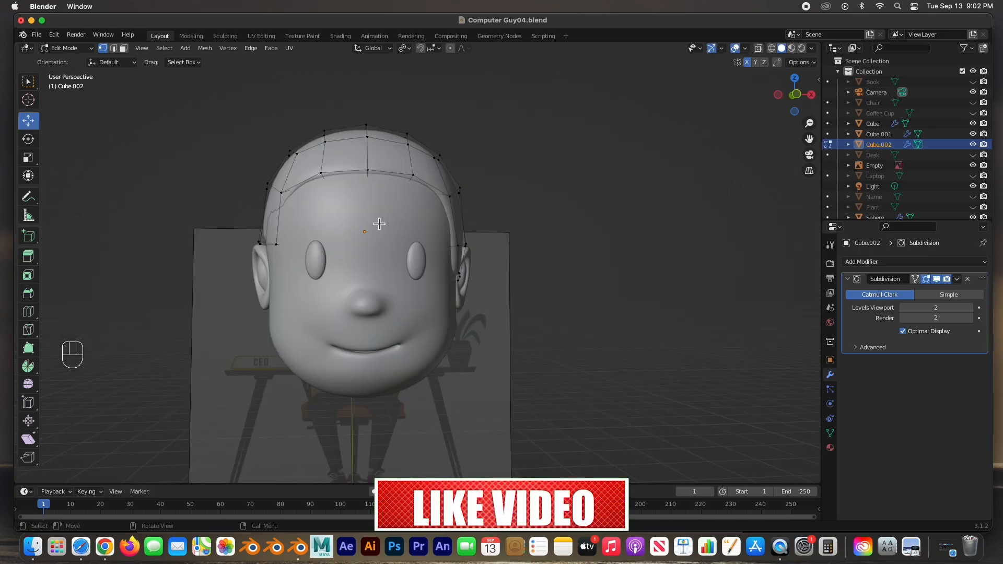
In front view with X-ray on, select the faces of the hair's half without the sideburn and delete them
key("KP_1")
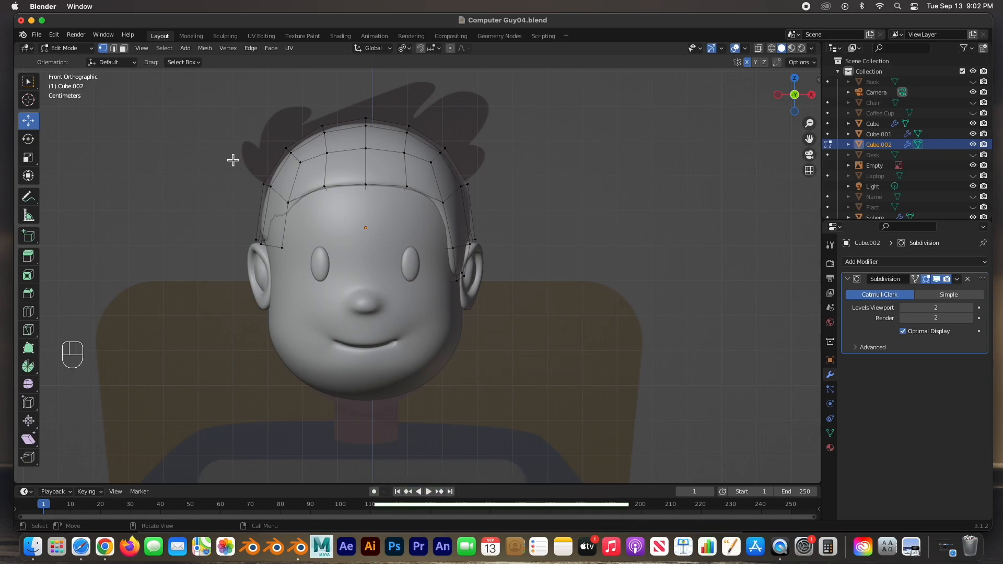
key("3")
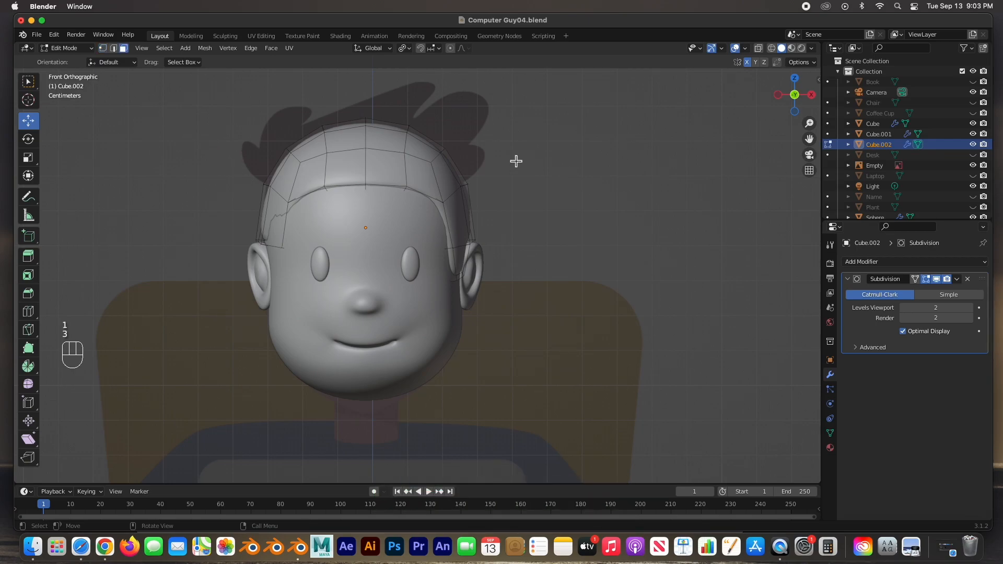
left_click(758, 48)
left_click_drag(227, 99, 359, 362)
key("x")
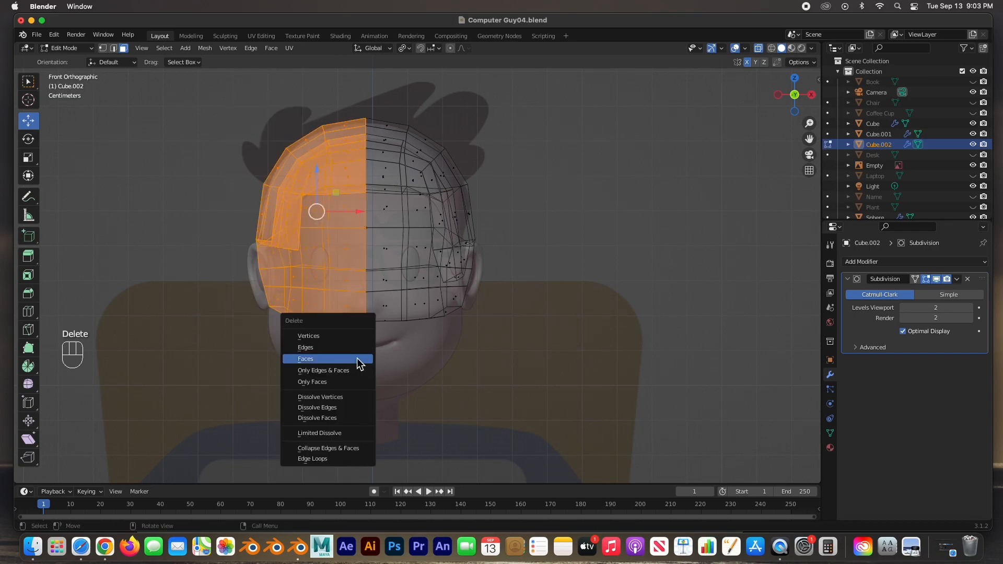
left_click(317, 360)
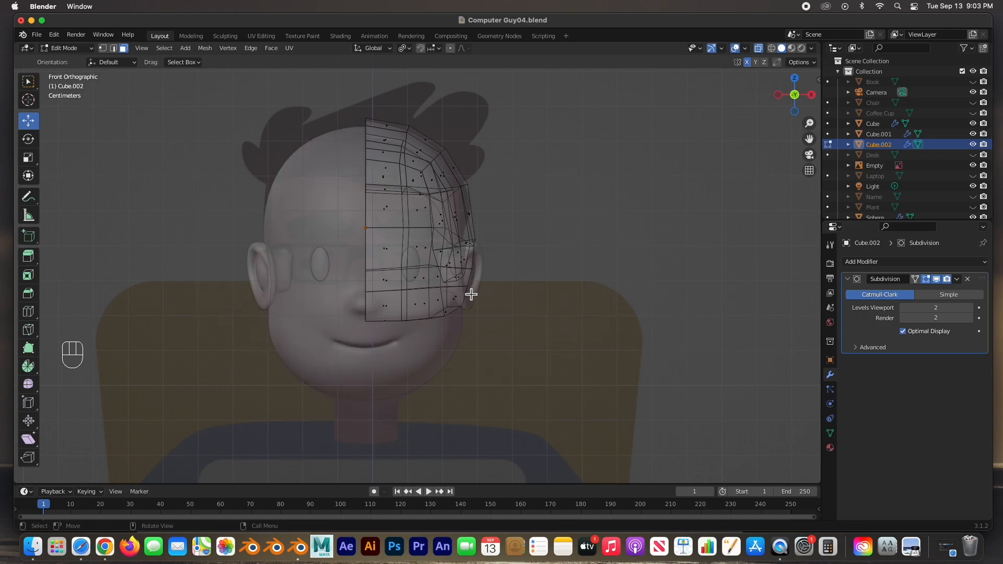
Return to Object Mode and add a Mirror modifier on X to the hair, using the head (Cube) as mirror object
key("Tab")
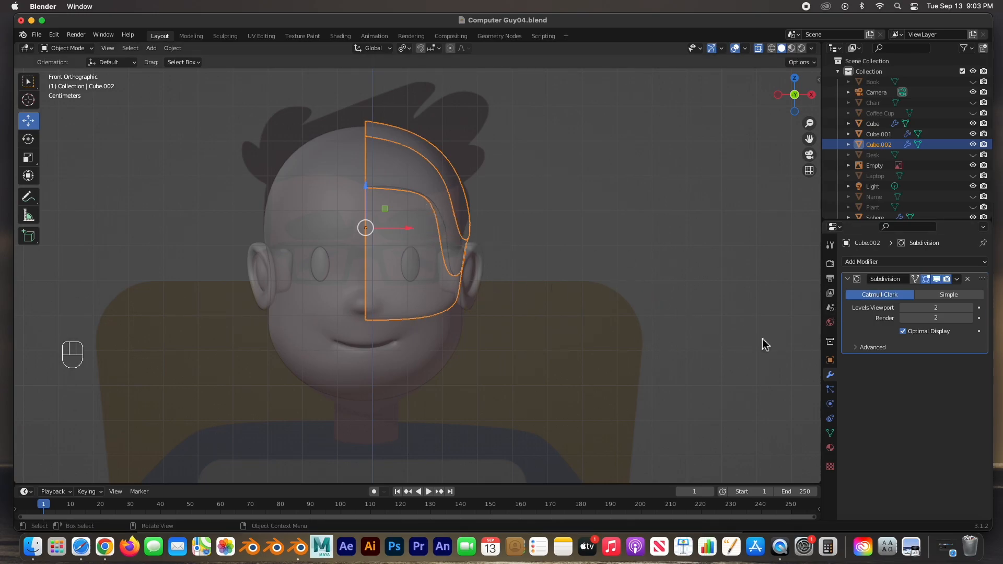
left_click(883, 263)
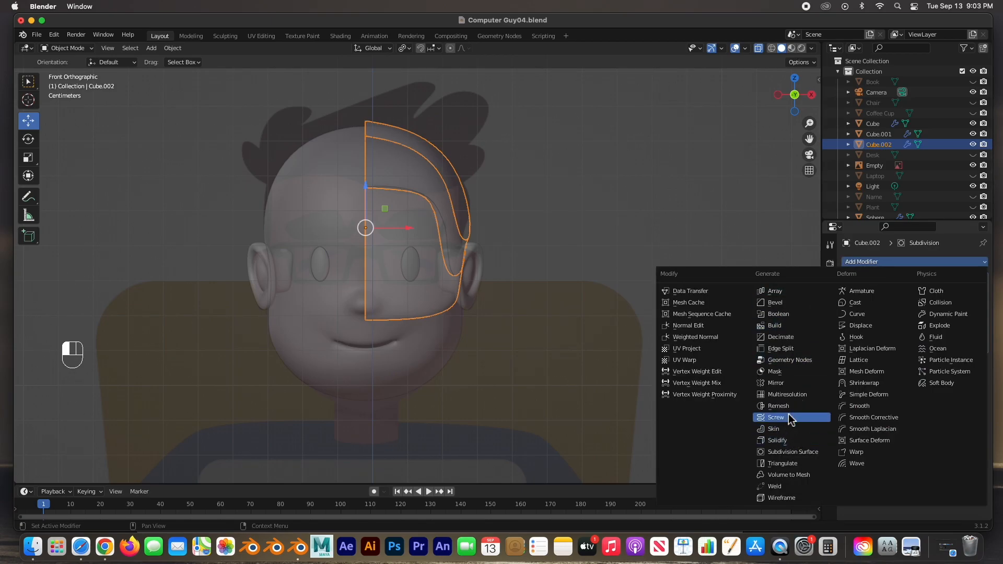
left_click(787, 386)
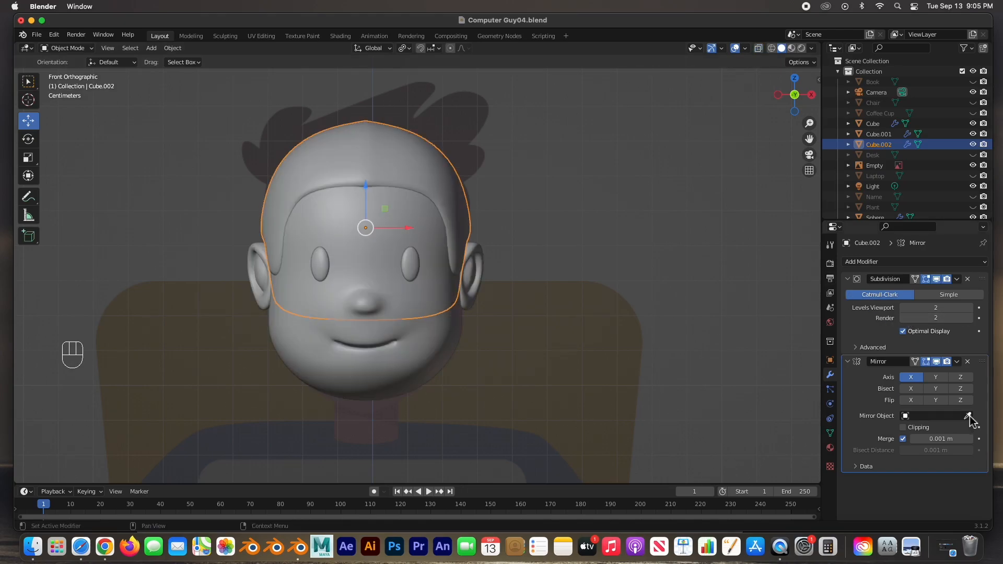
left_click(968, 416)
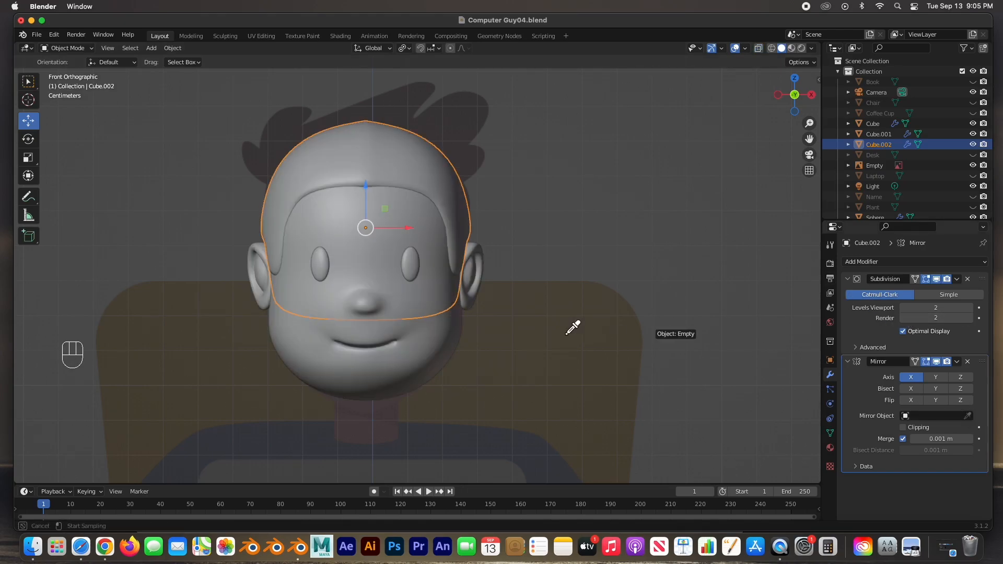
left_click(423, 336)
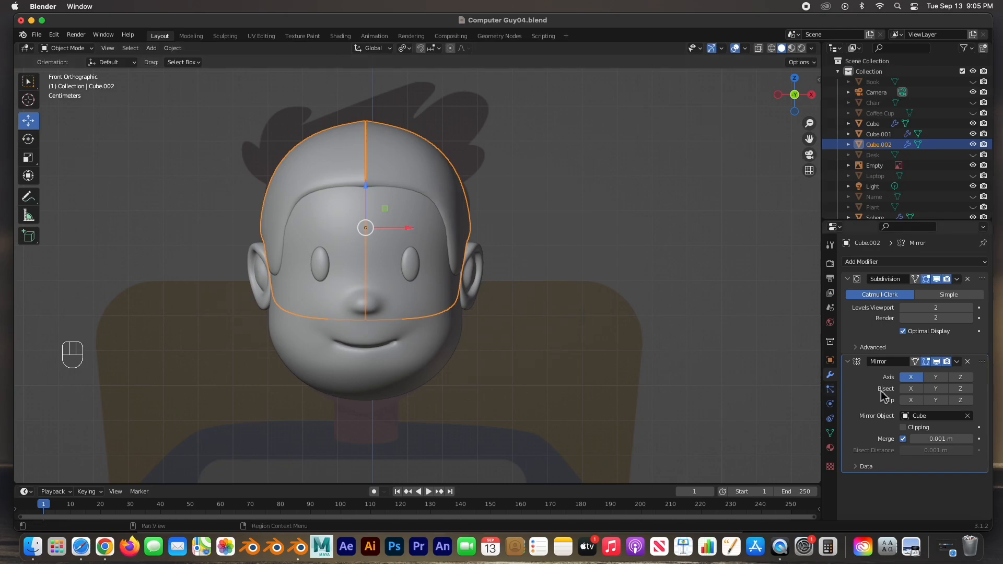
Set the Mirror modifier's merge distance to 0.019 m and move it above the Subdivision modifier in the stack
left_click(490, 173)
left_click(384, 168)
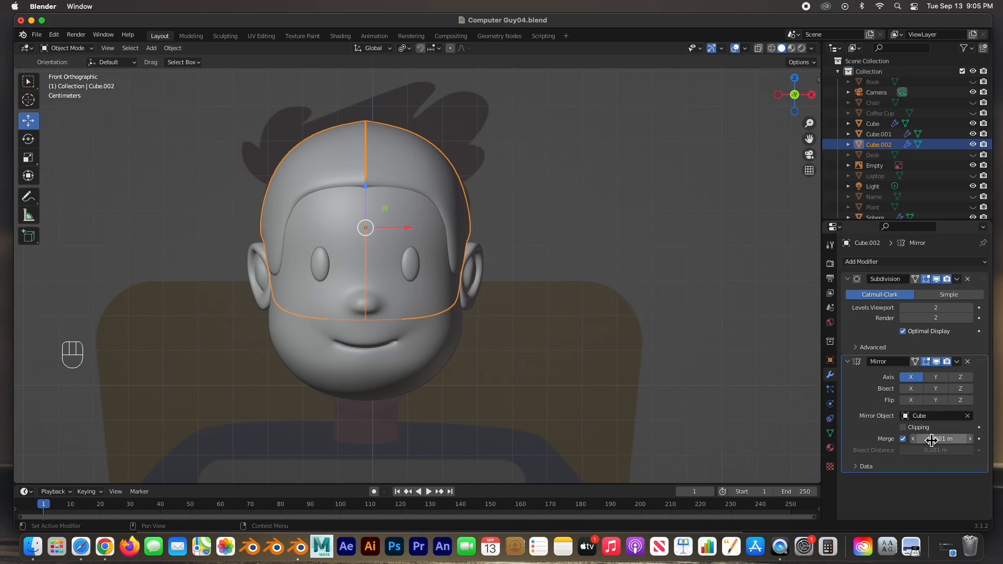
left_click_drag(935, 442, 936, 442)
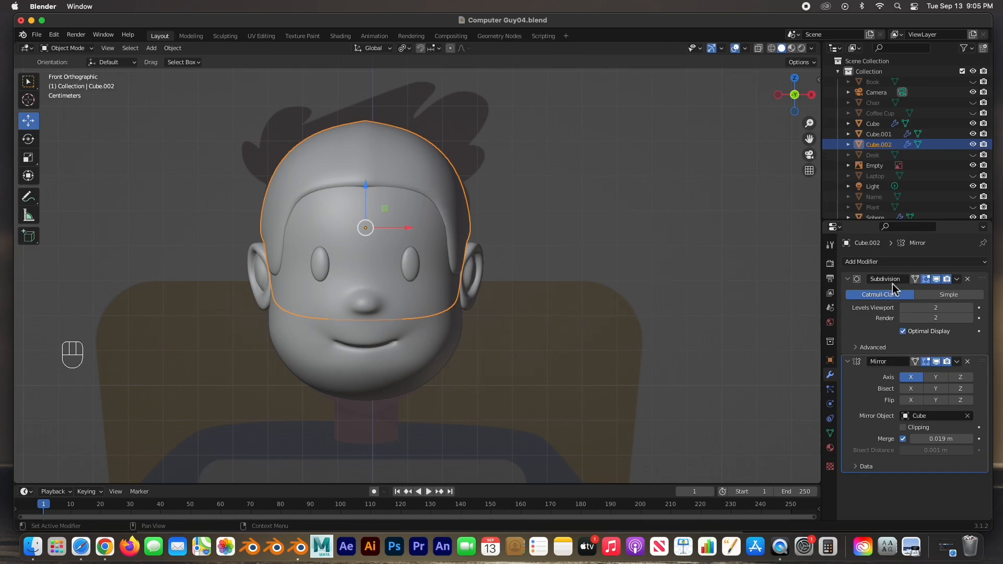
left_click_drag(979, 362, 984, 277)
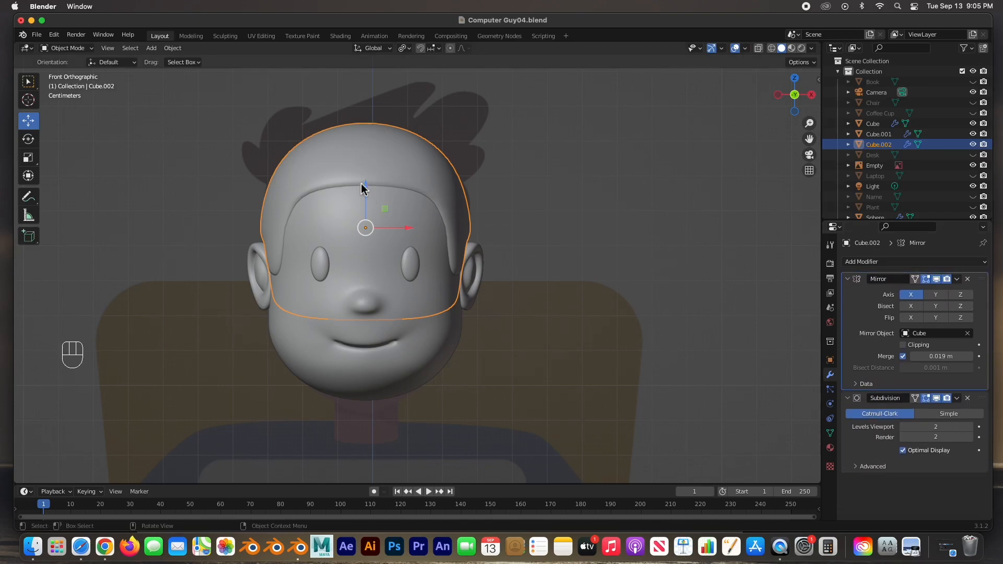
left_click(508, 205)
middle_click_drag(553, 253, 357, 248)
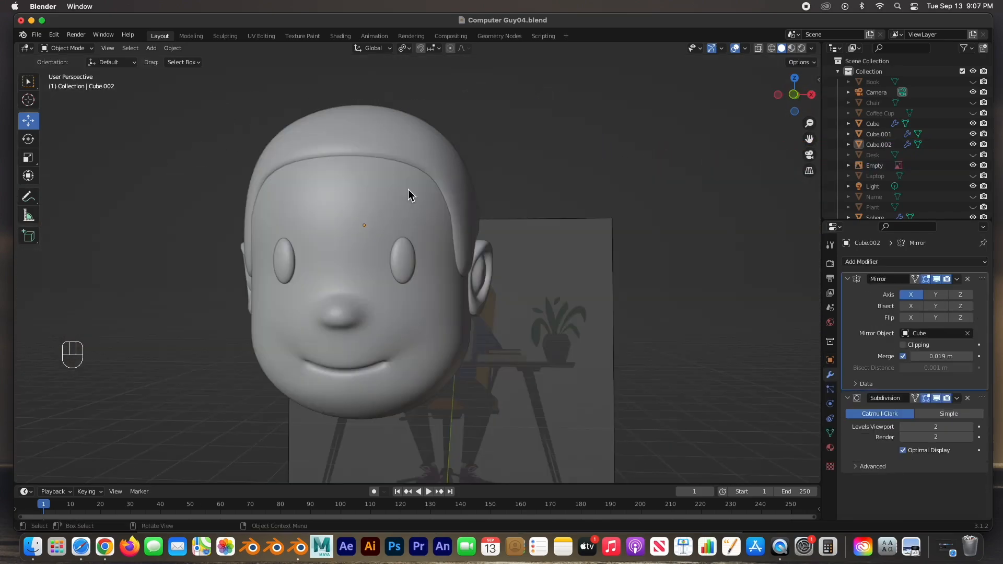
mouse_move(360, 187)
middle_mouse_down()
mouse_move(387, 186)
mouse_move(318, 179)
mouse_move(331, 163)
mouse_move(434, 184)
mouse_move(365, 178)
middle_mouse_up()
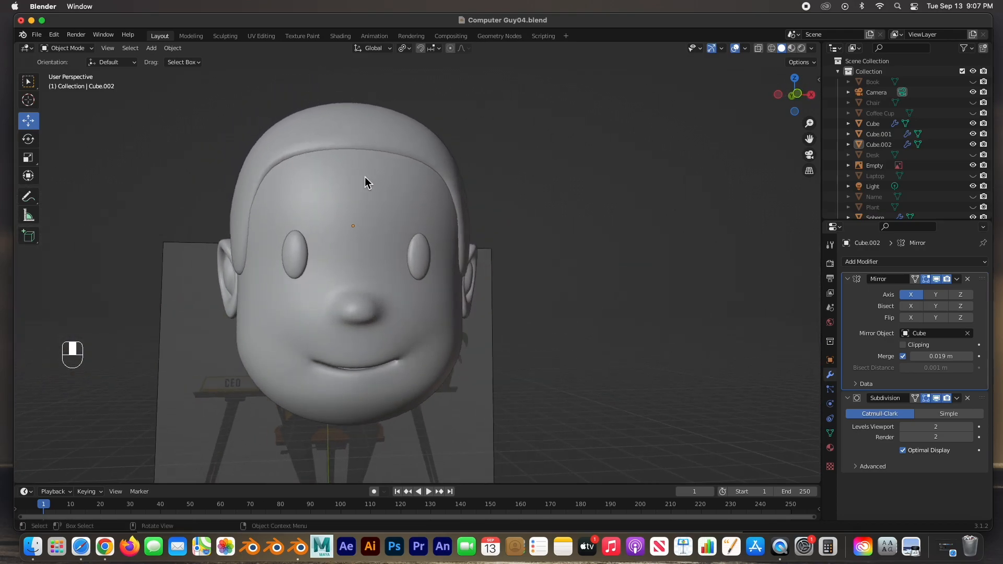
In front view with X-ray on, add a cube and move it up to be centred on the character's head
key("KP_1")
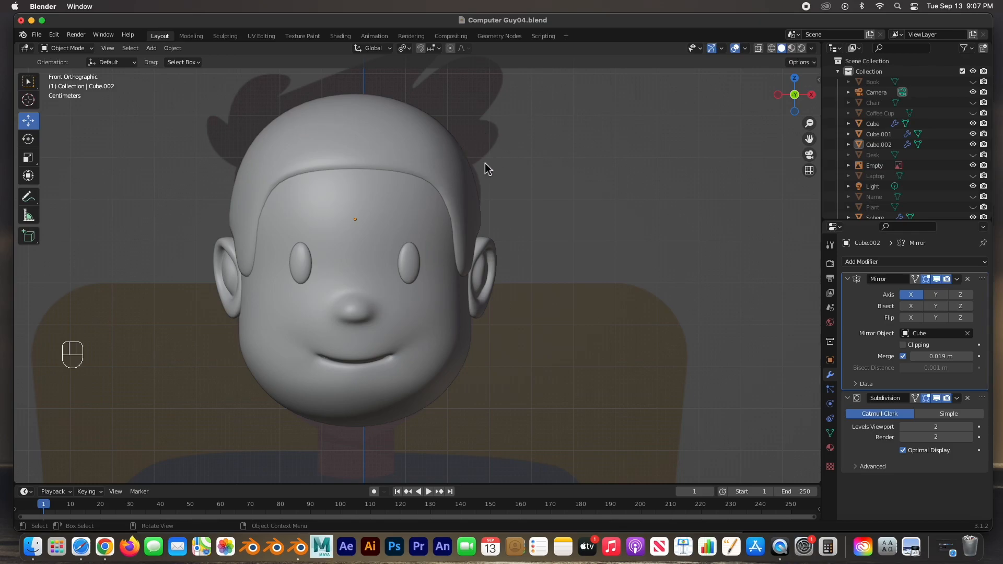
left_click(758, 48)
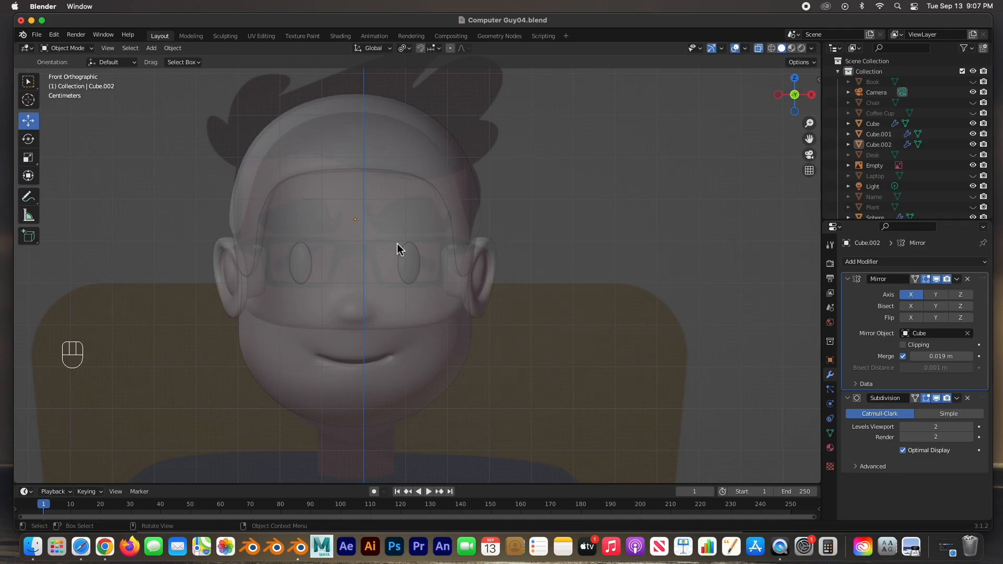
key("shift+a")
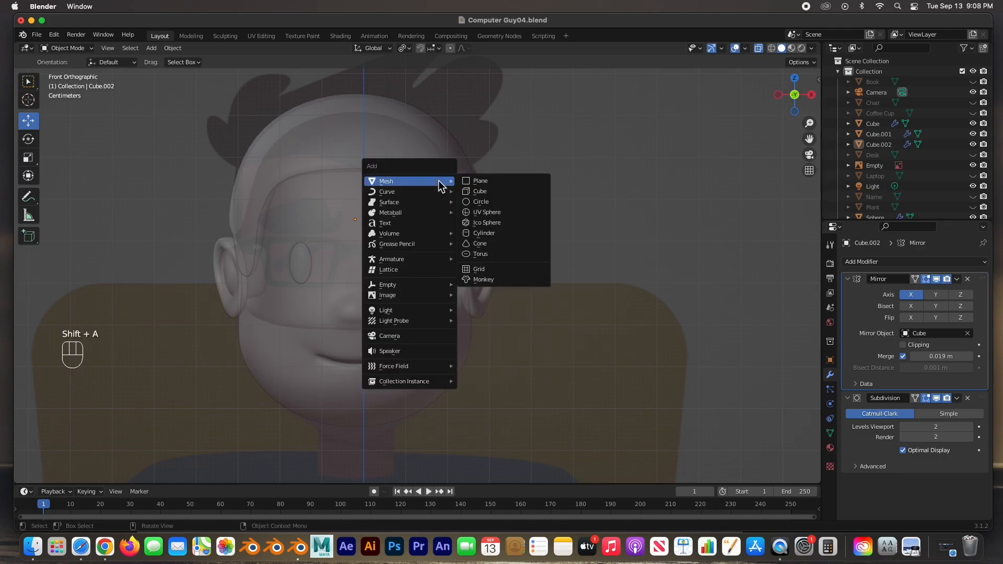
left_click(480, 192)
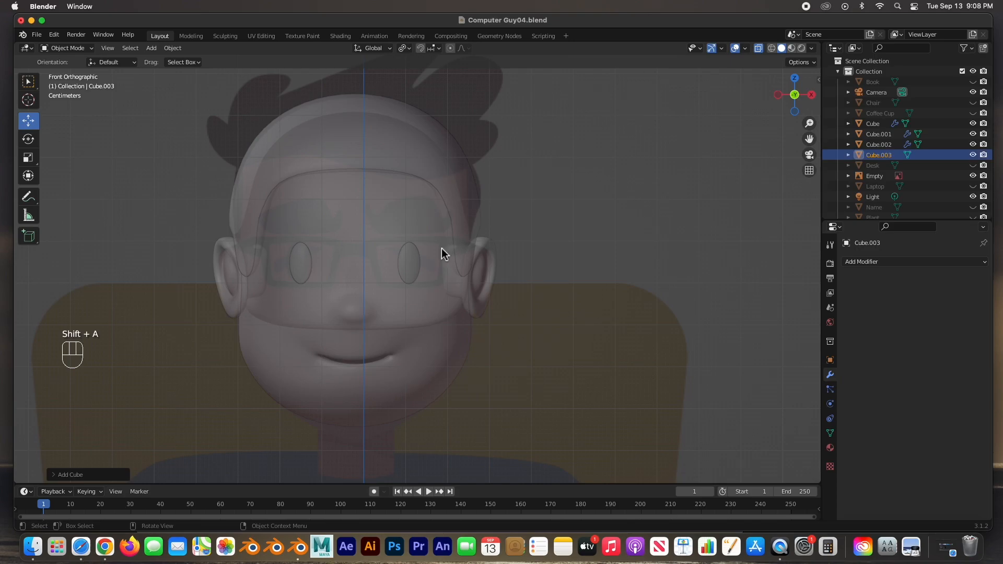
scroll(441, 249, "down", 4)
scroll(441, 249, "down", 3)
left_click_drag(533, 436, 413, 250)
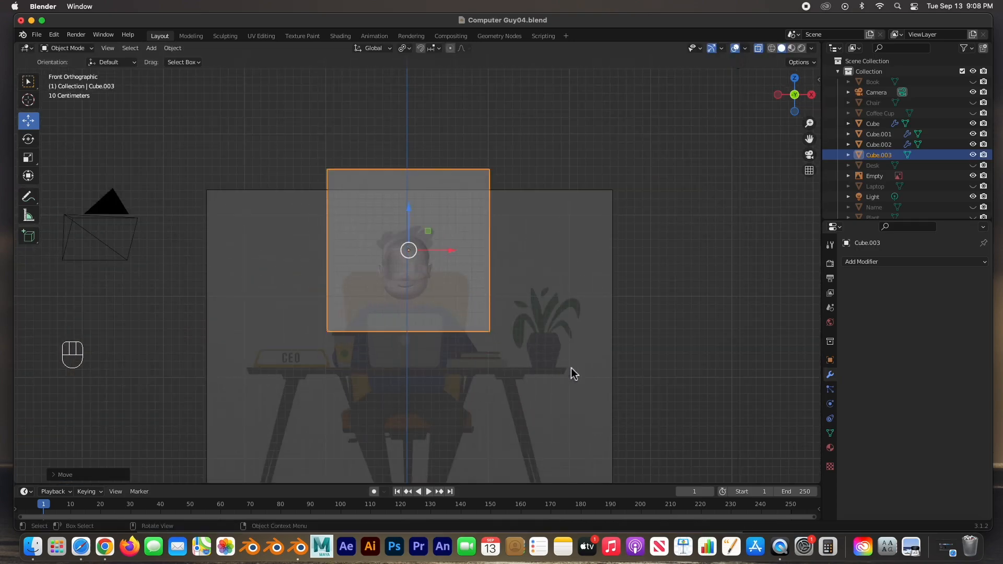
Scale the new cube down to about 0.16 and widen it along X to nearly the head's width
key("s")
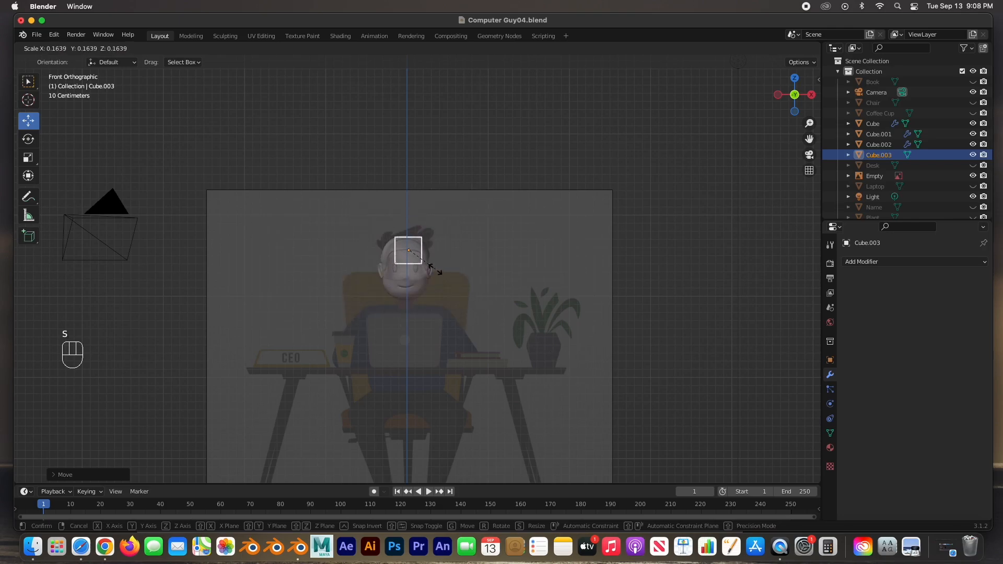
left_click(433, 267)
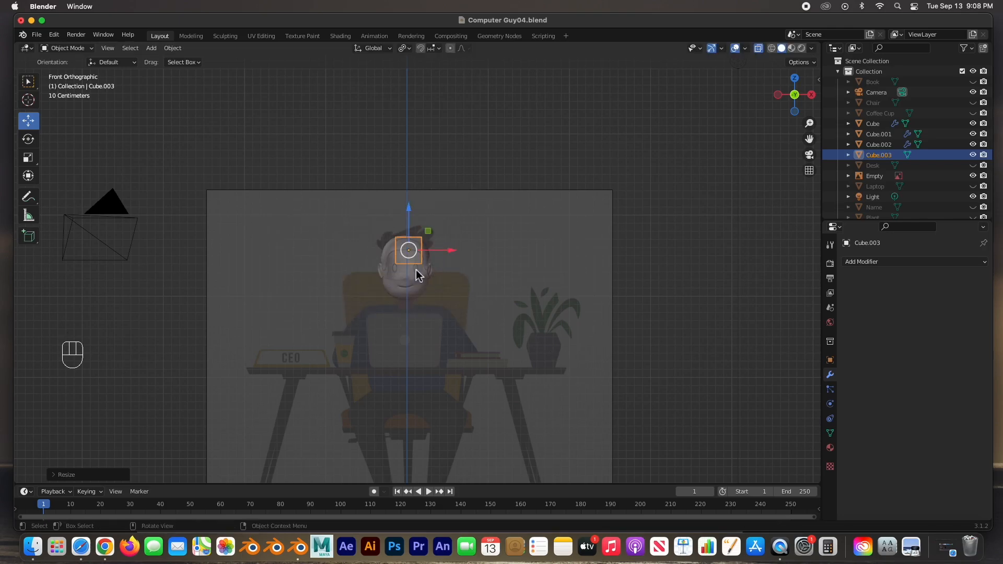
scroll(416, 269, "up", 3)
left_click(28, 157)
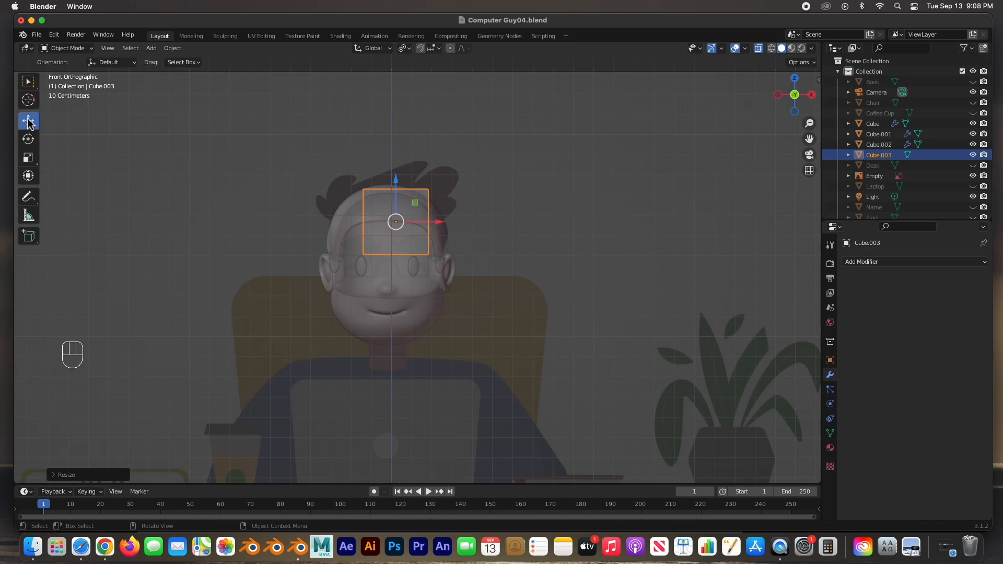
left_click_drag(440, 221, 462, 221)
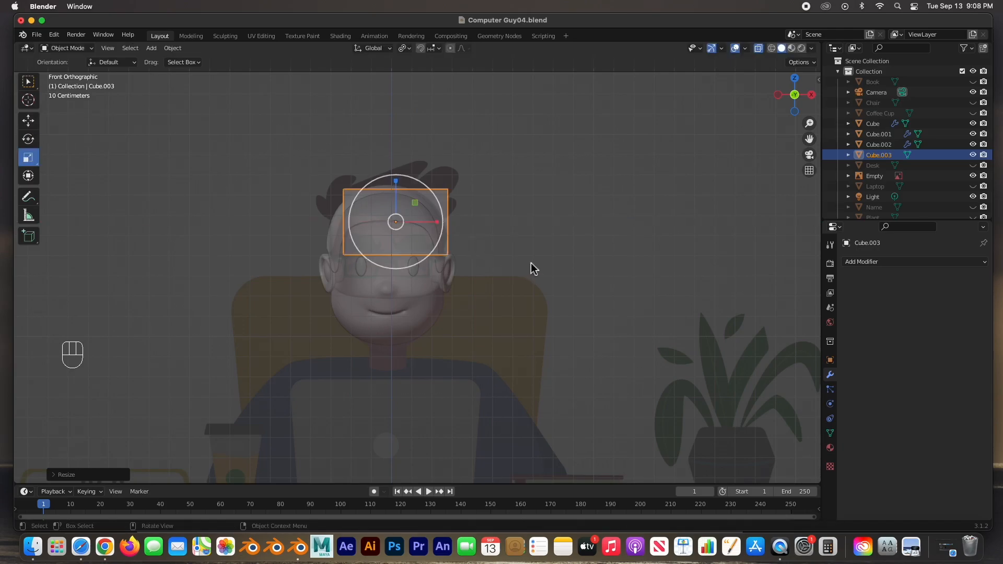
In right view, narrow the cube along Y, flatten it along Z, and move it up to the front top of the head
key("KP_3")
left_click_drag(484, 224, 455, 222)
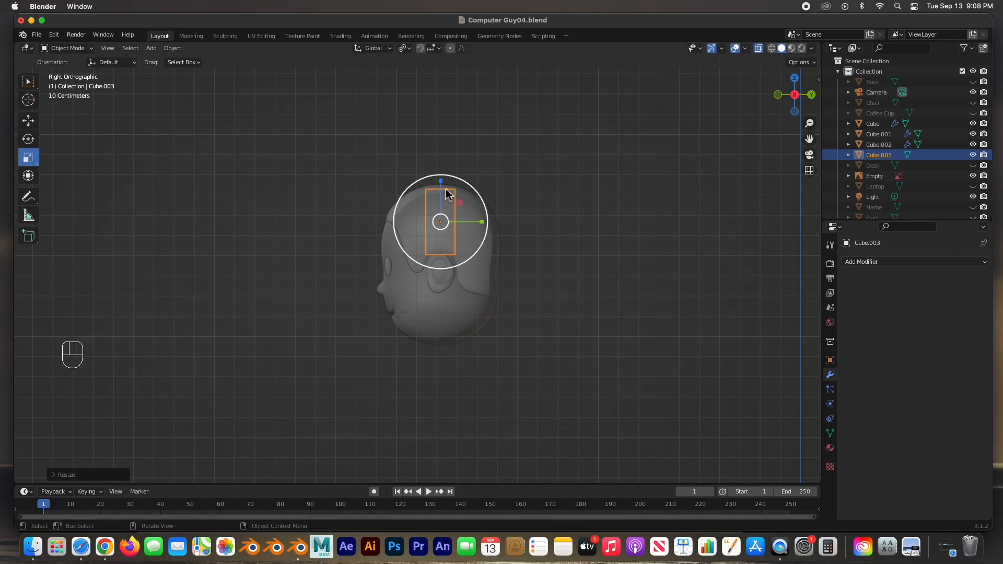
left_click_drag(440, 182, 442, 197)
key("g")
left_click(374, 239)
middle_click_drag(375, 239, 513, 233)
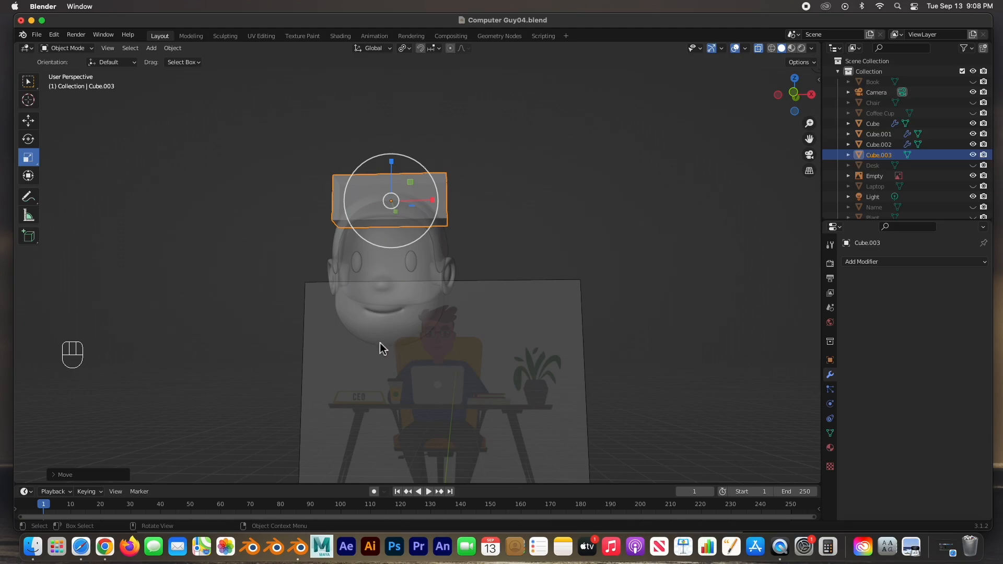
Add a centred horizontal loop cut and a centred vertical loop cut around the new hair block
key("Tab")
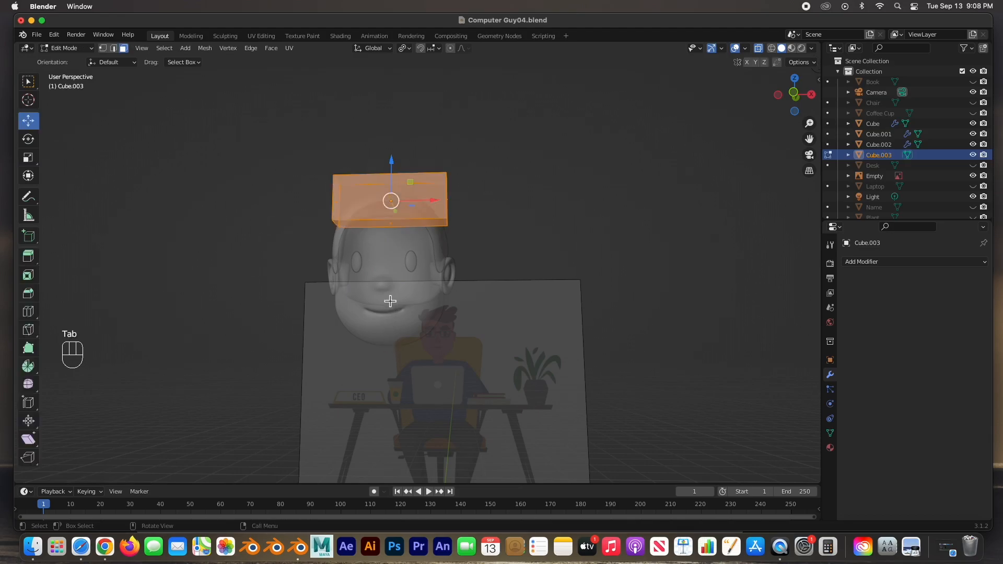
scroll(389, 299, "up", 3)
middle_click_drag(396, 222, 355, 155)
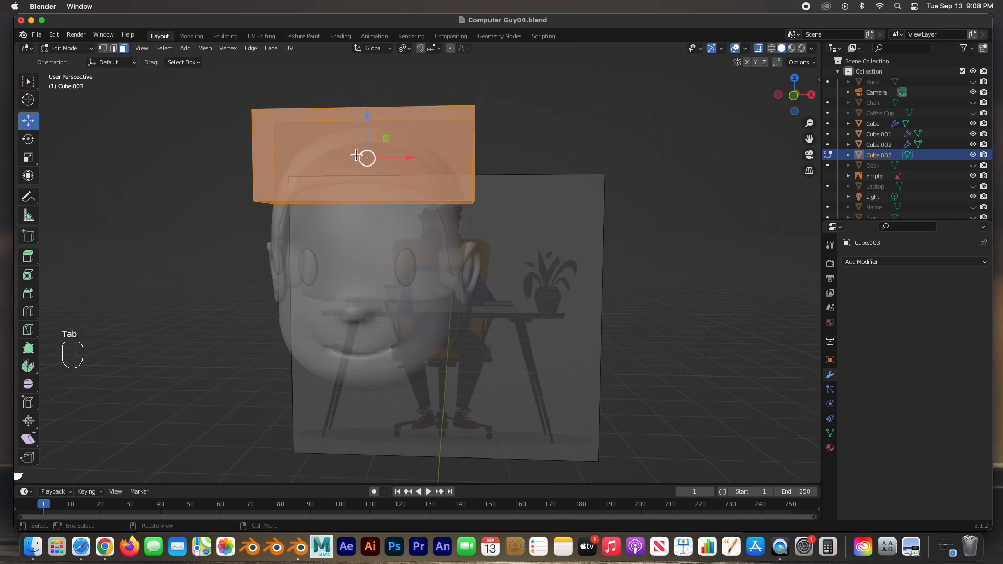
key("super+r")
left_click(263, 149)
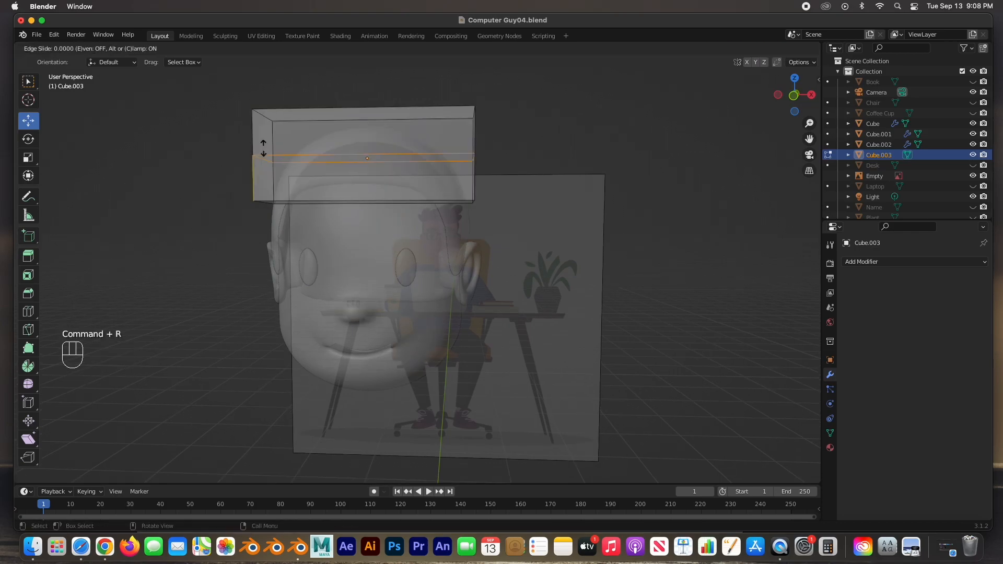
right_click(262, 148)
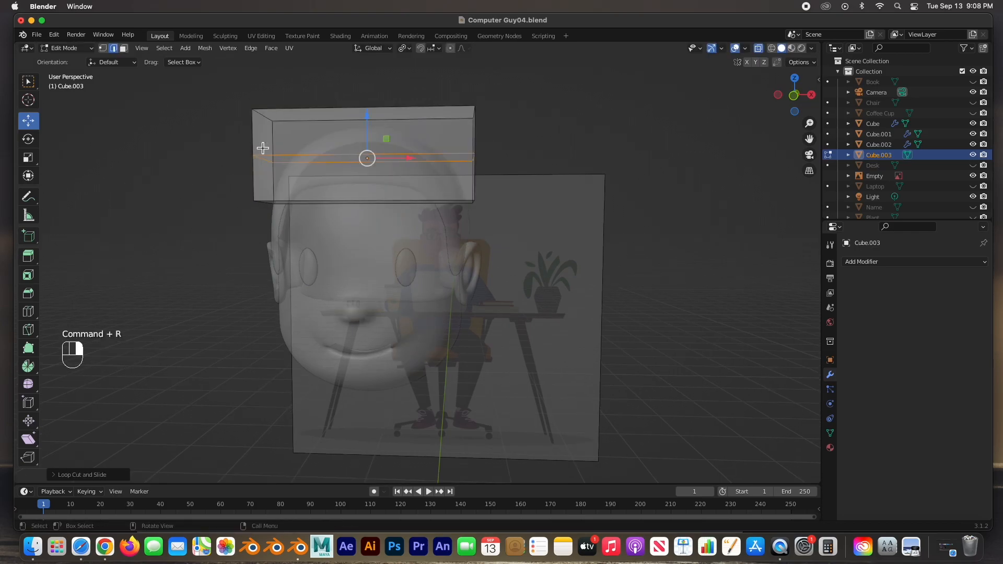
key("super+r")
left_click(390, 112)
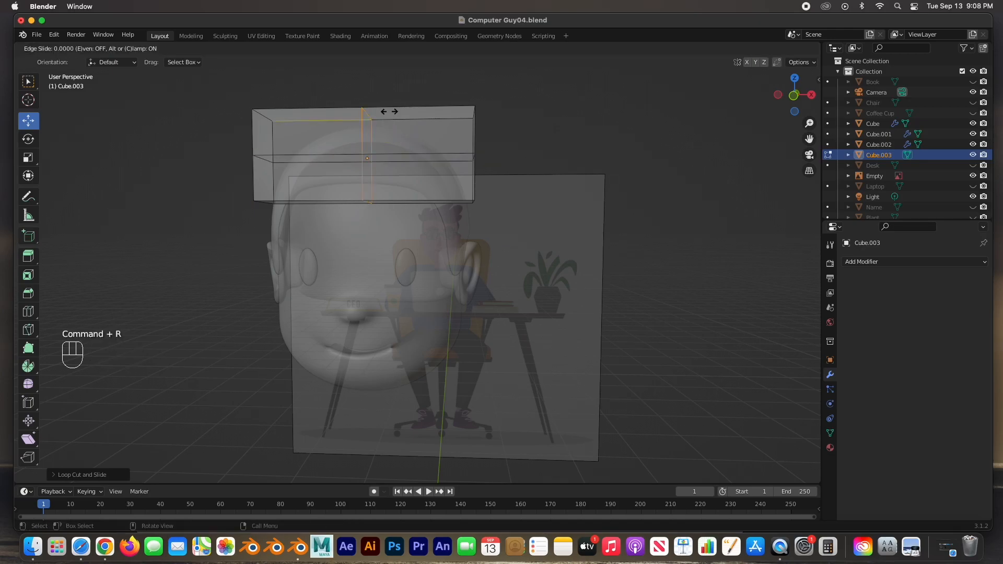
right_click(389, 111)
middle_click_drag(469, 165, 480, 188)
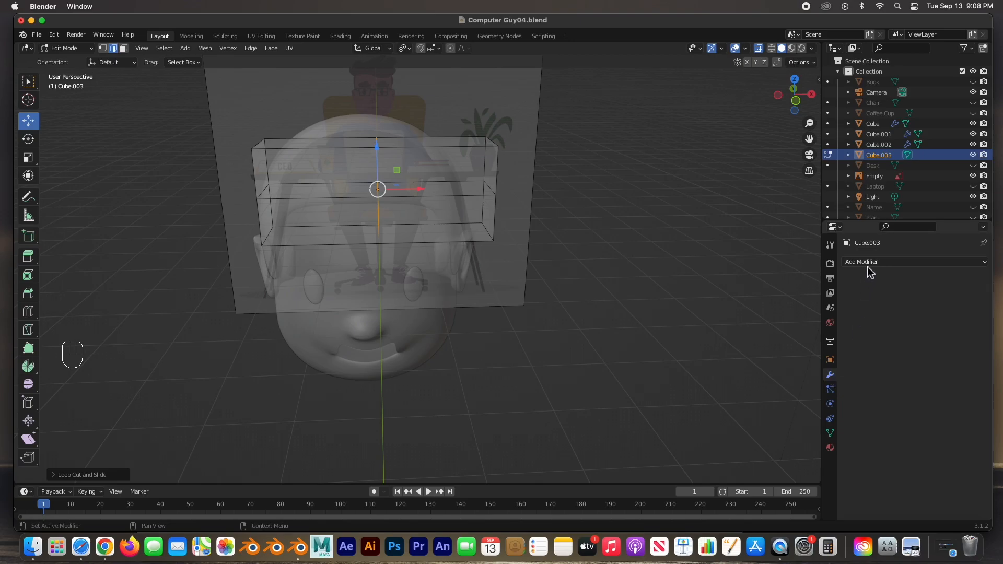
Add a Subdivision modifier to the hair block with viewport level 2 and show its result on the edit cage
left_click_drag(868, 266, 784, 452)
middle_click_drag(662, 298, 620, 266)
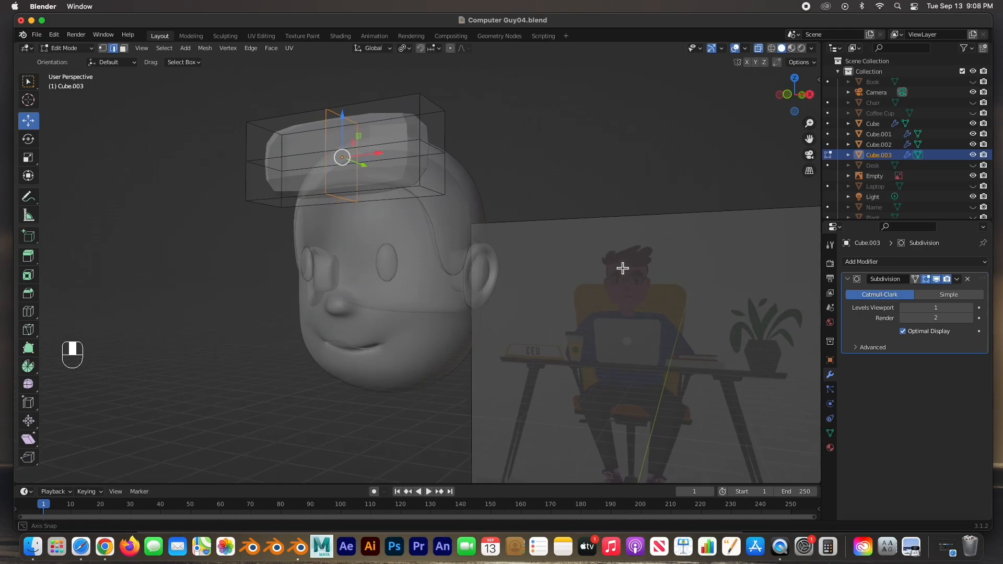
left_click(970, 308)
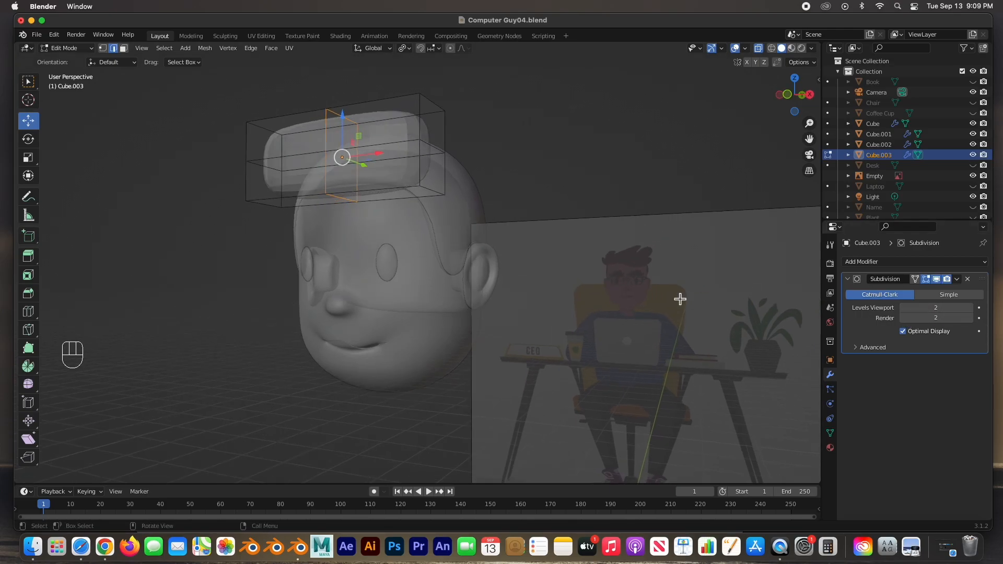
left_click(916, 279)
In front view, move the block's left end out to the side of the head and scale it down to about 0.7
middle_click_drag(475, 219, 622, 247)
key("KP_1")
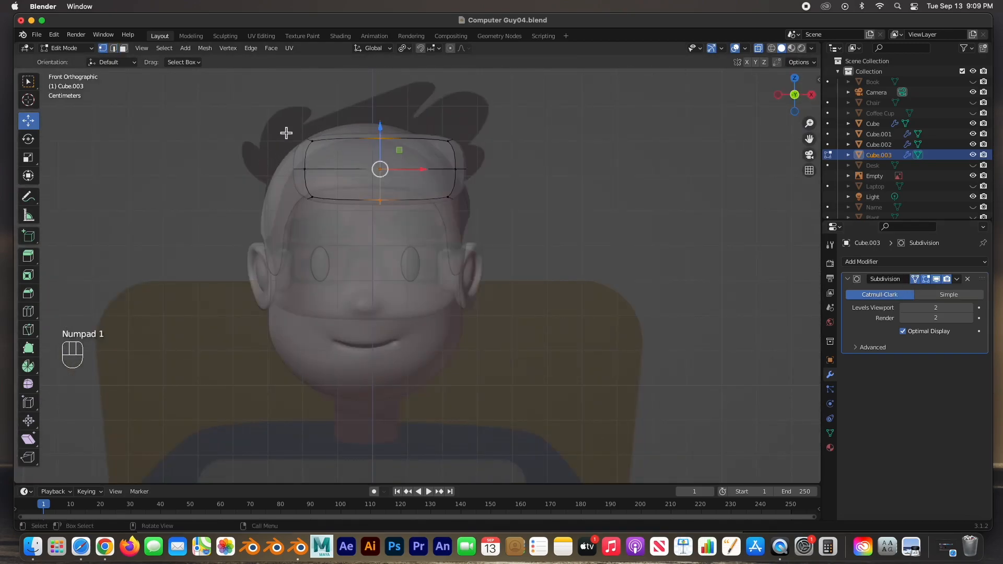
left_click_drag(277, 124, 267, 163)
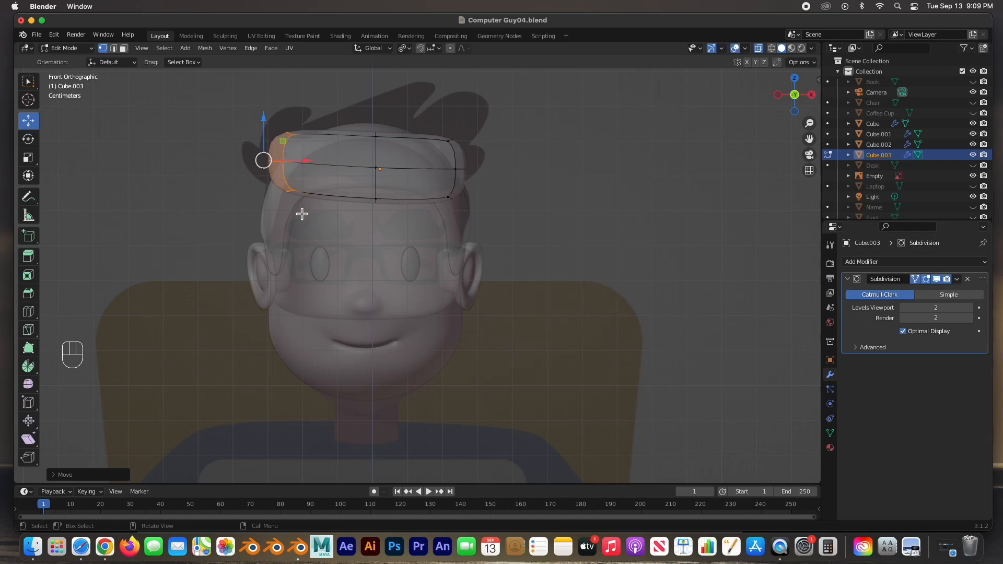
key("s")
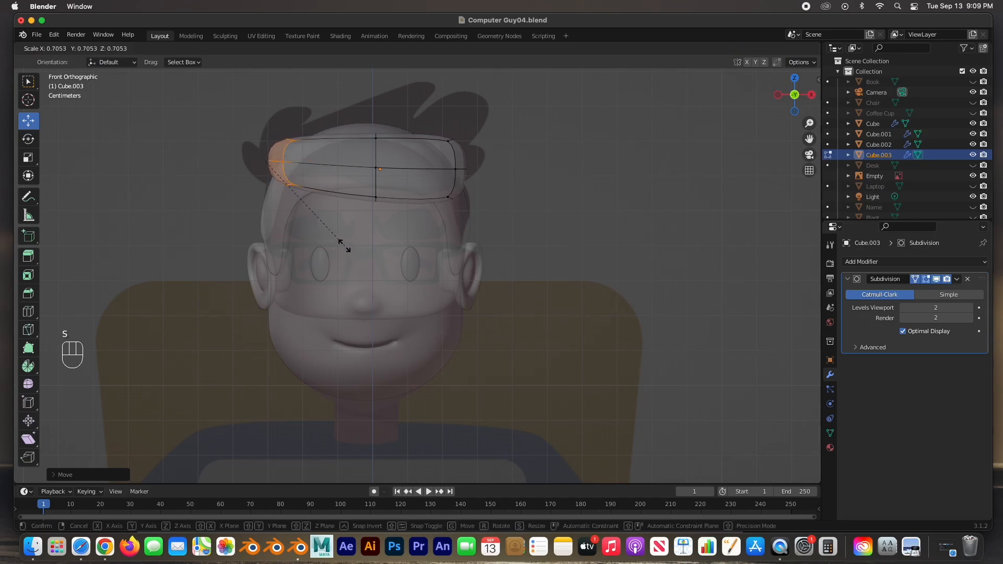
left_click(342, 246)
Move the block's narrowed end back onto the head and rotate it to follow the curve of the forehead
middle_click_drag(332, 206, 453, 254)
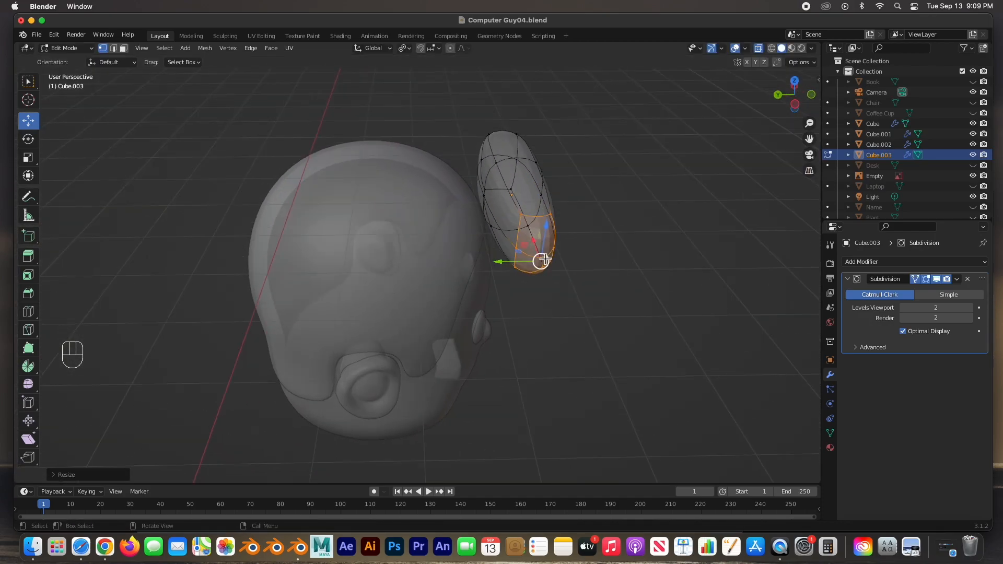
left_click_drag(529, 261, 434, 277)
middle_click_drag(502, 260, 602, 290)
left_click_drag(600, 272, 578, 280)
middle_click_drag(578, 280, 433, 203)
key("r")
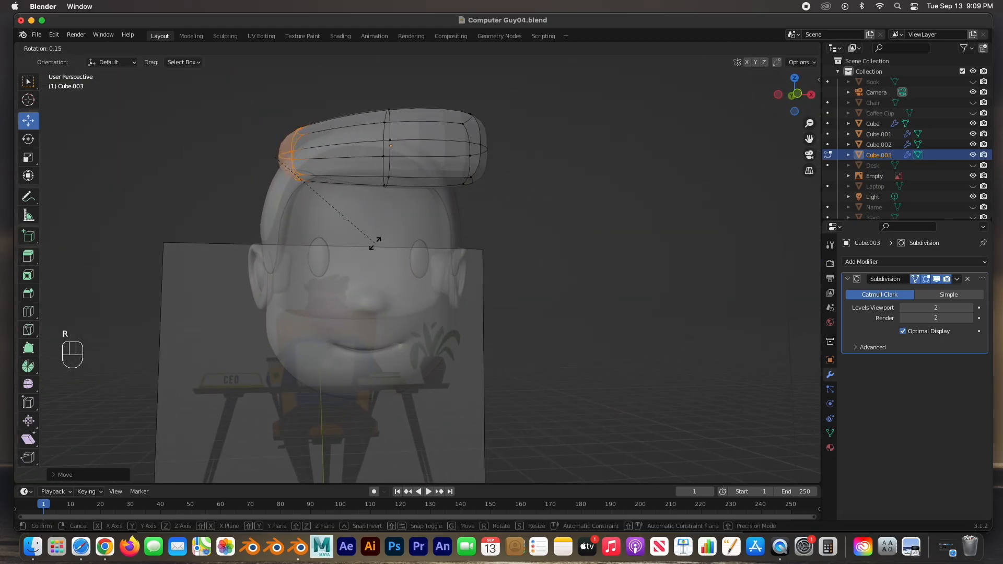
left_click(311, 231)
In front view, raise the left end's lower corner and lift the middle top vertices to the crown of the head
middle_click_drag(327, 197, 386, 198)
key("KP_1")
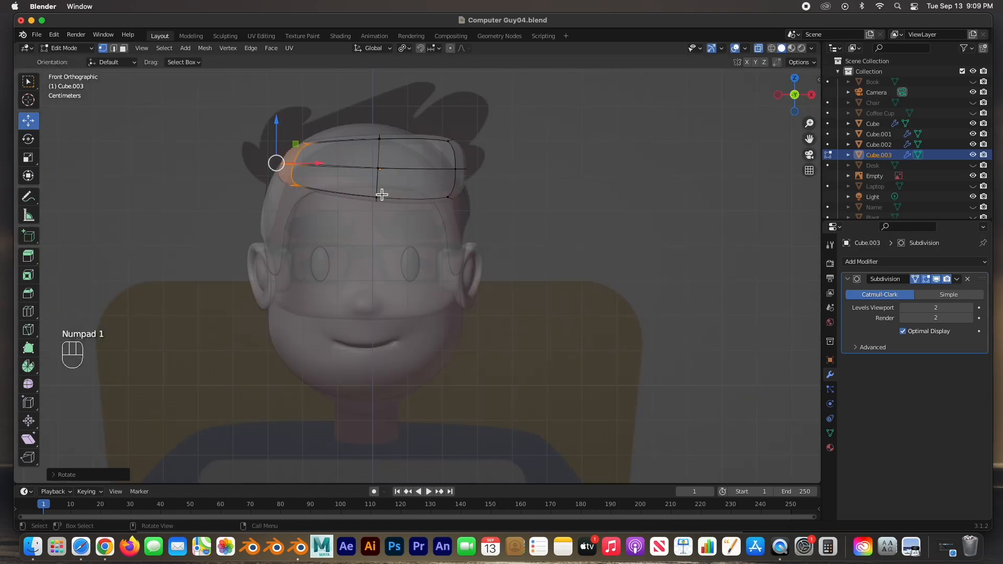
left_click(308, 186)
mouse_move(269, 188)
left_mouse_down()
mouse_move(283, 177)
mouse_move(269, 188)
left_mouse_up()
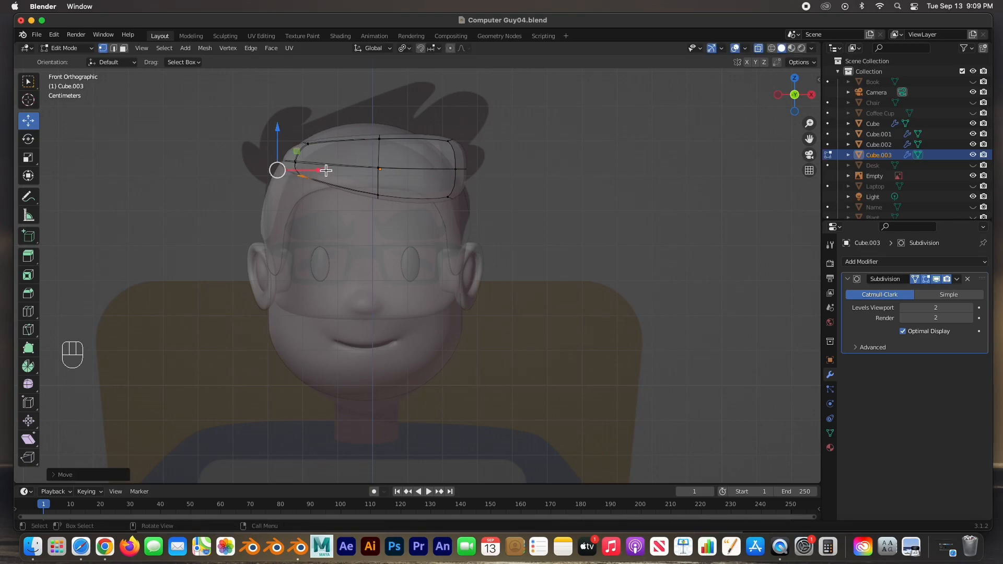
left_click(379, 137)
left_click_drag(381, 131, 378, 108)
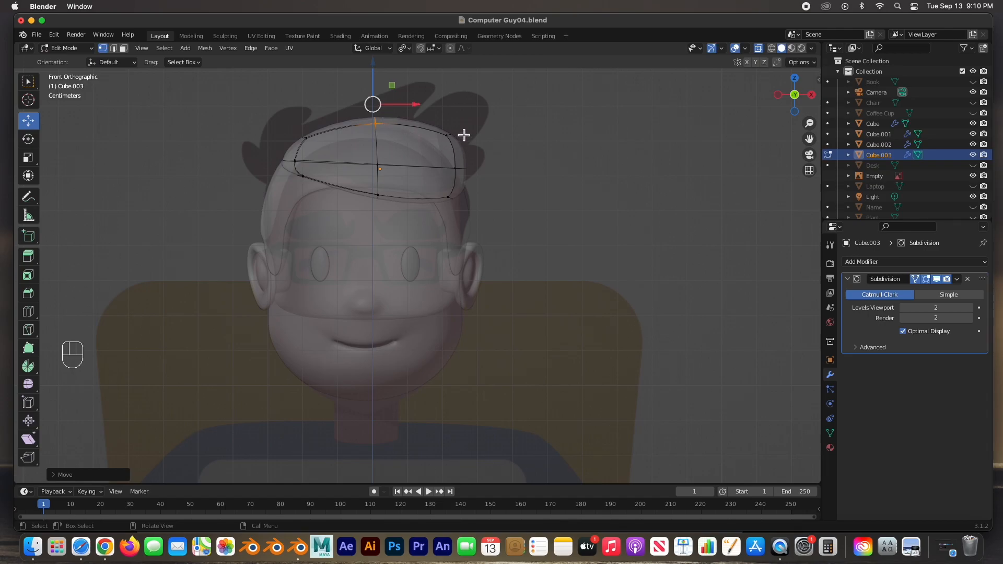
left_click(447, 134)
left_click_drag(469, 132, 540, 114)
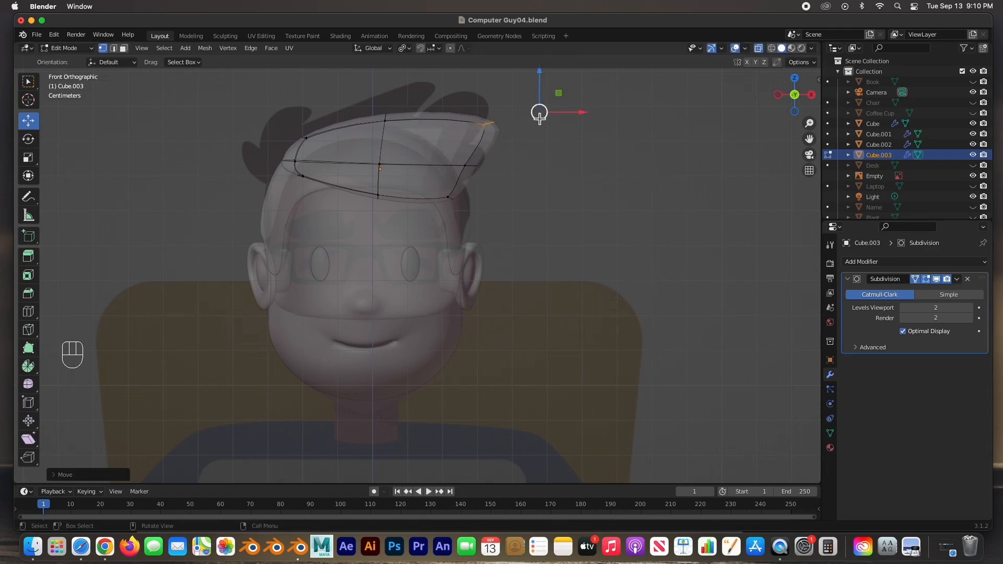
key("super+z")
Pull the right end's middle vertices outward into a tip, then reshape its corners and the middle bottom vertices around it
left_click(479, 163)
left_click_drag(470, 170, 538, 144)
left_click_drag(472, 109, 445, 135)
left_click_drag(482, 220, 458, 204)
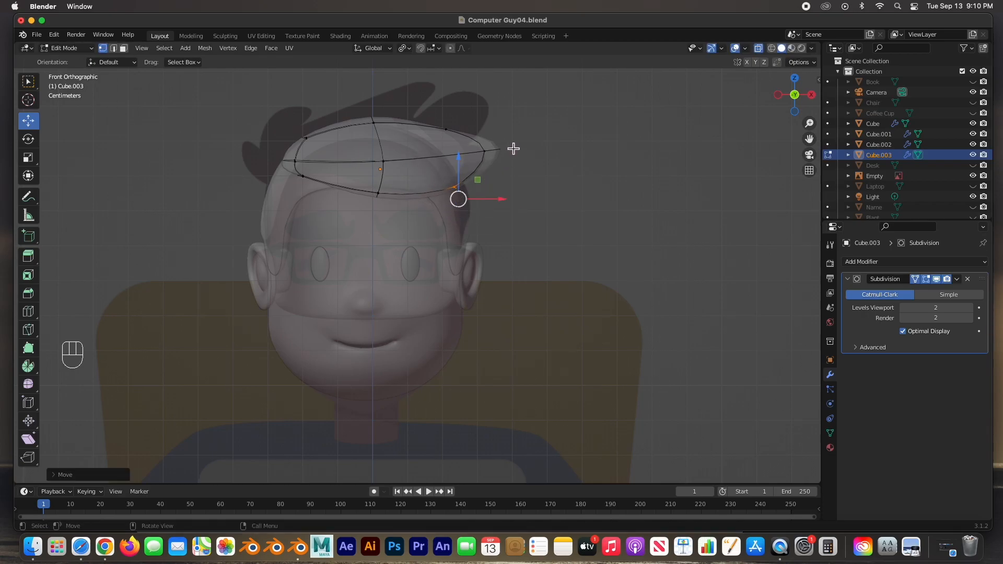
left_click(379, 198)
left_click_drag(380, 206, 418, 216)
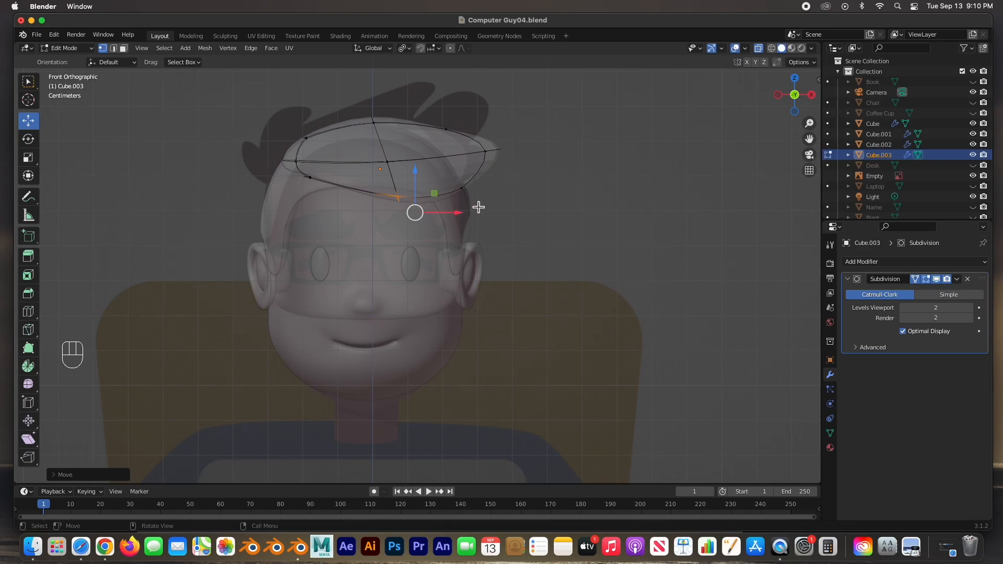
In top view, move the hair's front vertices back to thin it and bring its right end back towards the head
key("KP_7")
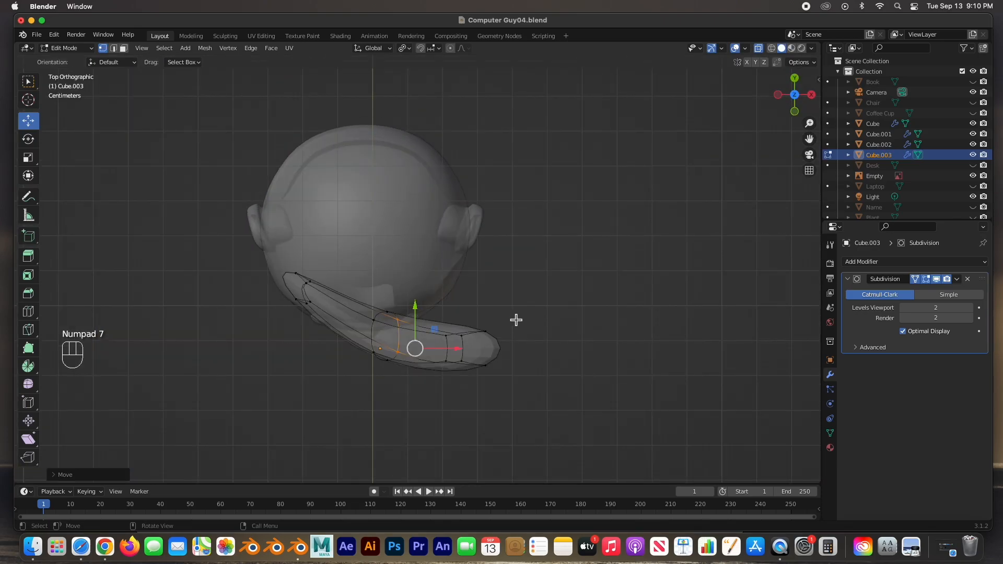
left_click_drag(519, 394, 432, 357)
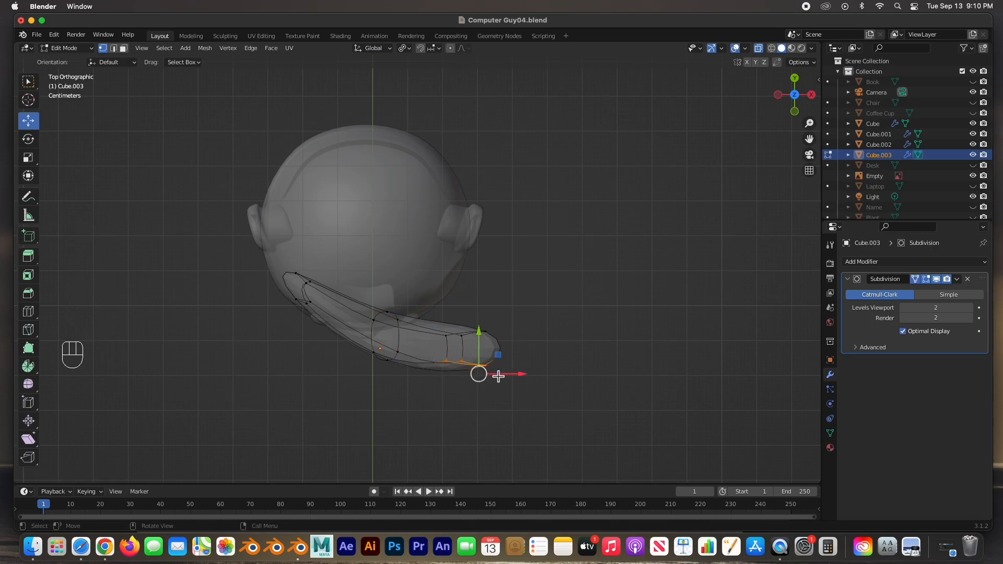
left_click_drag(486, 377, 486, 340)
left_click_drag(577, 306, 431, 378)
left_click_drag(479, 332, 473, 302)
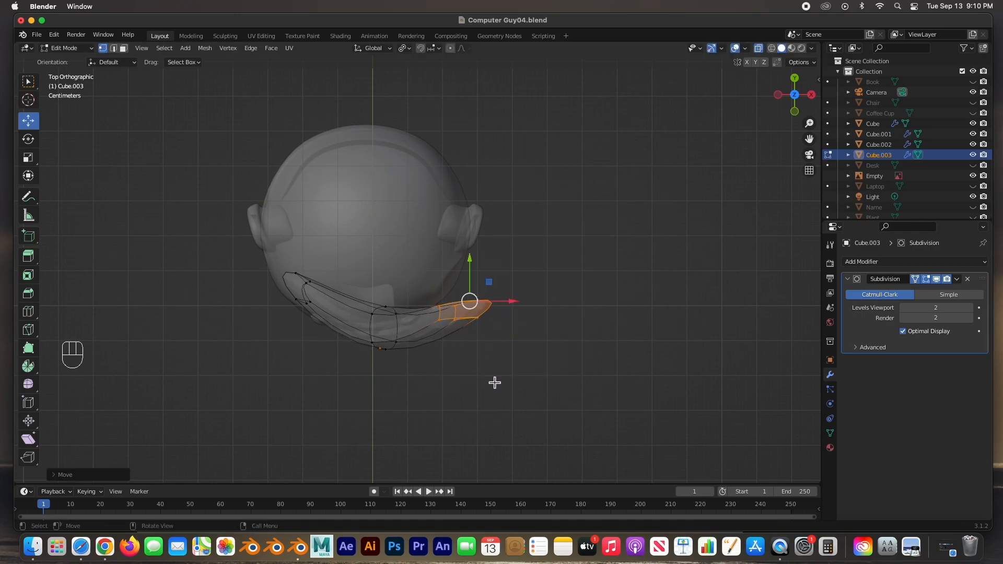
Rotate the hair's right end to follow the head's curve, reposition it slightly and select the middle section's vertices
key("r")
left_click(526, 371)
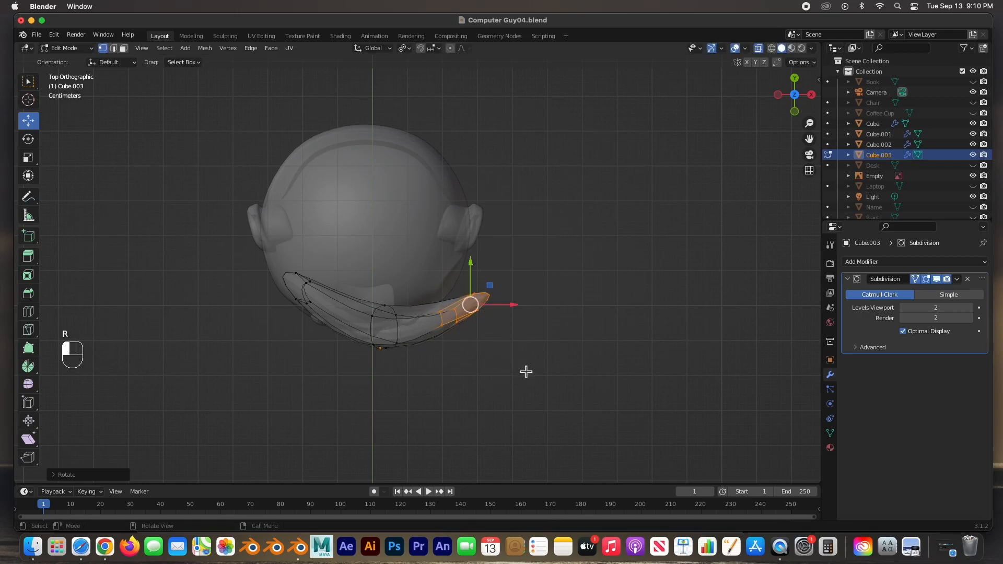
left_click_drag(475, 312, 473, 307)
left_click_drag(360, 296, 382, 362)
Move the upper vertices of the hair's middle section back and down towards the top of the head
middle_click_drag(369, 373, 509, 278)
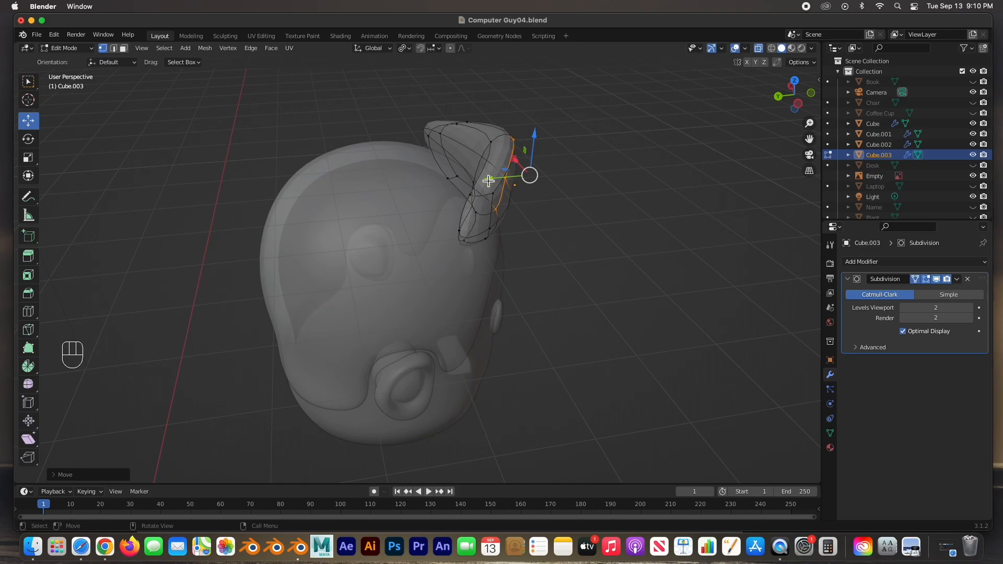
left_click(492, 144)
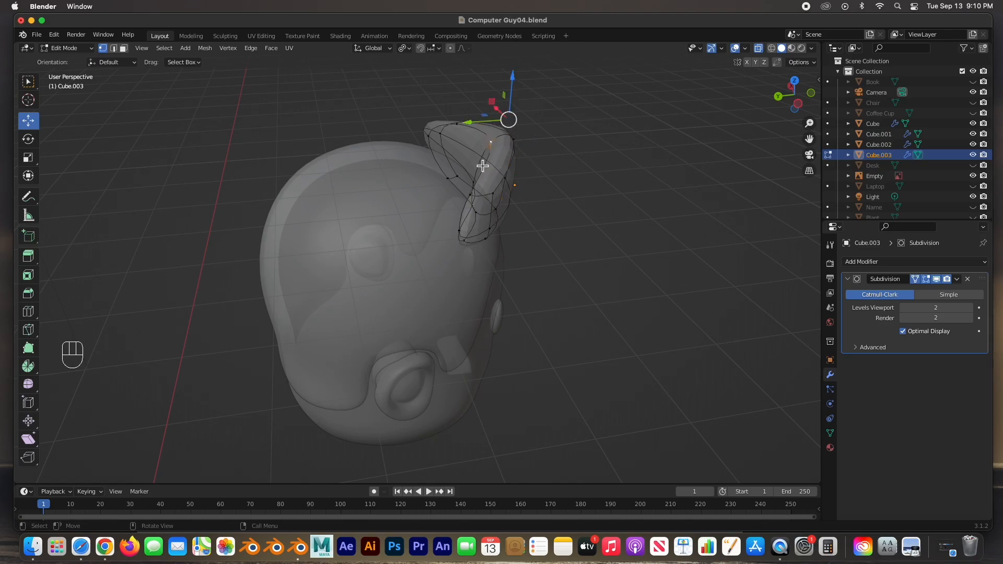
middle_click_drag(474, 187, 532, 143)
left_click_drag(543, 120, 502, 162)
middle_click_drag(539, 188, 523, 175)
left_click(519, 145)
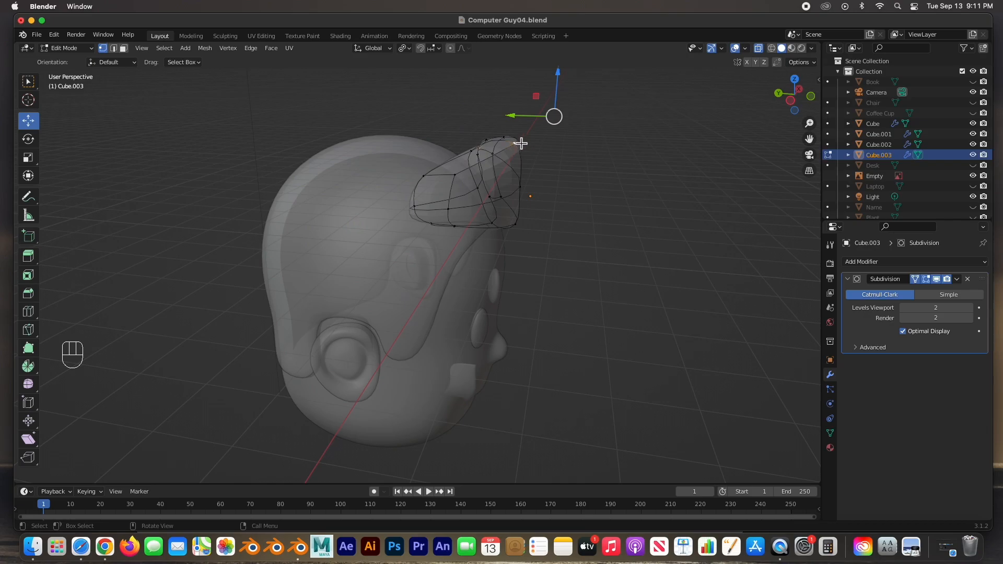
left_click_drag(554, 117, 520, 127)
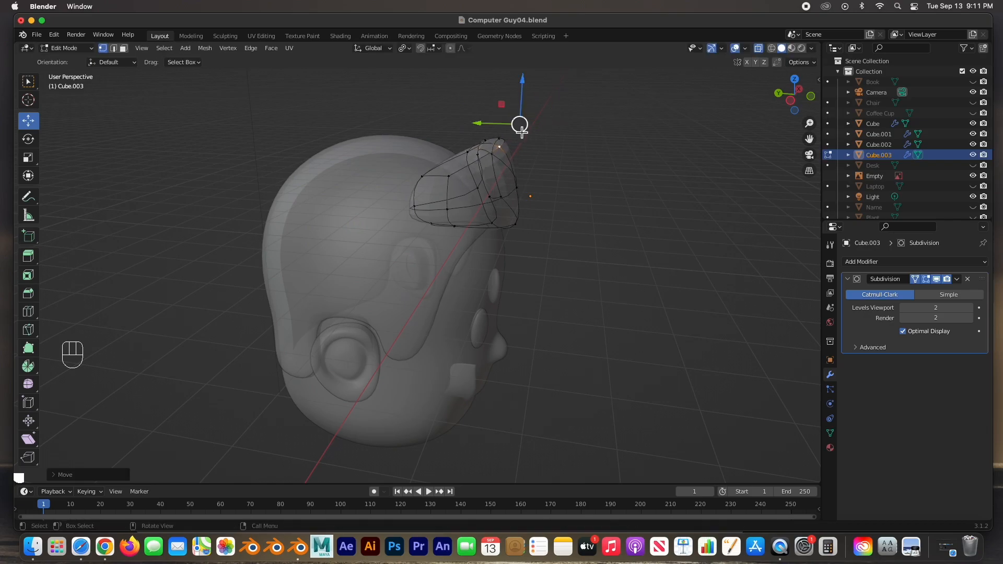
Pull the hair's middle front vertices forward and adjust the lower front vertex to round out the bulge over the forehead
left_click(513, 205)
left_click_drag(541, 206, 565, 181)
left_click(522, 228)
left_click_drag(545, 239, 546, 225)
middle_click_drag(524, 241, 313, 215)
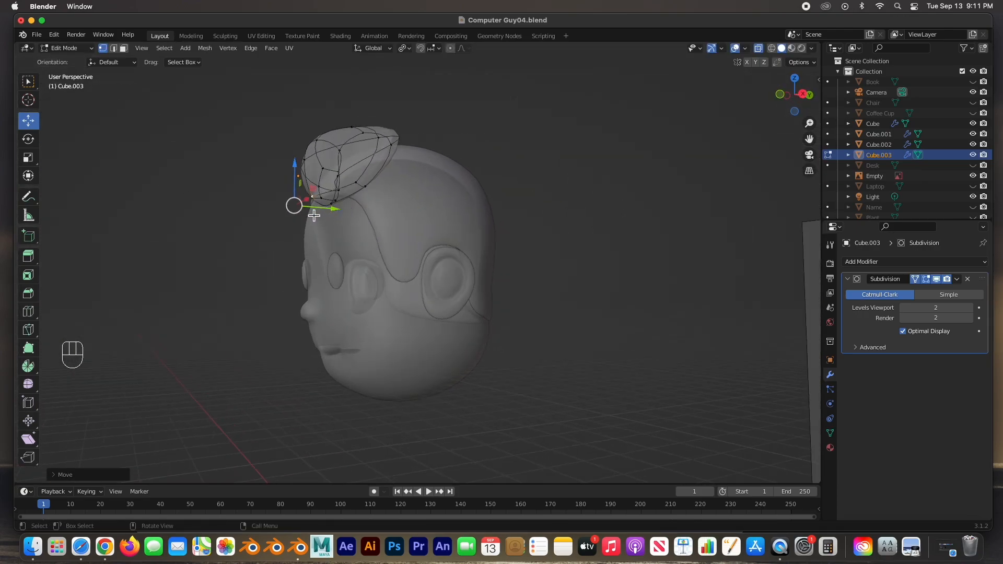
left_click_drag(294, 207, 279, 207)
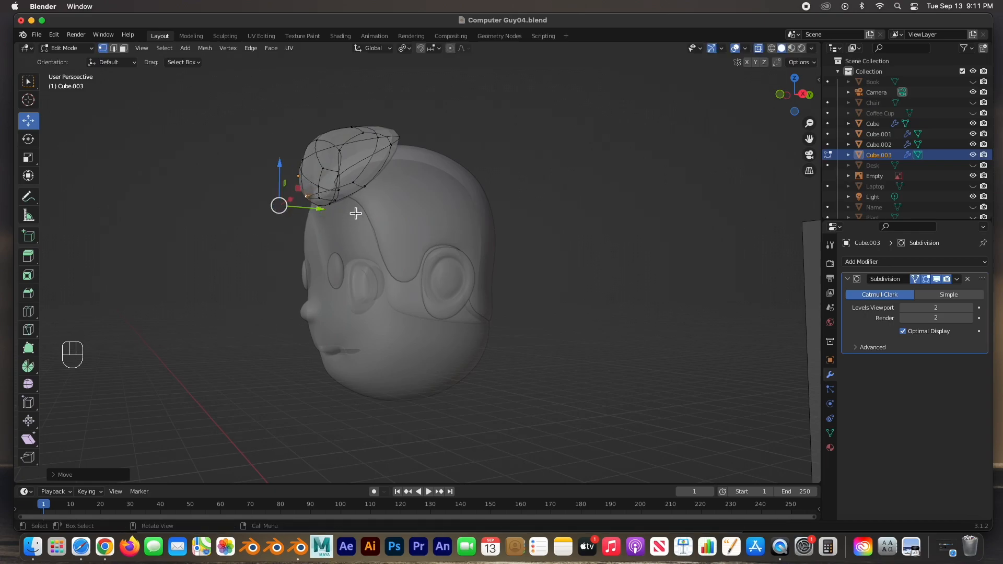
Move the vertices on the underside of the hair forward so the bottom edge clears the forehead
scroll(353, 212, "up", 3)
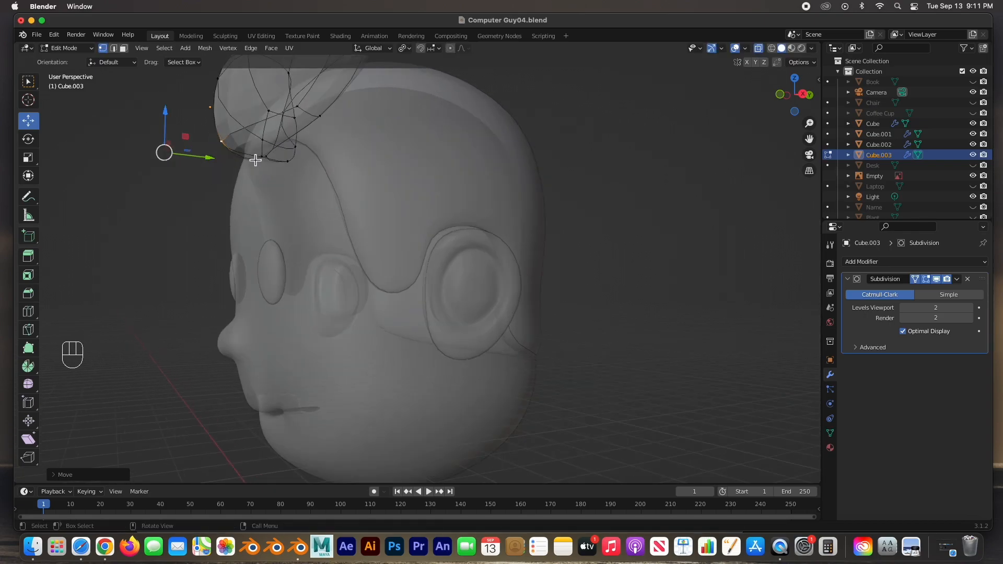
left_click(266, 167)
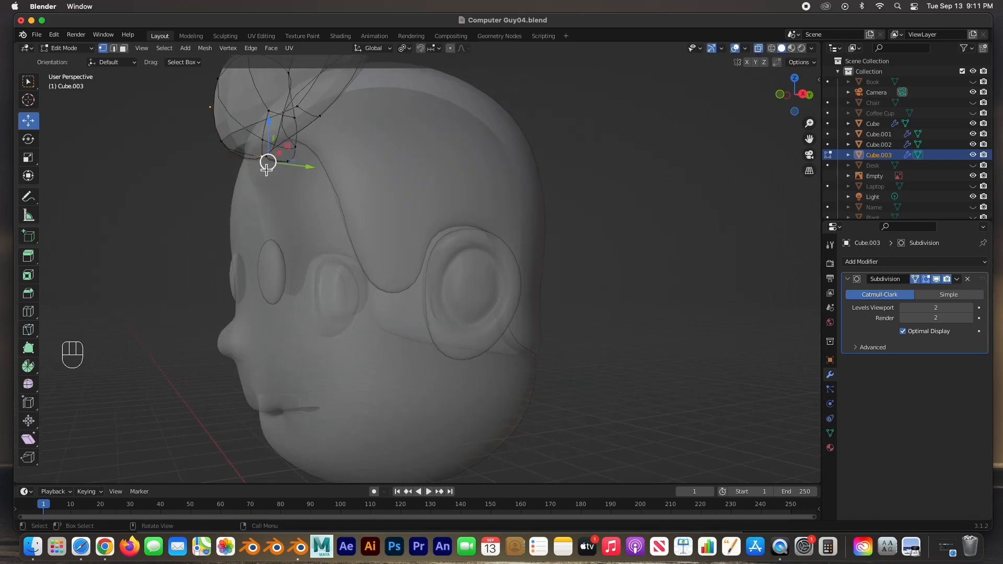
left_click_drag(267, 167, 246, 172)
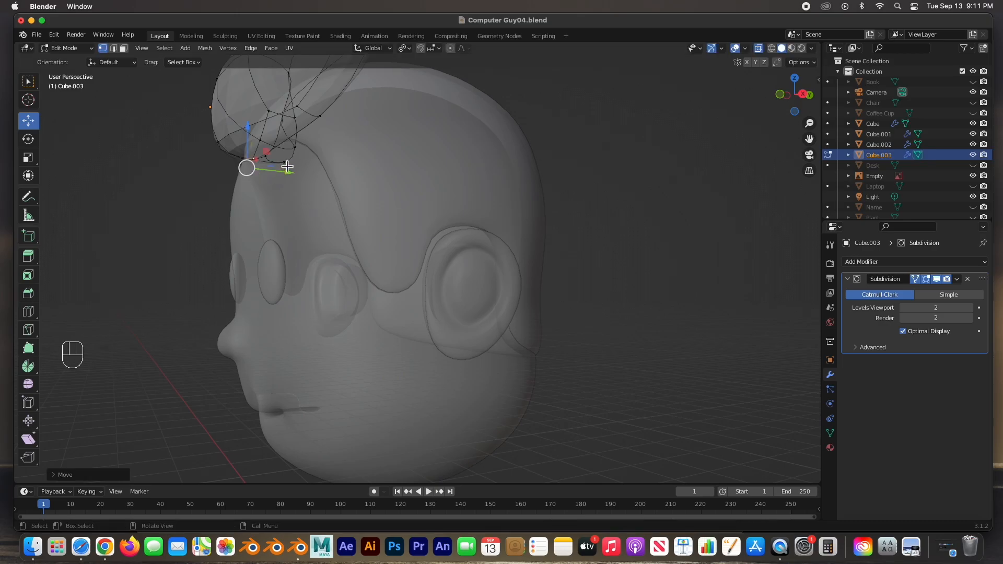
left_click(300, 169)
left_click_drag(345, 171, 315, 170)
middle_click_drag(247, 166, 348, 239)
left_click(374, 205)
left_click_drag(407, 214, 402, 183)
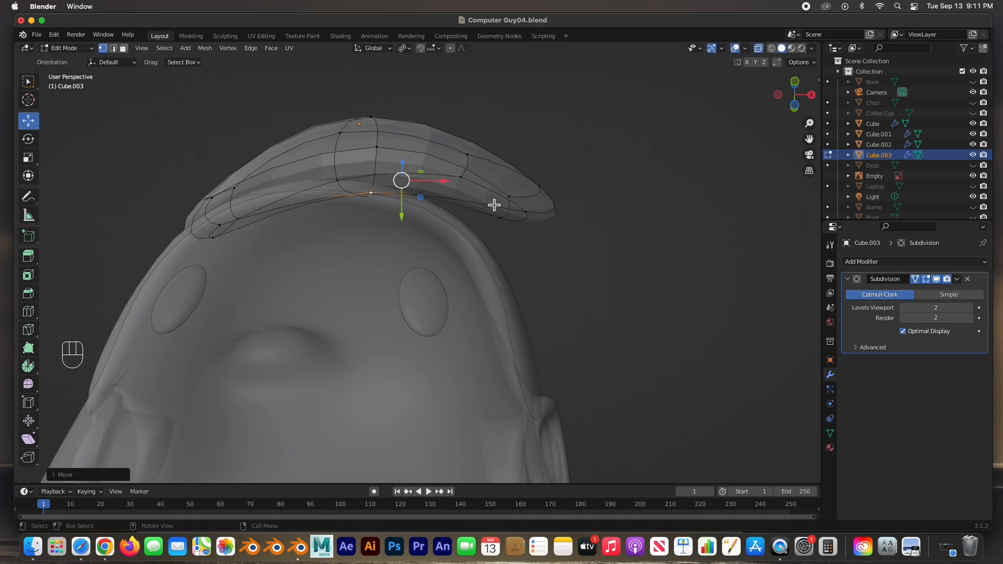
Rotate the hair's right end slightly and move it back towards the head
left_click_drag(588, 258, 508, 199)
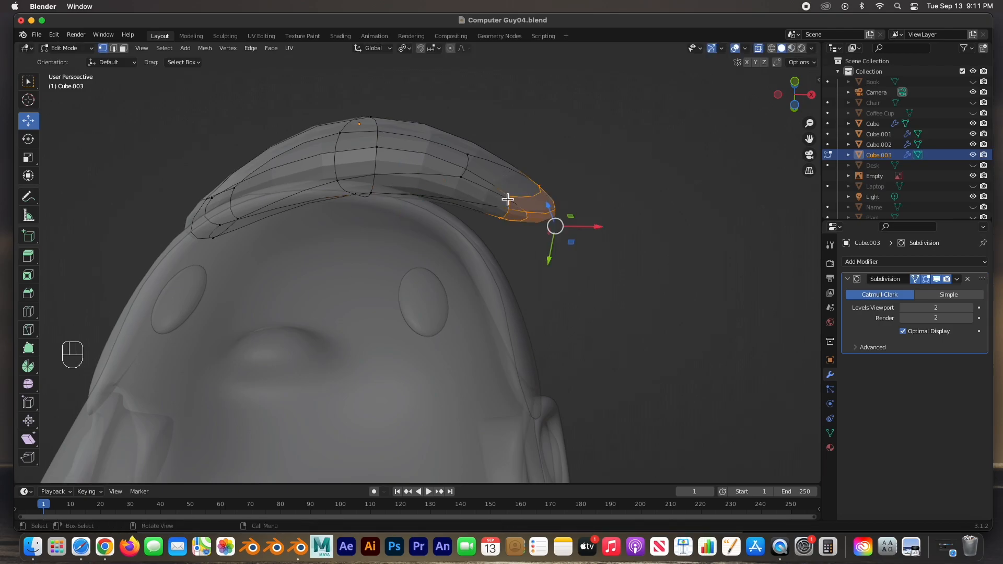
key("r")
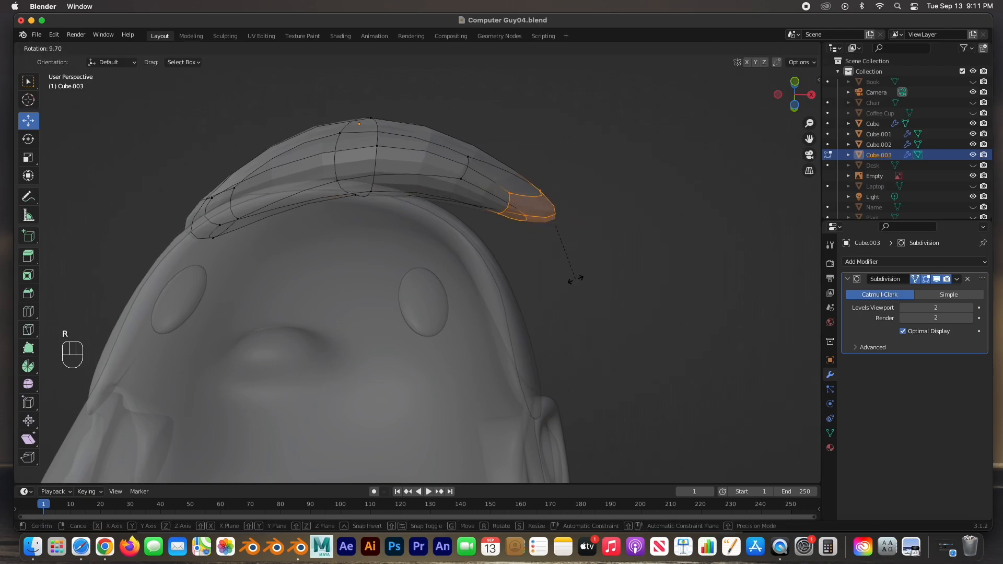
left_click(569, 282)
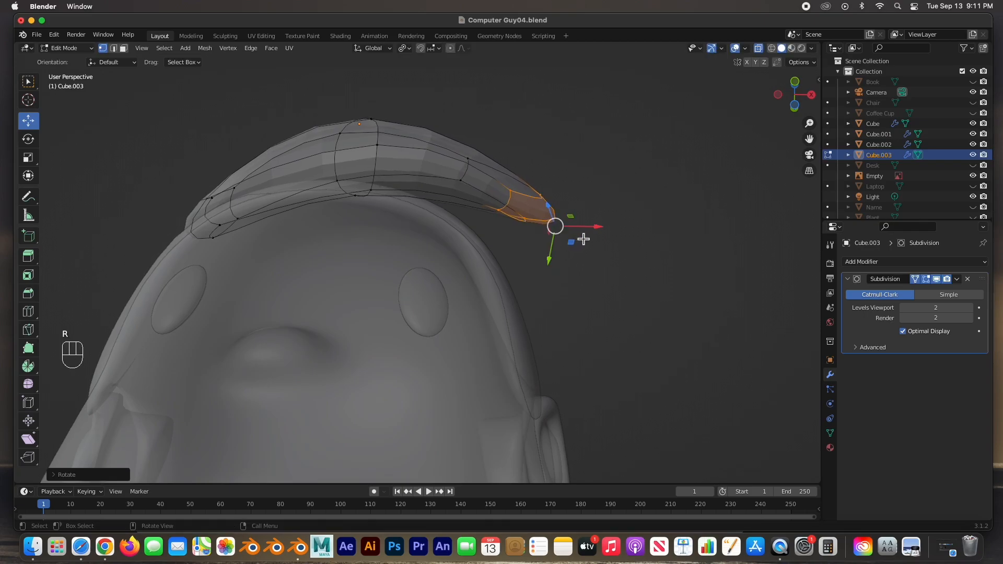
left_click_drag(562, 240, 546, 259)
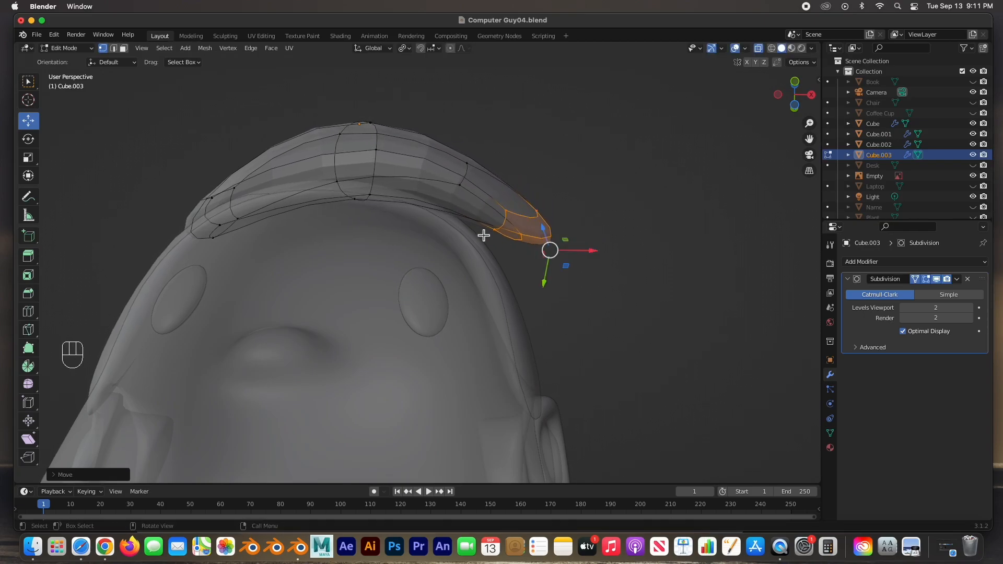
Move the vertices along the back of the hair's middle and left end in towards the head
middle_click_drag(321, 190, 511, 340)
left_click_drag(513, 226, 475, 190)
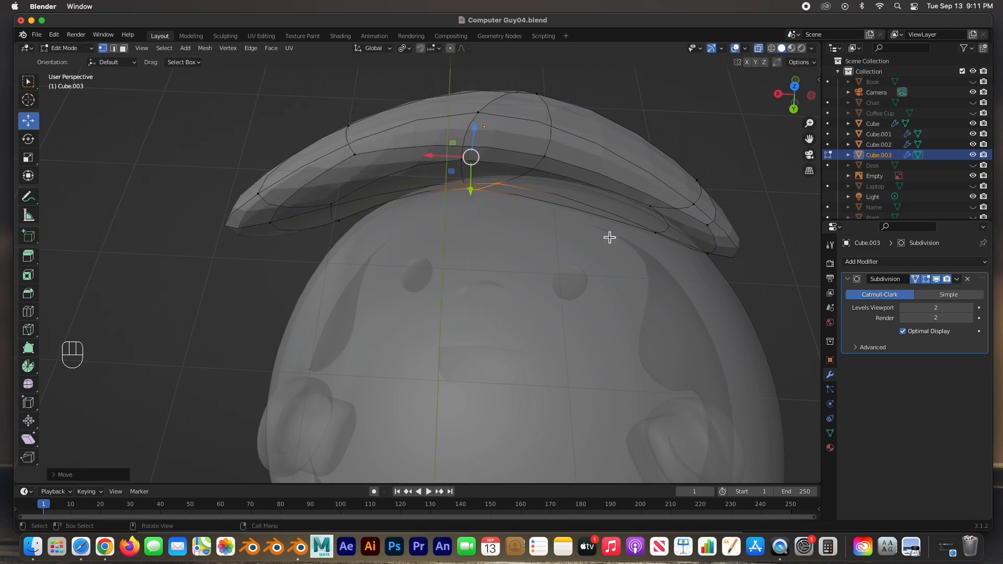
left_click(659, 233)
left_click_drag(759, 281, 714, 275)
left_click_drag(765, 302, 685, 236)
left_click_drag(781, 322, 750, 338)
Reposition the outer side and lower vertices of the hair's left end so they hug the head
middle_click_drag(761, 213, 652, 175)
left_click(566, 180)
left_click_drag(566, 182, 545, 227)
left_click(611, 164)
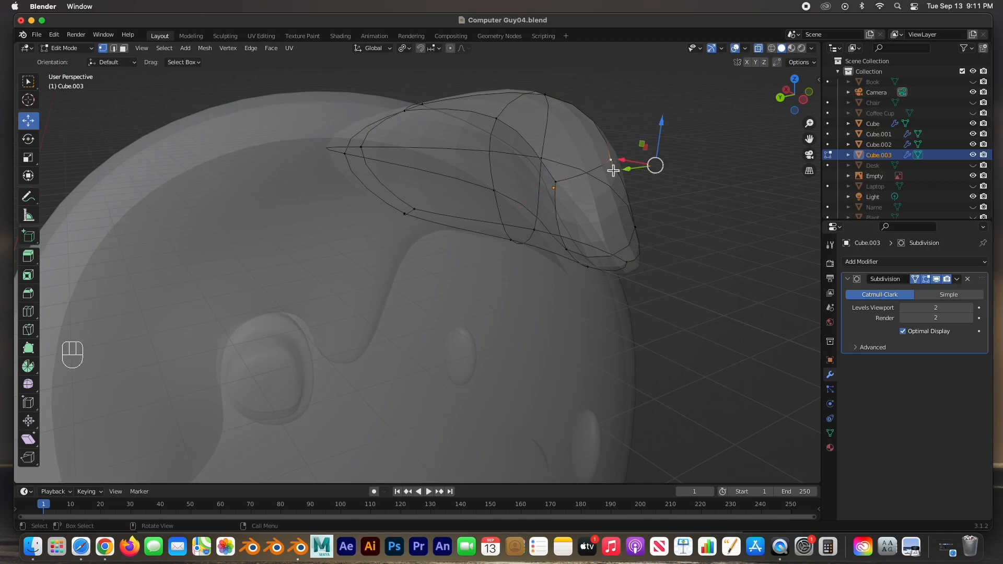
left_click_drag(652, 166, 629, 181)
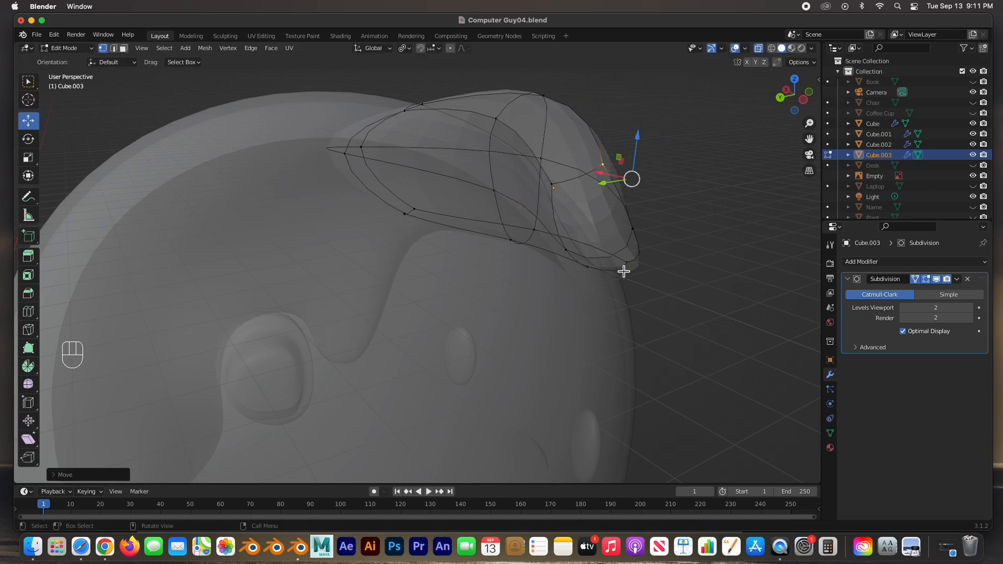
left_click(597, 272)
mouse_move(613, 277)
left_mouse_down()
mouse_move(596, 298)
mouse_move(596, 287)
left_mouse_up()
Pull the front vertices of the hair's left end inward and lower its bottom corner vertices over the hairline
middle_click_drag(622, 273, 616, 248)
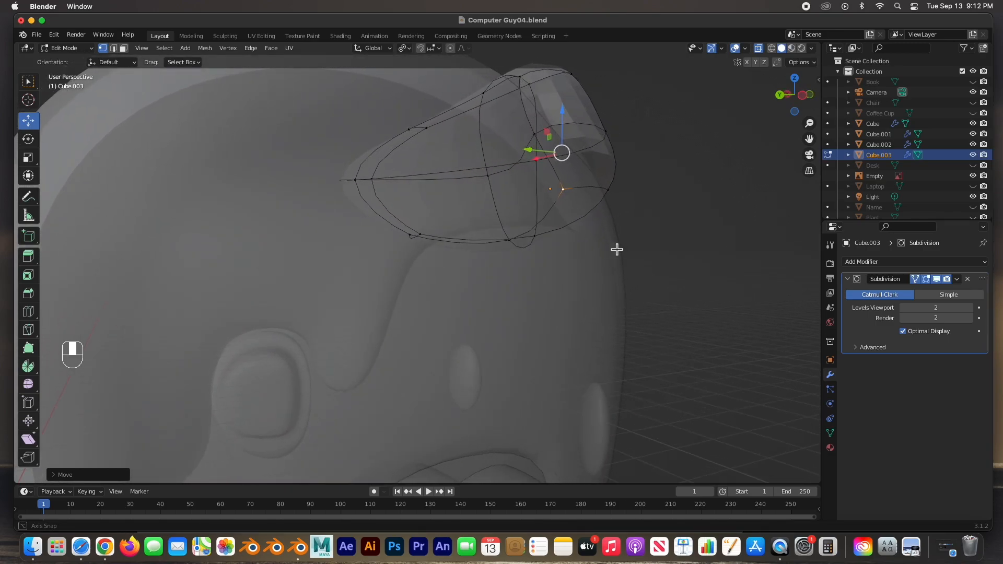
left_click(608, 201)
left_click_drag(695, 173, 672, 207)
left_click(601, 136)
left_click_drag(641, 129, 633, 131)
middle_click_drag(652, 188, 381, 224)
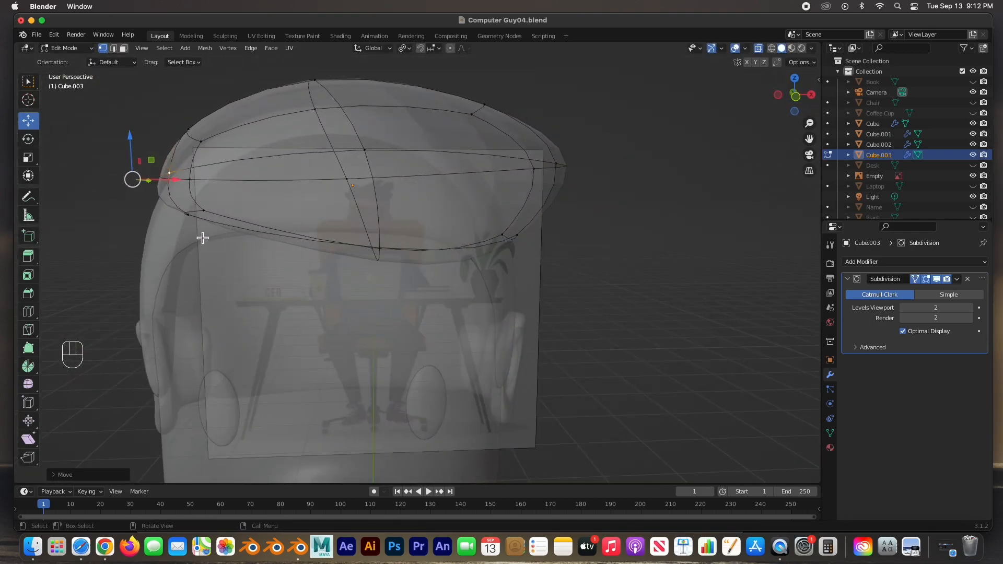
left_click(202, 215)
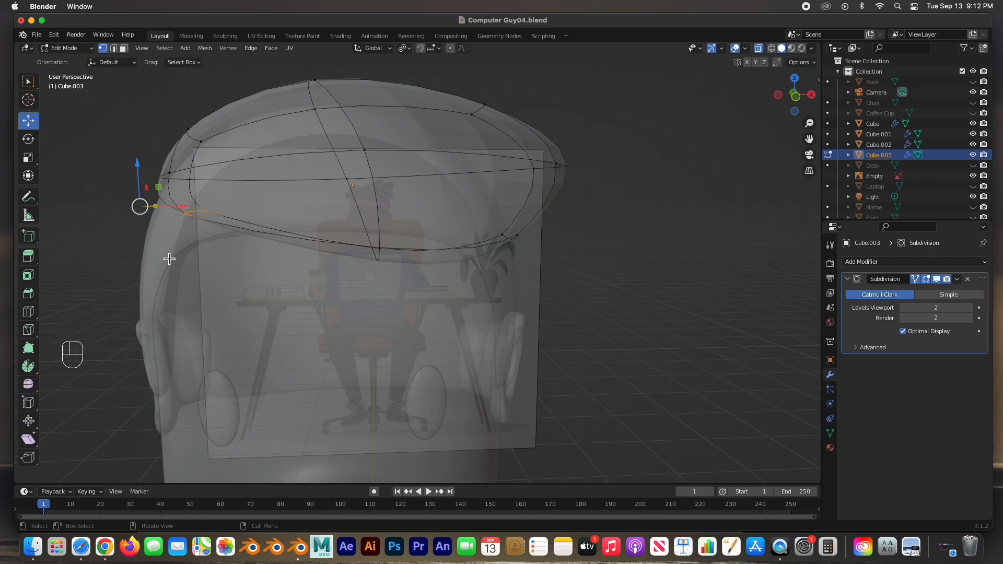
left_click_drag(152, 211, 146, 253)
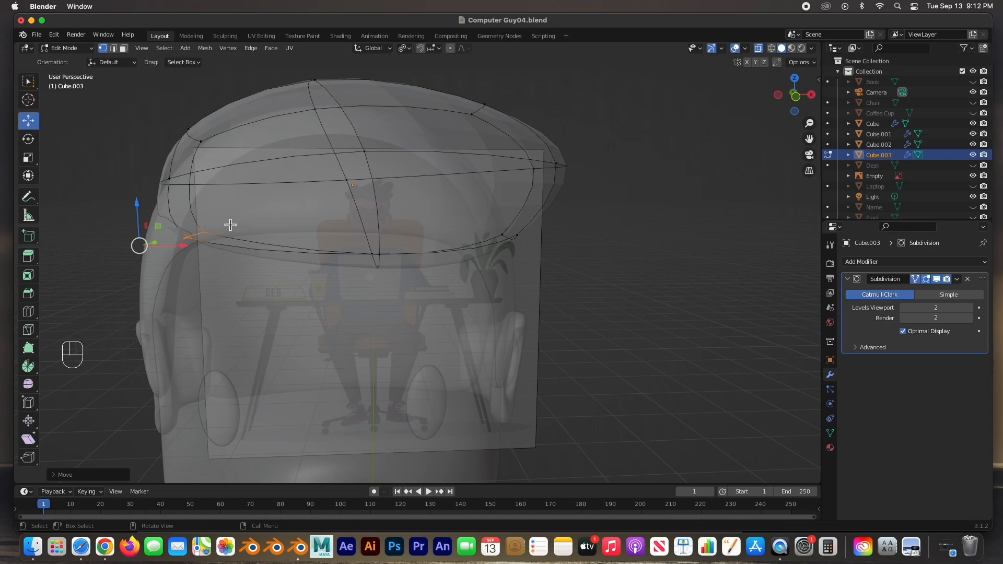
Extrude the upper face at the hair's right end and scale the new face to about 0.4
scroll(294, 231, "down", 3)
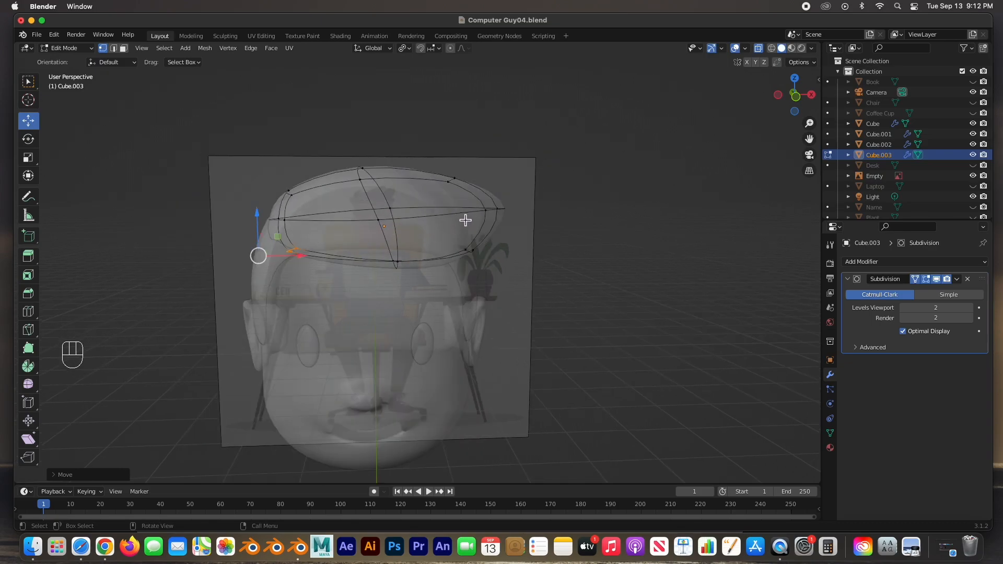
middle_click_drag(514, 189, 421, 225)
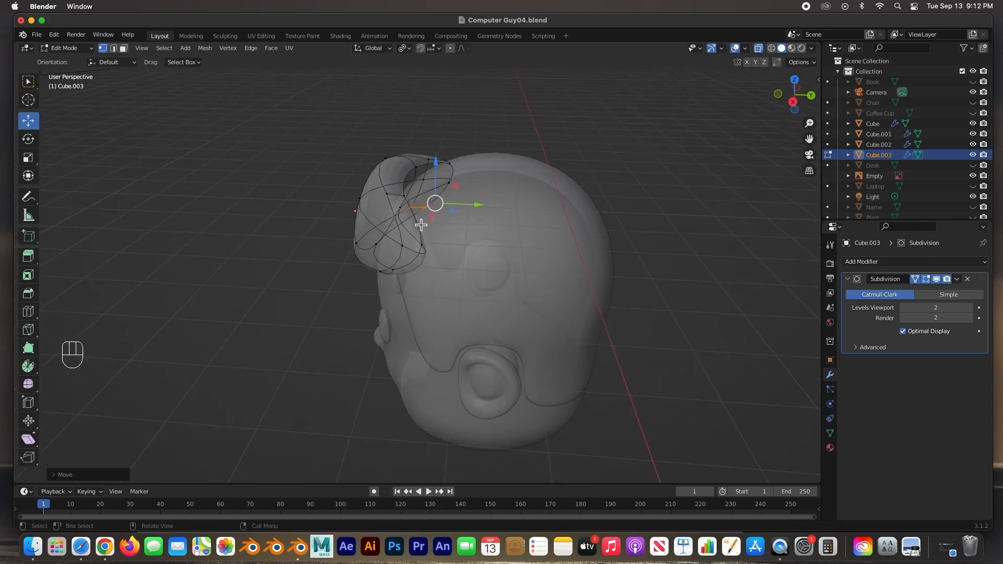
key("3")
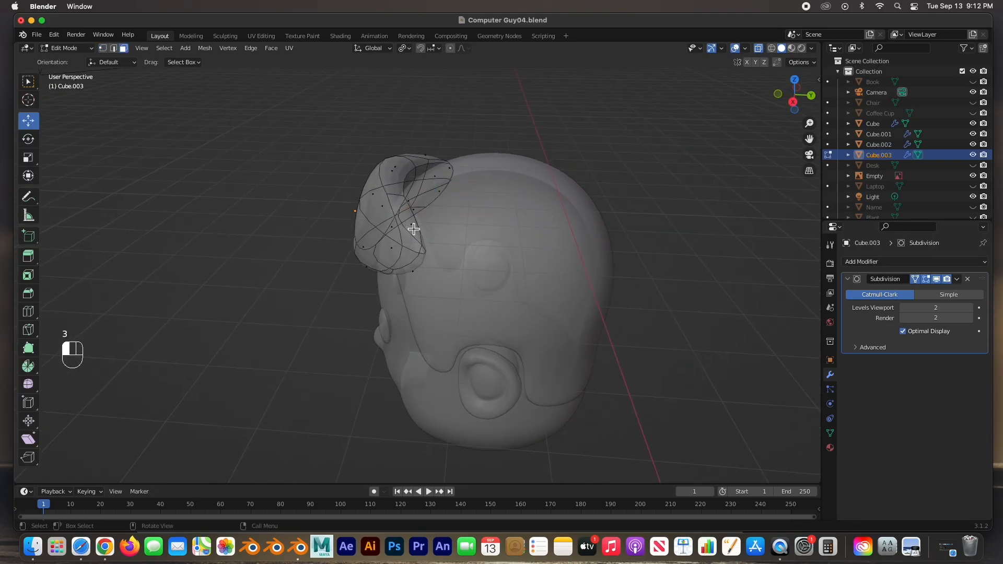
left_click(412, 226)
middle_click_drag(413, 227, 497, 228)
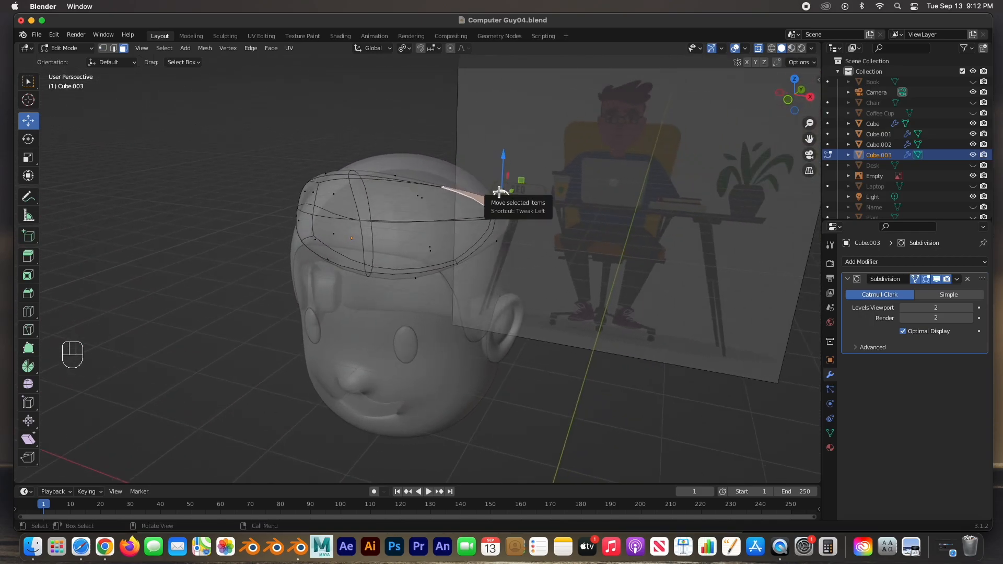
key("KP_1")
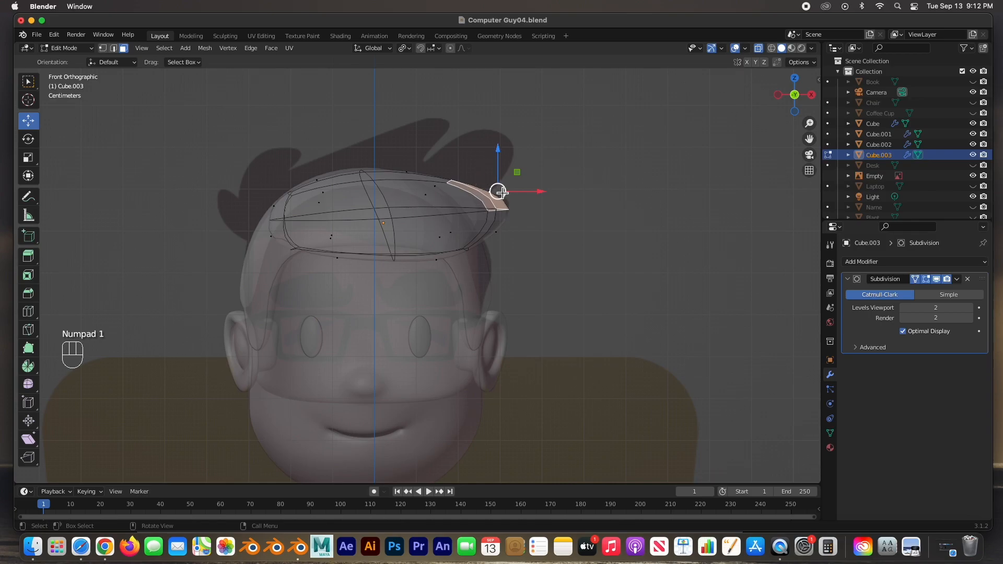
key("super+z")
key("super+z")
key("e")
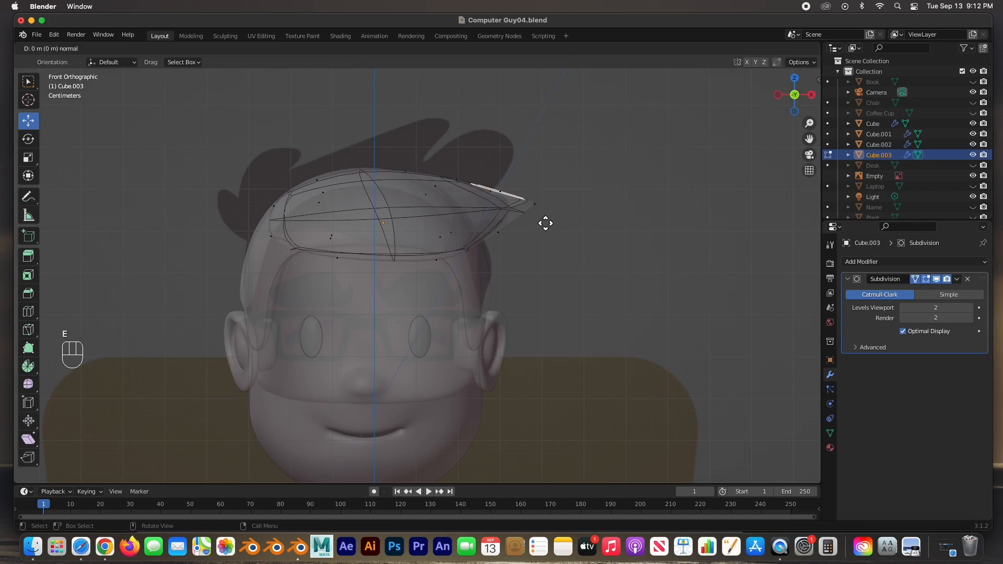
key("s")
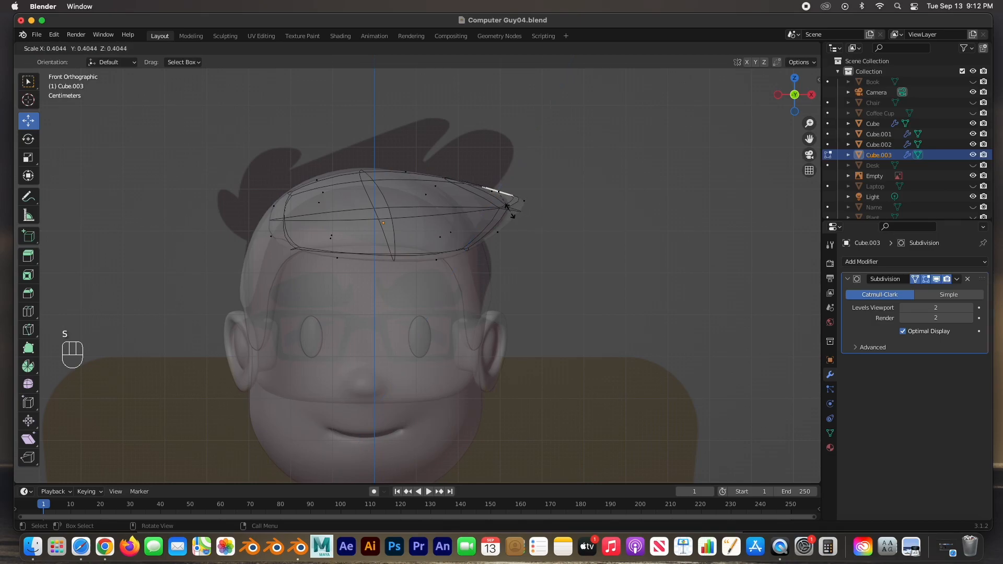
left_click(507, 208)
Move the extruded face upward to form an upturned tip towards the reference drawing's hair silhouette
key("g")
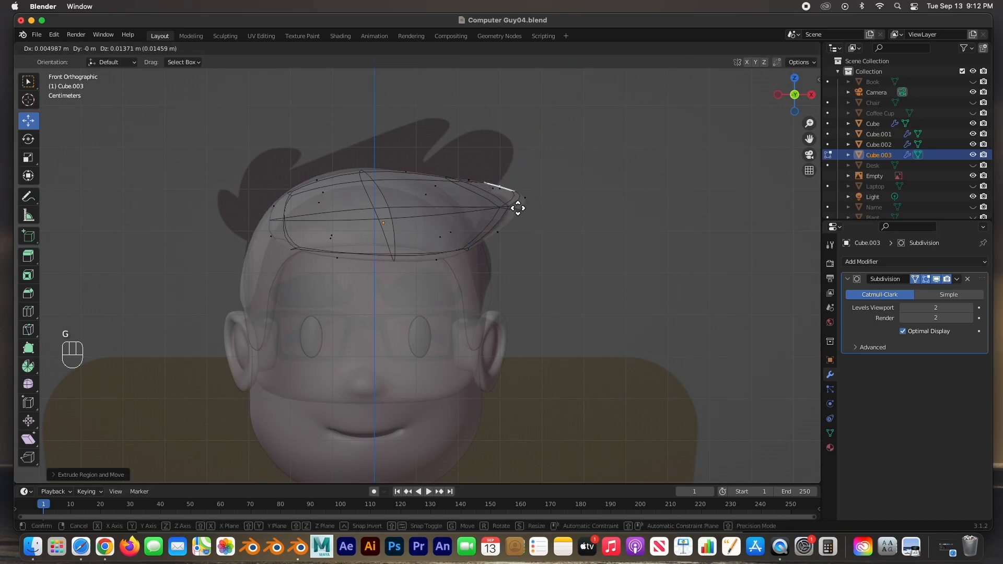
left_click(519, 196)
scroll(521, 227, "up", 2)
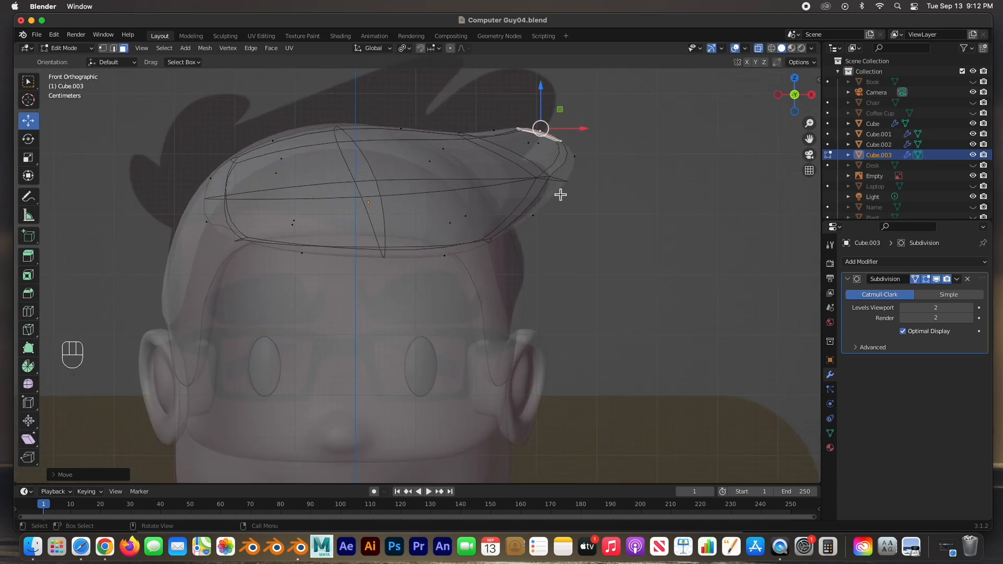
key("Tab")
key("Tab")
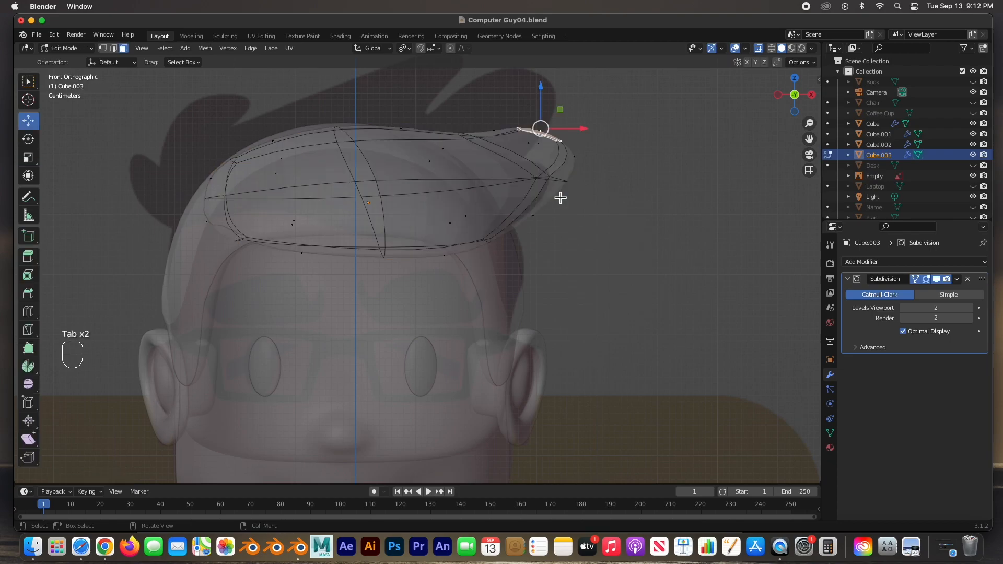
Reposition the vertices around the base of the hair's tip and raise the top middle vertices to smooth the outline
key("1")
left_click_drag(578, 197, 536, 175)
left_click_drag(598, 178, 564, 208)
left_click_drag(510, 116, 456, 160)
left_click_drag(320, 119, 337, 94)
left_click_drag(510, 188, 568, 218)
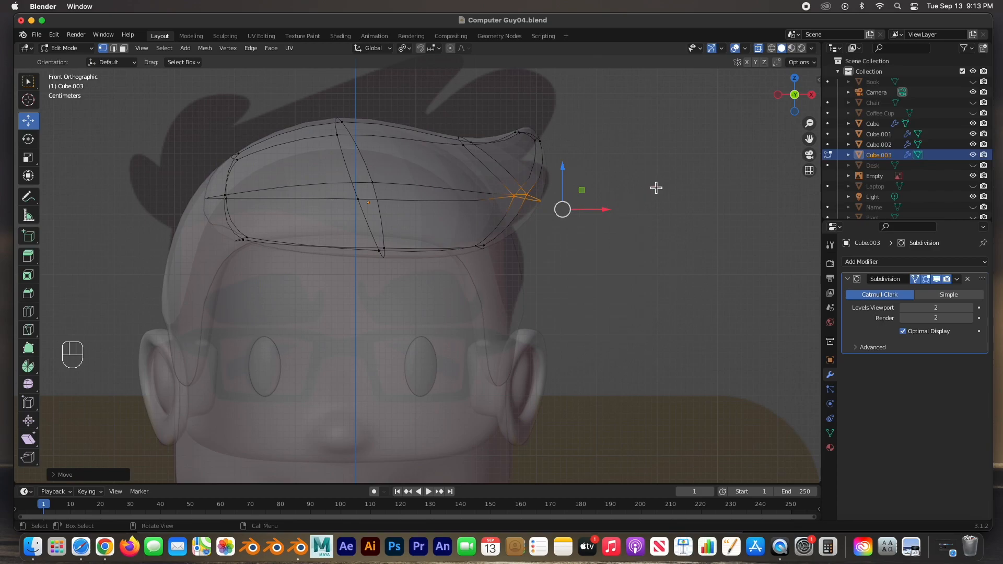
Turn off X-ray and adjust the rear vertices of the hair's tip from behind the head
left_click(760, 49)
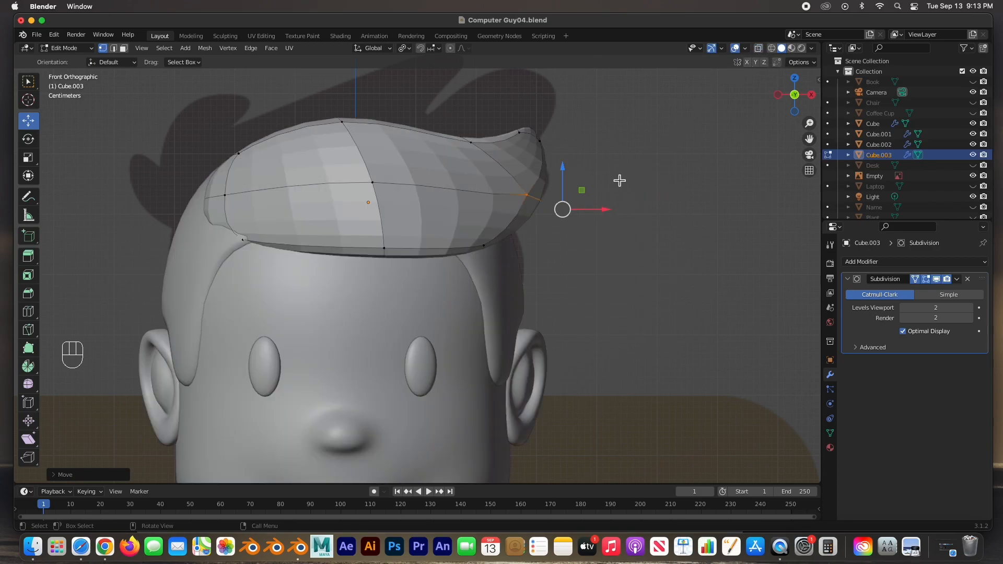
middle_click_drag(622, 176, 369, 218)
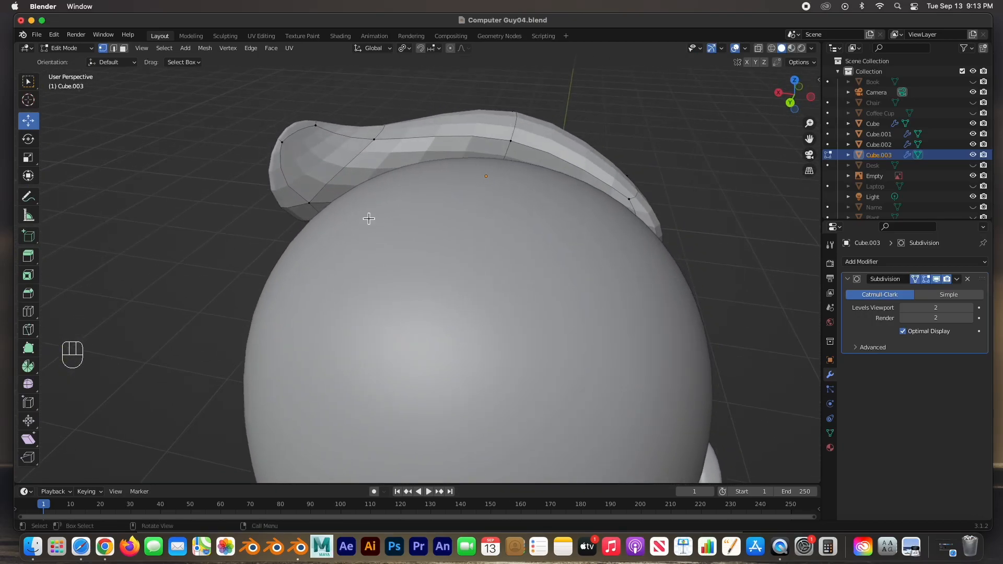
left_click(312, 202)
left_click(285, 145)
left_click_drag(280, 126, 299, 120)
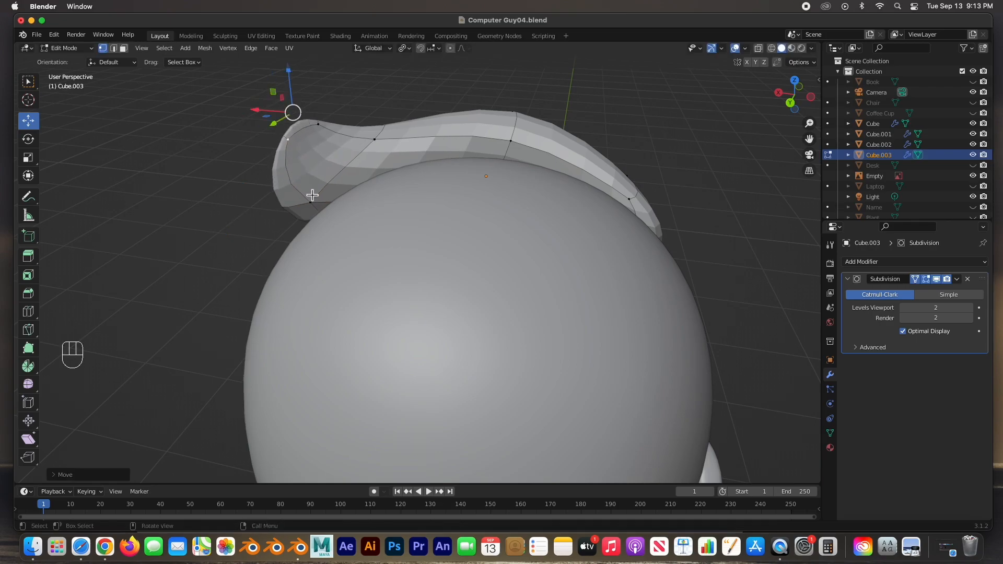
left_click(312, 204)
left_click_drag(241, 233, 297, 195)
Move the front vertex below the hair's tip in towards the side of the head
middle_click_drag(298, 195, 525, 210)
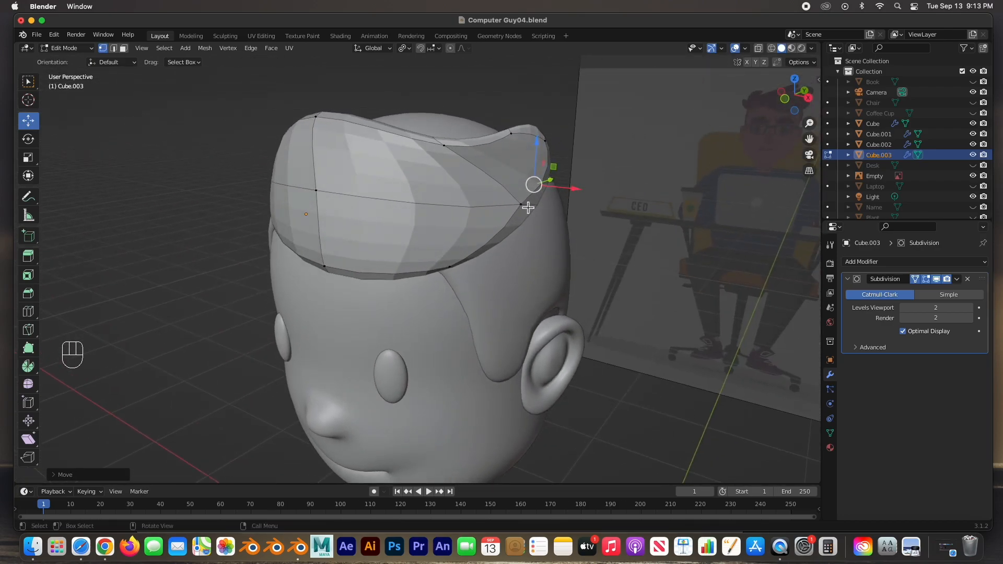
left_click(523, 211)
left_click_drag(591, 223, 554, 200)
middle_click_drag(569, 203, 462, 195)
left_click_drag(389, 206, 358, 195)
Move the two vertices at the end of the hair's tip together towards the back of the head
middle_click_drag(359, 195, 494, 261)
left_click(479, 270)
left_click(475, 279, "shift")
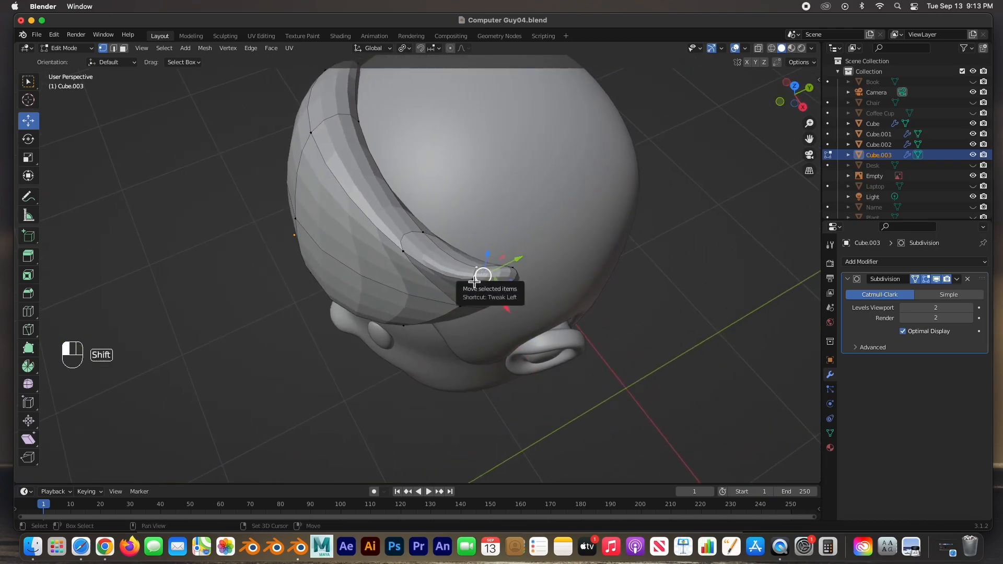
left_click_drag(480, 282, 496, 254)
Lower the middle vertex of the hair's rear edge onto the head and nudge the rear vertex of the left end
middle_click_drag(493, 260, 564, 236)
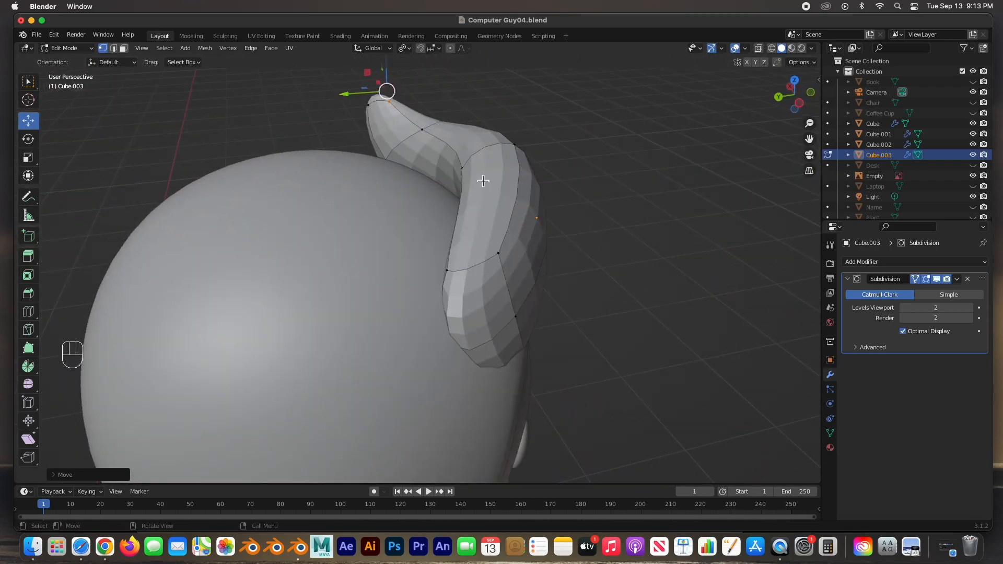
left_click(465, 171)
middle_click_drag(464, 181, 473, 138)
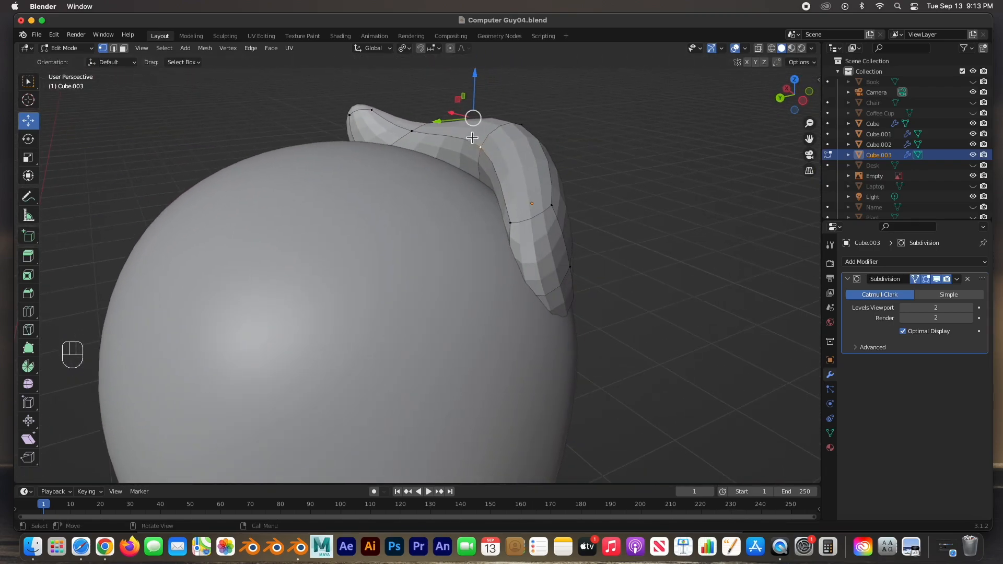
left_click_drag(477, 123, 450, 161)
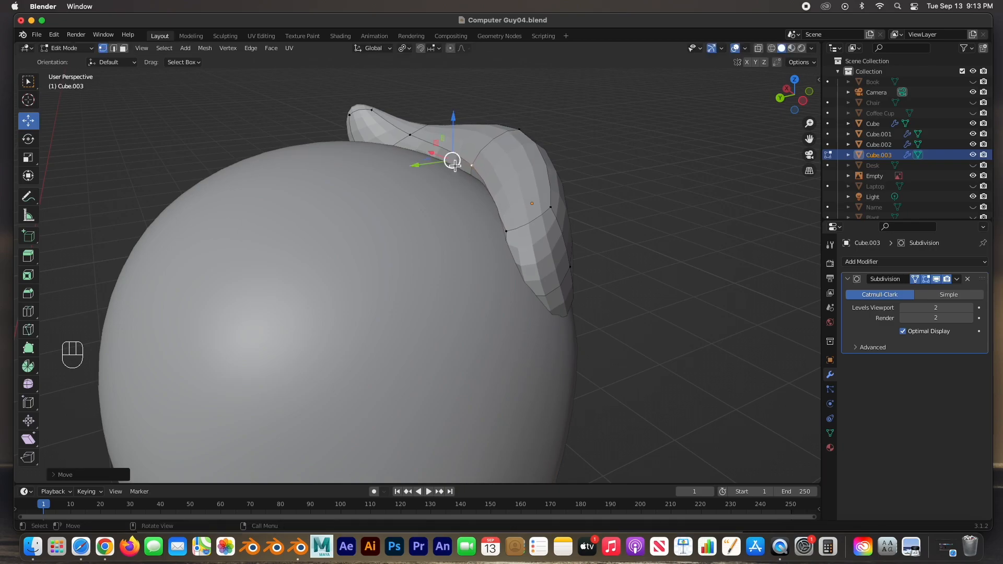
middle_click_drag(450, 161, 506, 191)
left_click(623, 239)
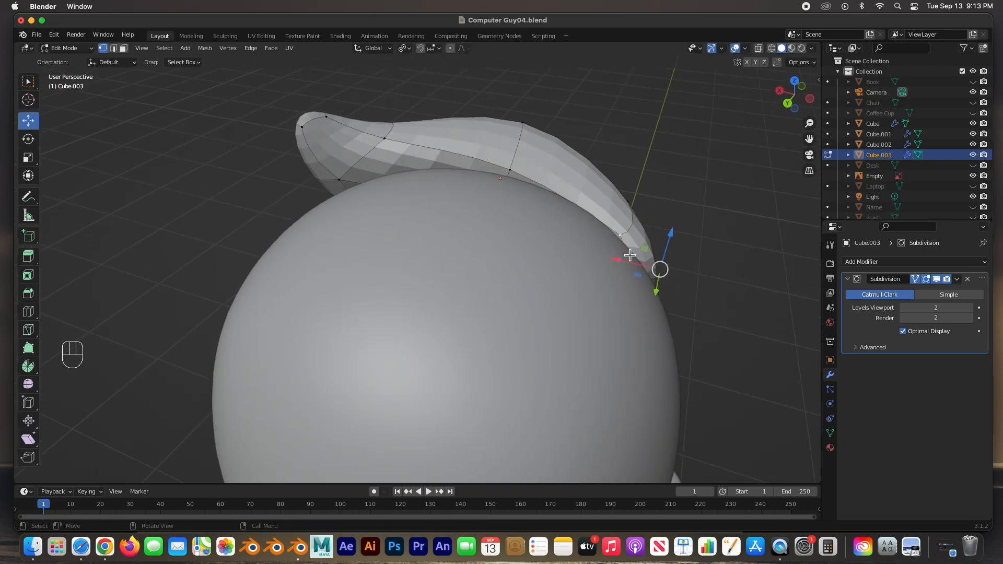
left_click_drag(660, 270, 652, 275)
Return to Object Mode and shade the hair smooth
middle_click_drag(651, 275, 360, 257)
right_click(404, 210)
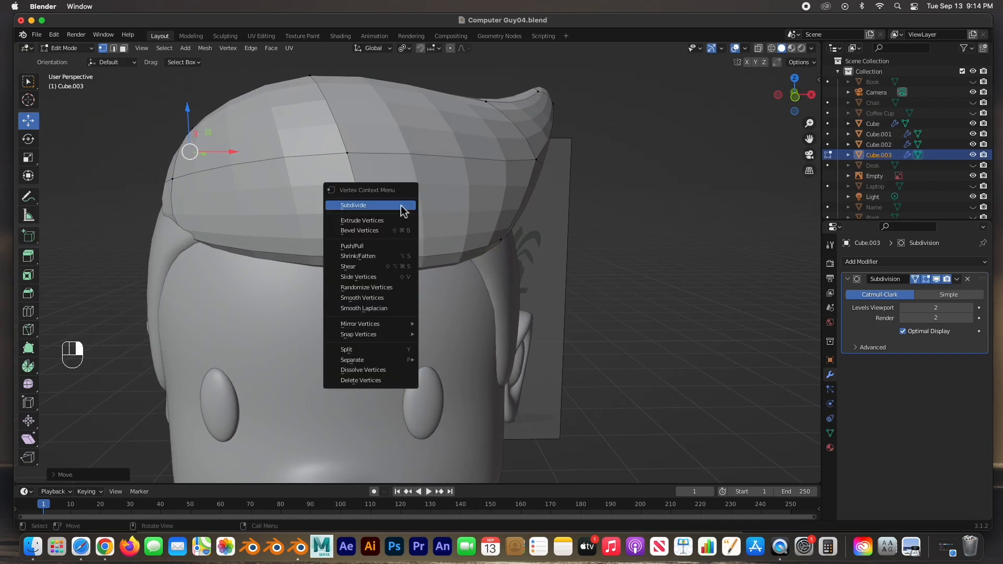
left_click(507, 243)
key("Tab")
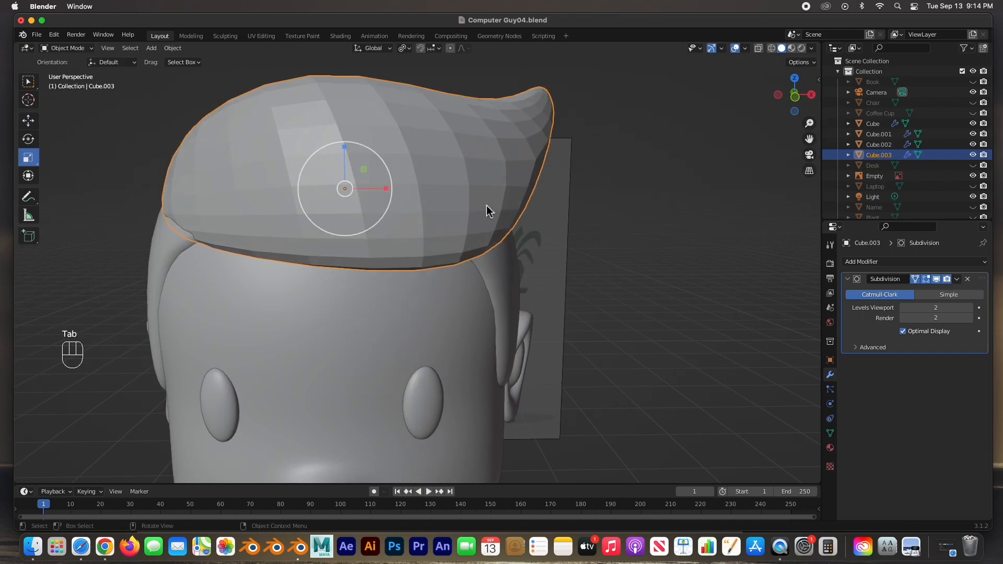
right_click(448, 208)
left_click(423, 203)
scroll(507, 251, "down", 5)
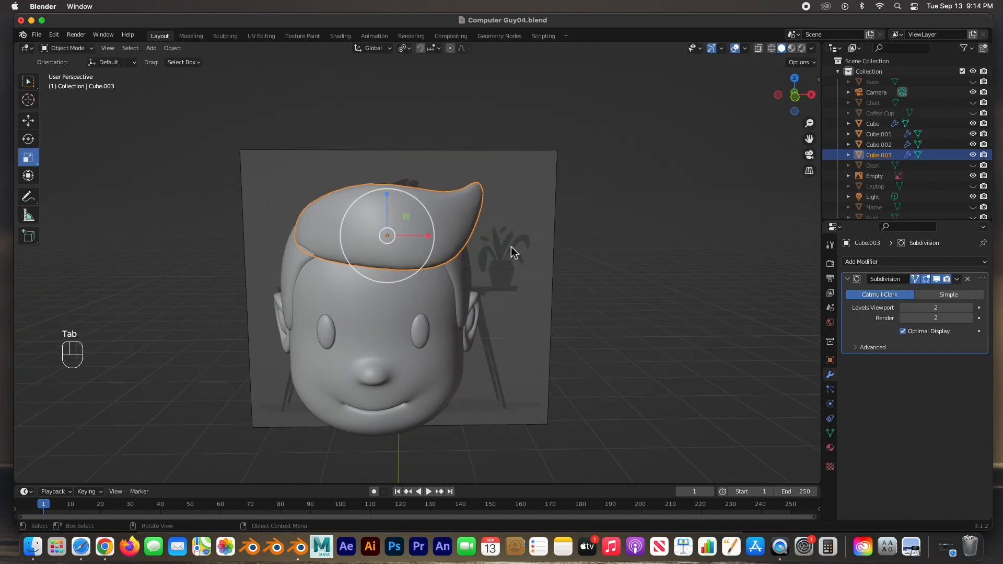
mouse_move(495, 253)
middle_mouse_down()
mouse_move(352, 296)
mouse_move(455, 321)
mouse_move(561, 265)
mouse_move(613, 258)
mouse_move(475, 235)
mouse_move(465, 284)
mouse_move(438, 256)
mouse_move(493, 241)
middle_mouse_up()
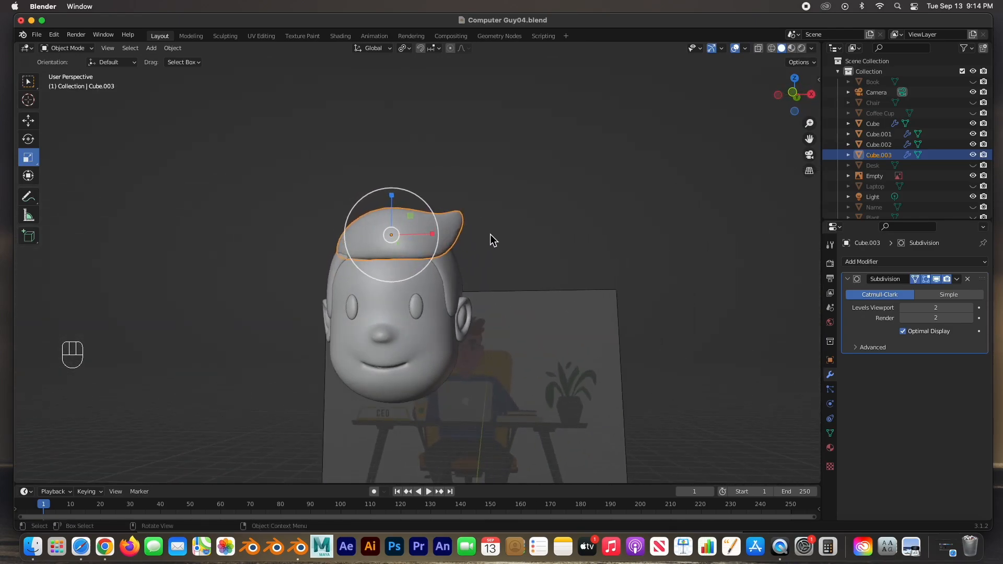
Reopen the hair for editing in front view and adjust the vertices at its left end against the drawing
key("KP_1")
left_click(375, 248)
scroll(375, 249, "up", 3)
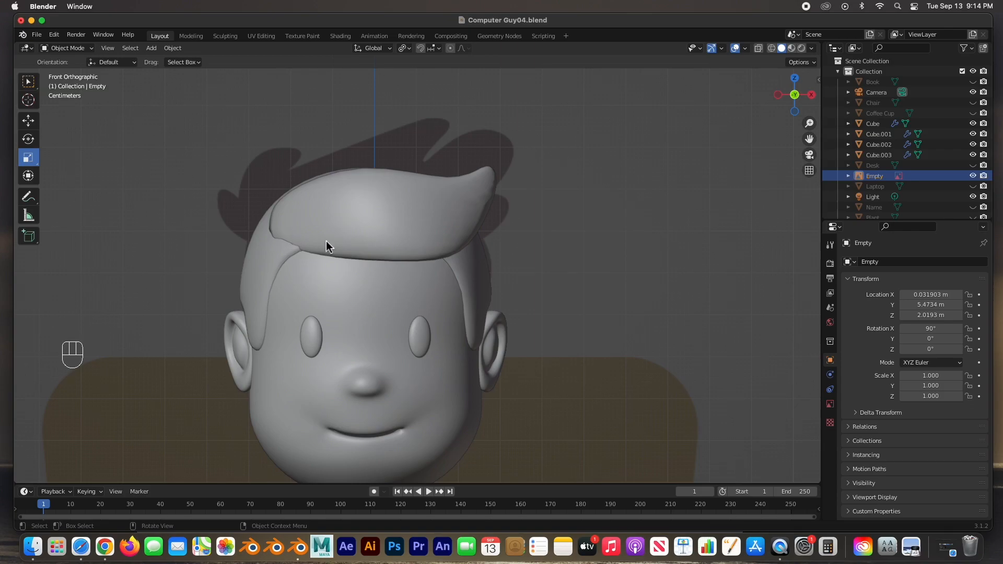
scroll(329, 248, "down", 3)
left_click(384, 248)
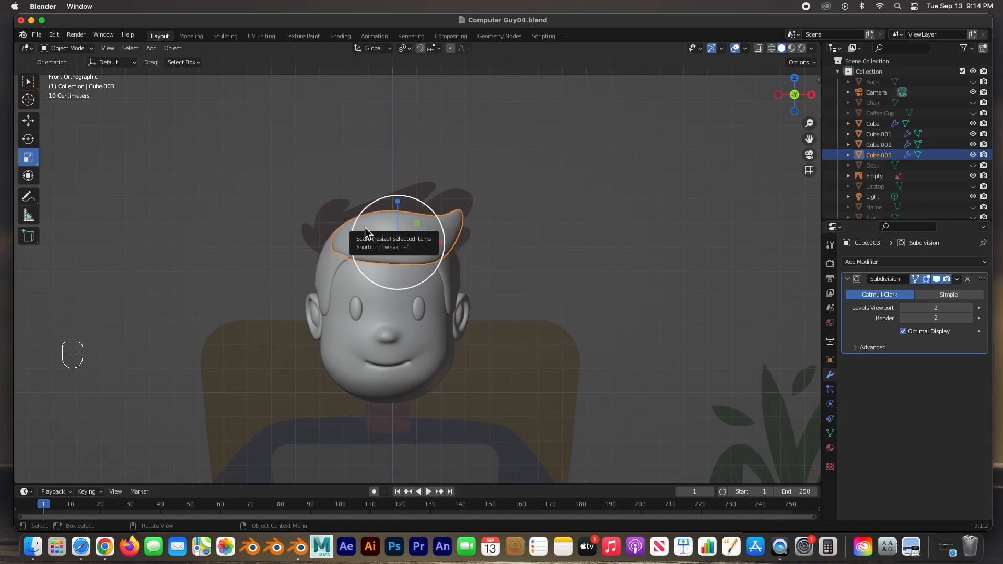
key("Tab")
left_click(345, 222)
left_click_drag(336, 226, 320, 267)
left_click(340, 239)
left_click(347, 257)
Nudge the hair's top and front vertices slightly to refine its volume above the forehead
middle_click_drag(409, 263, 499, 186)
left_click(392, 213)
left_click_drag(371, 219, 367, 211)
middle_click_drag(426, 230, 369, 221)
left_click(400, 247)
left_click_drag(411, 256, 415, 262)
left_click(395, 277)
left_click_drag(397, 278, 404, 283)
Nudge the lower vertex of the hair's left end slightly and return to the front view
middle_click_drag(405, 284, 483, 269)
left_click(317, 246)
left_click_drag(318, 246, 316, 242)
middle_click_drag(368, 259, 361, 326)
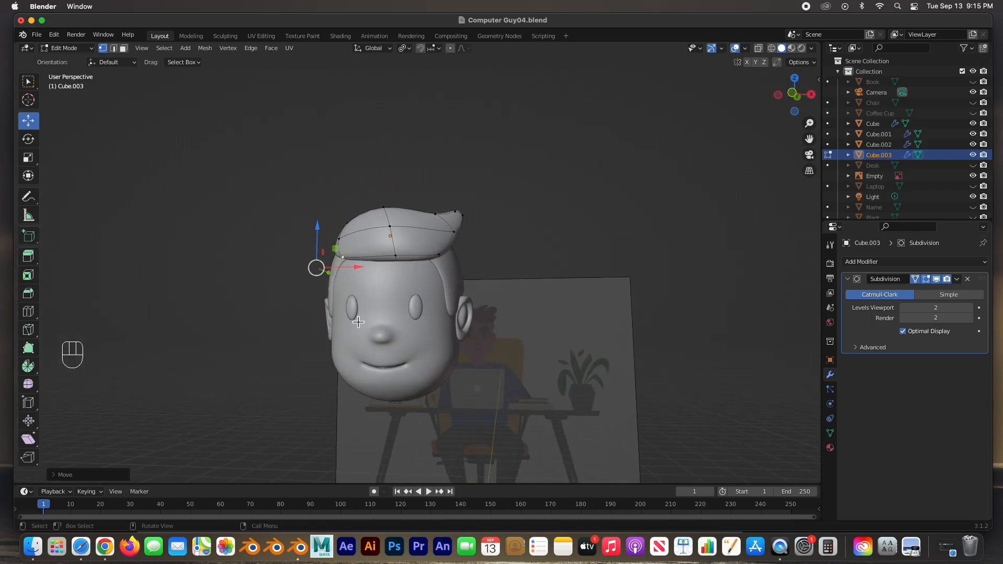
key("KP_1")
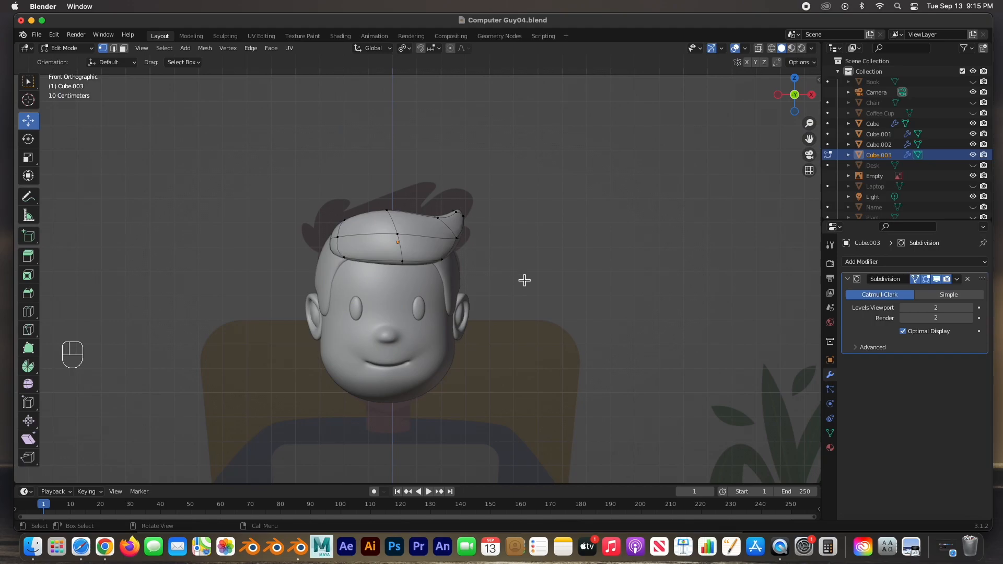